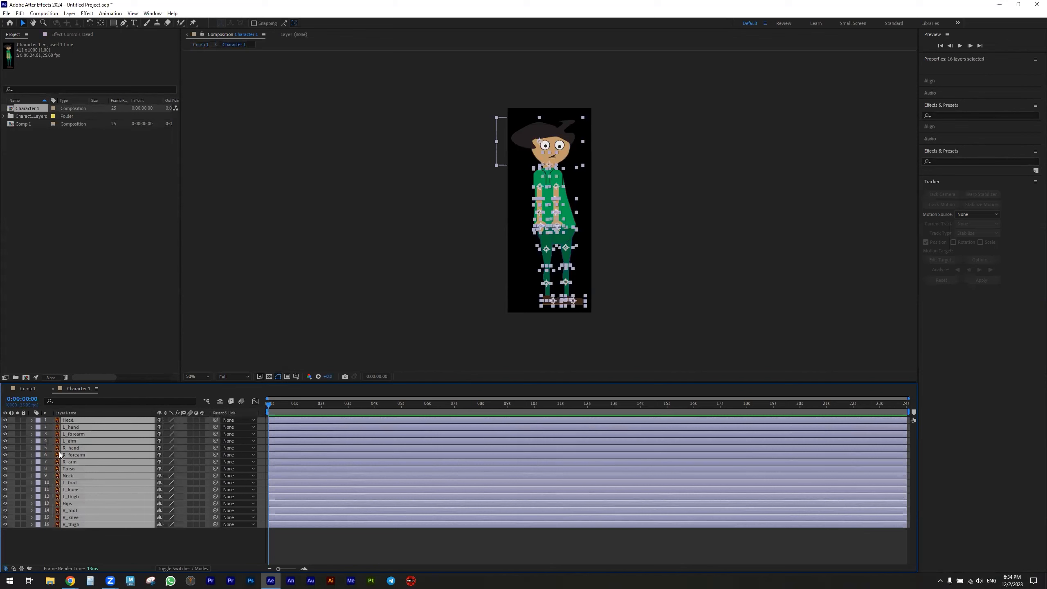
Move the Head layer's anchor point to the chin and the Neck layer's anchor point to the base of the neck using Pan Behind.
click(90, 545)
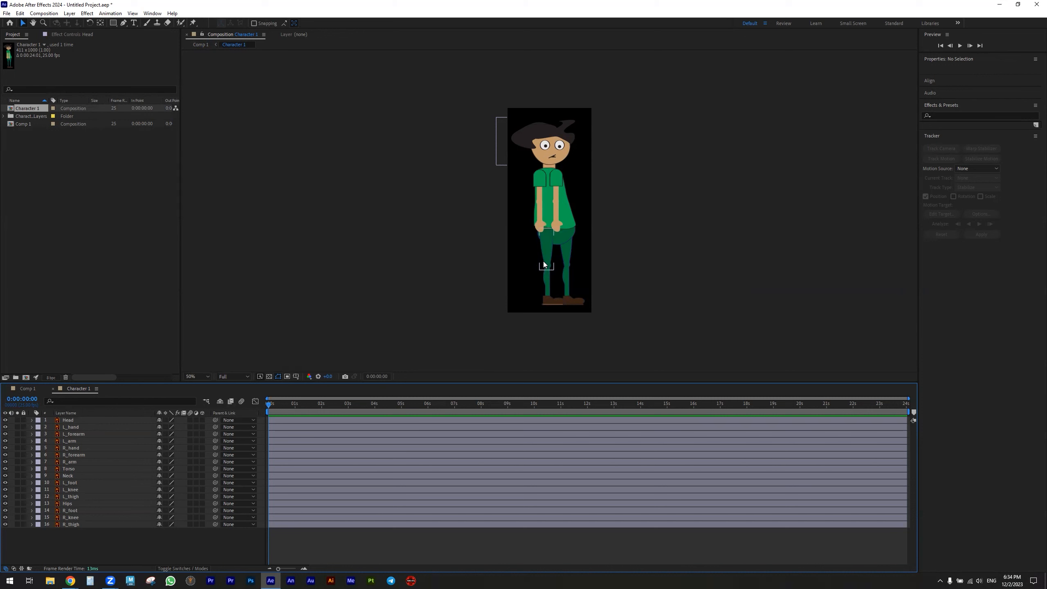
scroll(544, 264, up, 2)
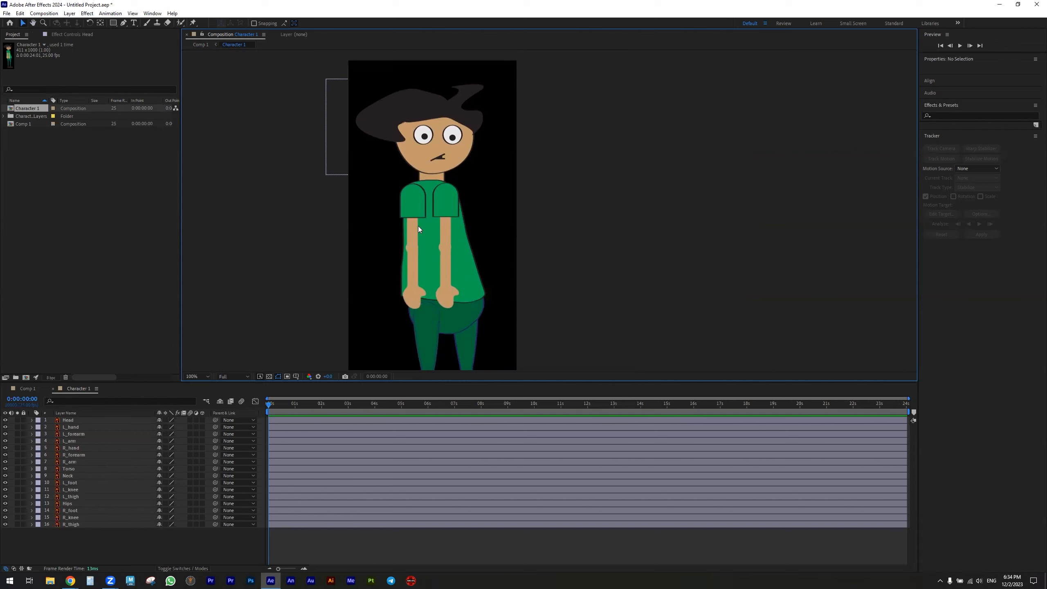
drag(438, 164, 438, 200)
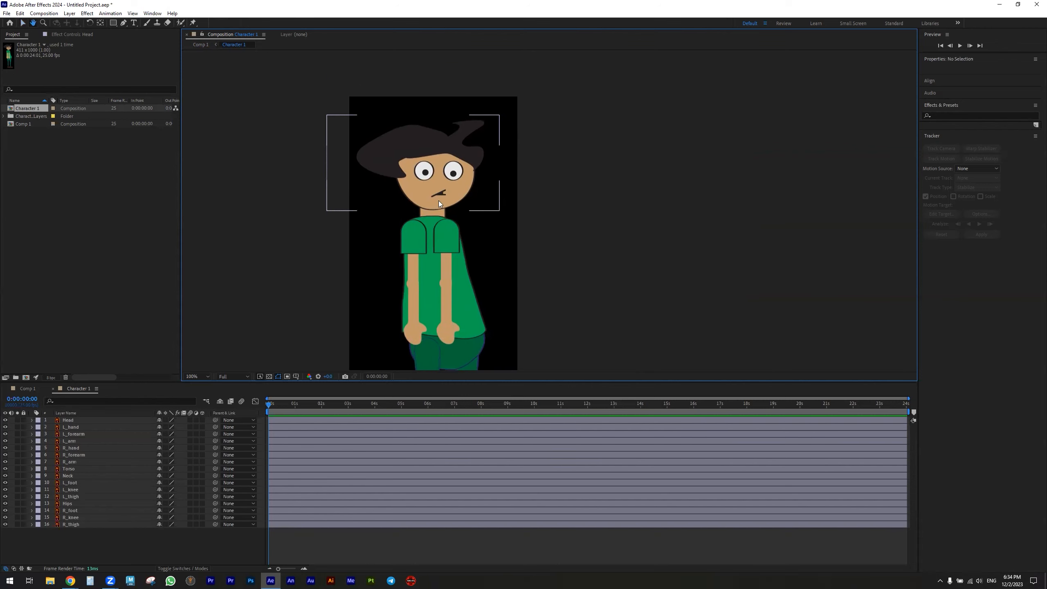
key(period)
drag(357, 191, 471, 196)
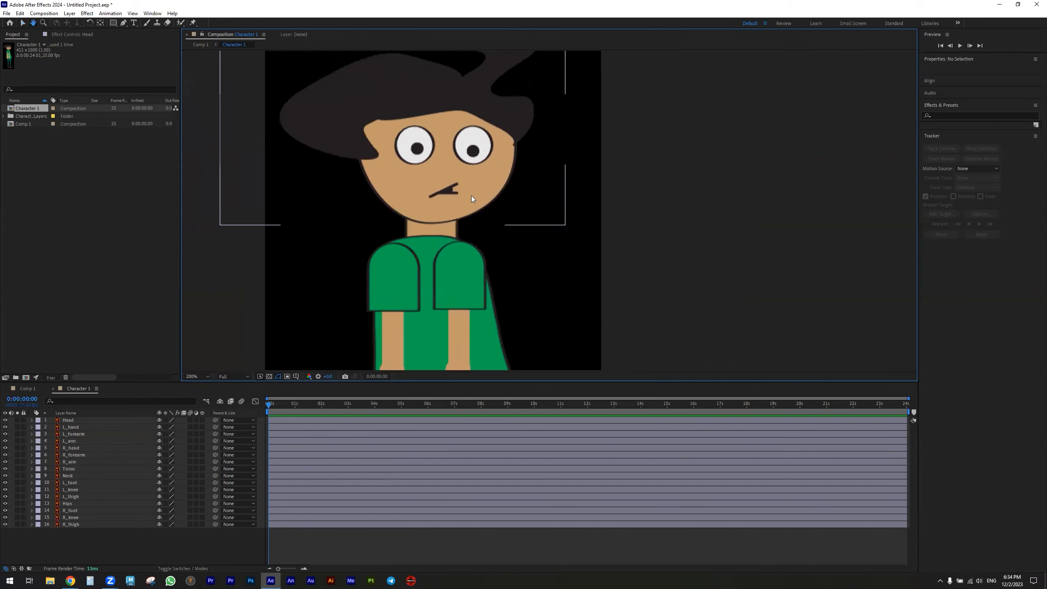
click(435, 191)
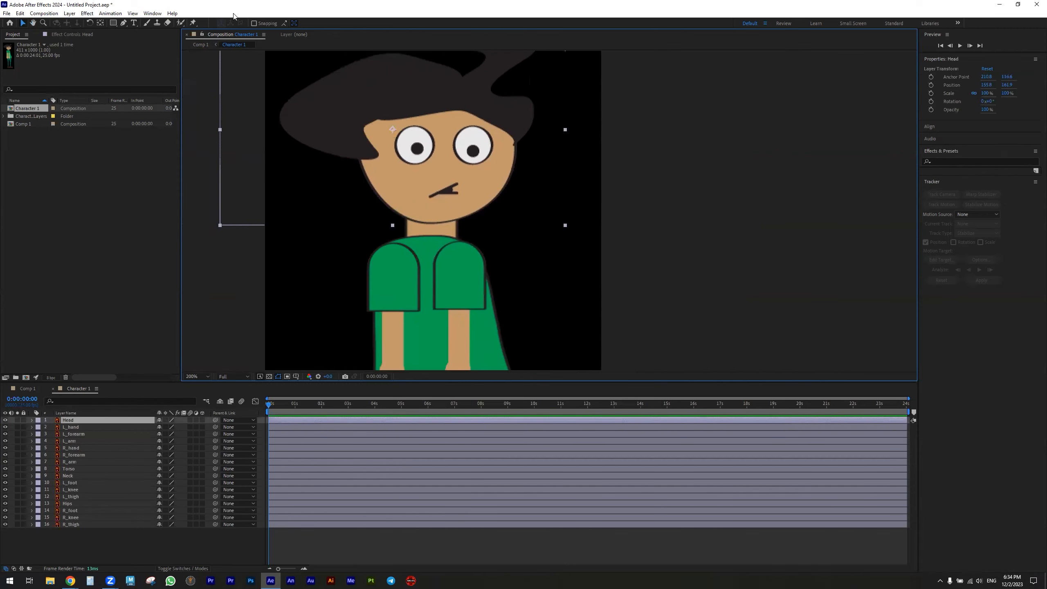
click(101, 25)
drag(387, 137, 435, 190)
click(431, 227)
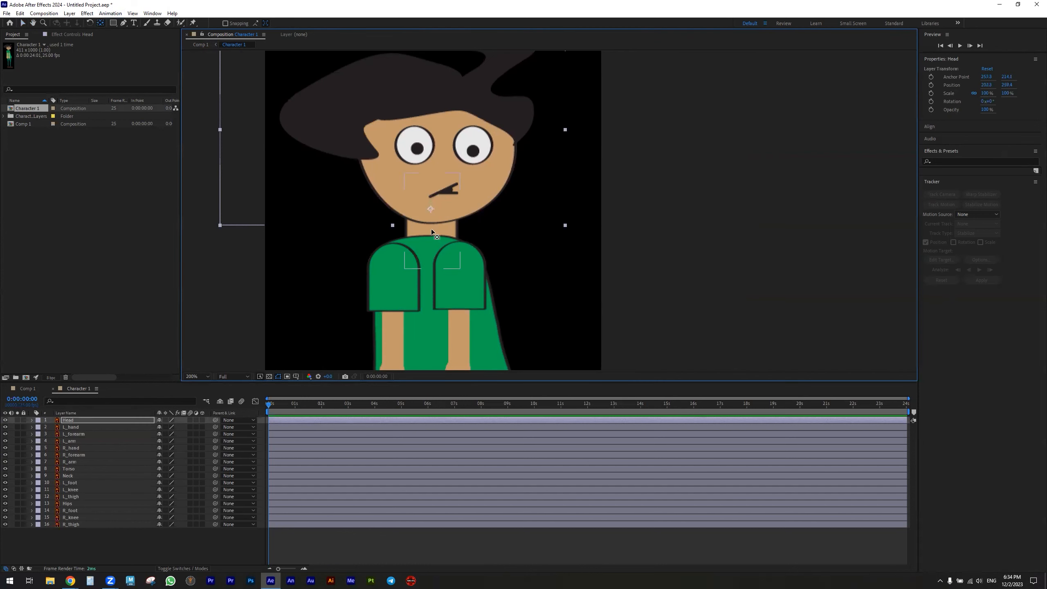
drag(430, 221, 450, 148)
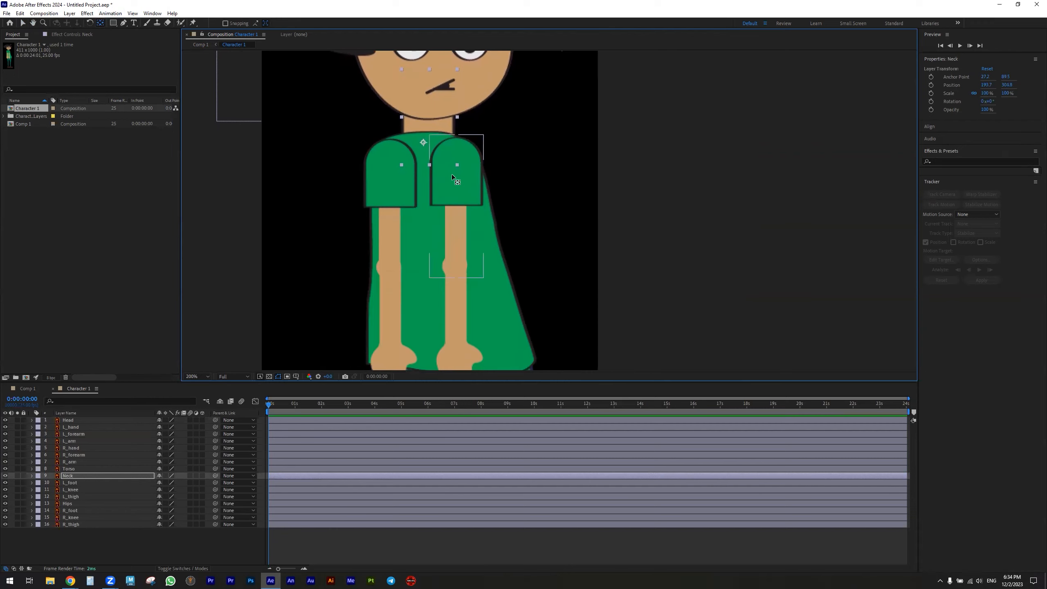
Place the anchor points of the R_arm and L_arm layers at their shoulder joints inside the sleeves.
click(453, 176)
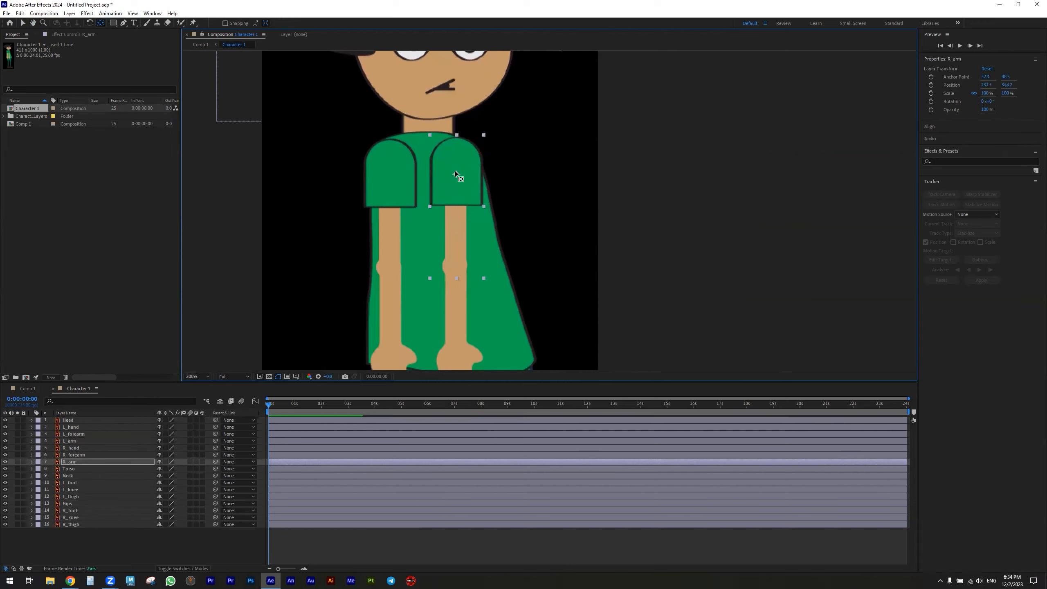
click(401, 180)
drag(389, 207, 386, 170)
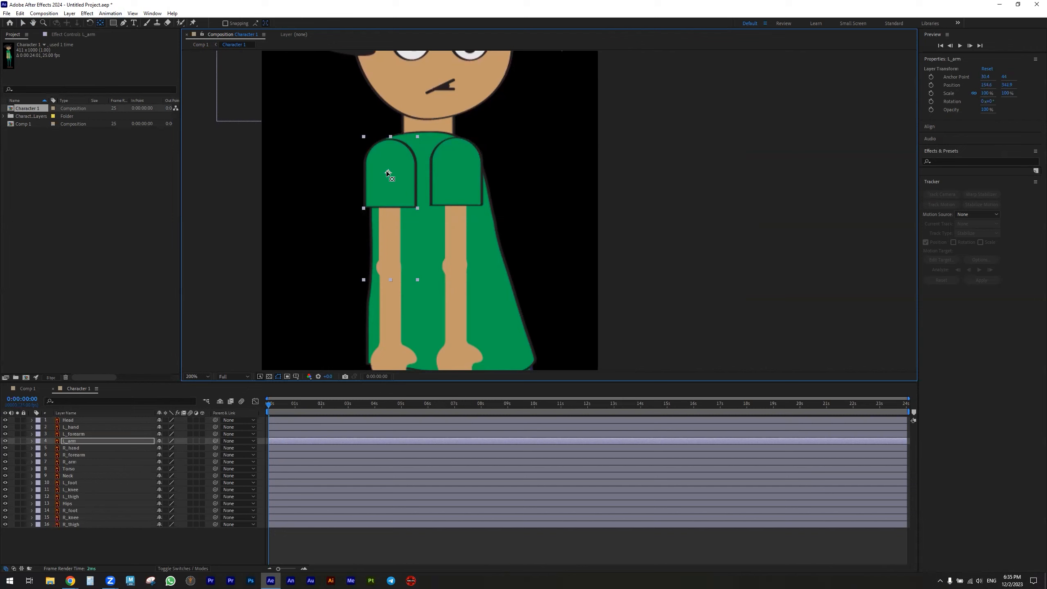
Place the anchor points of the R_forearm and L_forearm layers at their elbow joints.
click(457, 280)
drag(499, 307, 444, 177)
click(380, 227)
drag(377, 221, 377, 177)
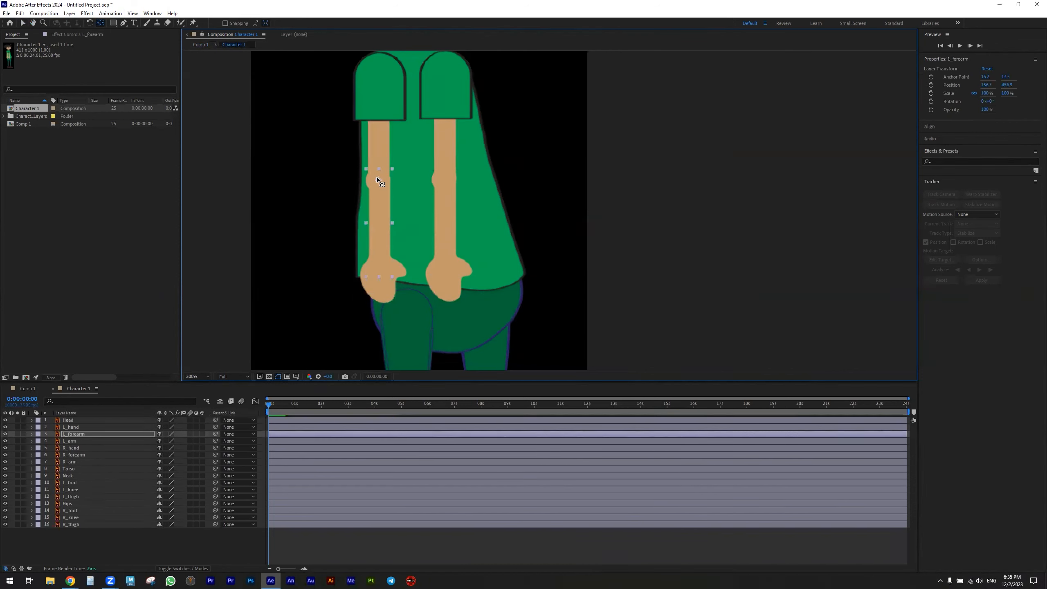
Place the anchor points of the R_hand and L_hand layers at the wrists.
click(446, 270)
drag(448, 277, 444, 252)
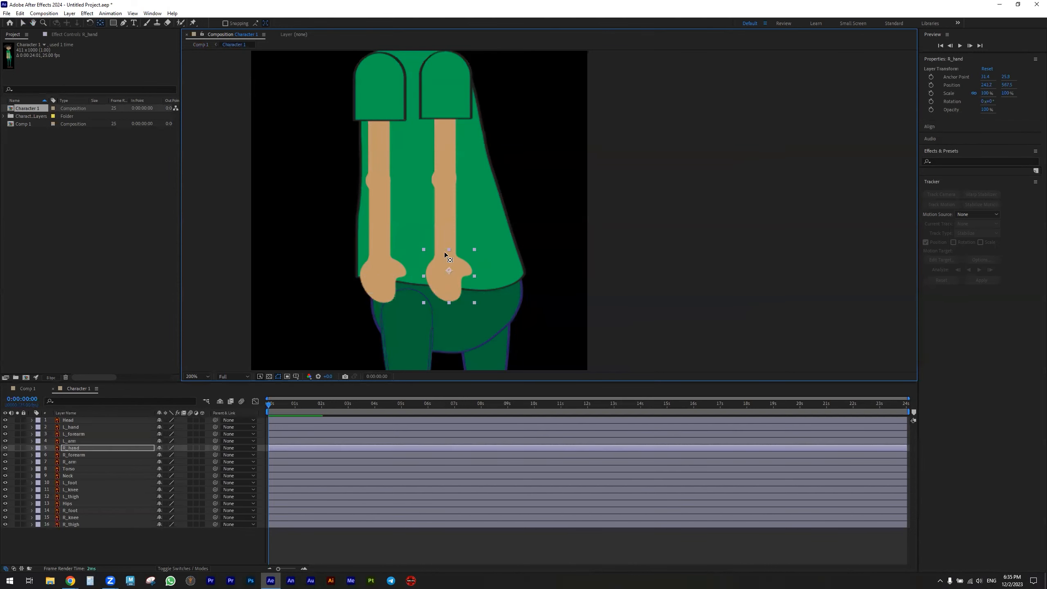
click(379, 272)
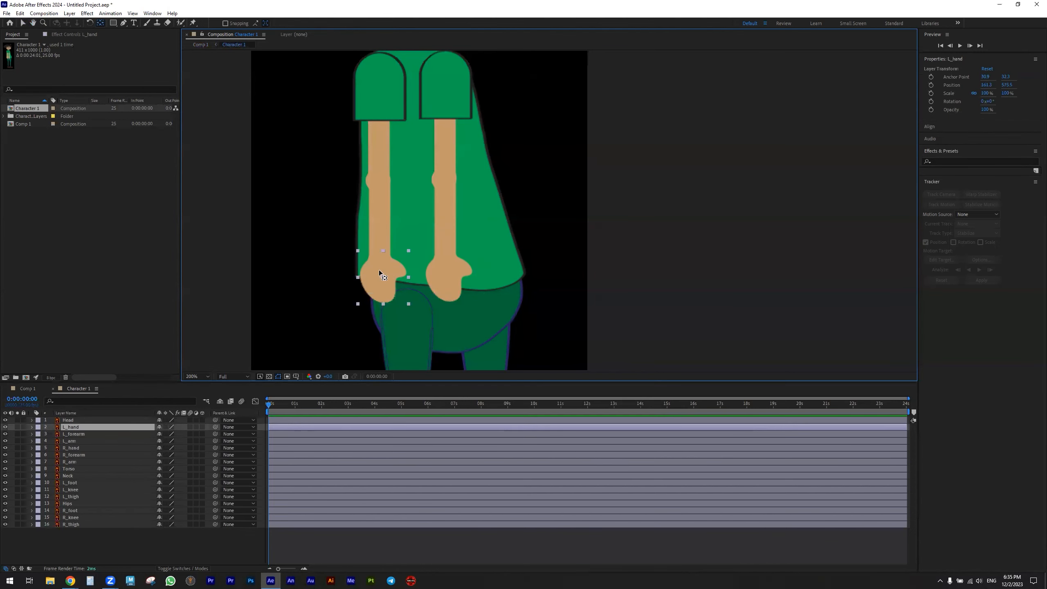
drag(383, 275, 380, 252)
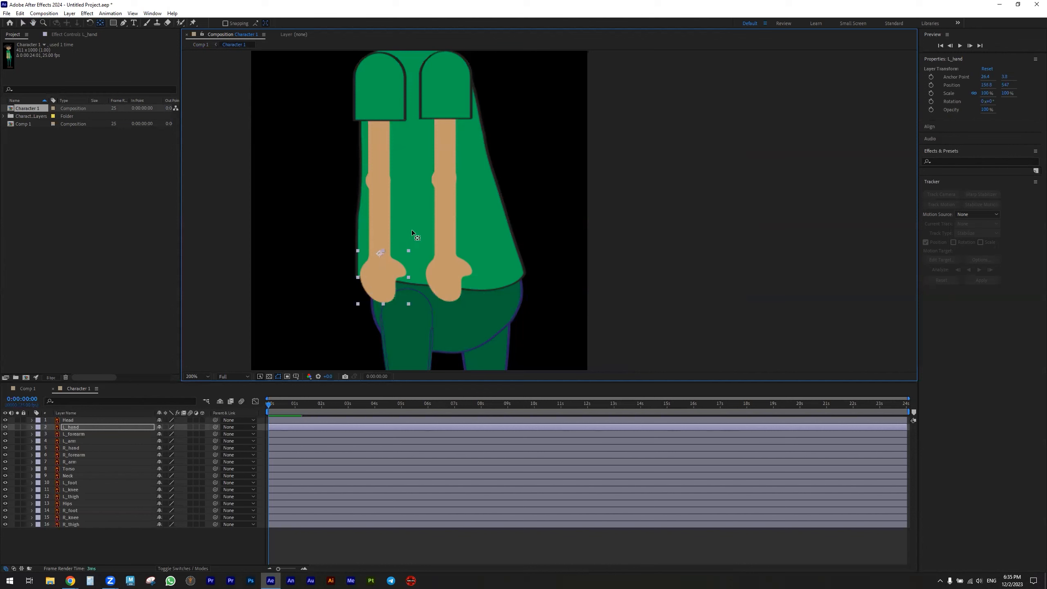
Position the Torso layer's anchor point in the lower torso, testing the pivot with a trial rotation and undoing it.
click(416, 181)
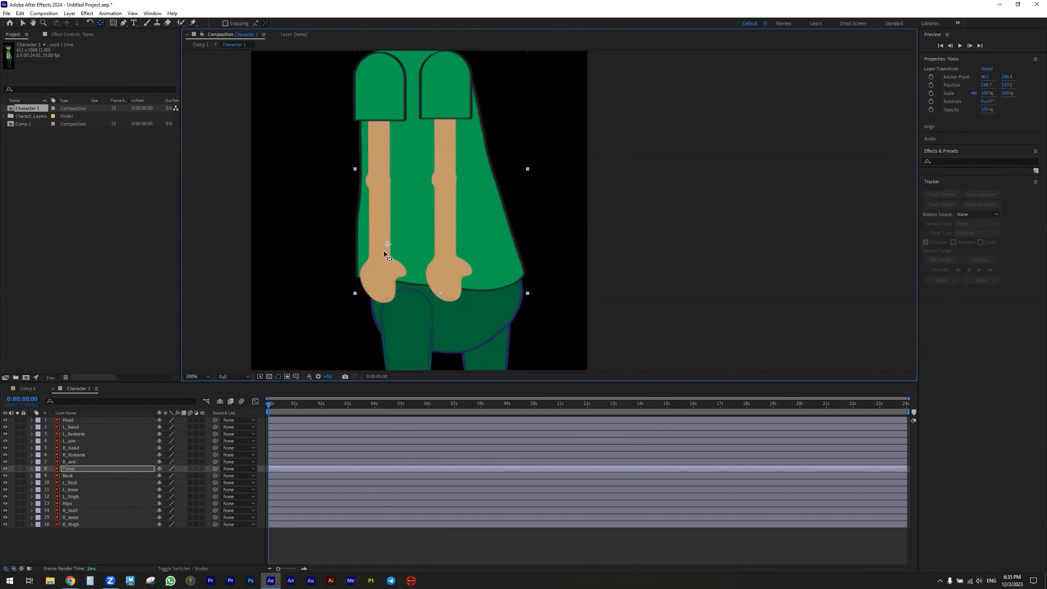
drag(381, 254, 380, 253)
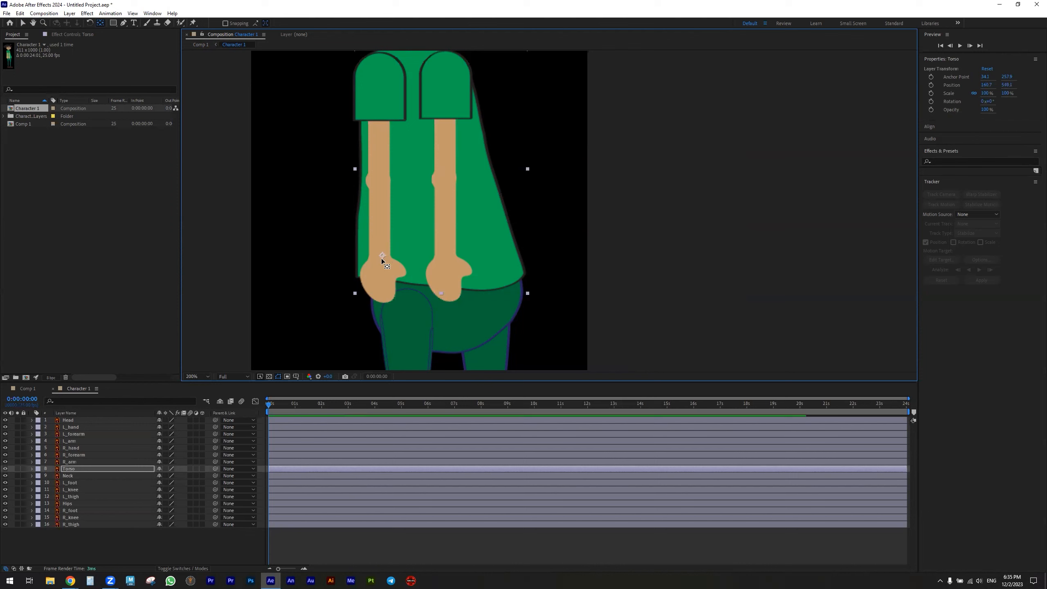
click(69, 469)
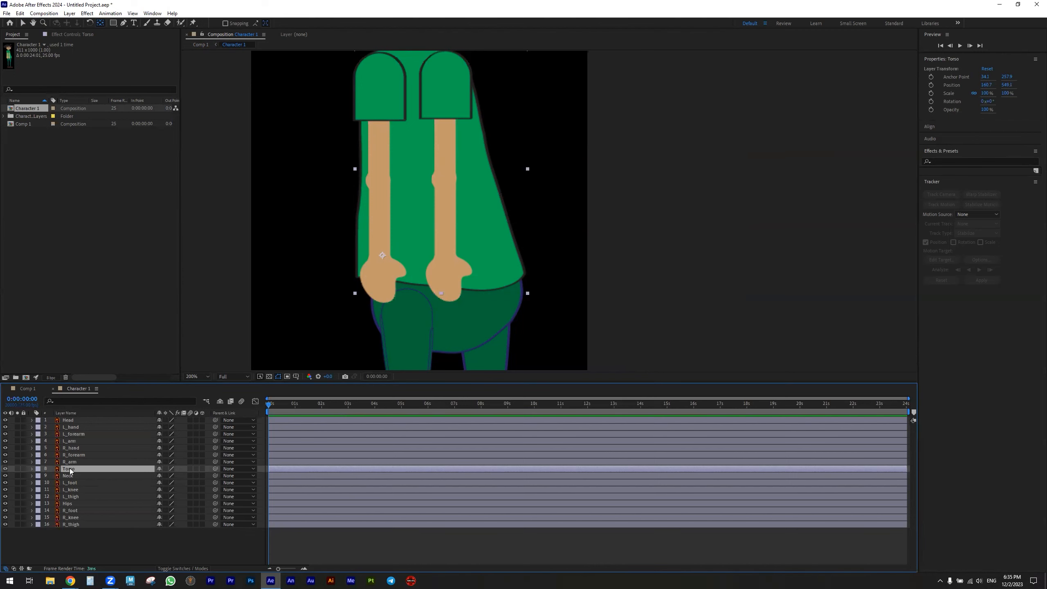
key(r)
drag(164, 475, 169, 476)
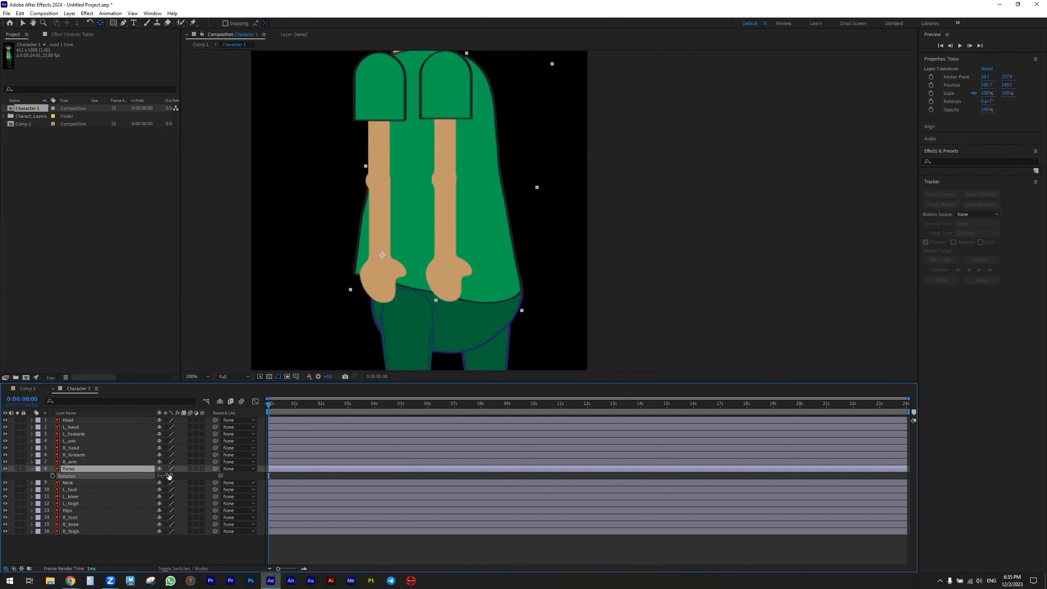
key(ctrl+z)
drag(384, 253, 397, 250)
Move the Hips layer's anchor point to the upper middle of the hips, just below the shirt hem.
drag(552, 311, 475, 237)
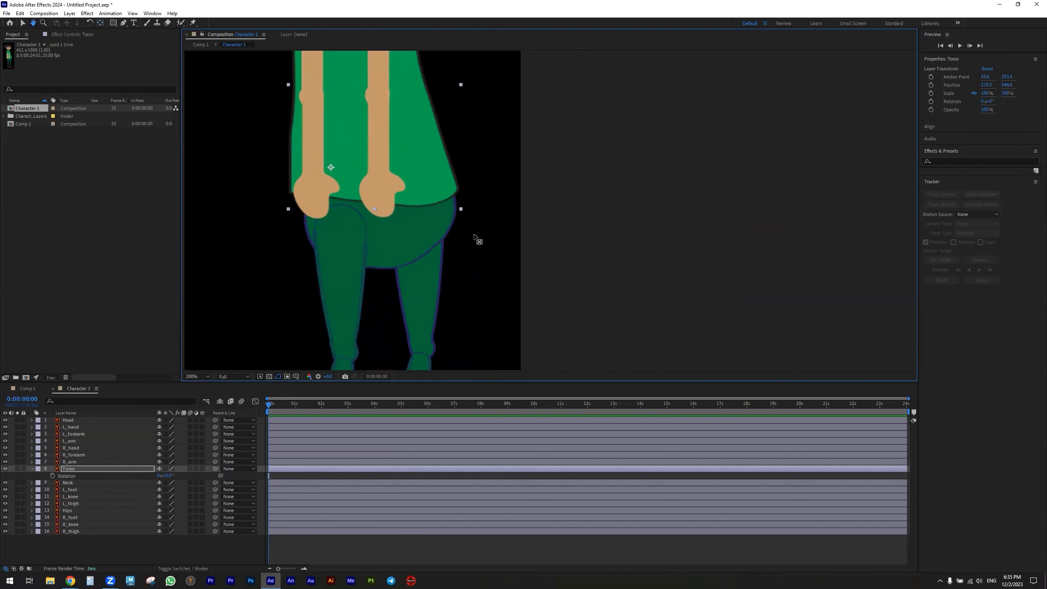
click(401, 240)
drag(380, 205, 389, 219)
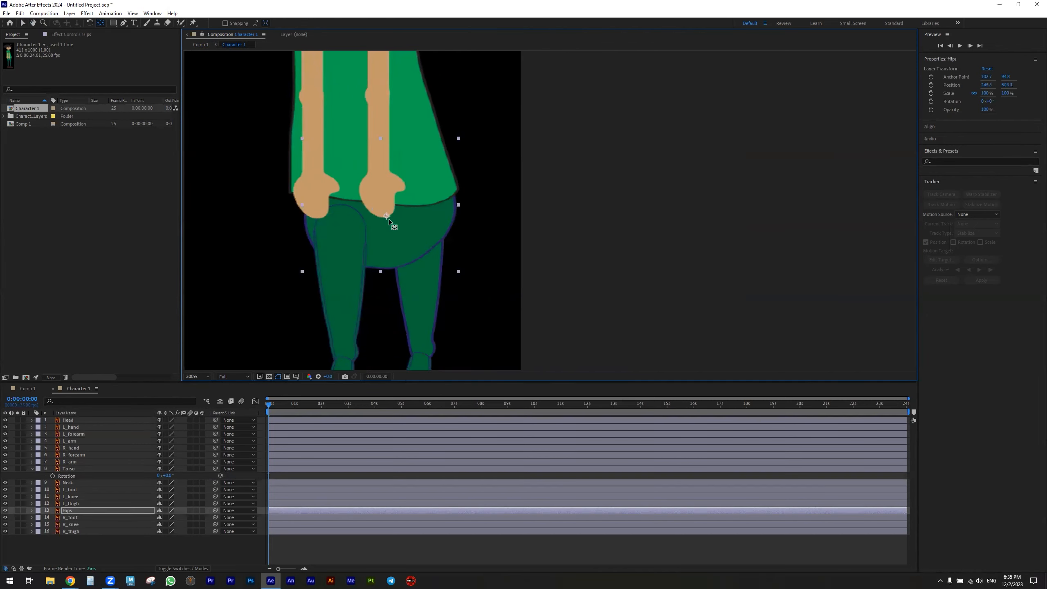
Place the anchor points of the R_thigh and L_thigh layers at the hip joints near the top of each thigh.
drag(425, 295, 411, 183)
click(423, 254)
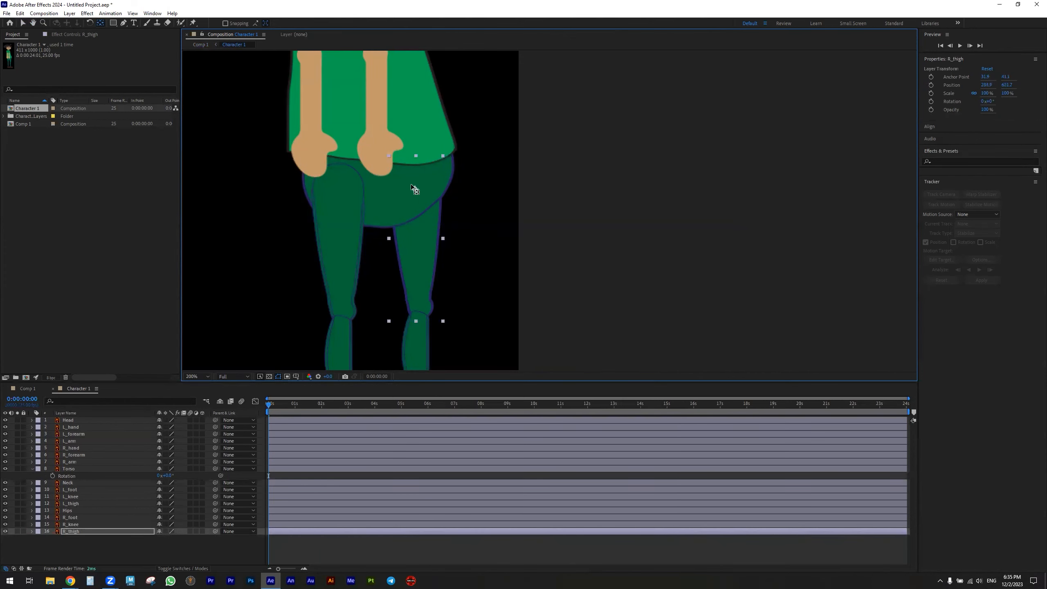
click(340, 242)
drag(339, 243, 336, 185)
Place the anchor points of the R_knee and L_knee layers at the knee joints, at the top of each lower leg.
scroll(408, 215, down, 5)
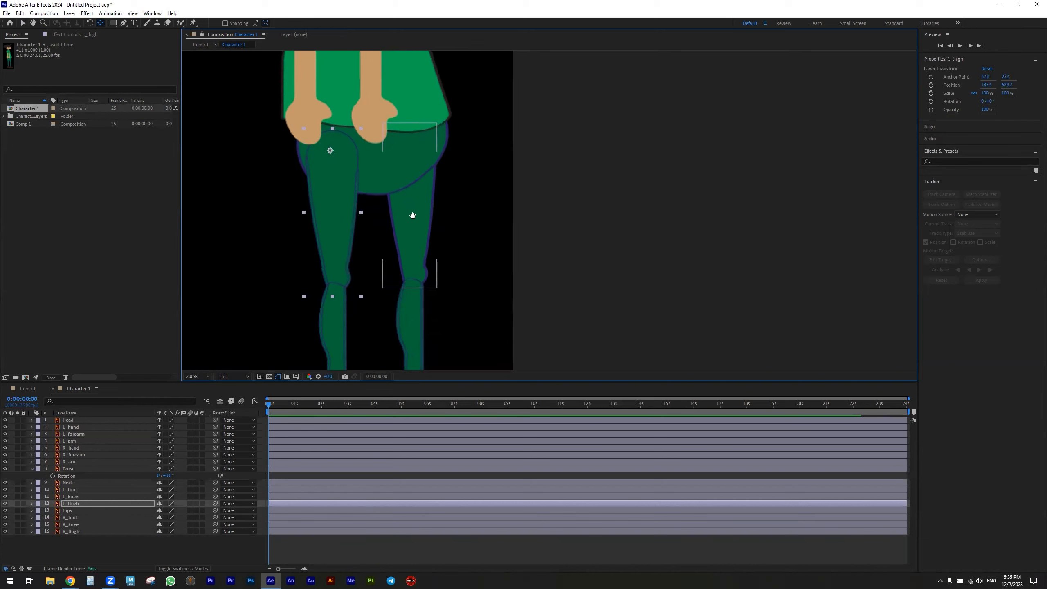
click(405, 247)
drag(403, 252, 404, 216)
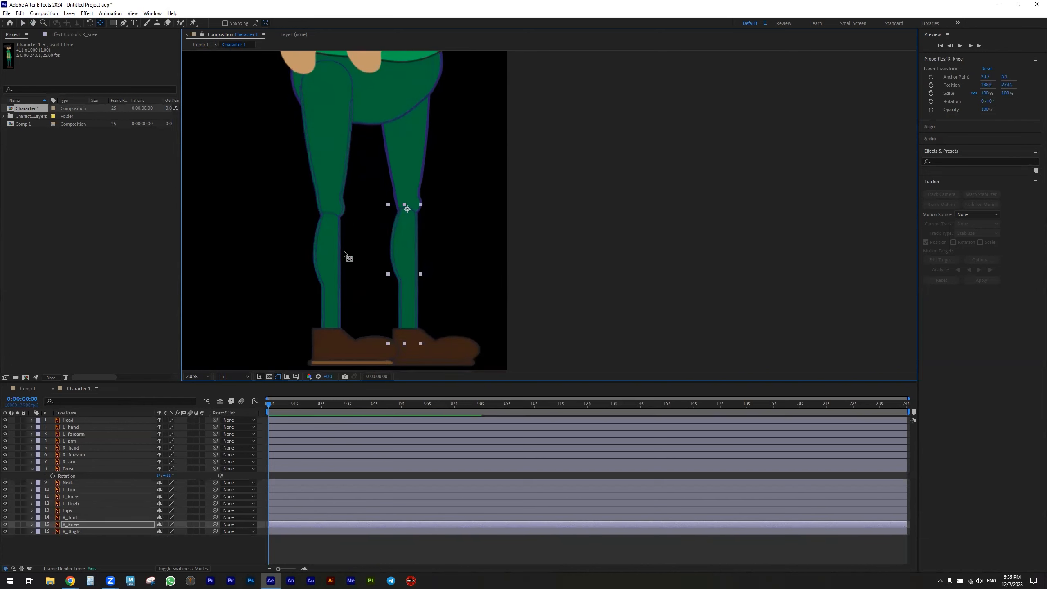
click(328, 258)
drag(326, 278, 331, 215)
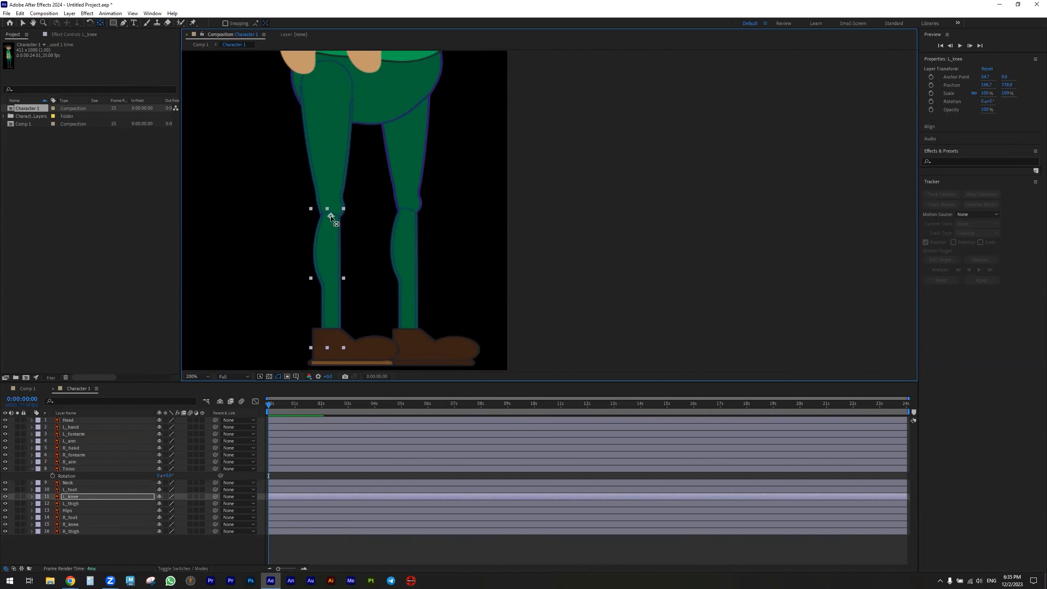
Place the anchor points of the R_foot and L_foot layers at the ankles, where the legs meet the shoes.
click(416, 339)
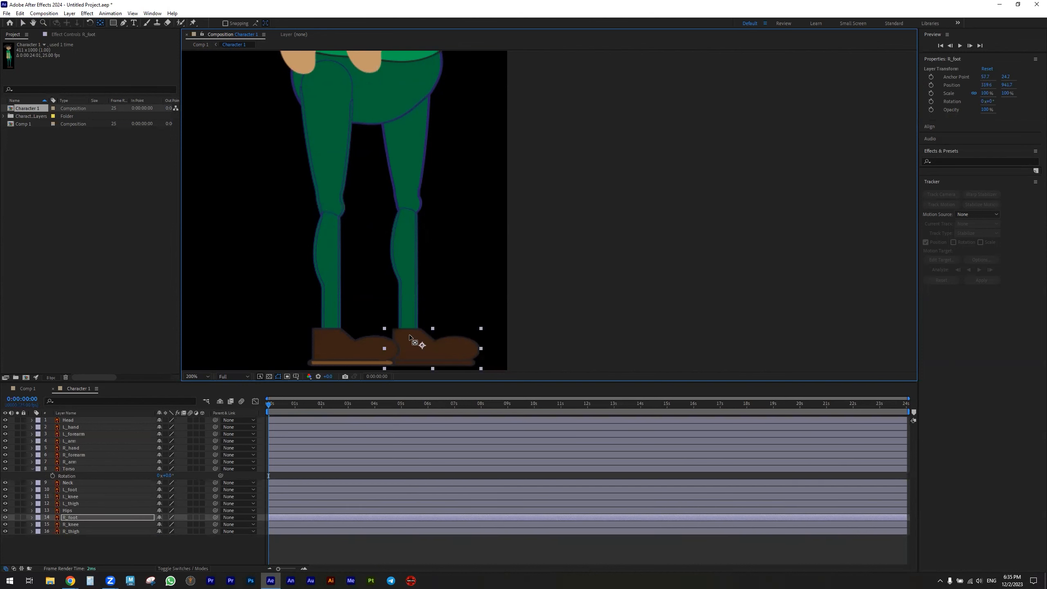
click(341, 347)
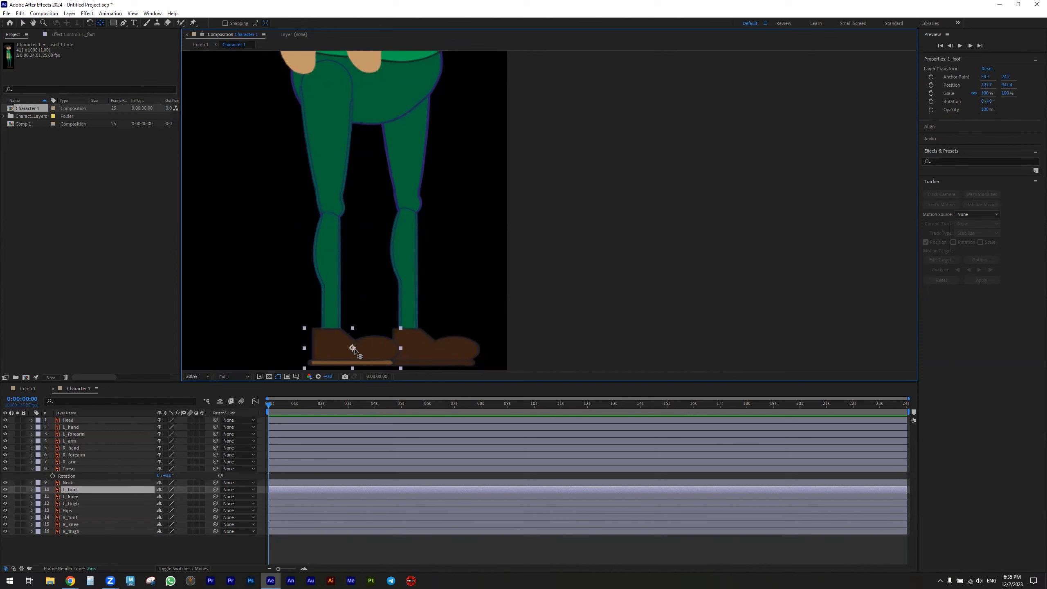
drag(343, 347, 332, 329)
Select the R_arm, R_forearm and R_hand layers and move them directly below the Hips layer so the arm sits behind the body.
drag(415, 305, 436, 255)
drag(382, 276, 402, 356)
drag(394, 247, 391, 425)
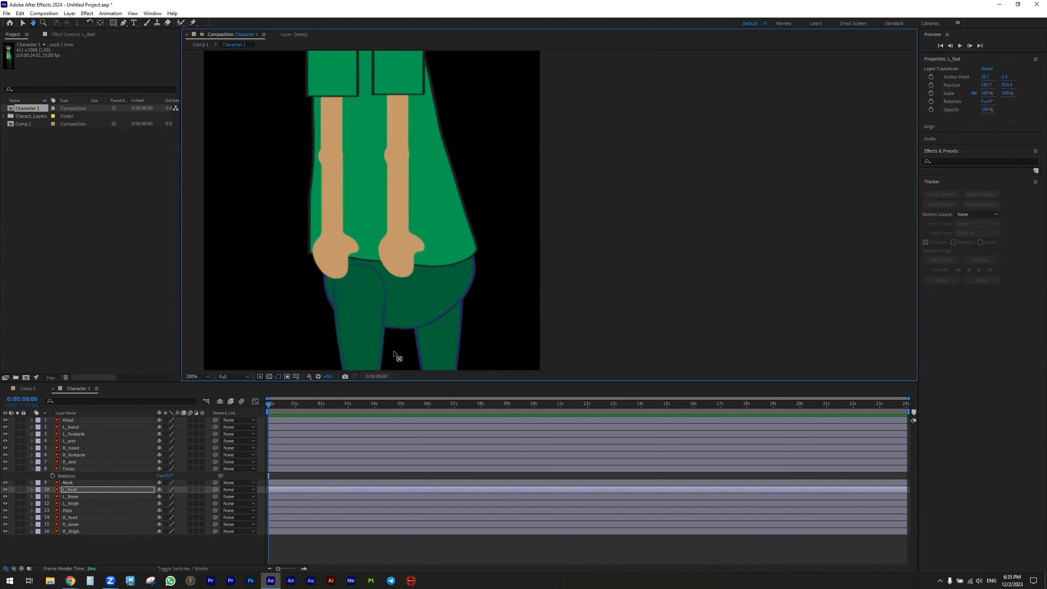
scroll(452, 269, down, 1)
scroll(455, 263, down, 3)
scroll(469, 255, up, 3)
click(484, 181)
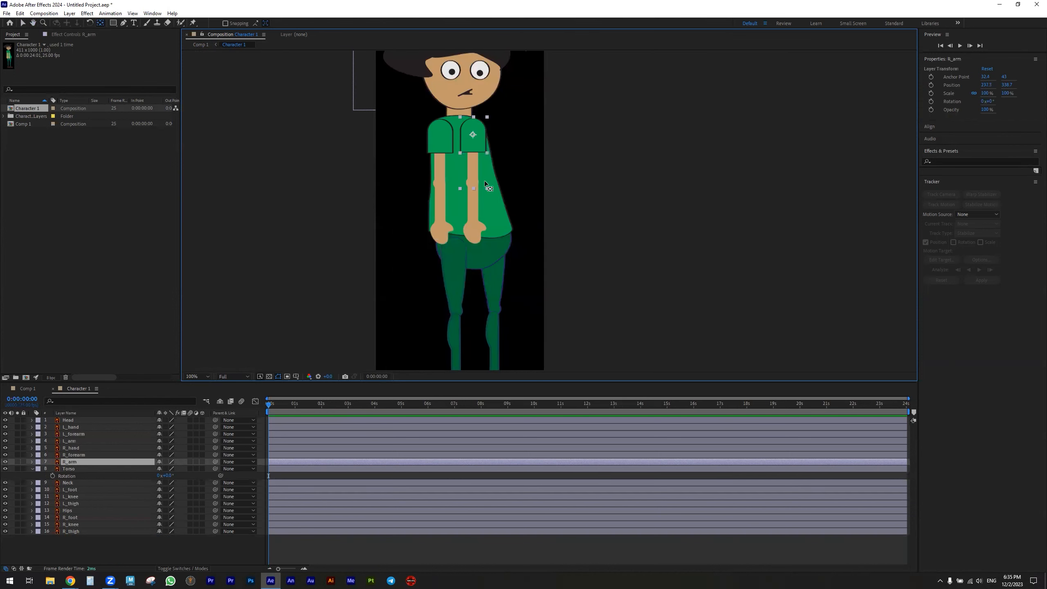
click(494, 229)
click(491, 266)
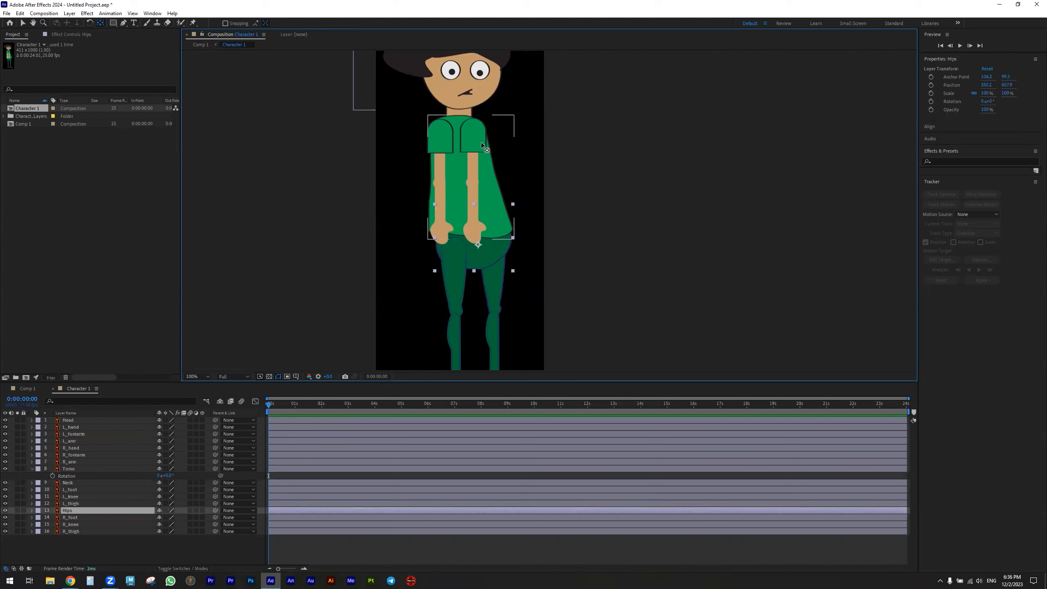
click(474, 206)
shift+click(473, 202)
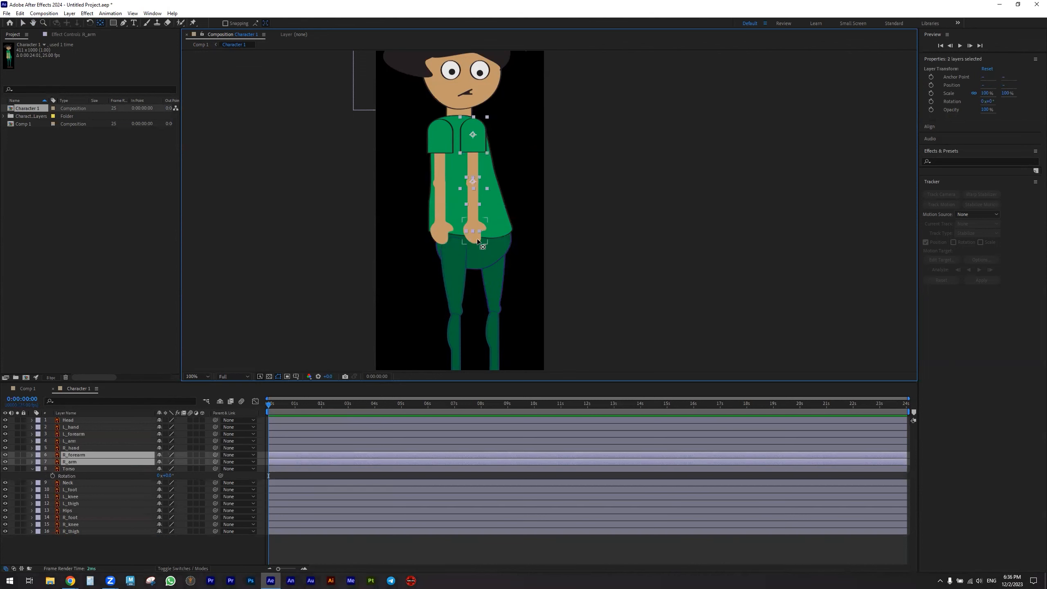
shift+click(477, 239)
drag(75, 455, 81, 511)
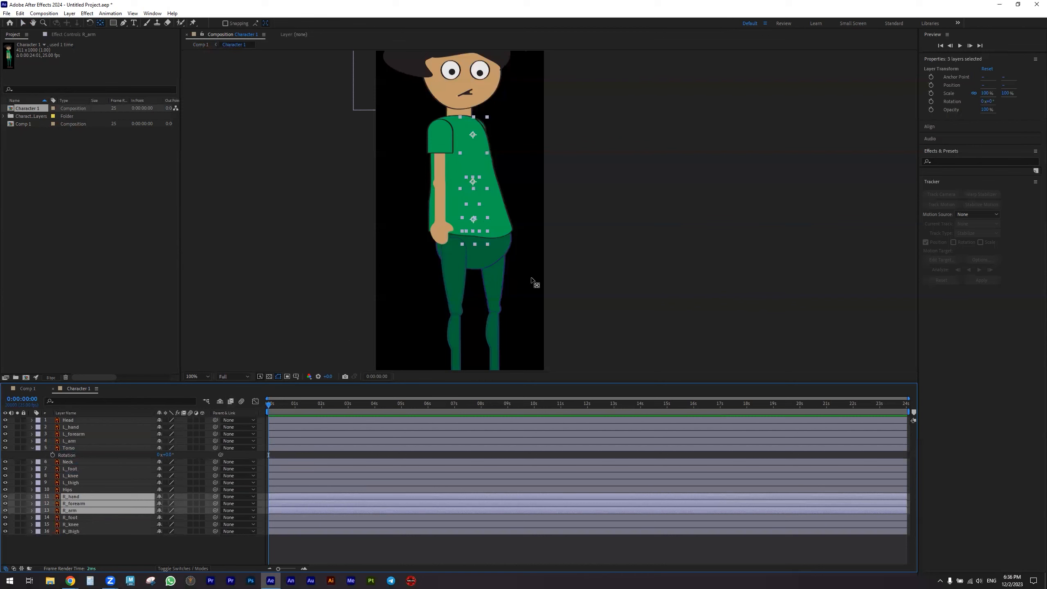
Deselect the right arm layers and collapse the Torso layer's Rotation property.
click(631, 255)
drag(625, 236, 591, 323)
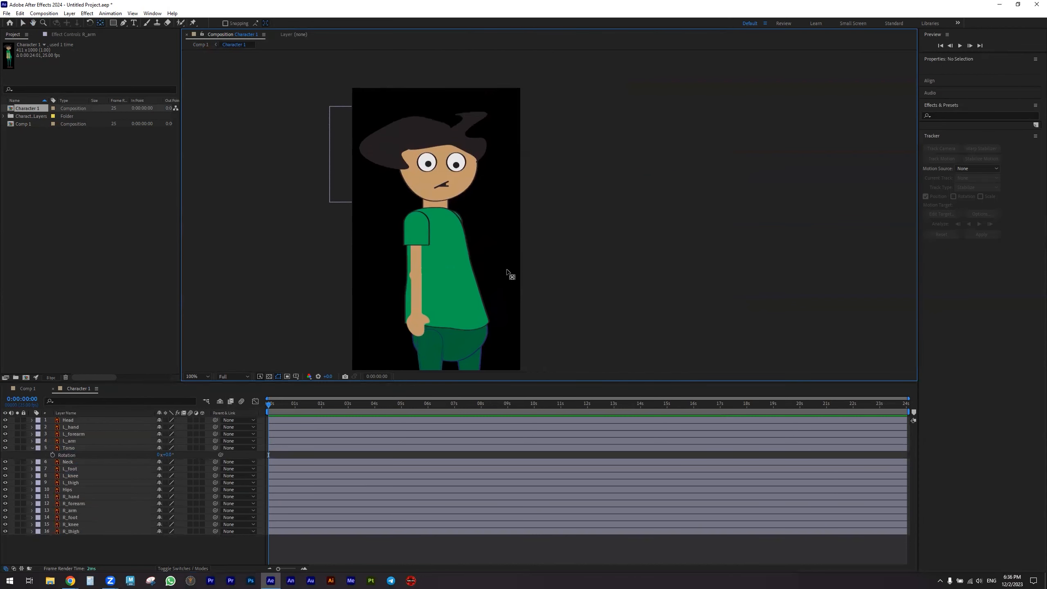
click(30, 449)
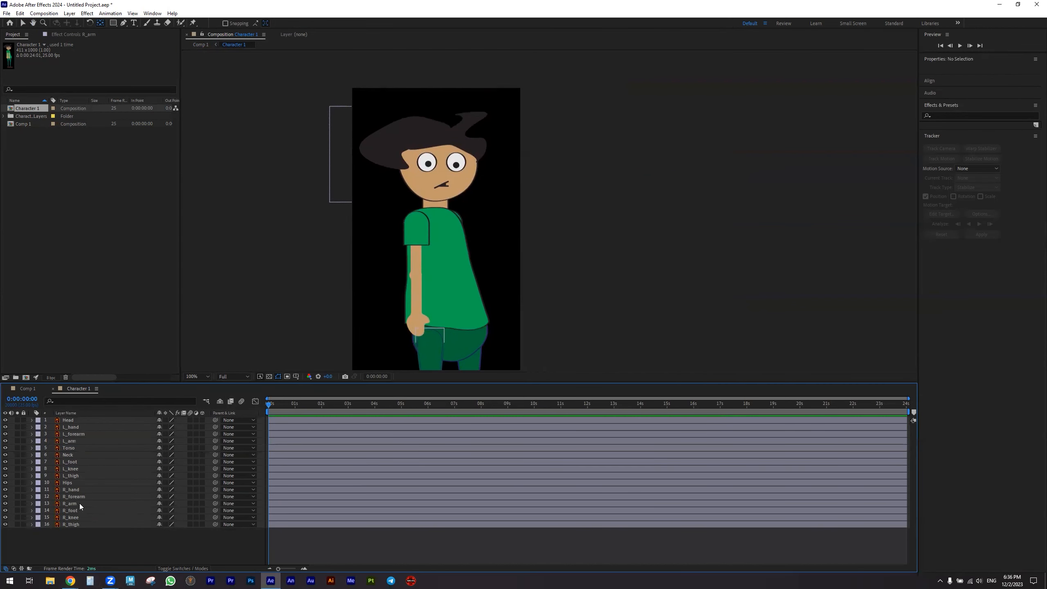
Select all character layers to check the anchor point placement across the whole body, and clear the selection.
drag(85, 543, 63, 420)
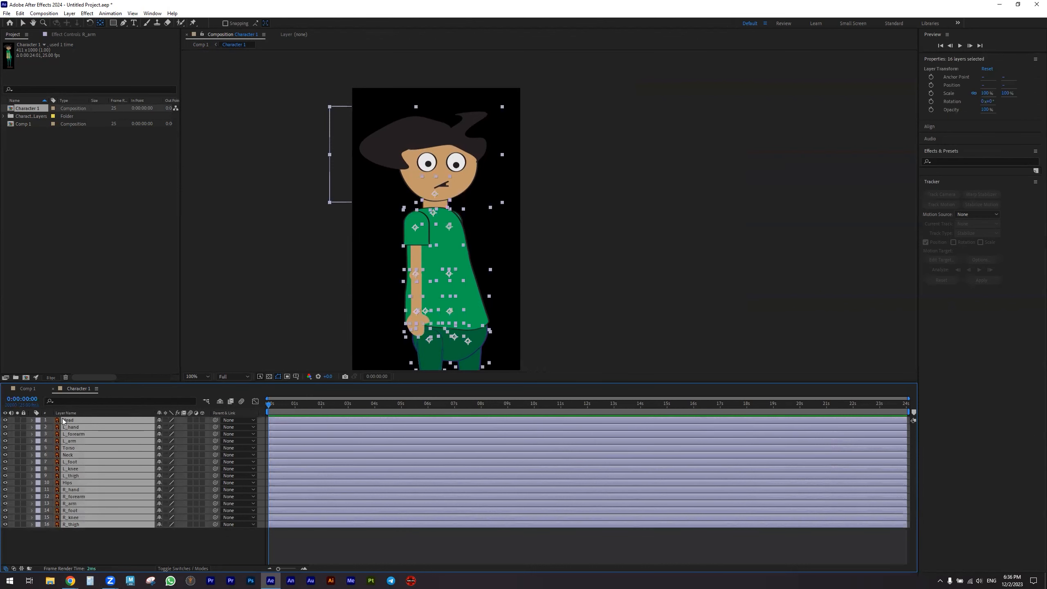
drag(486, 249, 467, 151)
mouse_move(487, 284)
mouse_down()
mouse_move(480, 236)
mouse_move(477, 288)
mouse_up()
drag(437, 160, 443, 238)
click(554, 208)
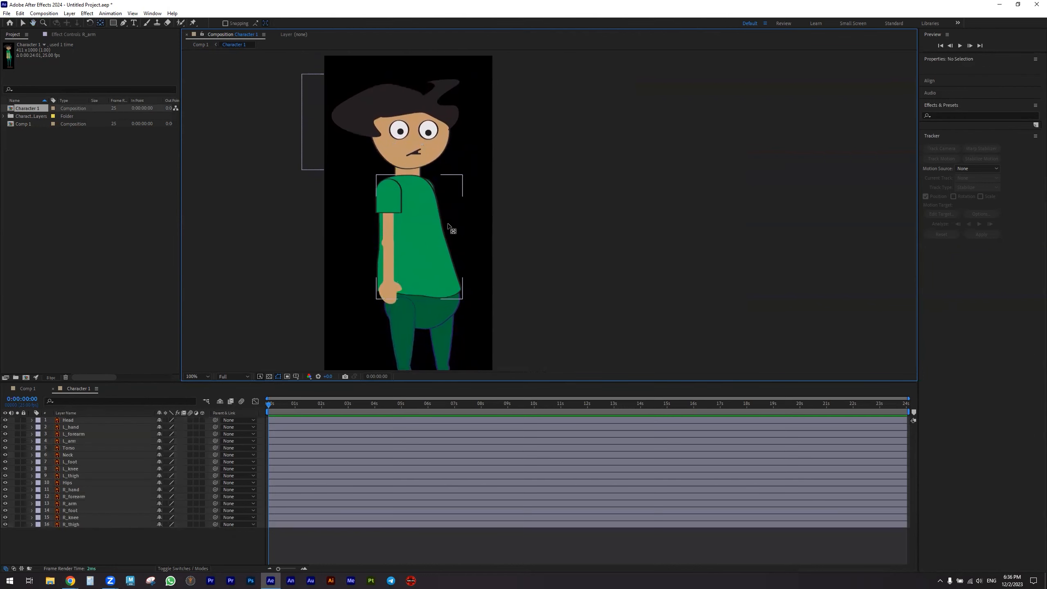
click(412, 170)
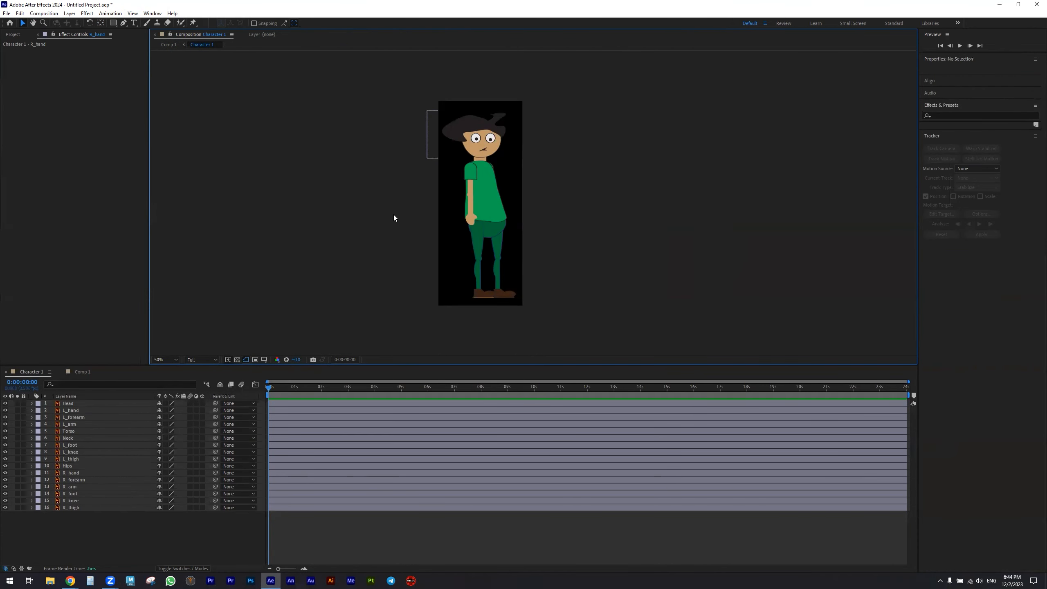
click(485, 194)
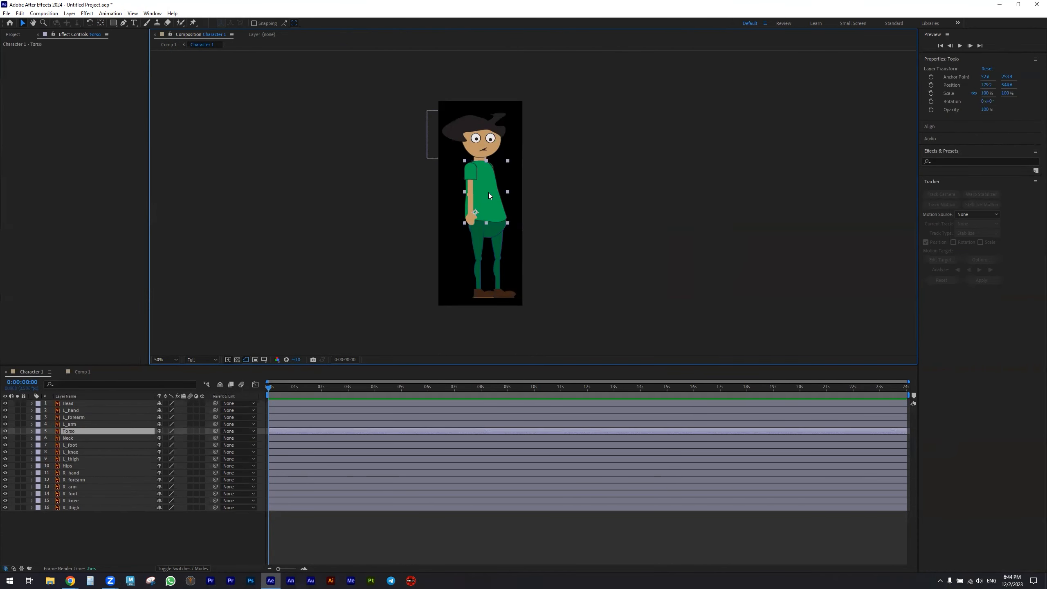
click(484, 231)
click(495, 233)
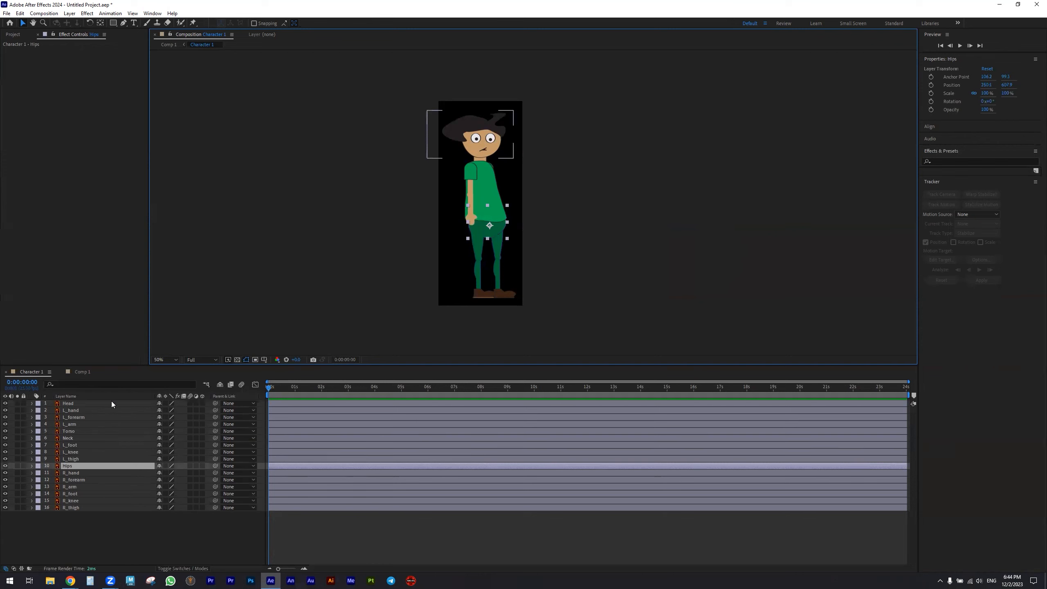
click(67, 539)
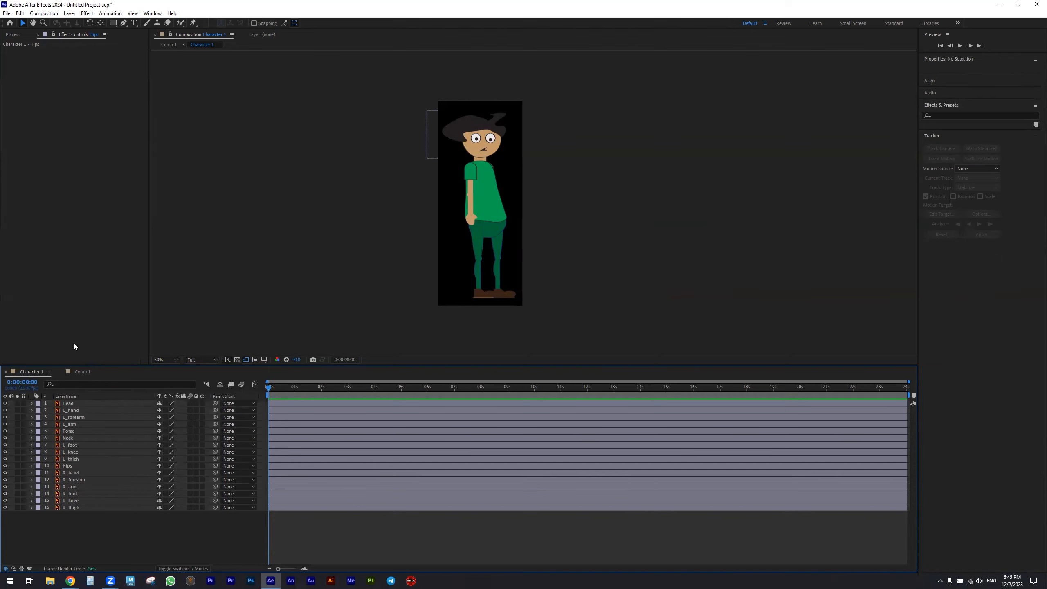
Dock the Character 1 timeline beside the composition view, narrow Effect Controls and widen the timeline to show the layer names and parent links.
drag(31, 374, 142, 124)
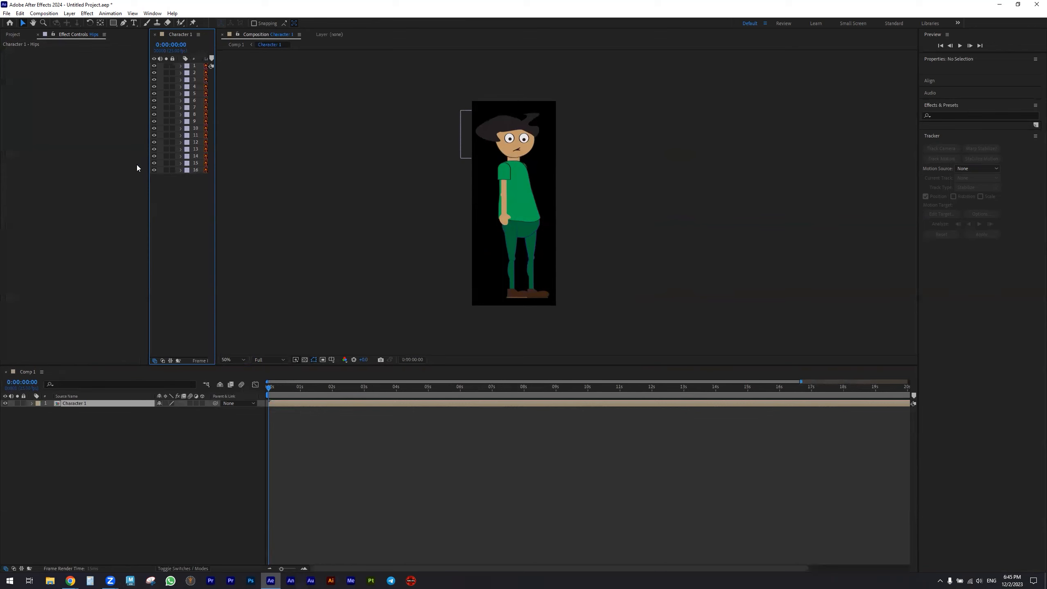
drag(149, 160, 30, 165)
drag(215, 194, 304, 196)
Open Duik Angela and show its Bones tools.
click(152, 14)
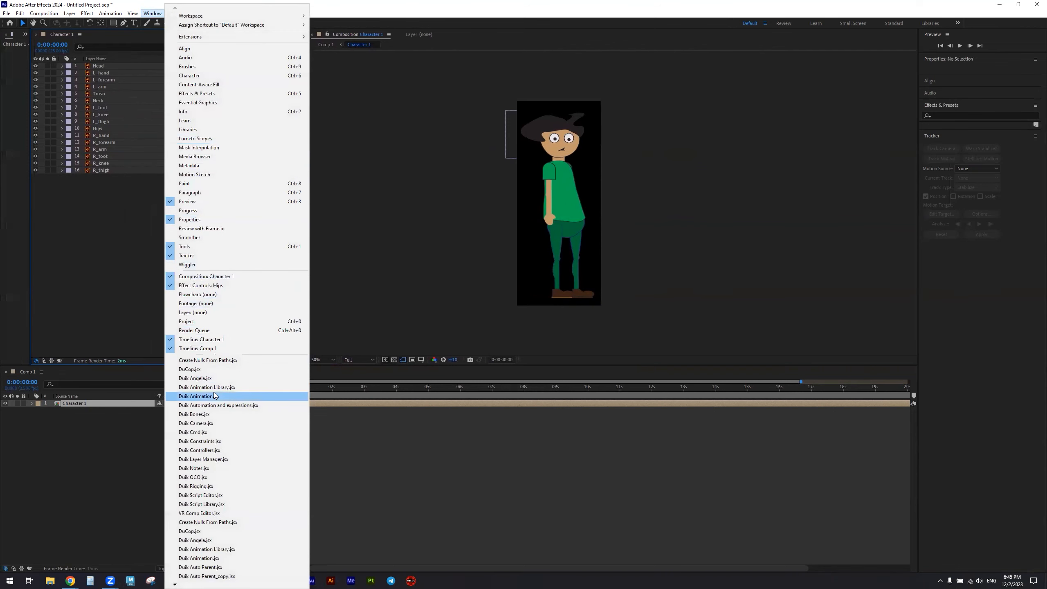
click(216, 380)
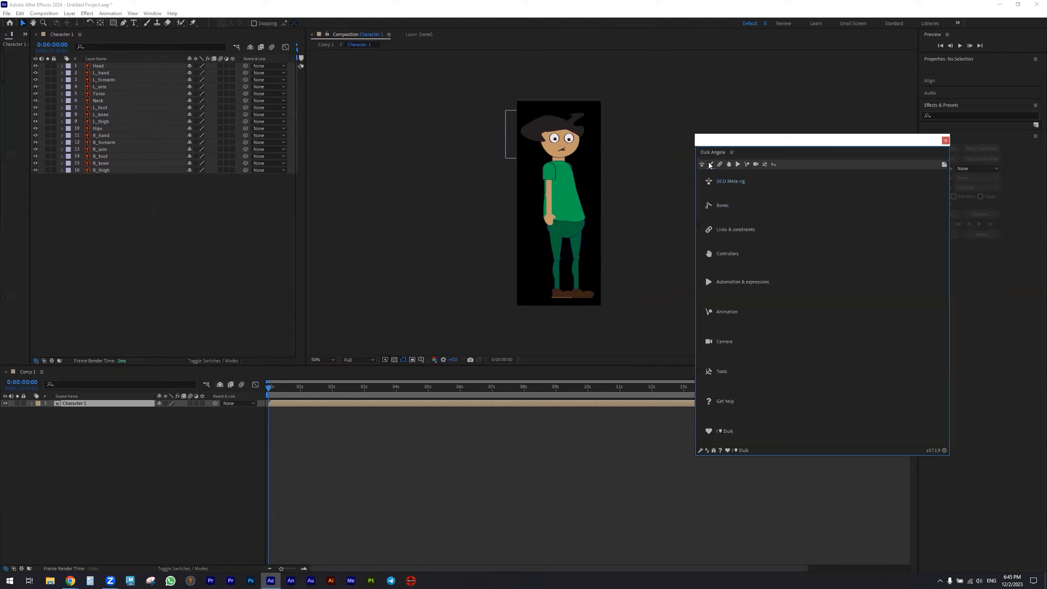
click(711, 164)
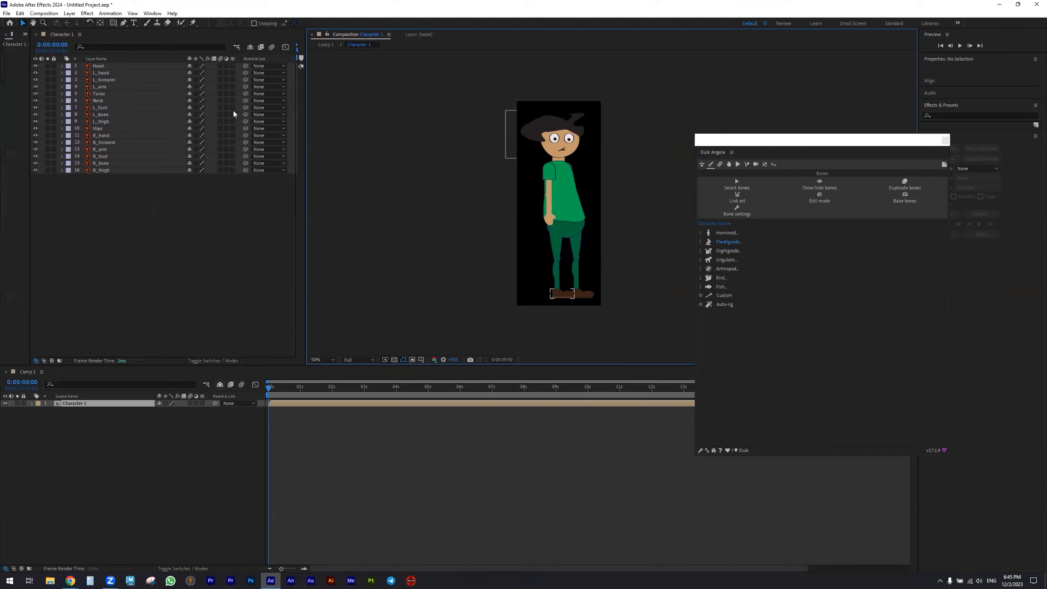
Create a hominoid left front arm bone chain from L_arm, L_forearm and L_hand, with Arm, Forearm and Hand enabled and Shoulder off.
scroll(447, 210, up, 2)
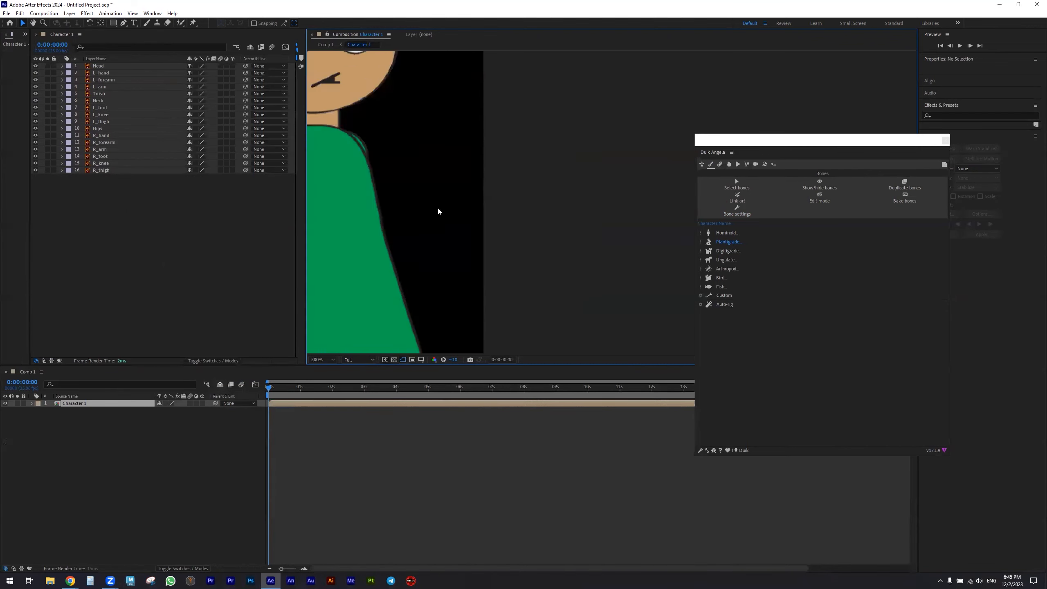
drag(397, 207, 443, 176)
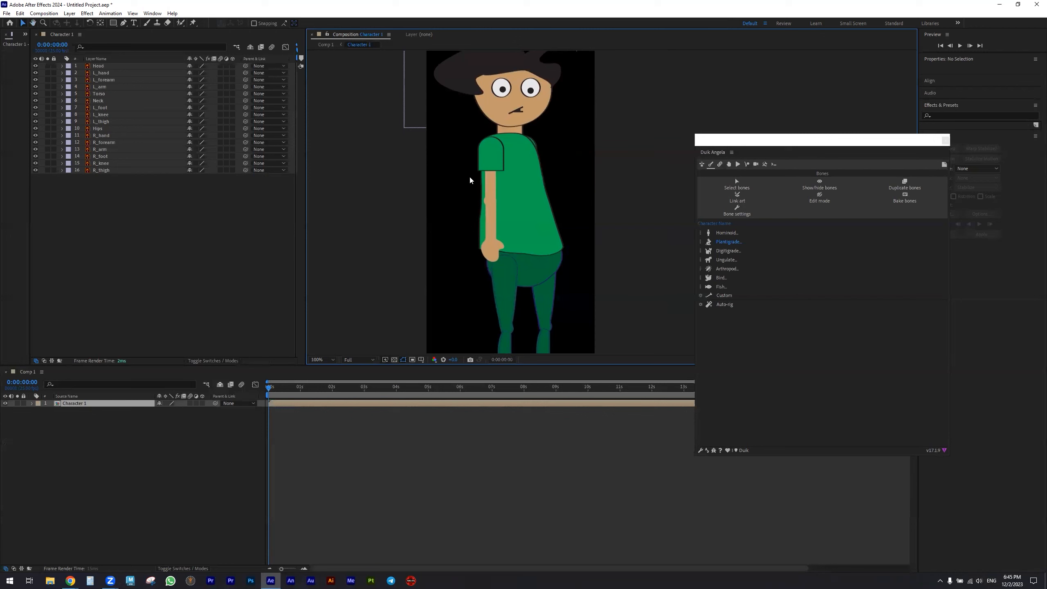
click(492, 193)
shift+click(493, 237)
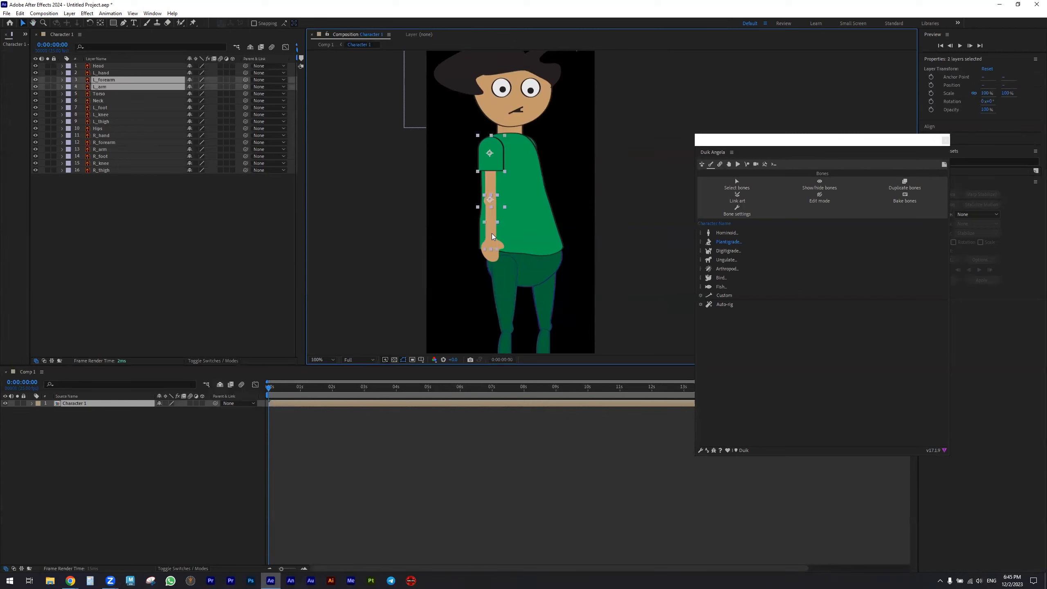
shift+click(492, 259)
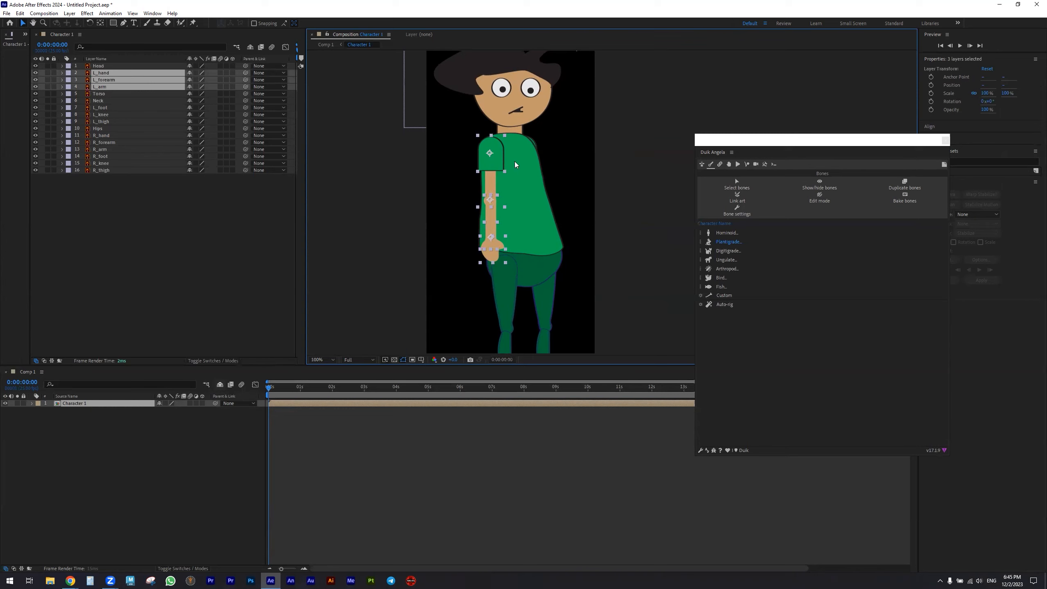
click(725, 234)
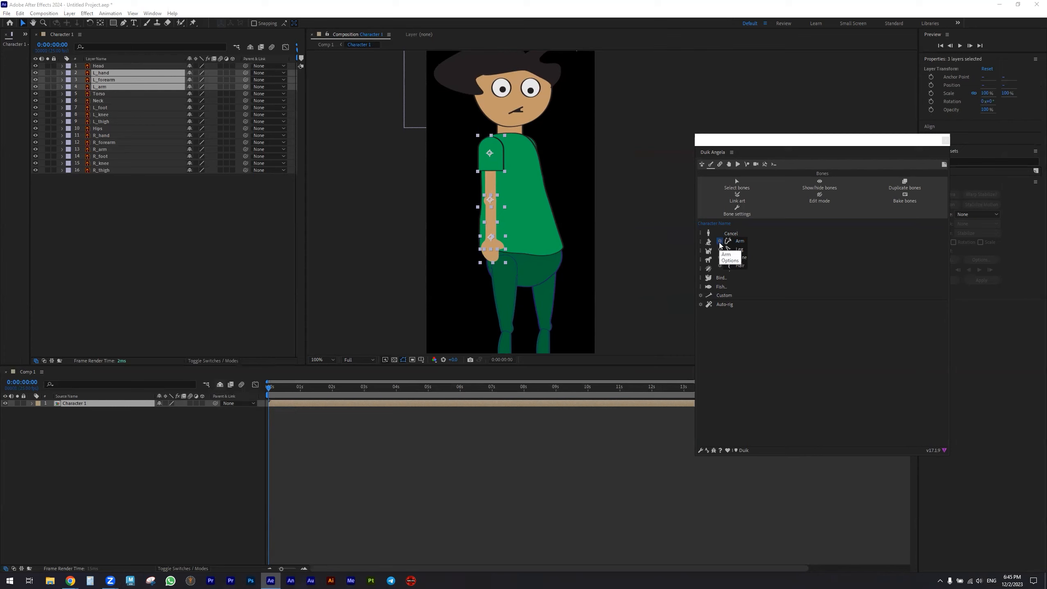
click(720, 243)
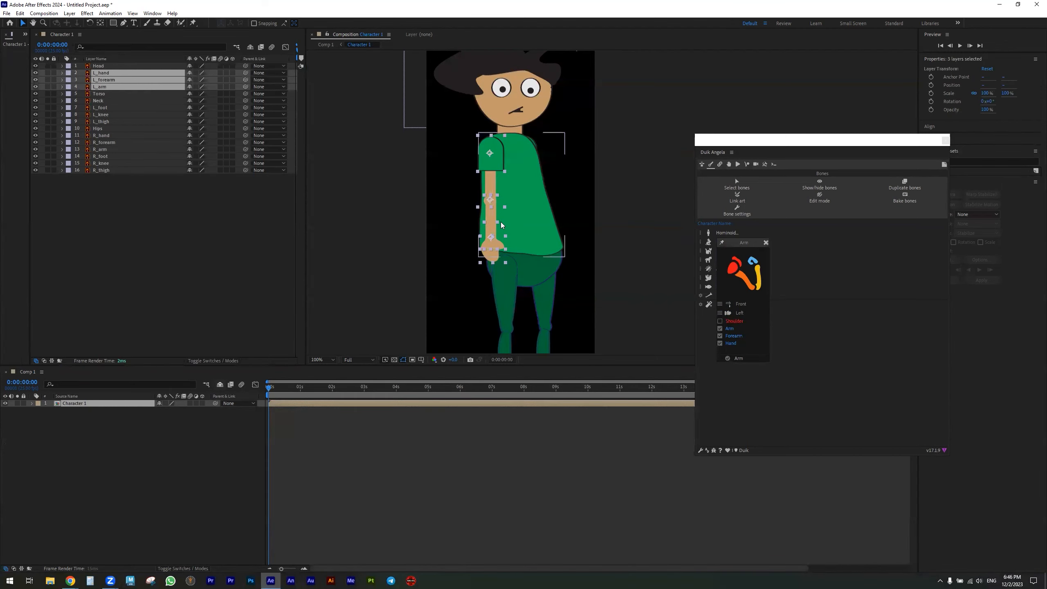
click(739, 360)
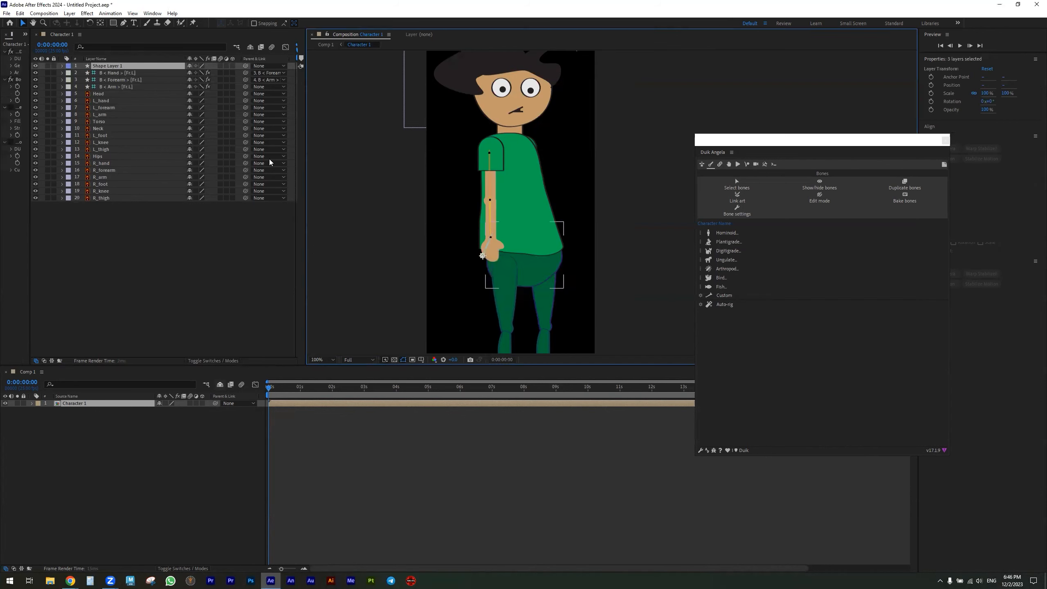
Move the Arm_Tip bone to the end of the left hand so the hand bone runs straight down from the wrist.
scroll(475, 250, up, 2)
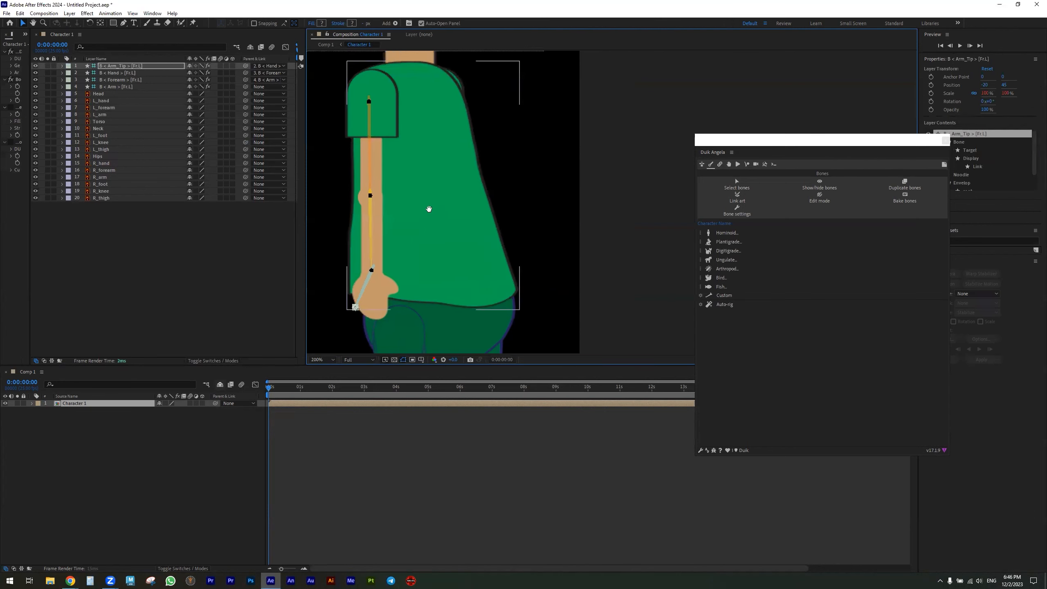
key(v)
drag(436, 262, 456, 271)
scroll(382, 169, up, 2)
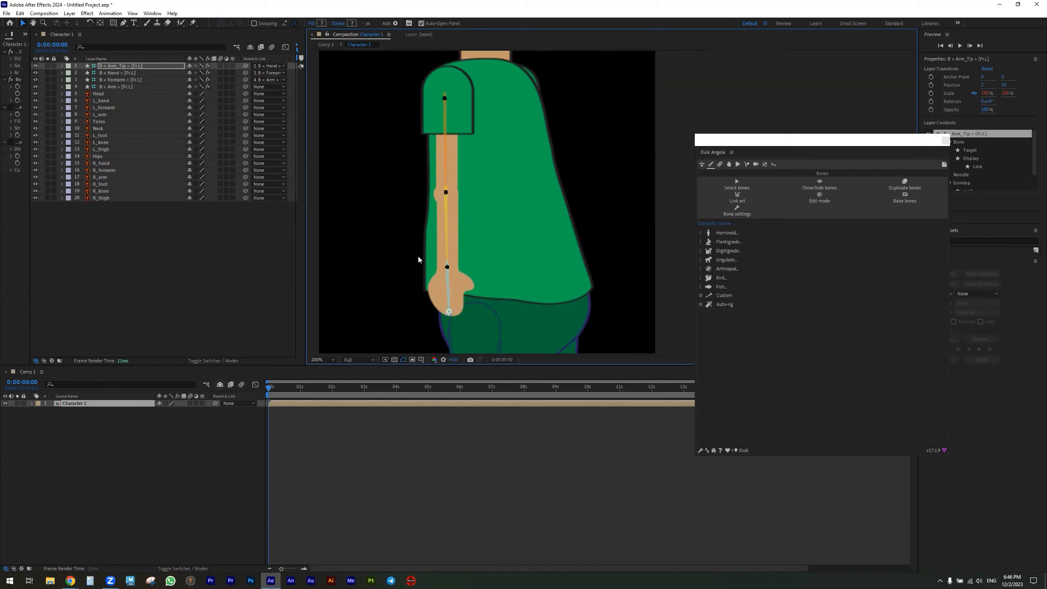
Parent the L_arm, L_forearm and L_hand layers to their matching Arm, Forearm and Hand bones.
click(104, 100)
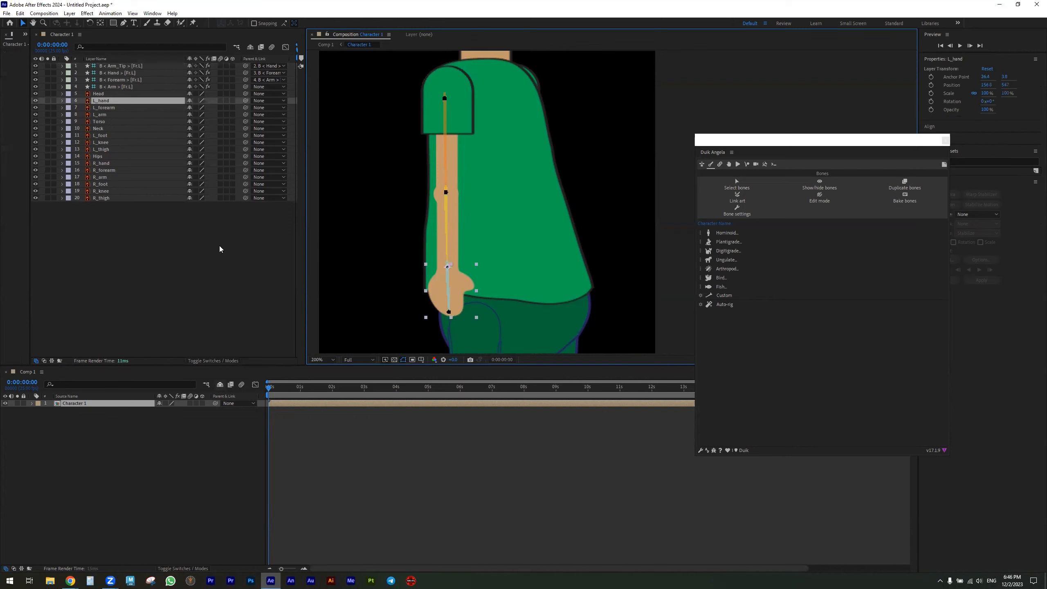
shift+click(104, 114)
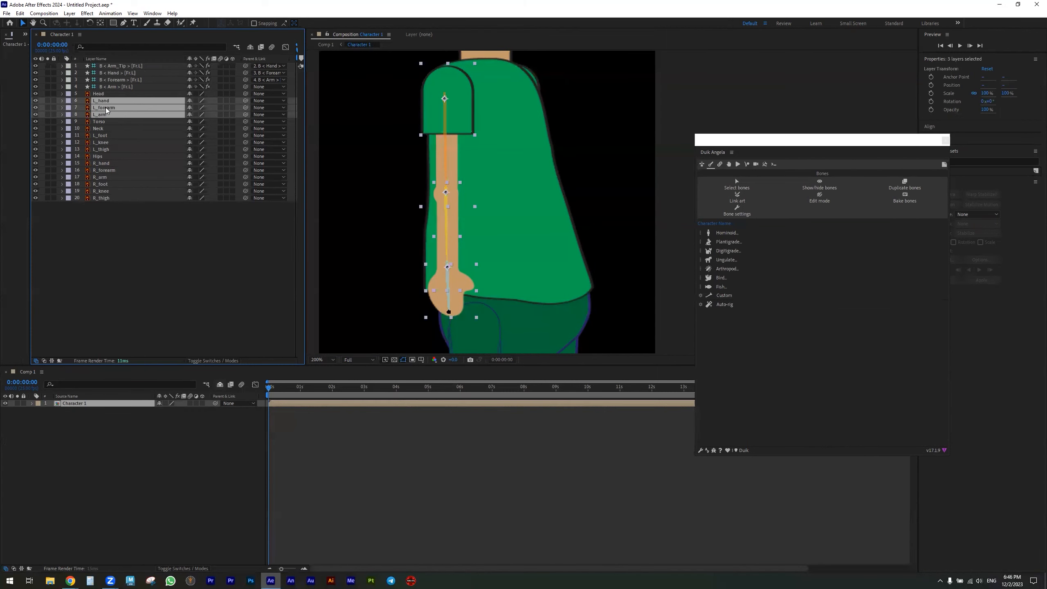
click(142, 118)
drag(245, 114, 132, 90)
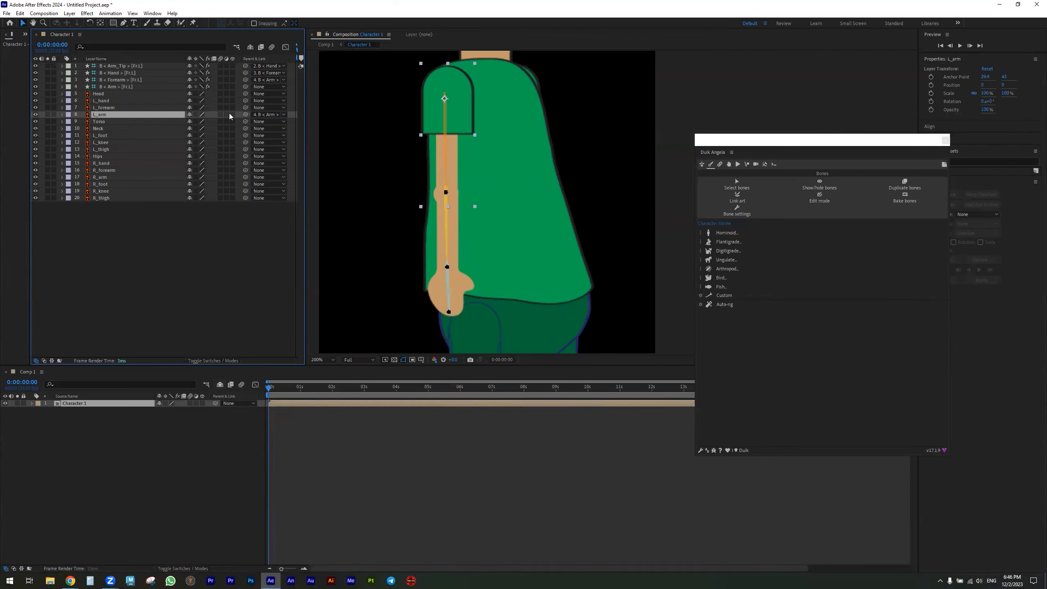
drag(245, 108, 132, 81)
drag(245, 100, 131, 73)
Test the left arm's bone links by moving the hand, forearm and arm bones sideways, undoing each move.
click(125, 67)
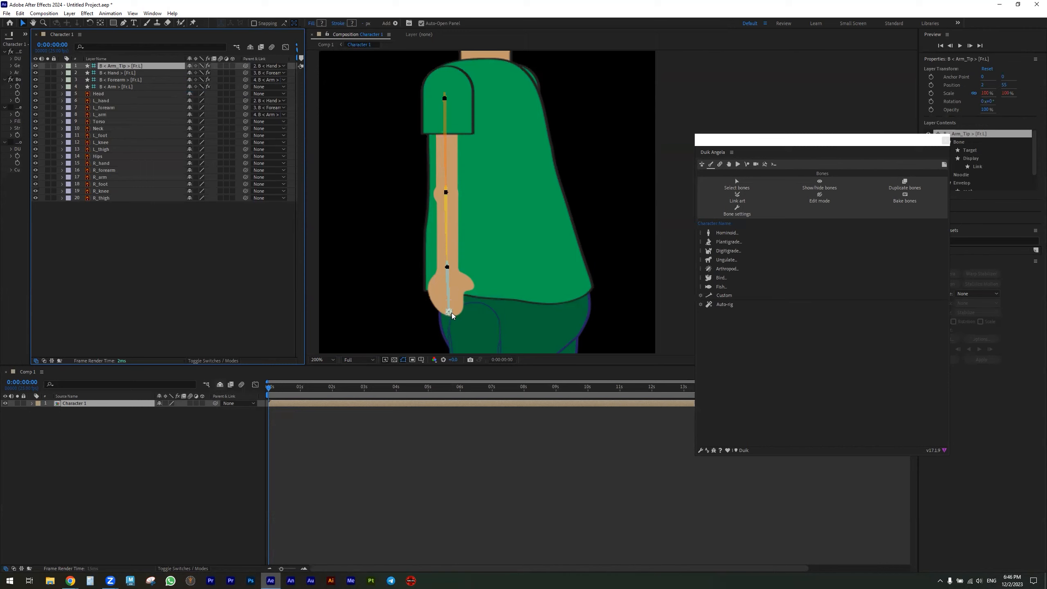
scroll(454, 297, down, 2)
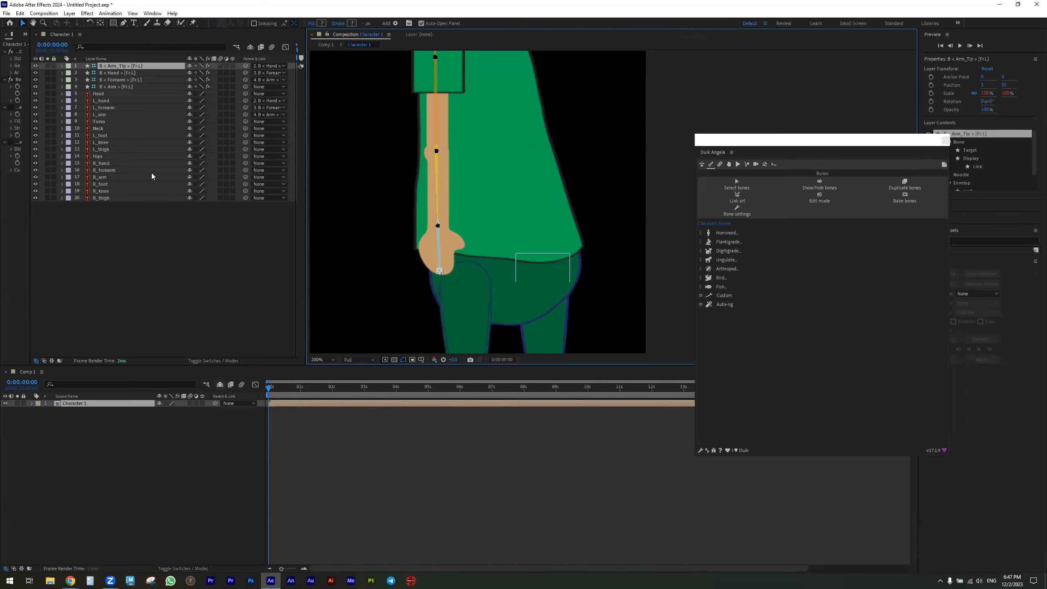
click(439, 247)
drag(438, 251, 483, 251)
key(ctrl+z)
click(439, 188)
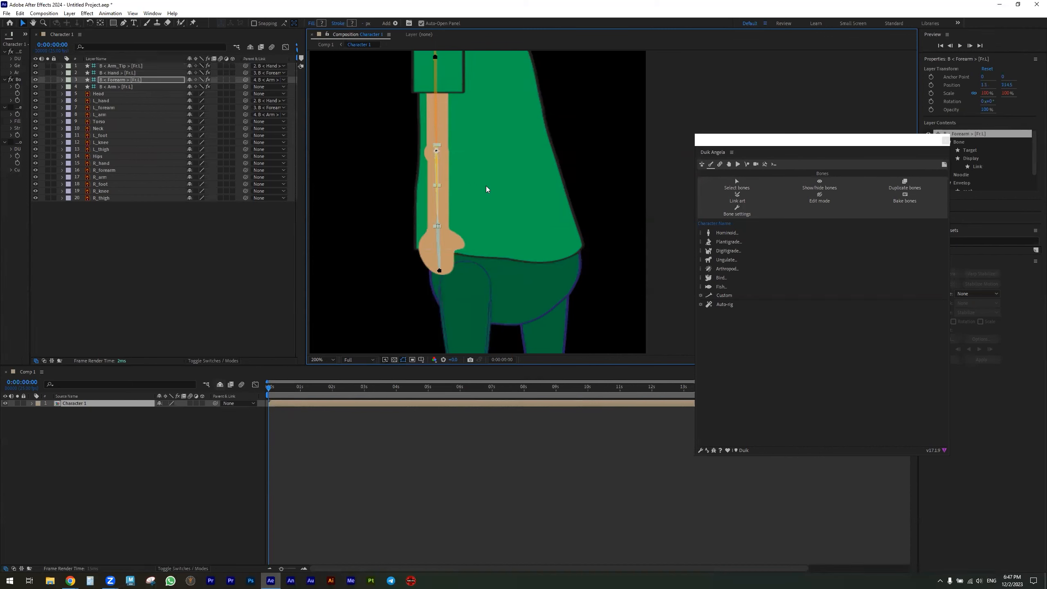
drag(439, 173, 471, 170)
key(ctrl+z)
drag(435, 110, 491, 109)
key(ctrl+z)
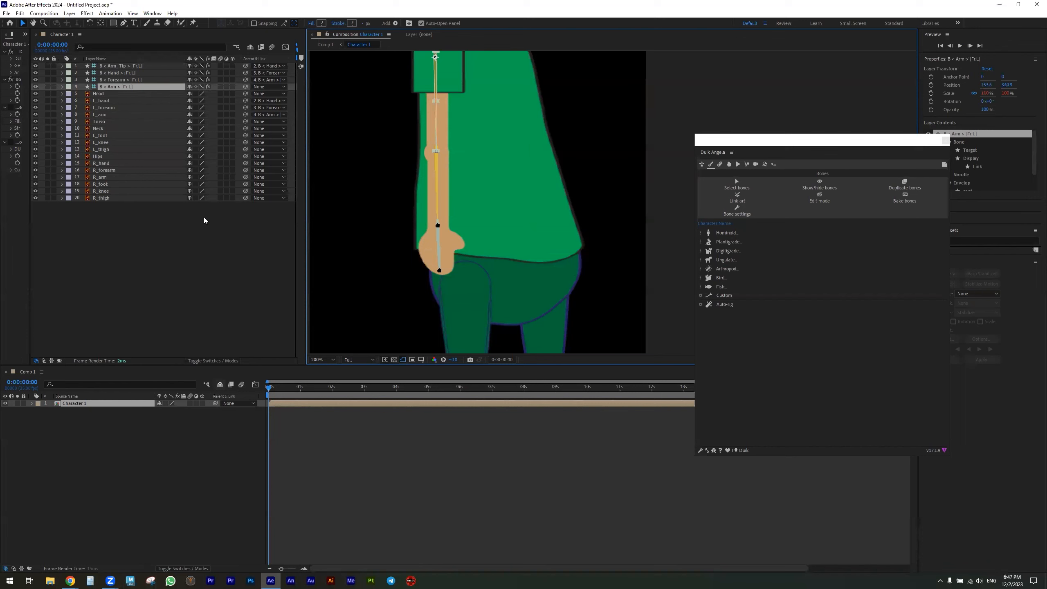
Parent the left Arm bone to the Torso layer and clear the selection.
drag(426, 145, 433, 206)
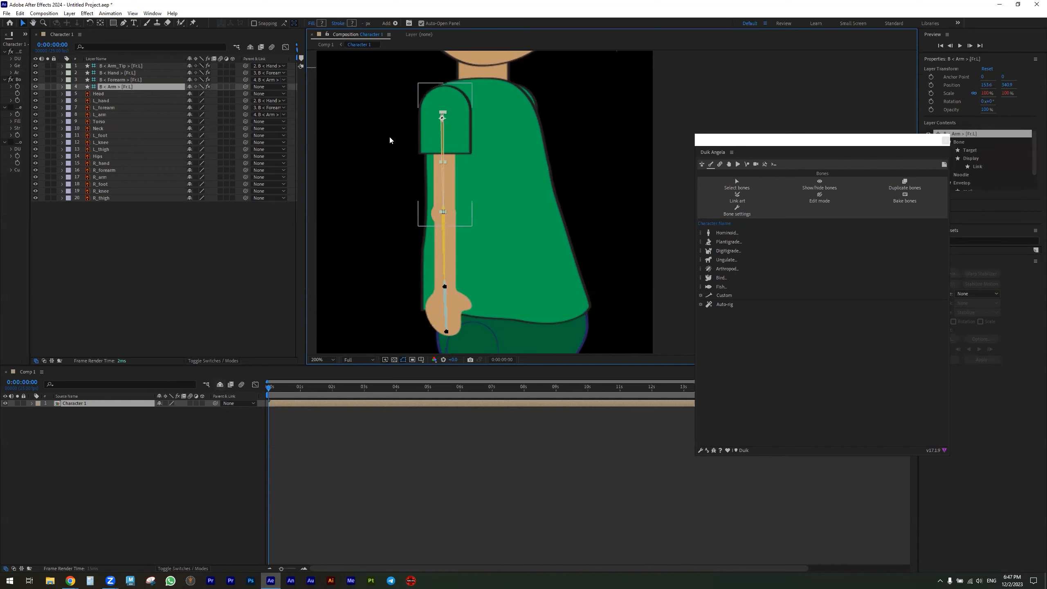
drag(246, 87, 99, 124)
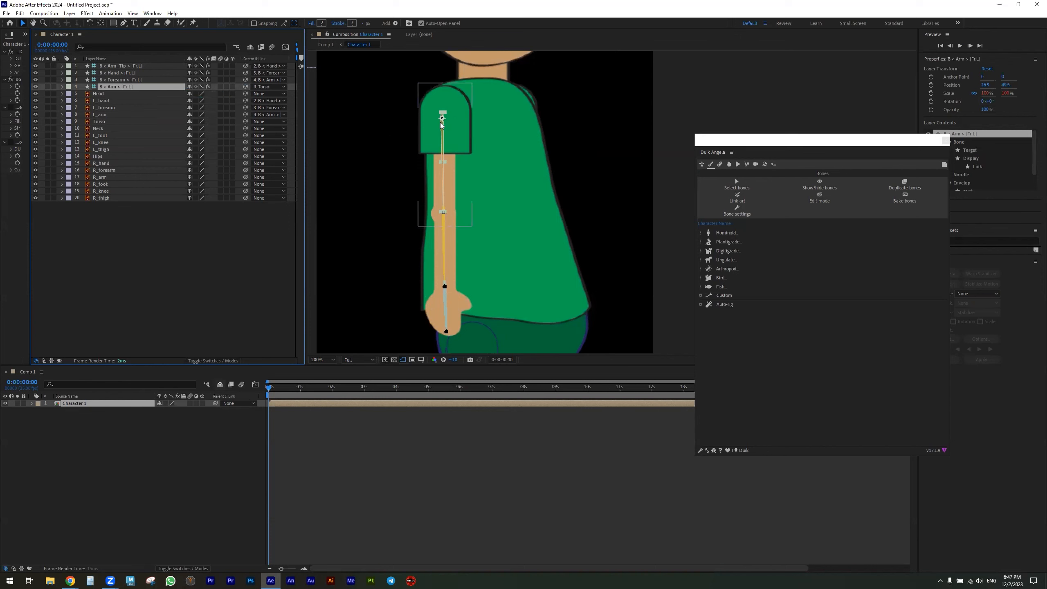
click(474, 264)
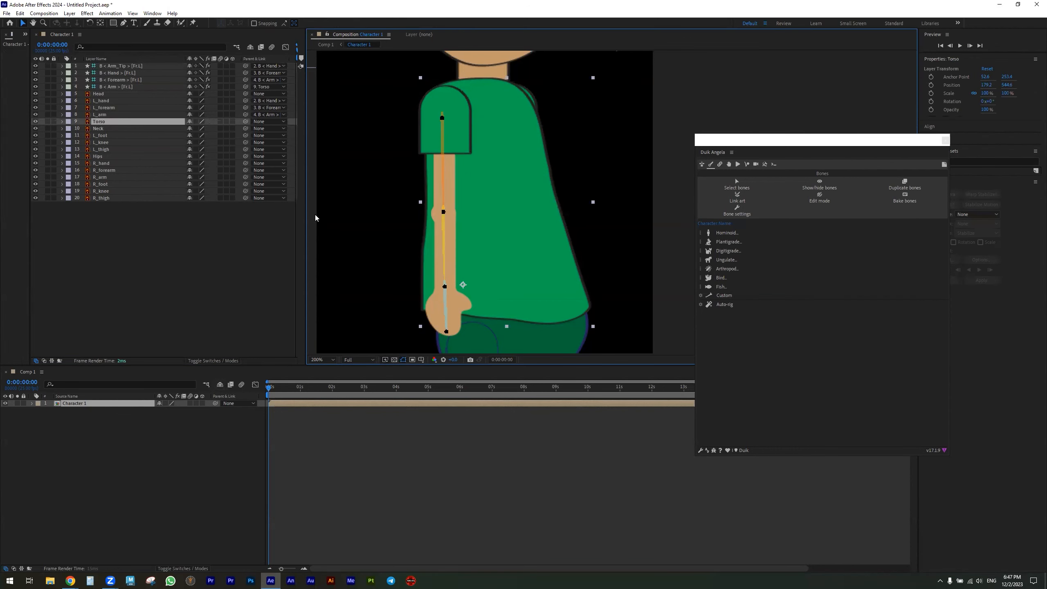
click(399, 169)
Auto-rig the left arm from its Arm, Forearm, Hand and Arm_Tip bones.
click(126, 87)
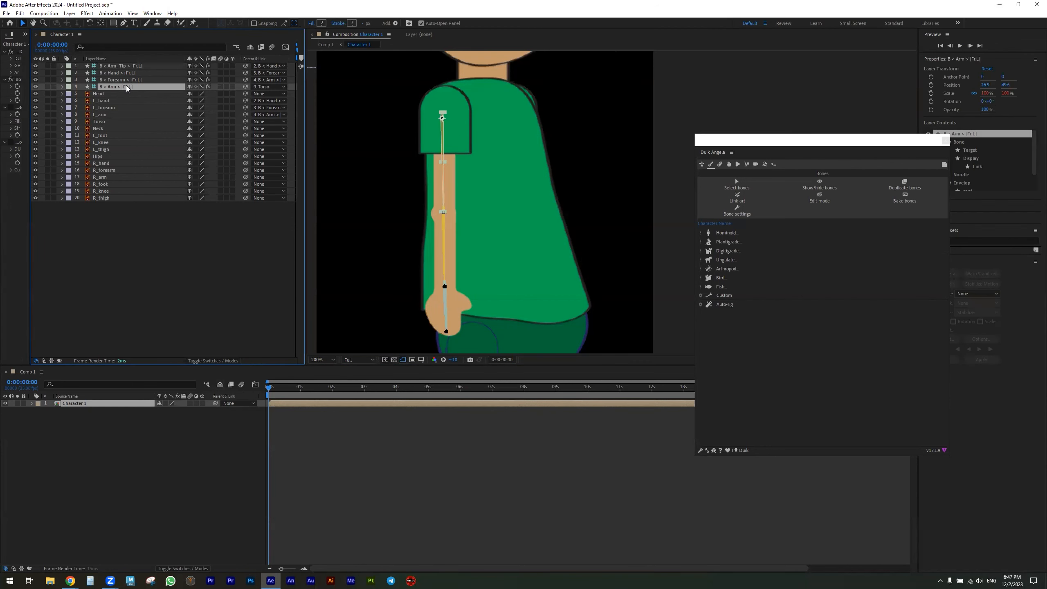
shift+click(123, 66)
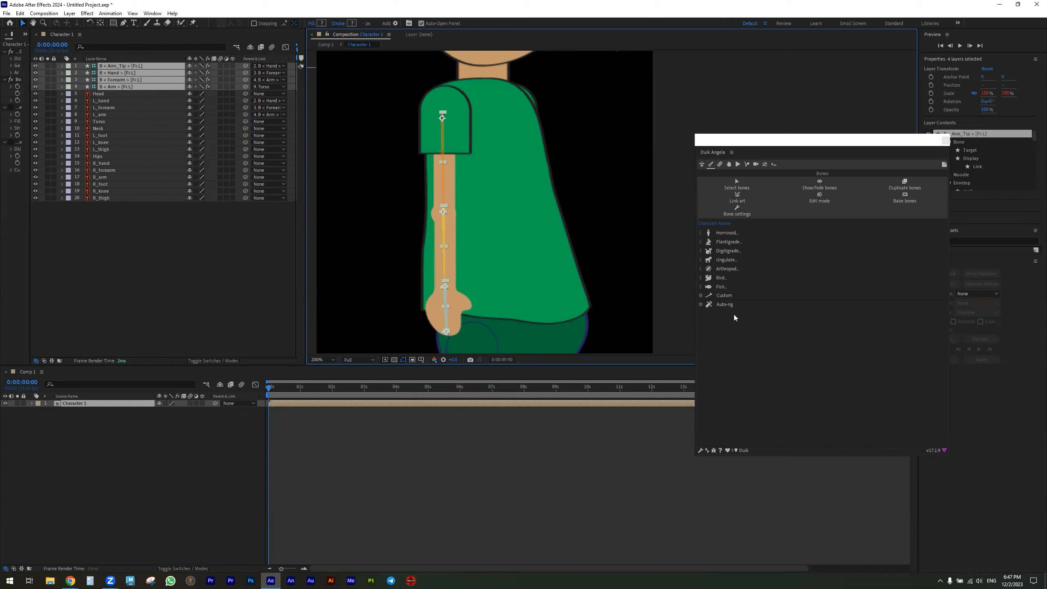
click(722, 309)
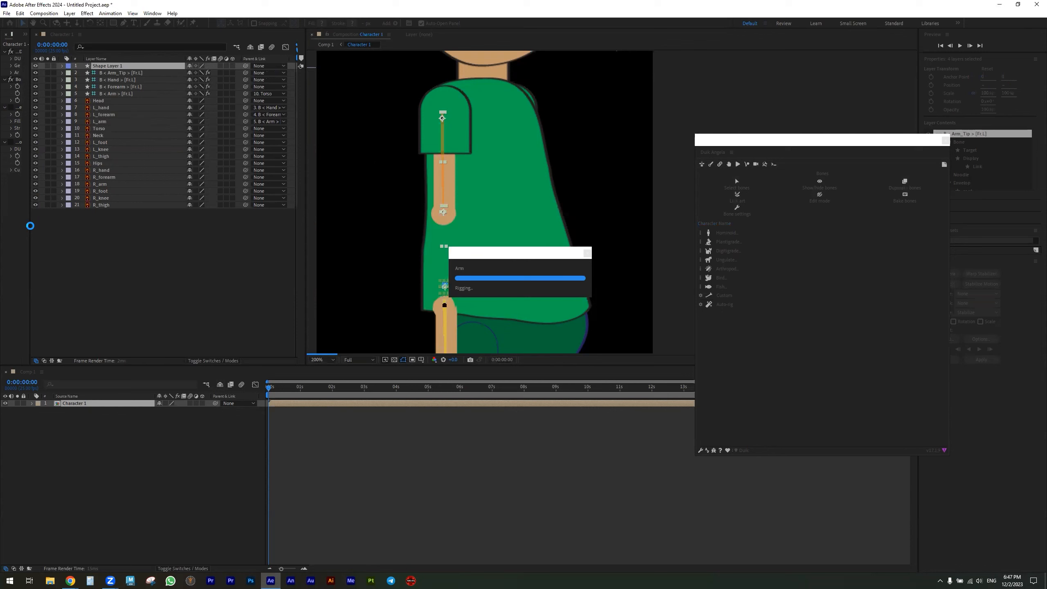
Widen the Effect Controls and Character 1 timeline areas, and move the Duik Angela window away from the character.
drag(30, 226, 151, 226)
drag(307, 249, 459, 246)
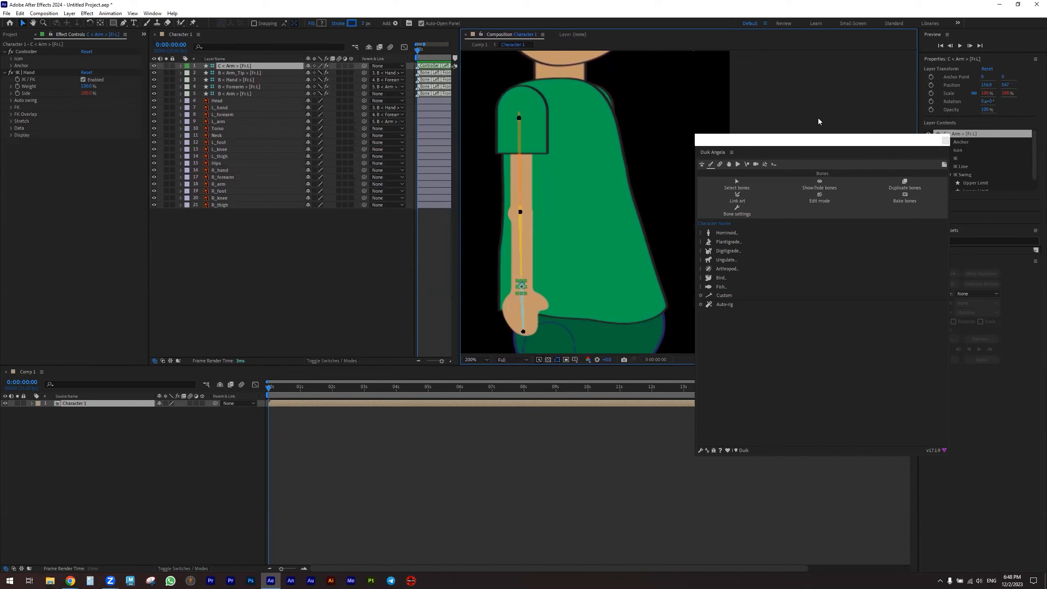
click(814, 140)
drag(819, 142, 910, 105)
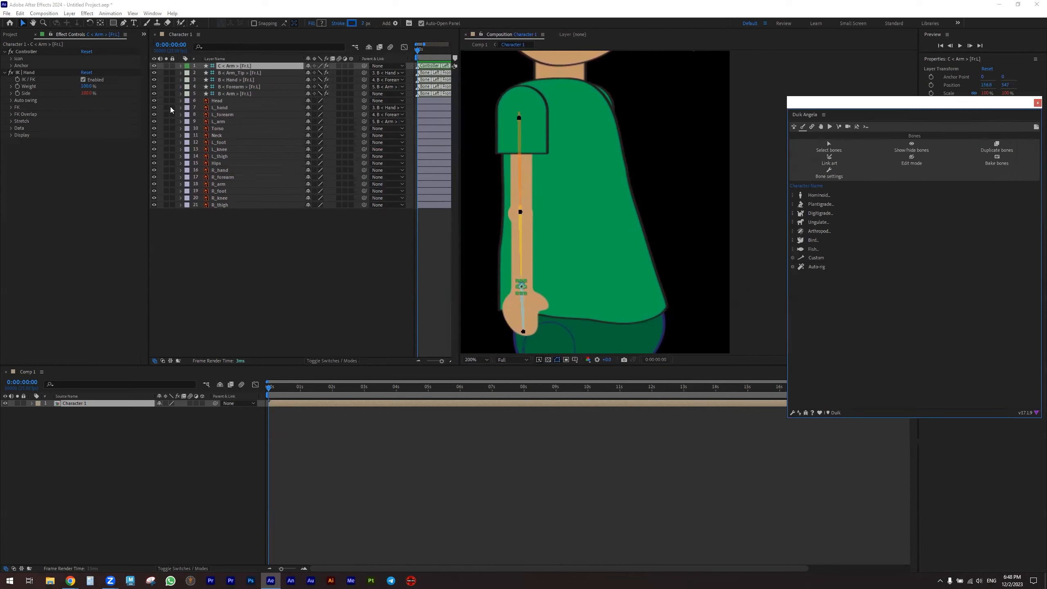
Enlarge the left arm controller's hand-shaped icon so it is easy to see at the wrist.
drag(552, 269, 603, 198)
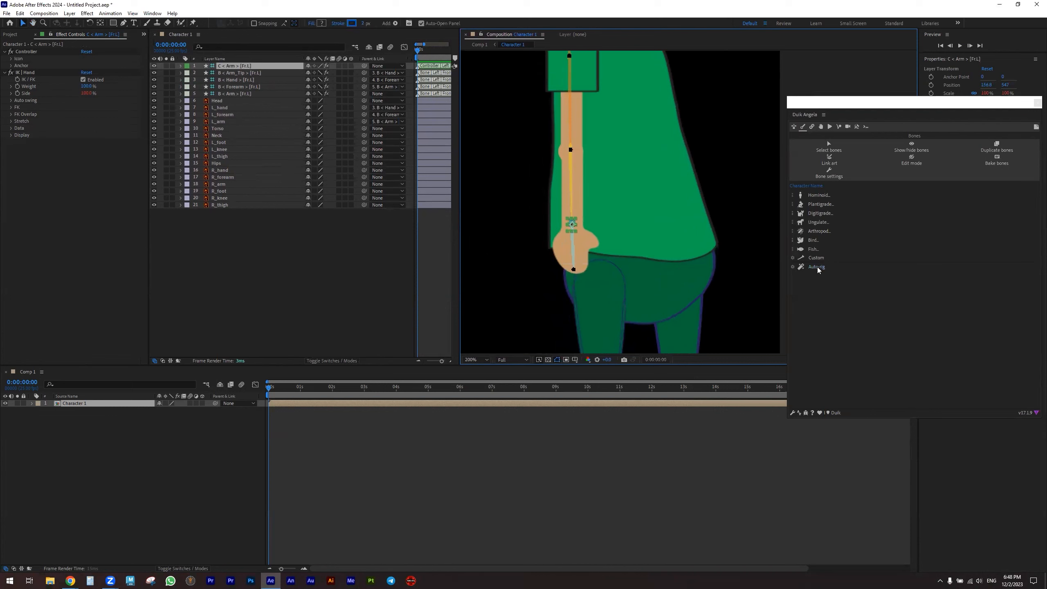
drag(574, 242, 600, 226)
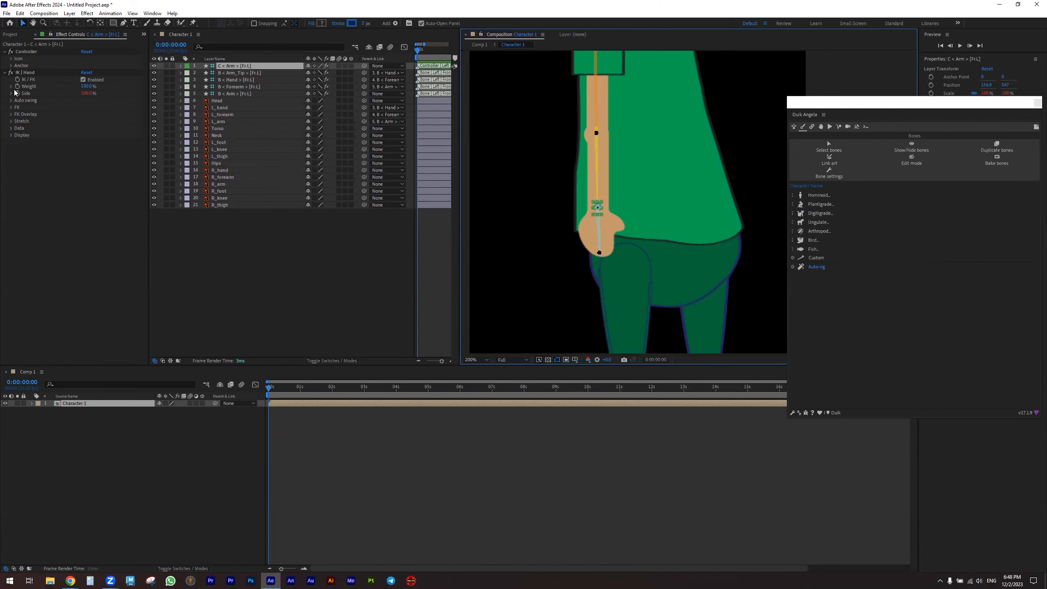
click(11, 60)
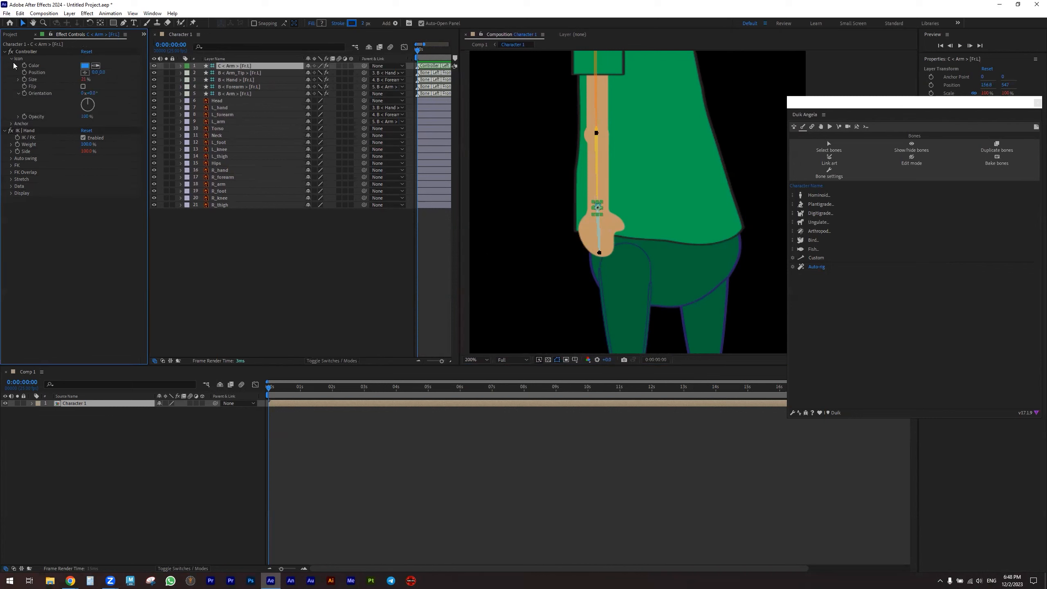
click(86, 79)
text(35)
key(Return)
click(83, 80)
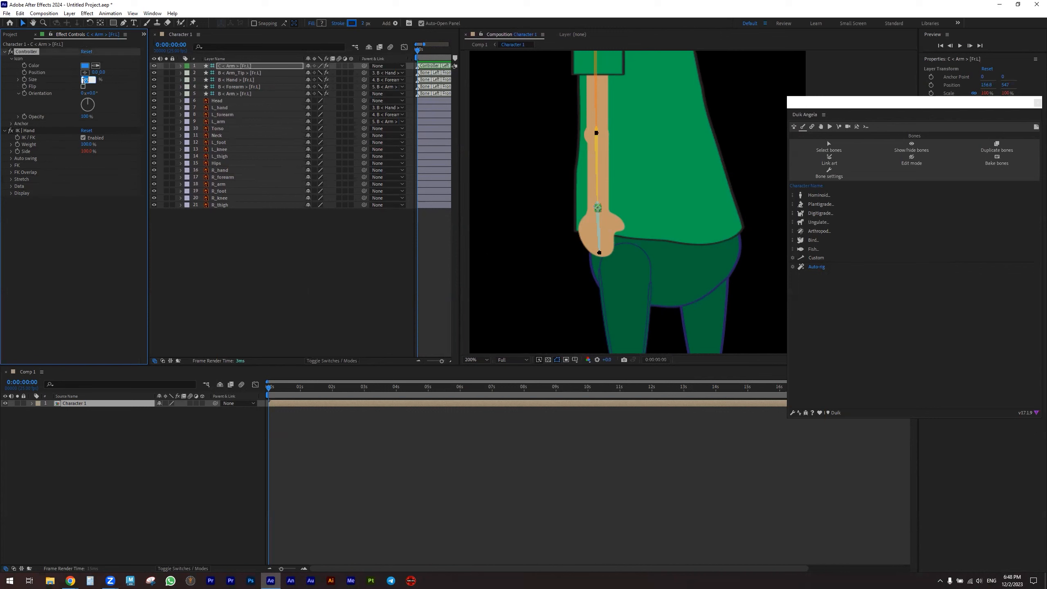
text(7)
key(Return)
mouse_move(81, 79)
mouse_down()
mouse_move(99, 79)
mouse_move(83, 86)
mouse_up()
click(19, 80)
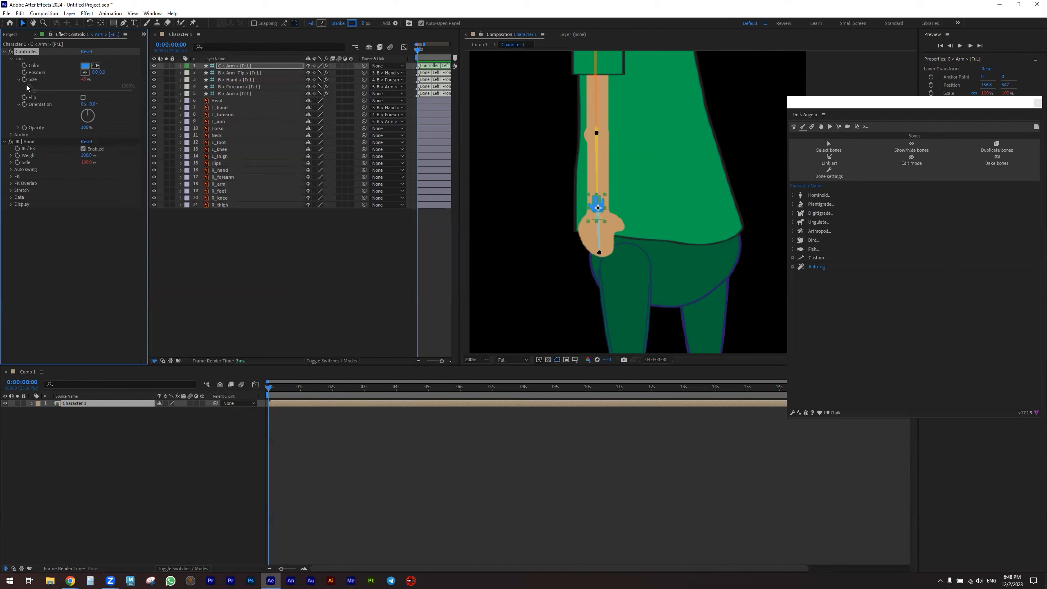
click(18, 80)
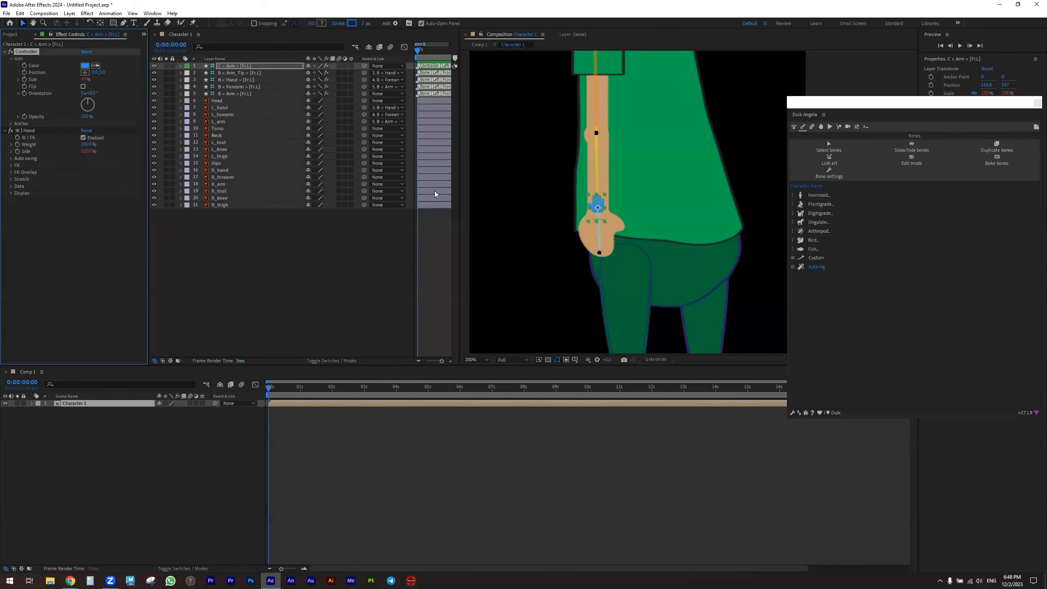
Offset the left arm controller's icon position to about -55, 34 so it sits beside the hand.
drag(95, 72, 121, 72)
drag(572, 149, 584, 222)
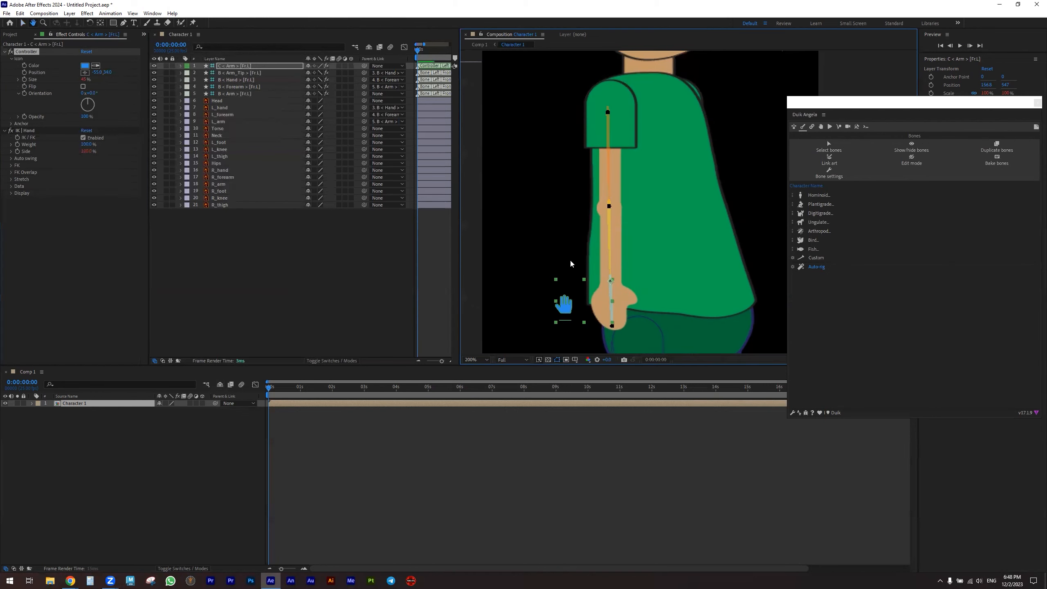
Disable Auto-Stretch in the left arm controller's IK Hand effect.
click(11, 179)
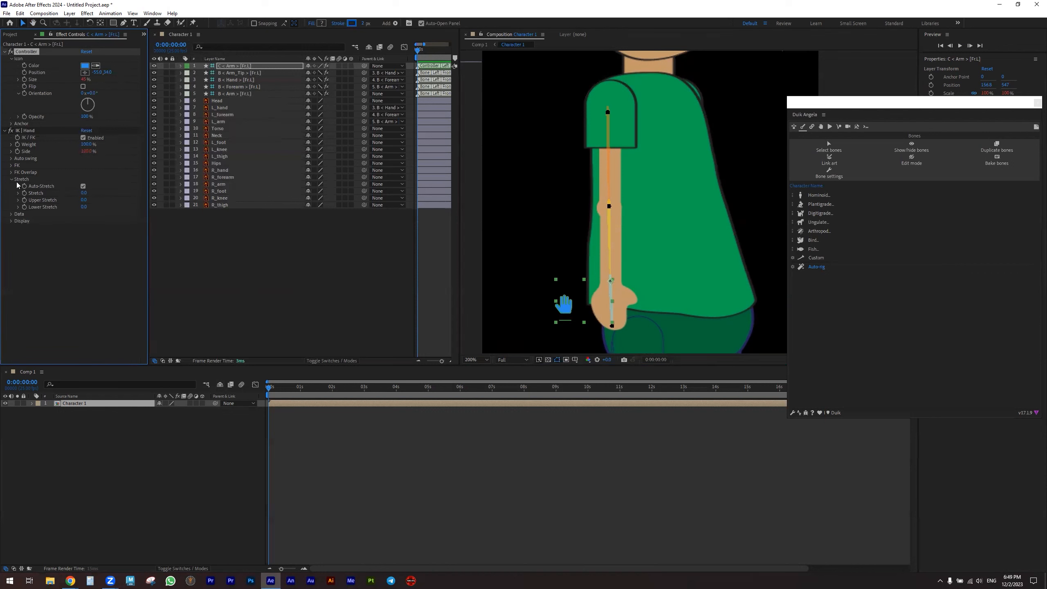
click(83, 187)
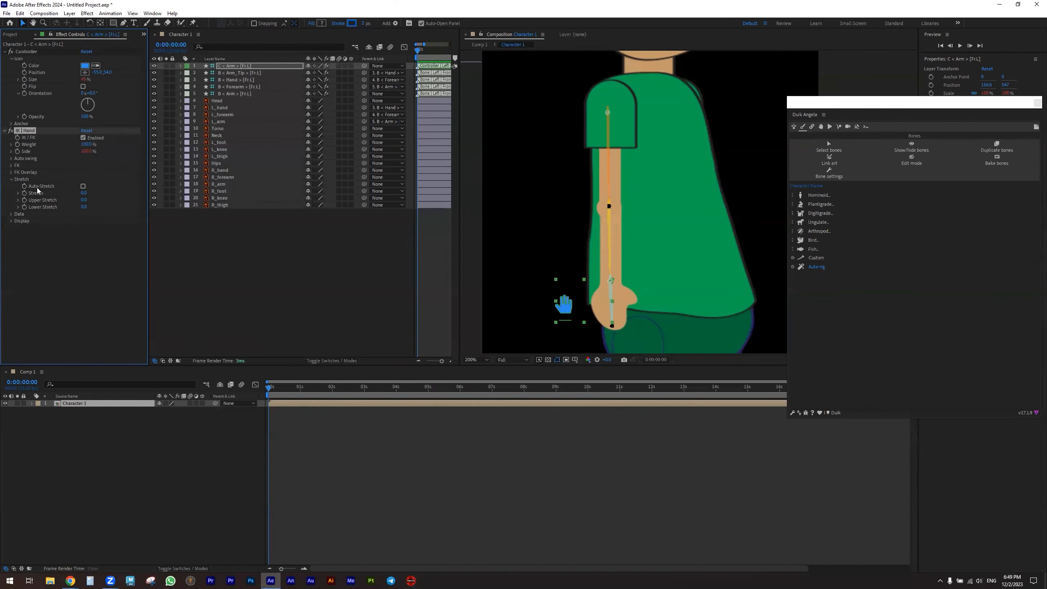
click(11, 180)
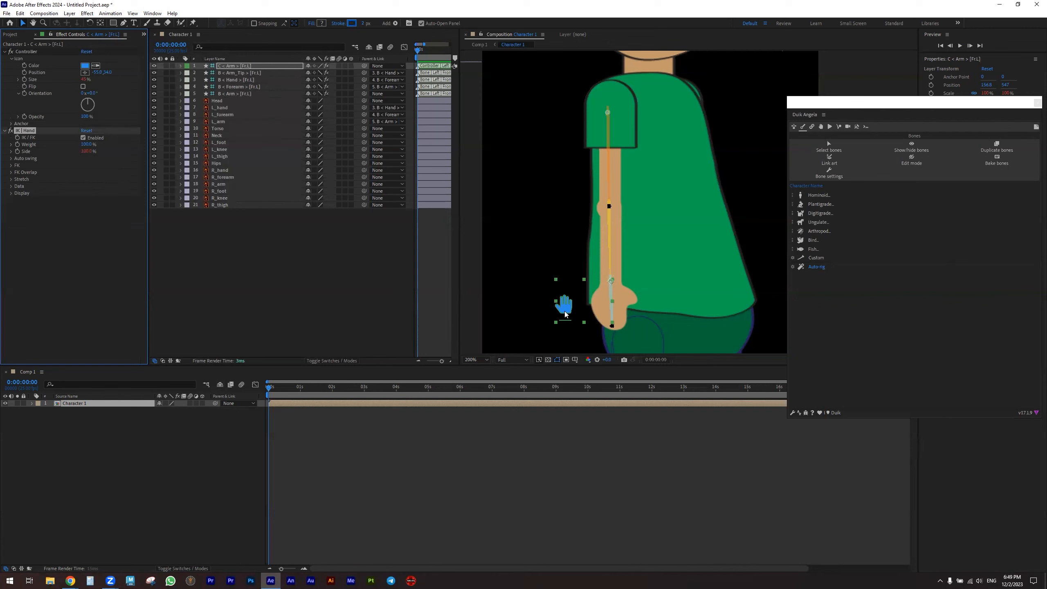
Test the left arm controller by moving it to bend the elbow and changing its rotation, undo both changes and clear the selection.
drag(563, 308, 583, 284)
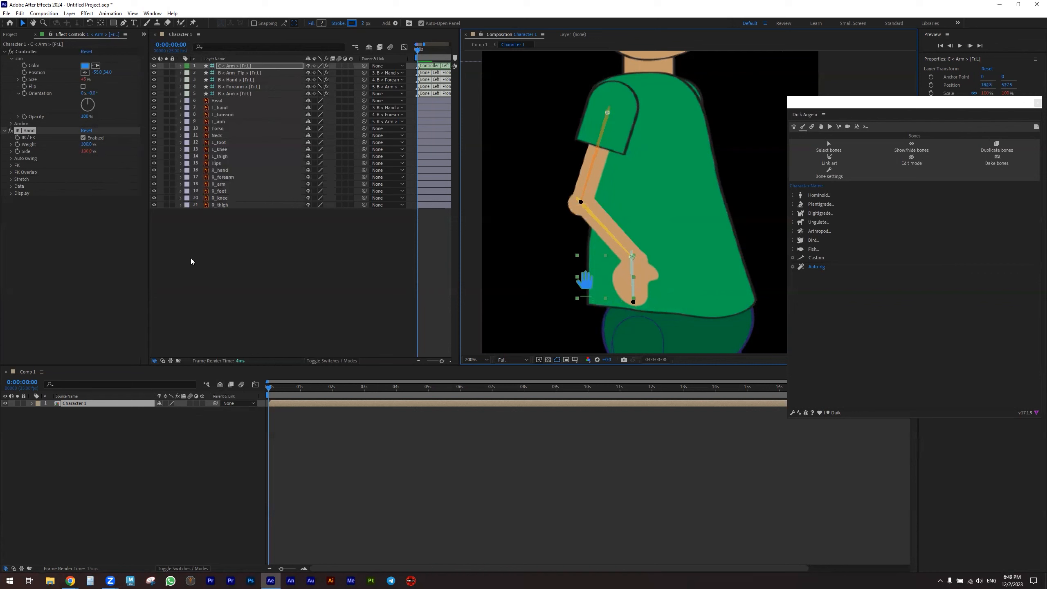
click(234, 65)
key(r)
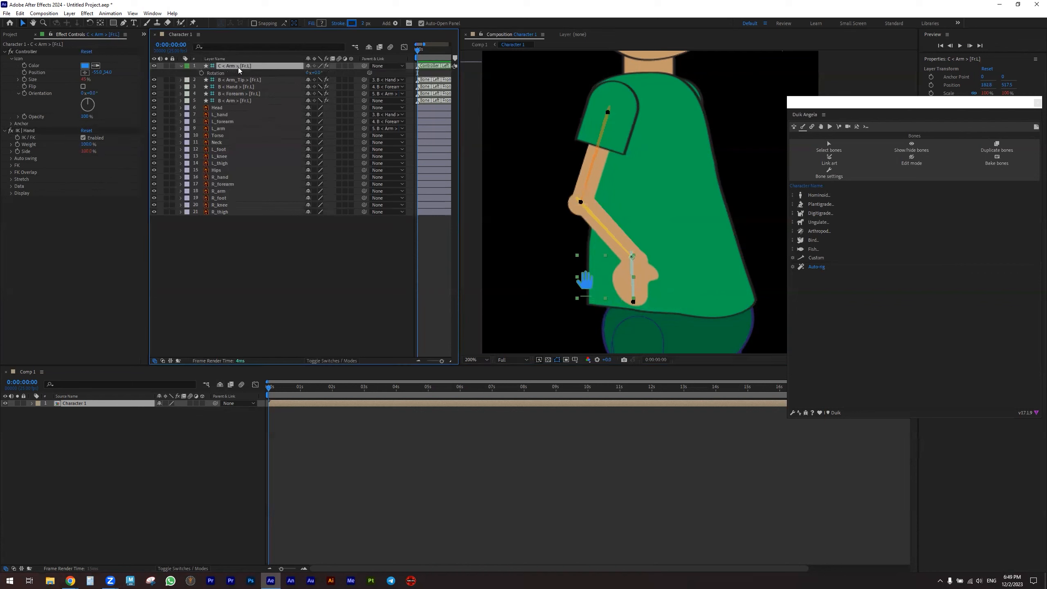
drag(314, 73, 297, 72)
key(ctrl+z)
key(ctrl+z)
click(286, 231)
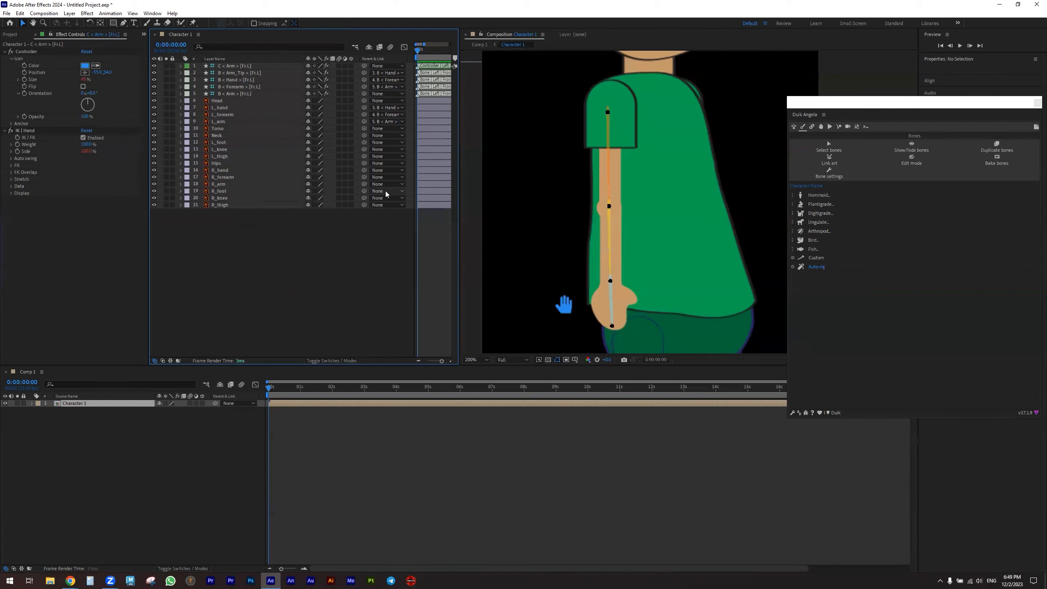
Identify the left arm's bone layers and its controller layer by selecting them and briefly toggling the controller's visibility.
click(747, 132)
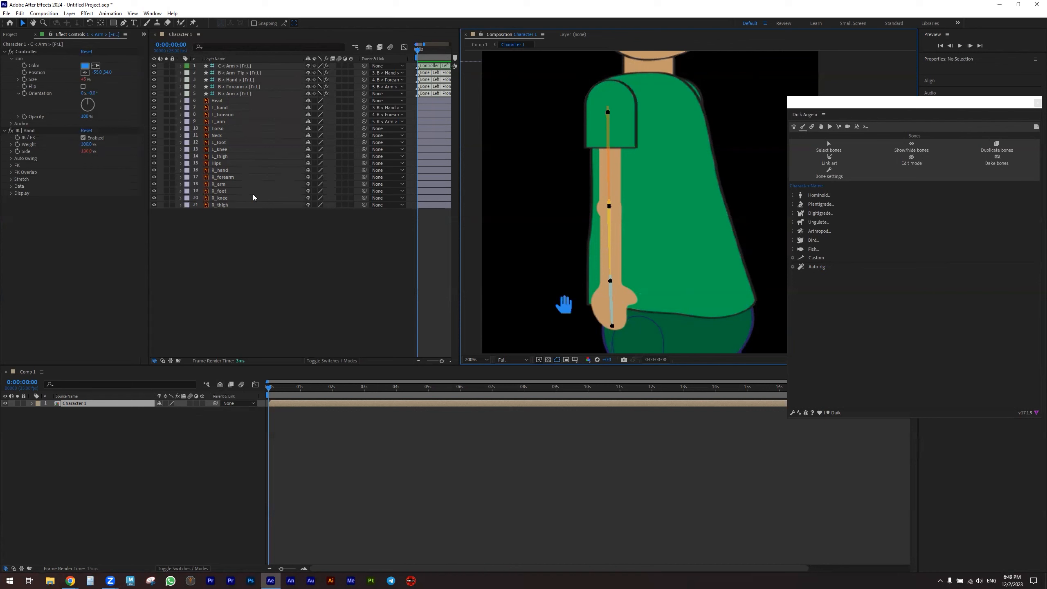
click(226, 73)
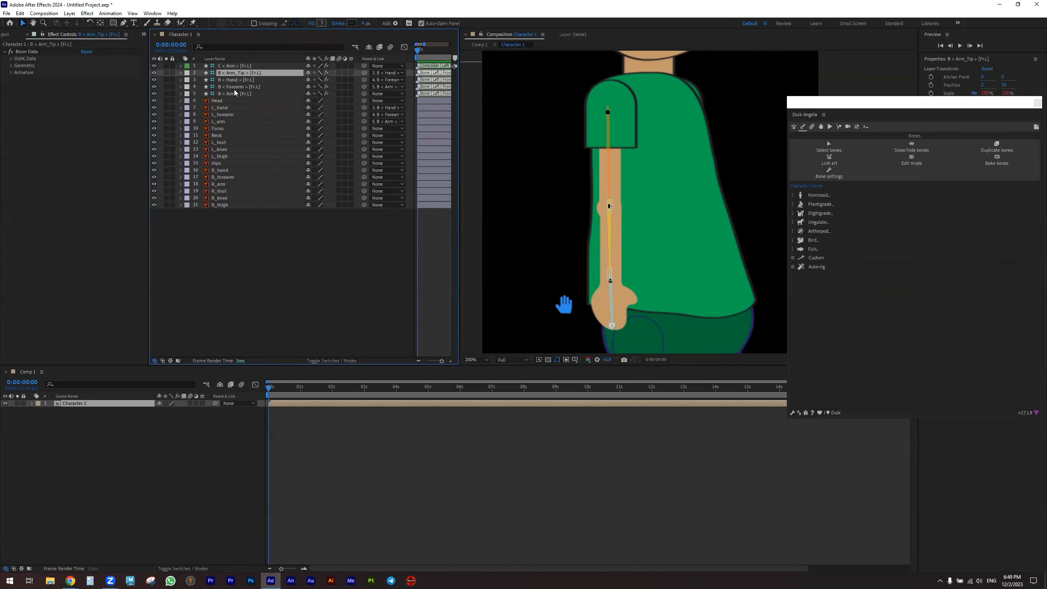
shift+click(235, 90)
shift+click(235, 94)
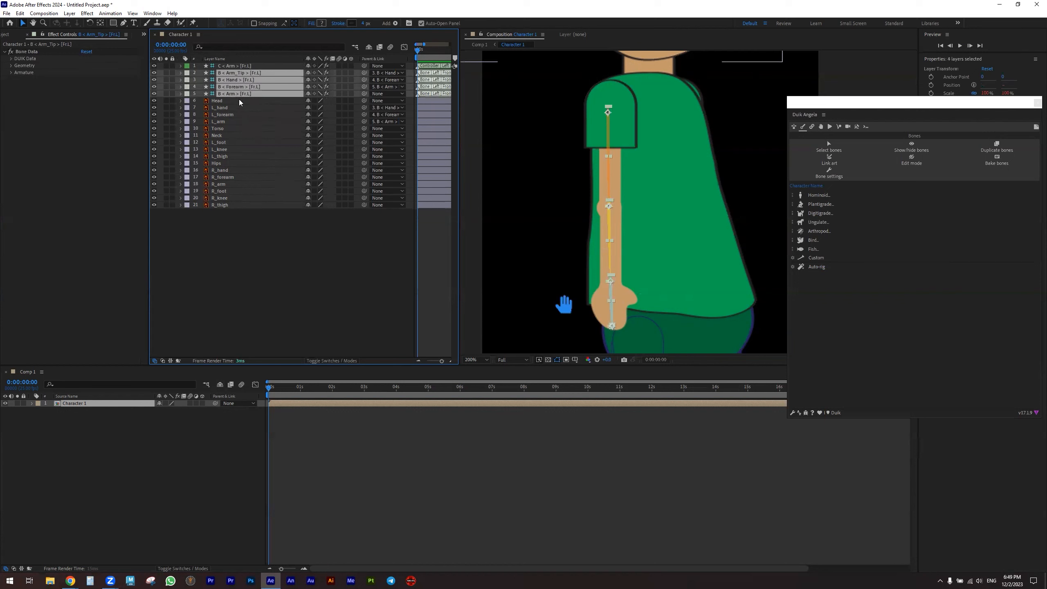
click(233, 67)
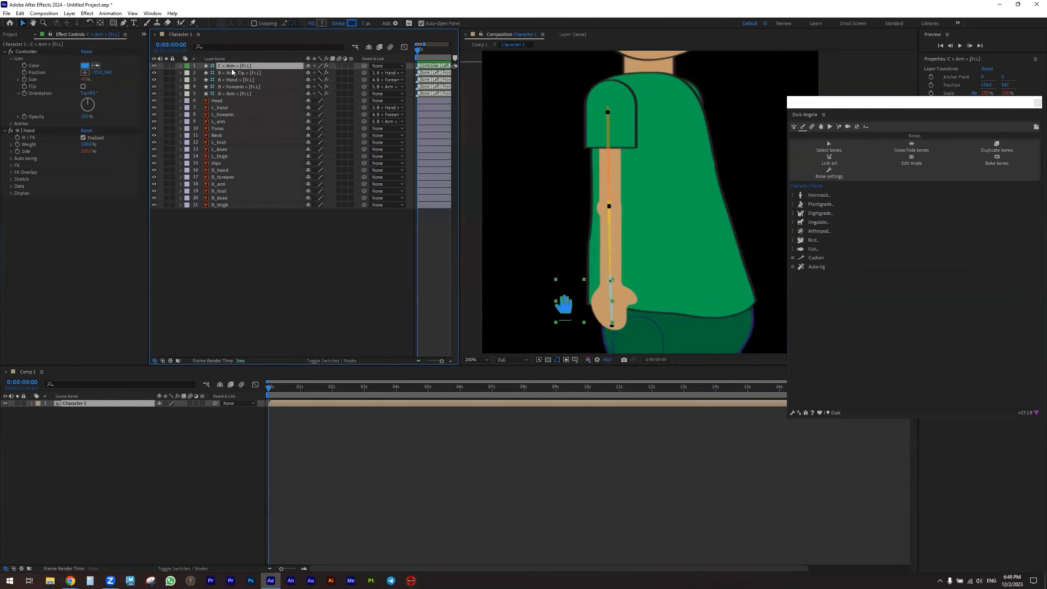
click(154, 66)
click(154, 66)
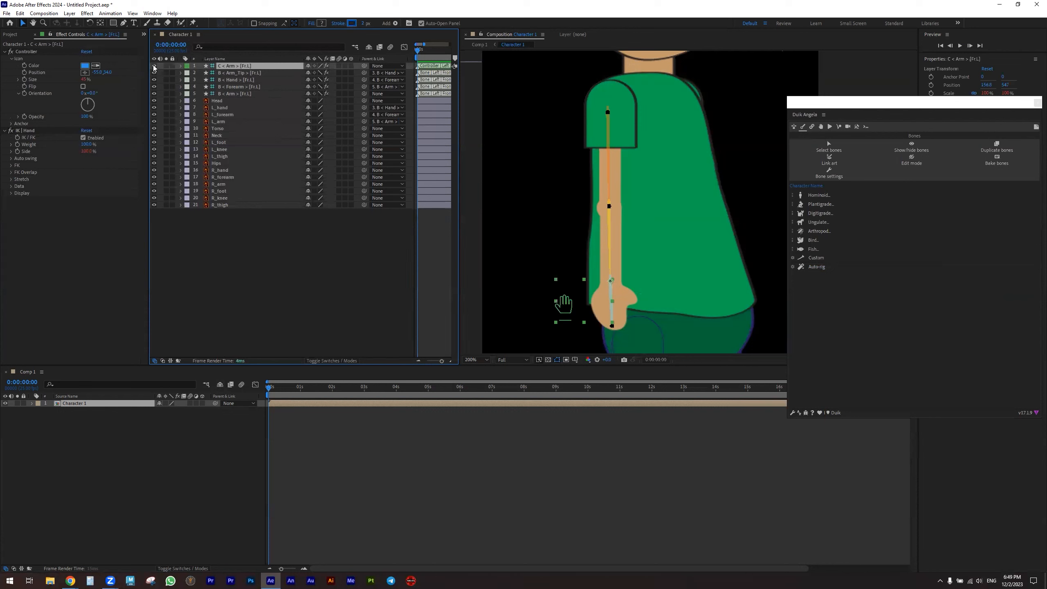
click(230, 73)
shift+click(233, 94)
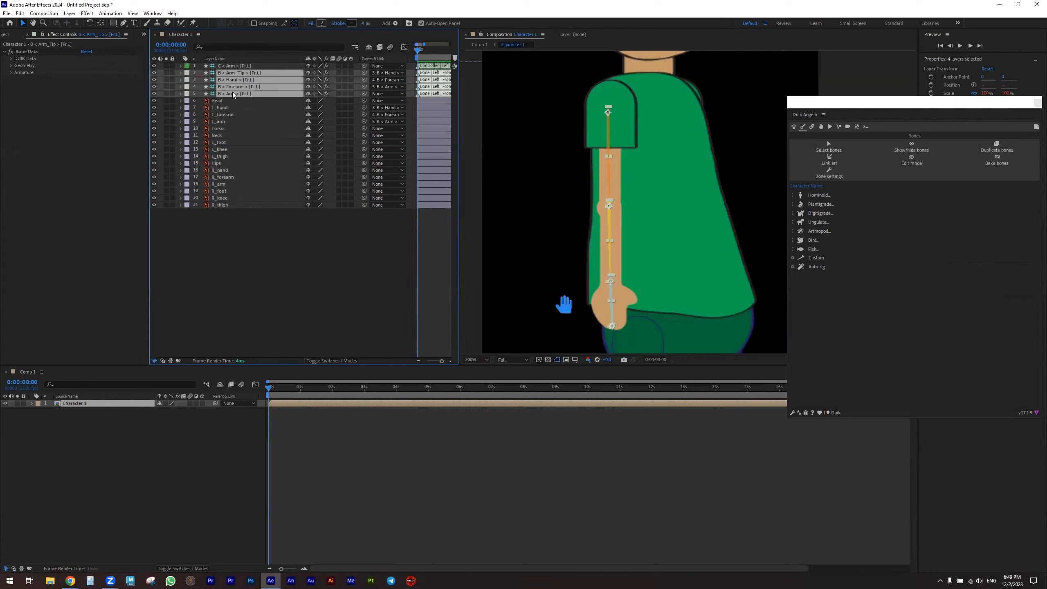
click(250, 253)
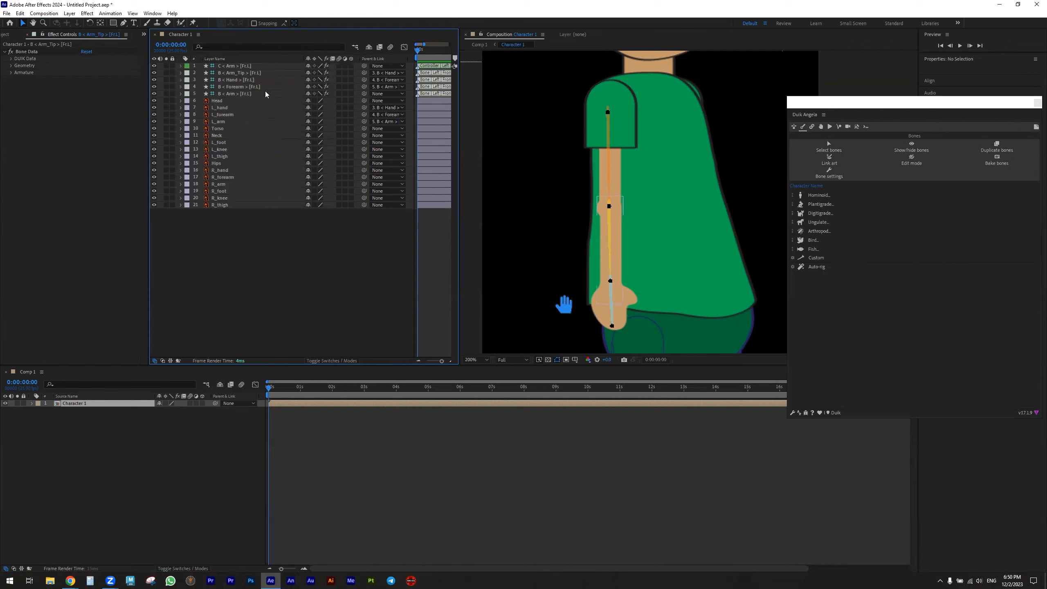
Mark the left arm's Arm_Tip, Hand, Forearm and Arm bone layers as shy.
click(237, 74)
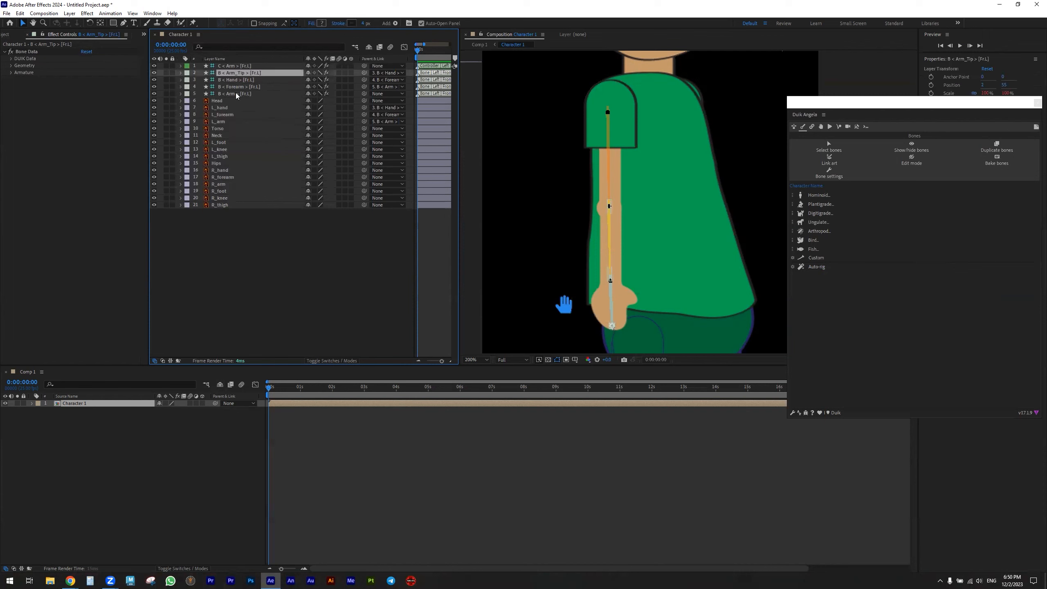
shift+click(236, 94)
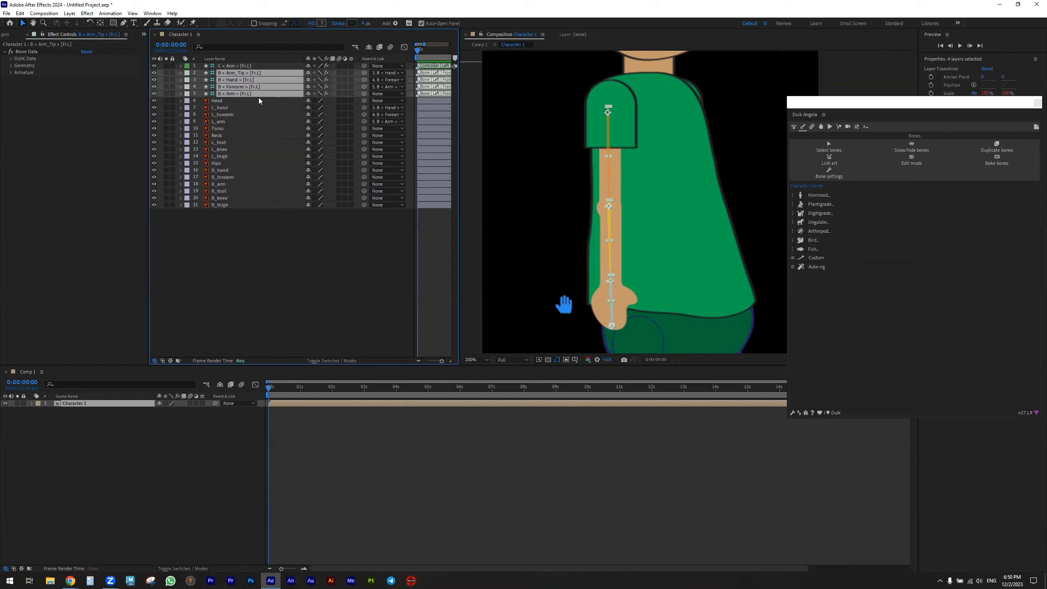
click(309, 80)
click(221, 109)
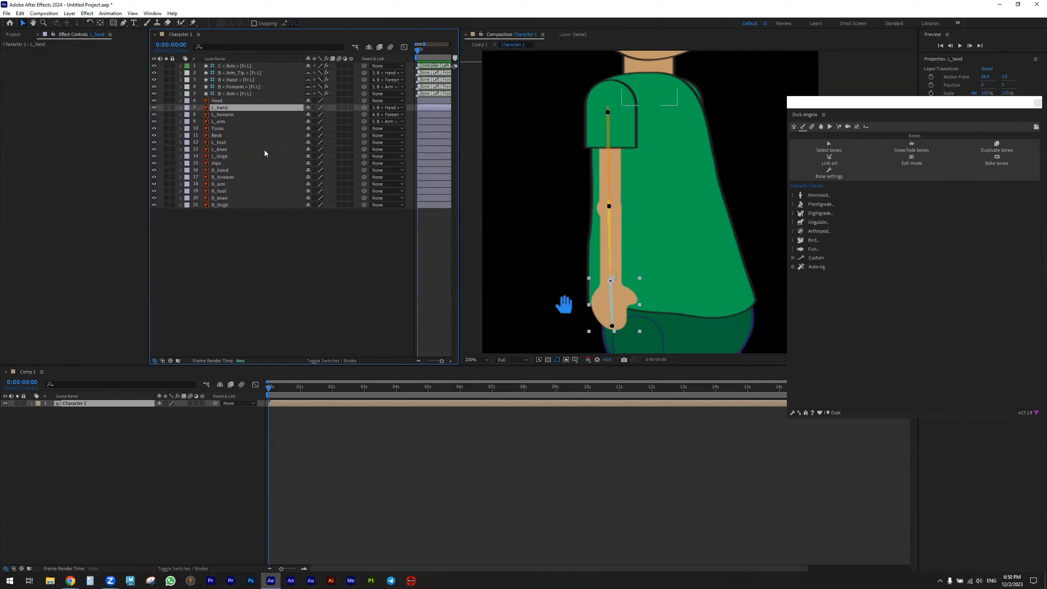
click(276, 258)
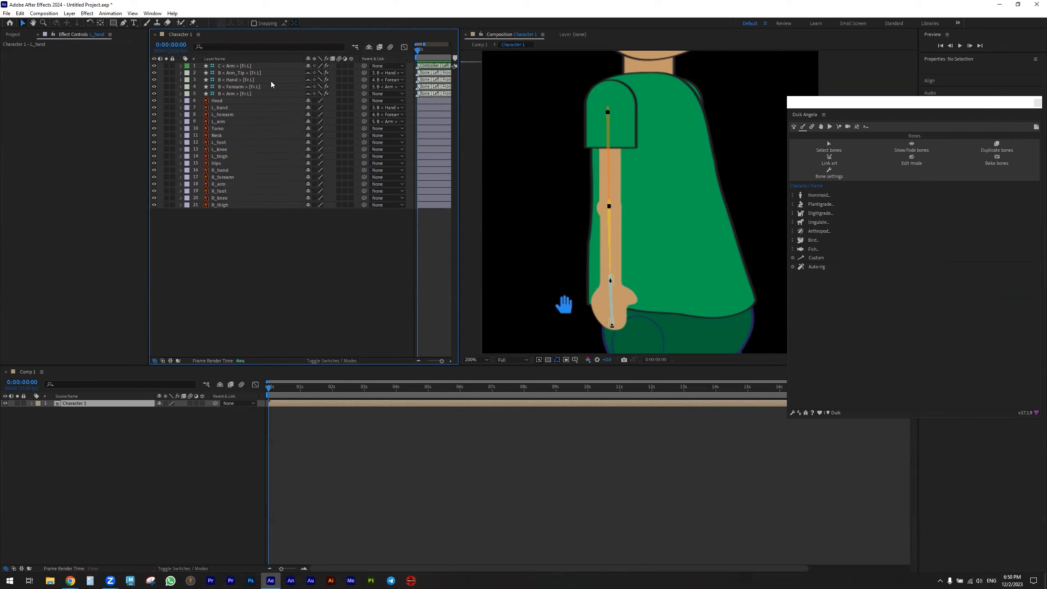
Hide the shy layers in the Character 1 timeline, showing them again once for comparison.
click(233, 73)
shift+click(233, 94)
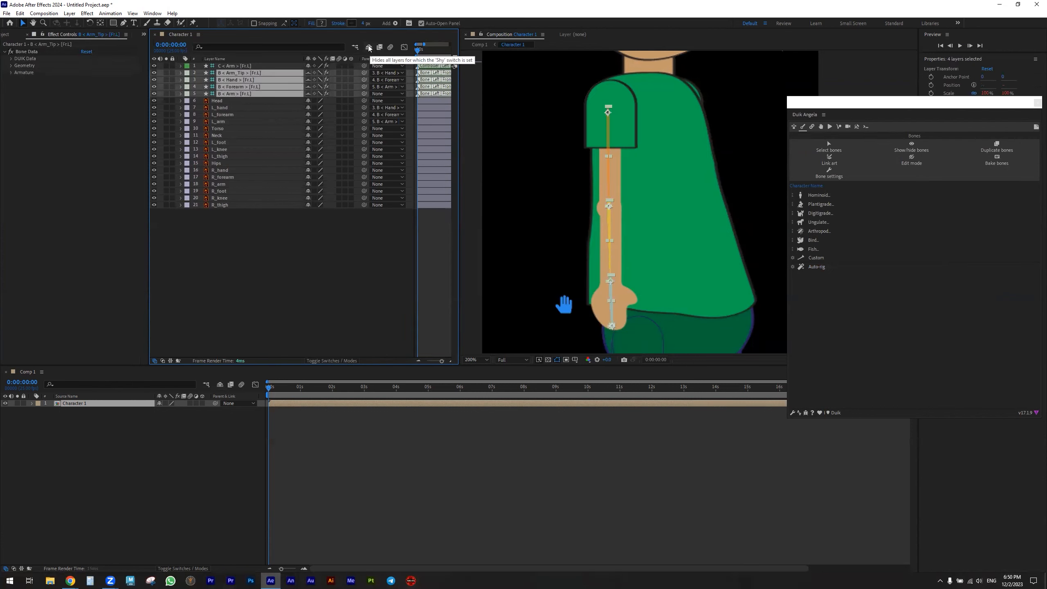
click(369, 48)
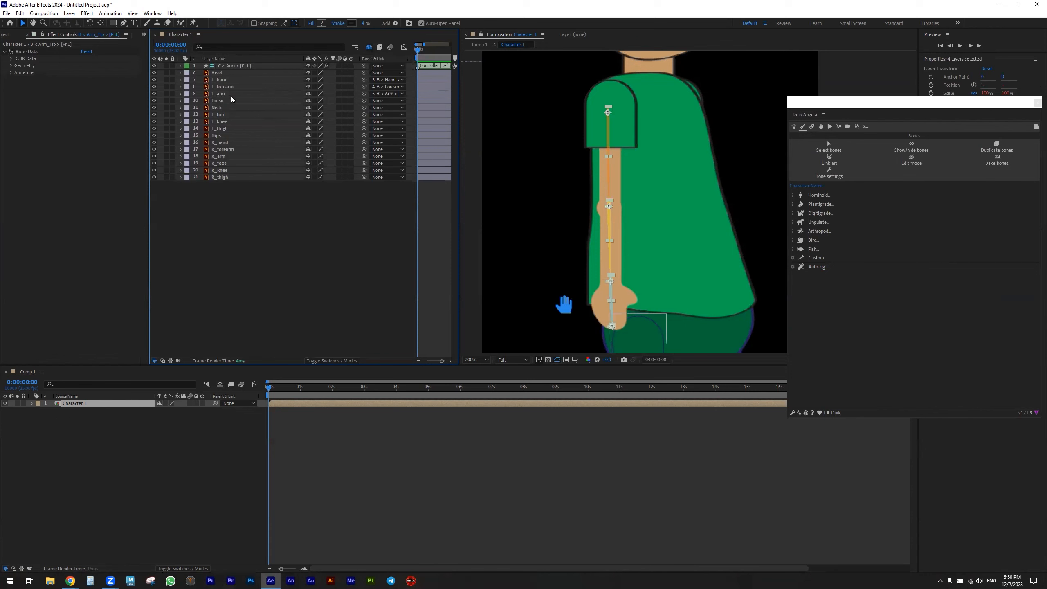
click(260, 242)
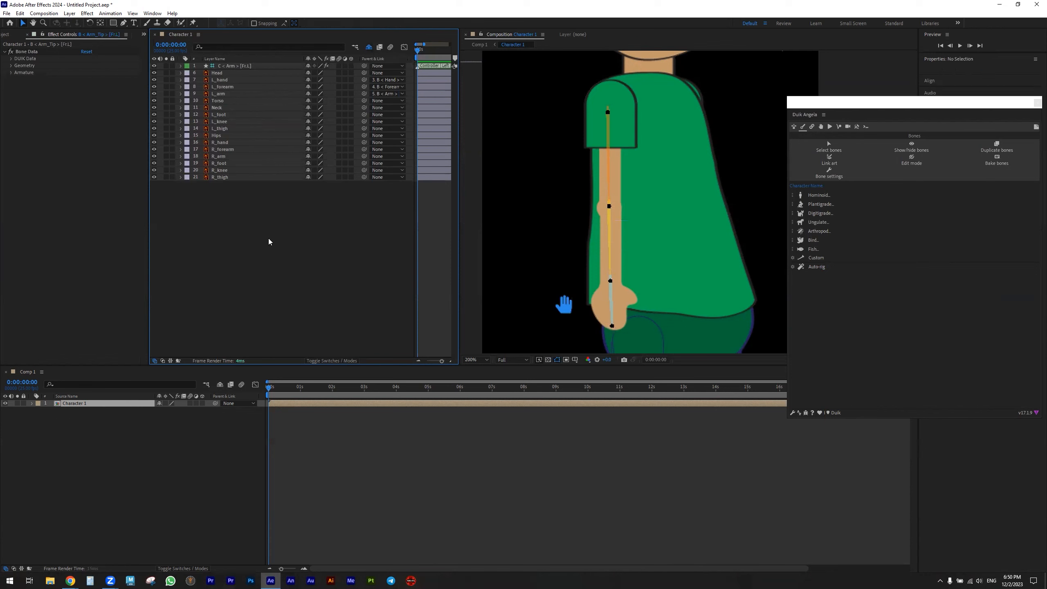
click(369, 48)
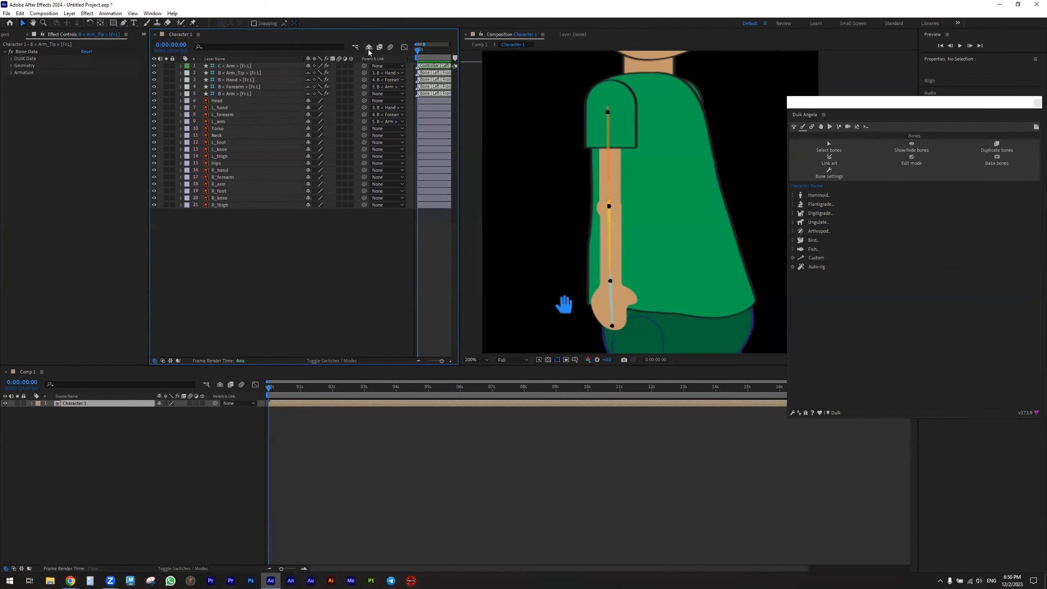
click(369, 48)
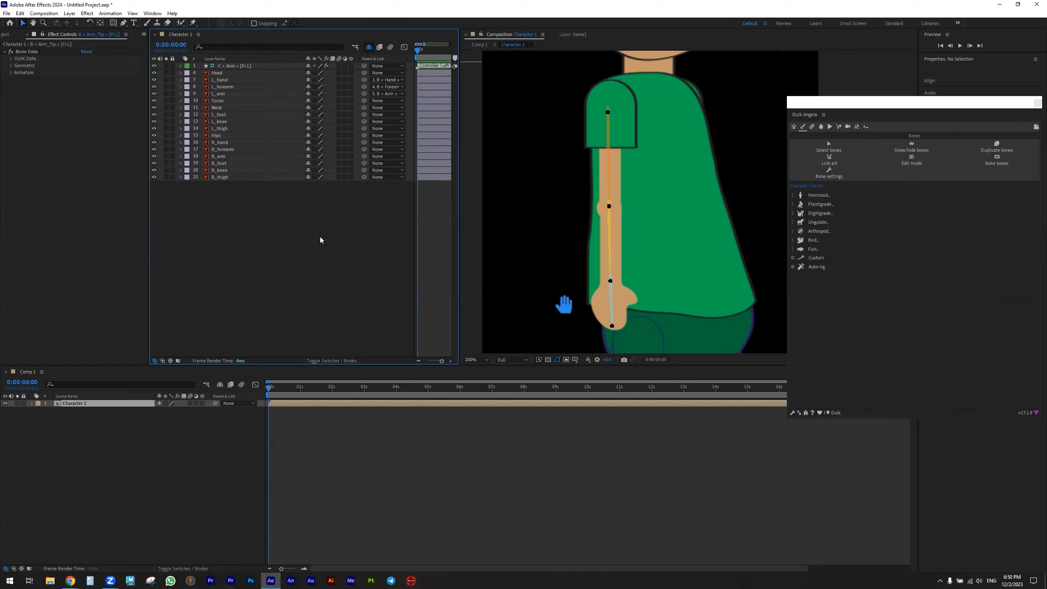
Solo the R_hand, R_forearm and R_arm layers to isolate the right arm.
drag(588, 235, 538, 234)
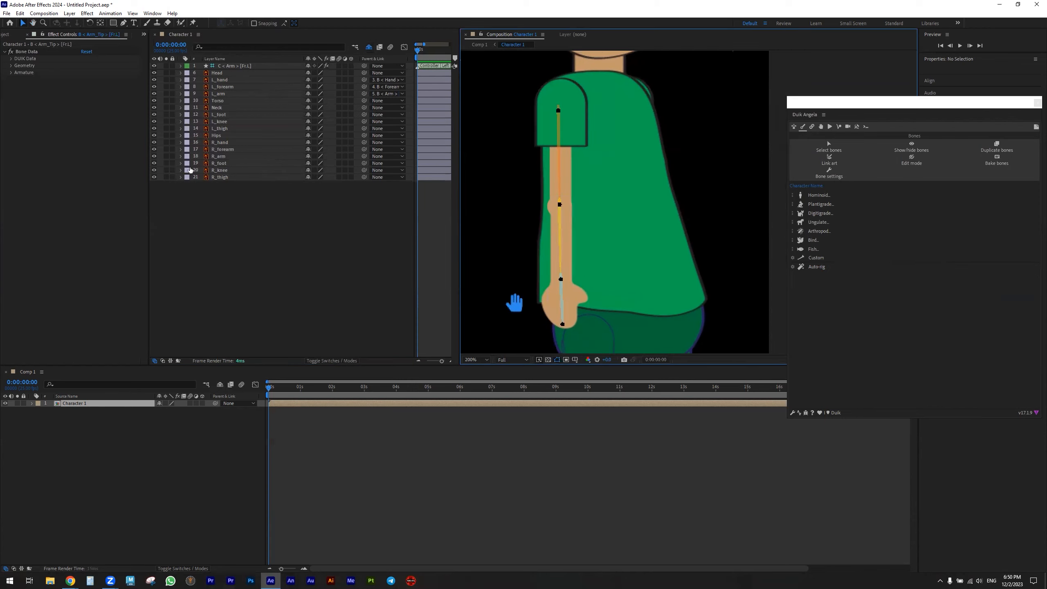
click(226, 143)
shift+click(229, 157)
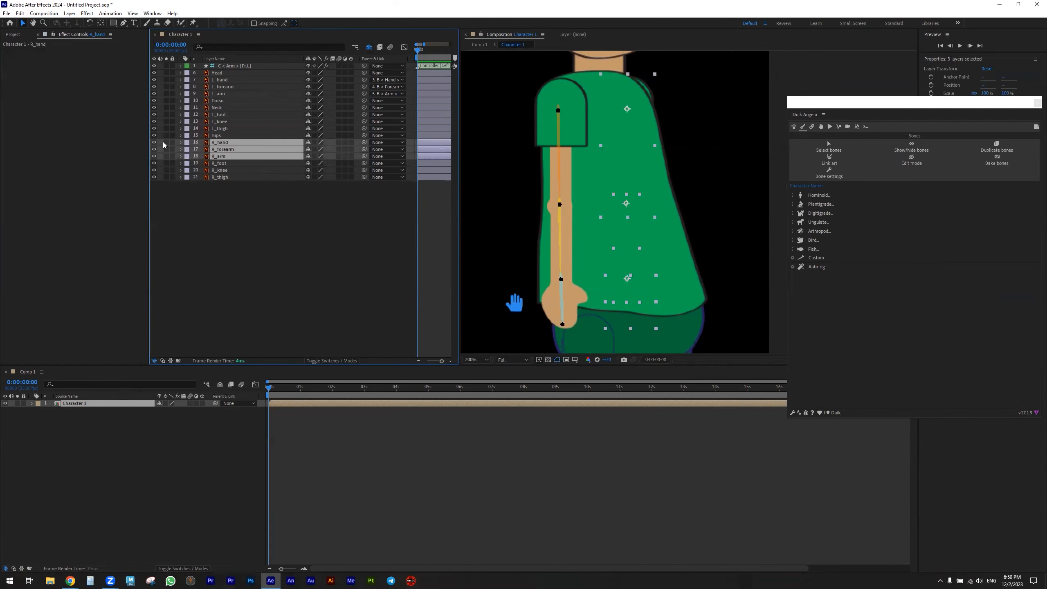
drag(166, 142, 166, 156)
drag(600, 189, 583, 194)
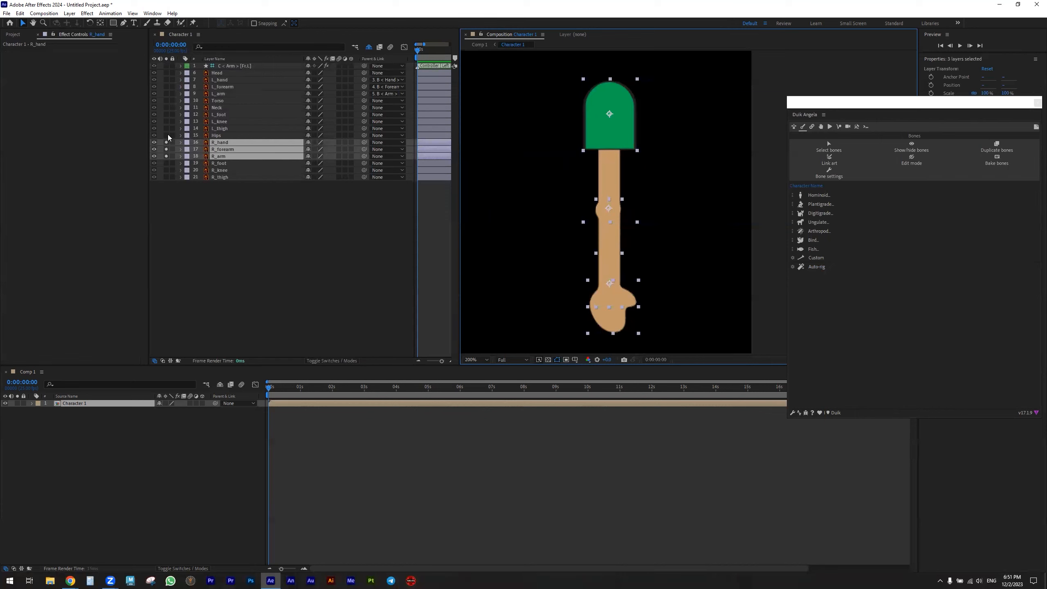
drag(165, 149, 166, 156)
click(701, 150)
Create a right, back-view Hominoid Arm armature from R_arm, R_forearm and R_hand, and move its Arm_Tip bone to the fingertips.
click(611, 224)
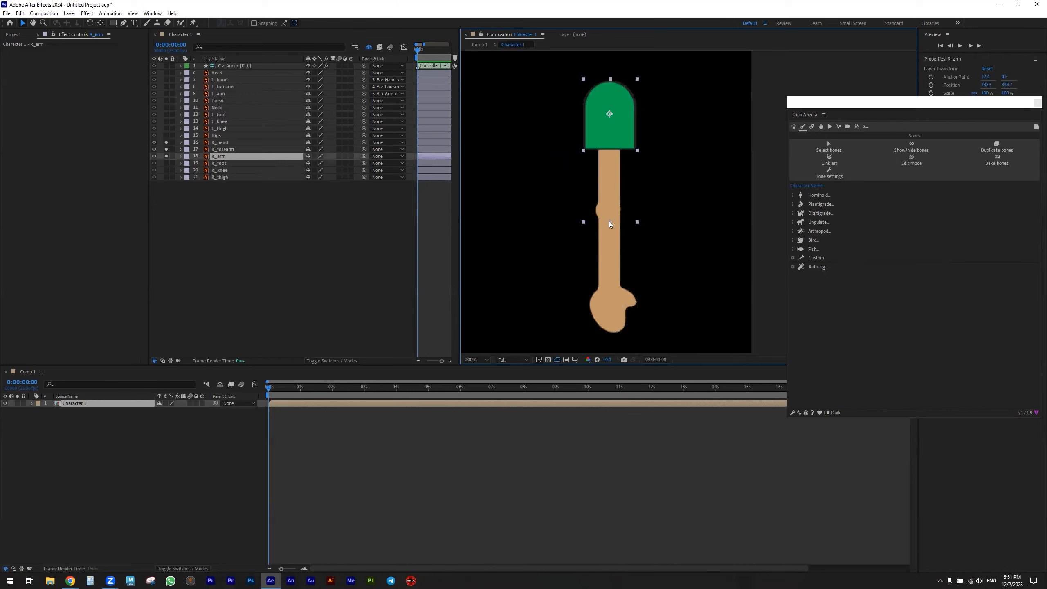
shift+click(612, 247)
shift+click(616, 322)
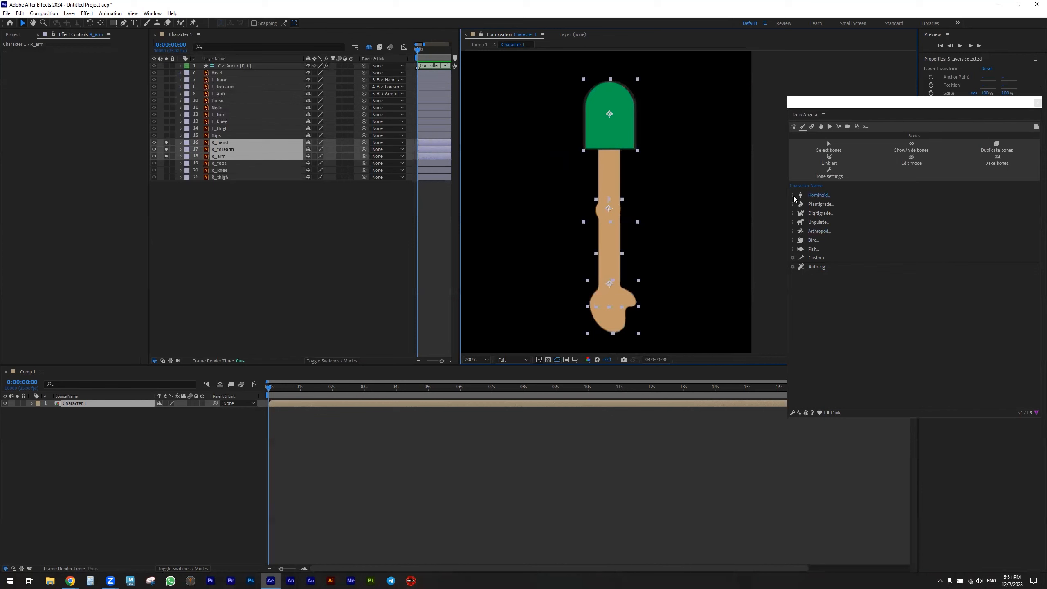
click(816, 197)
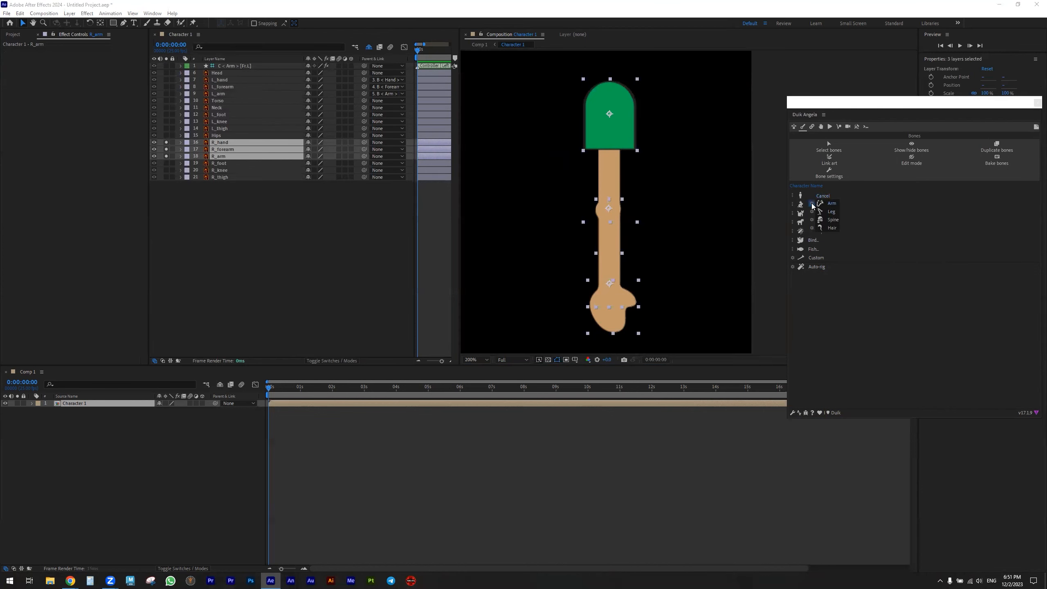
click(832, 203)
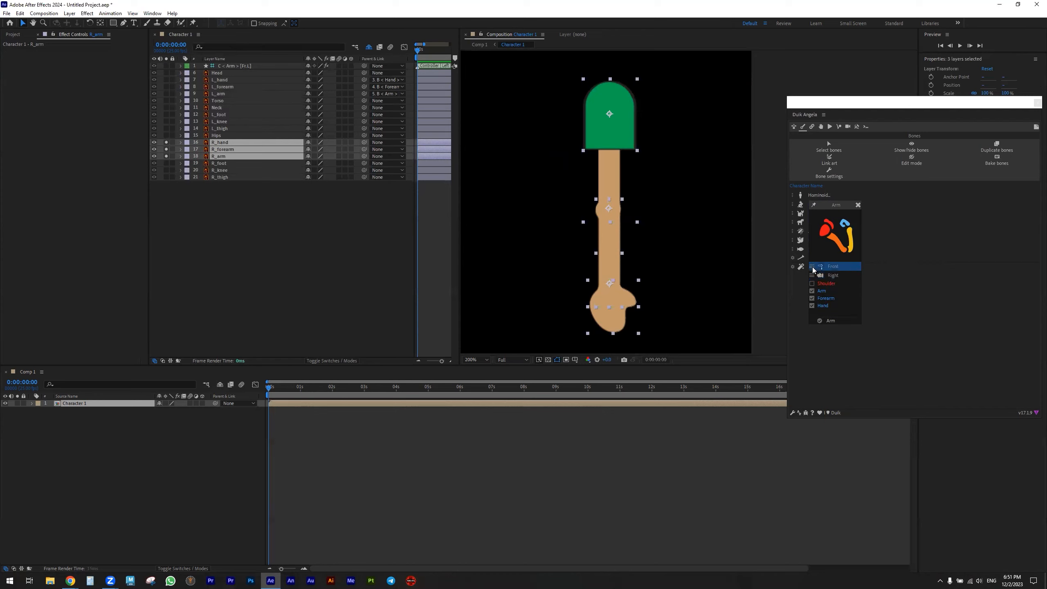
click(837, 267)
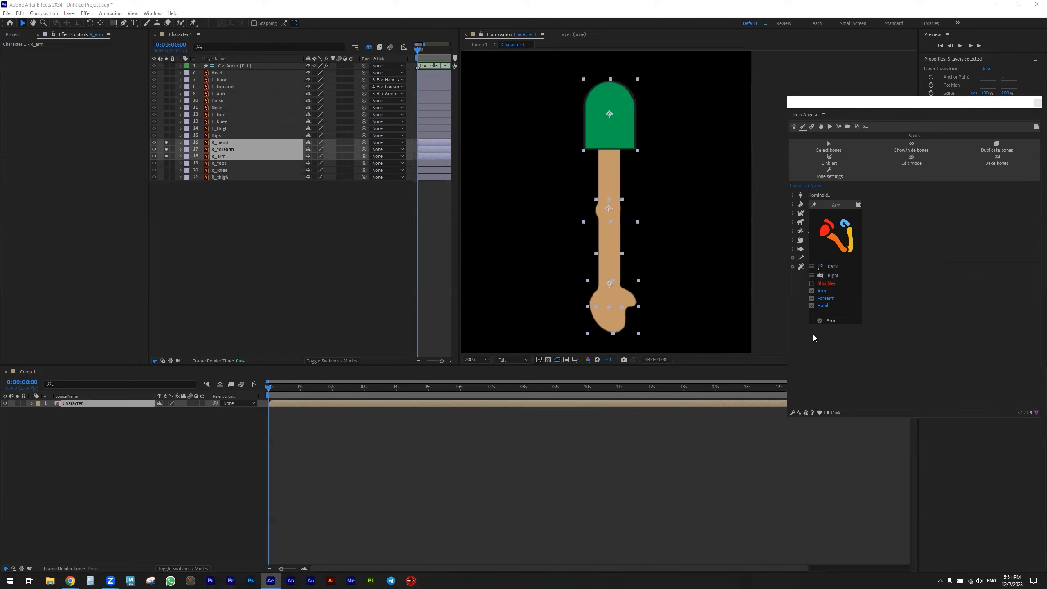
click(831, 320)
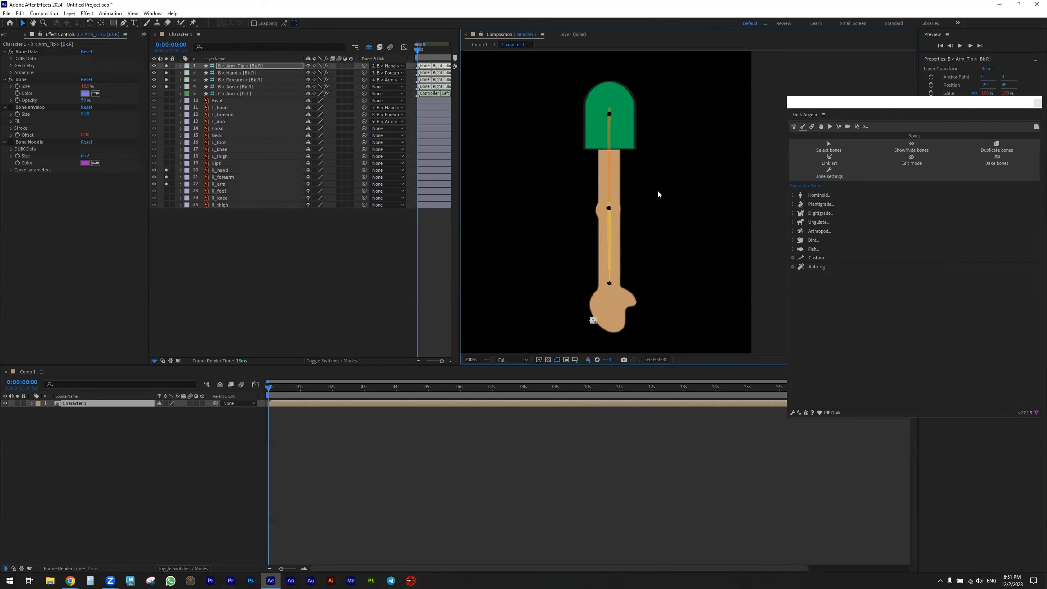
drag(593, 320, 614, 326)
Parent R_arm, R_forearm and R_hand to the matching right Arm, Forearm and Hand bones.
click(610, 113)
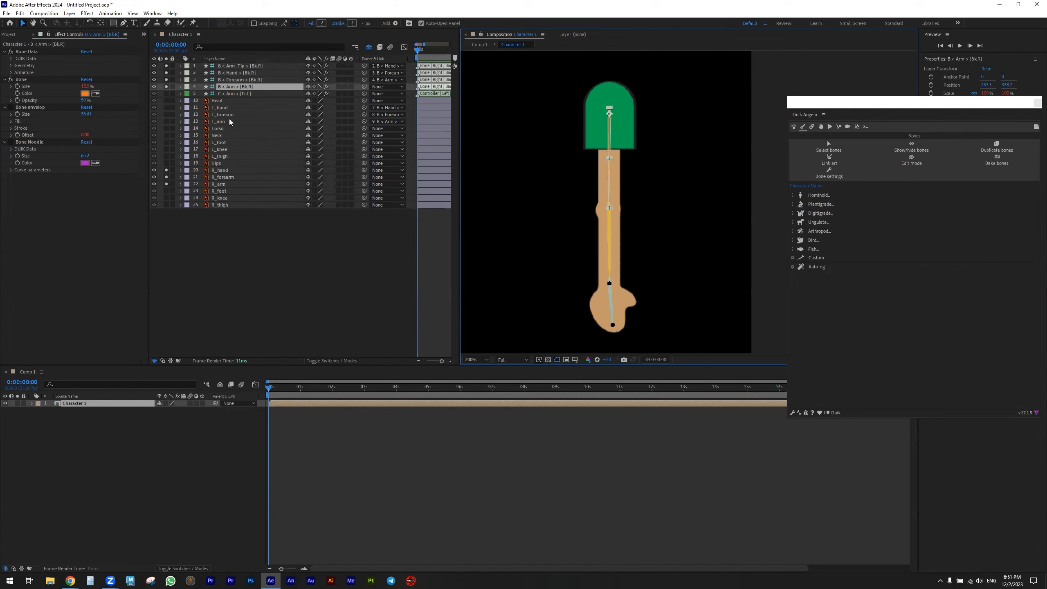
click(219, 128)
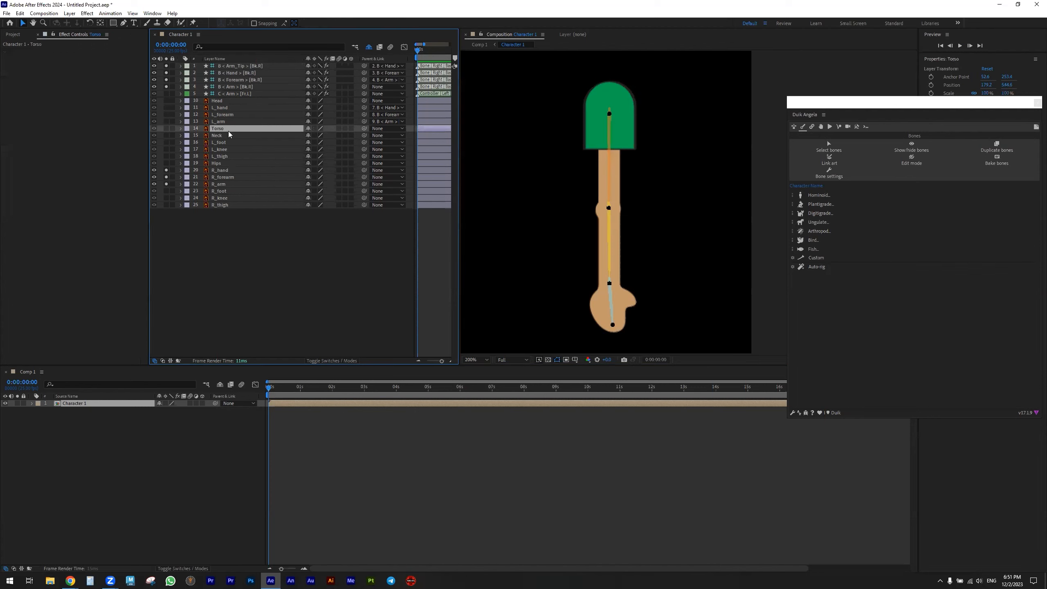
click(224, 171)
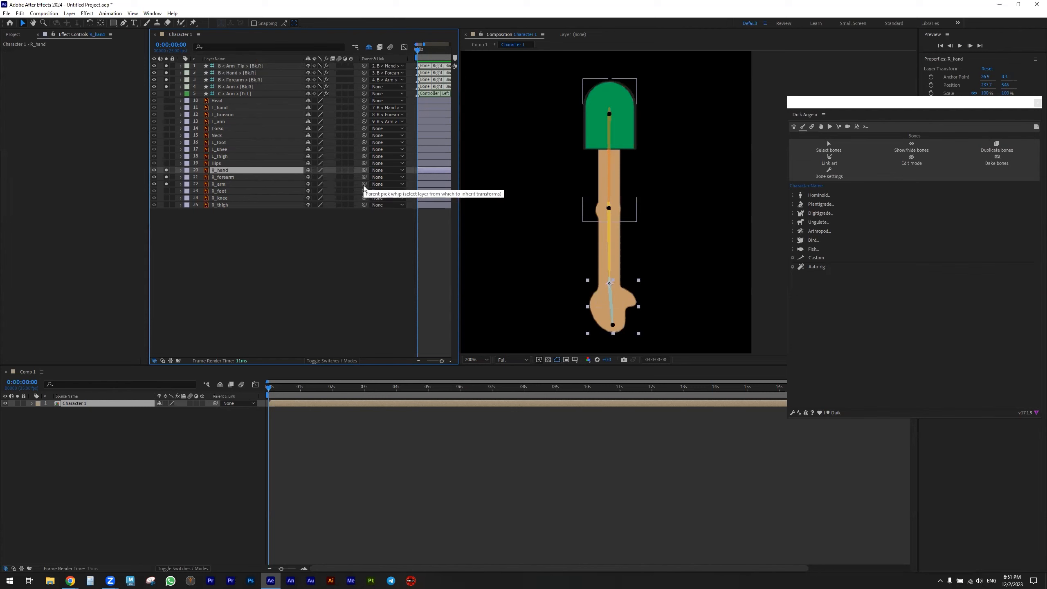
drag(362, 184, 240, 87)
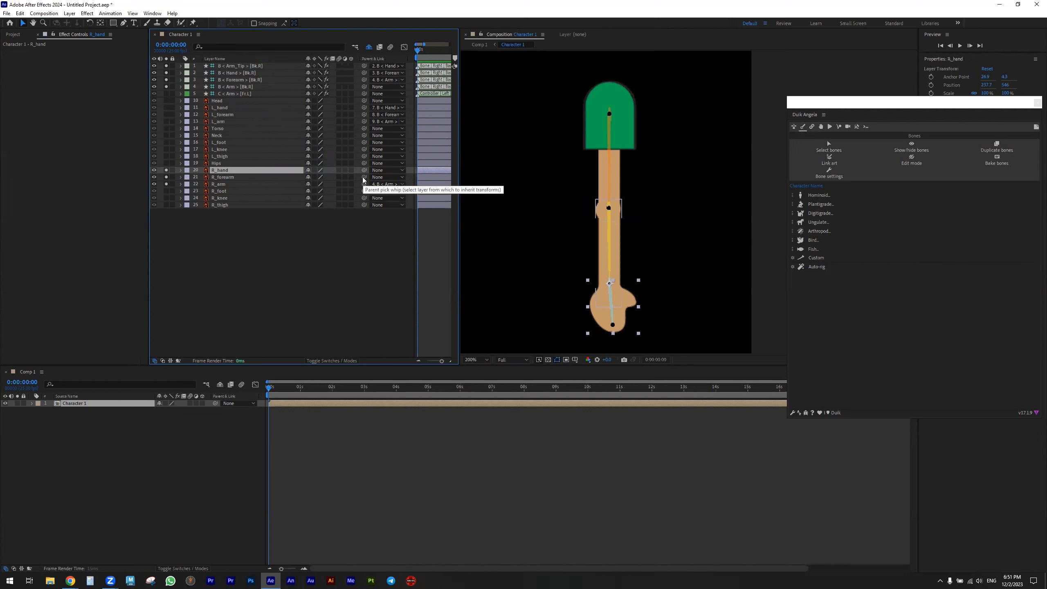
drag(364, 180, 236, 81)
drag(364, 170, 235, 72)
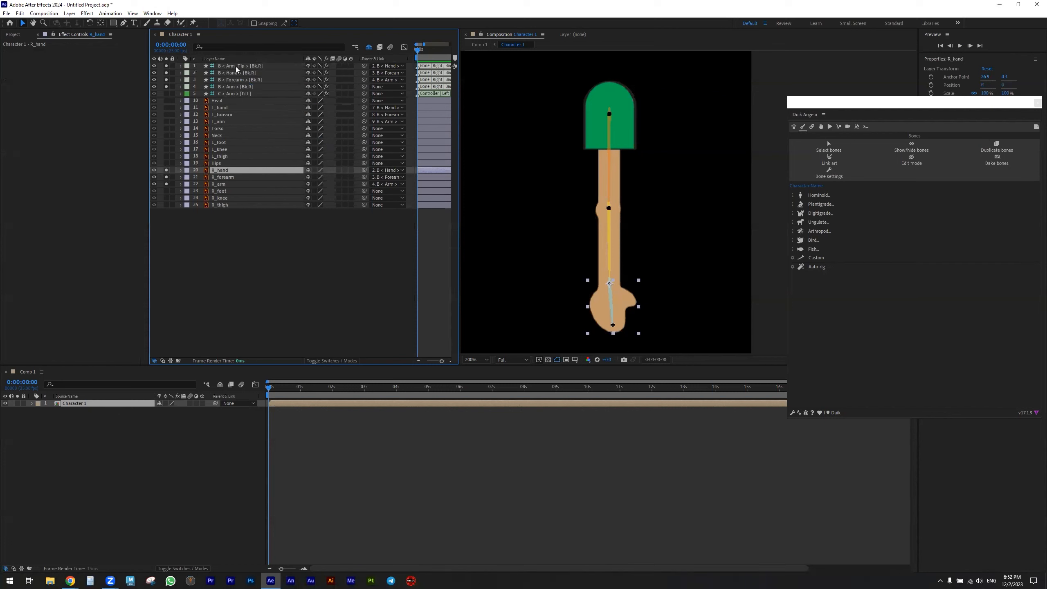
Parent the right Arm bone to the Torso layer.
click(236, 67)
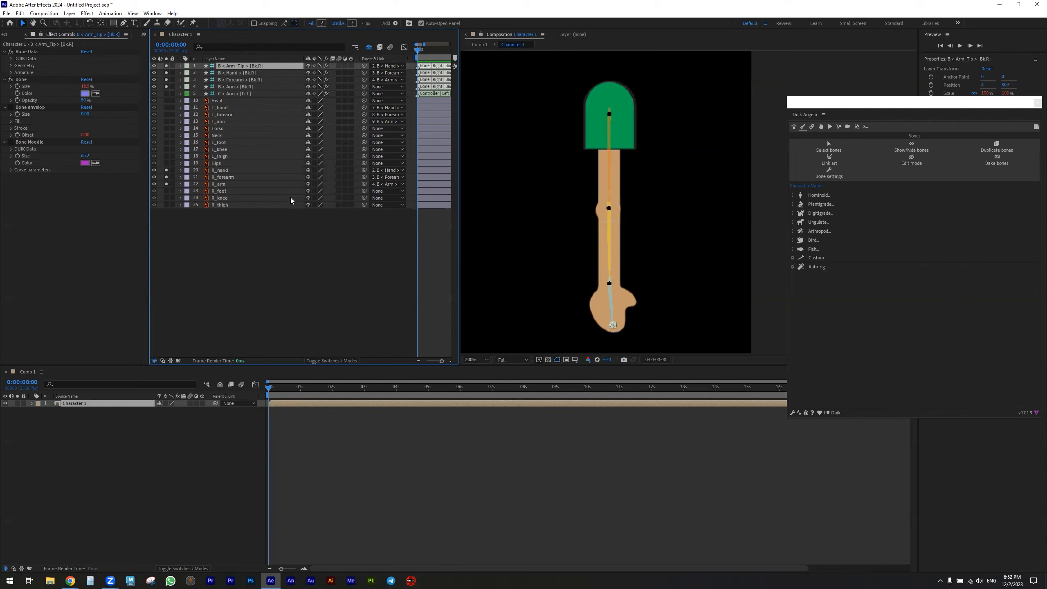
click(234, 87)
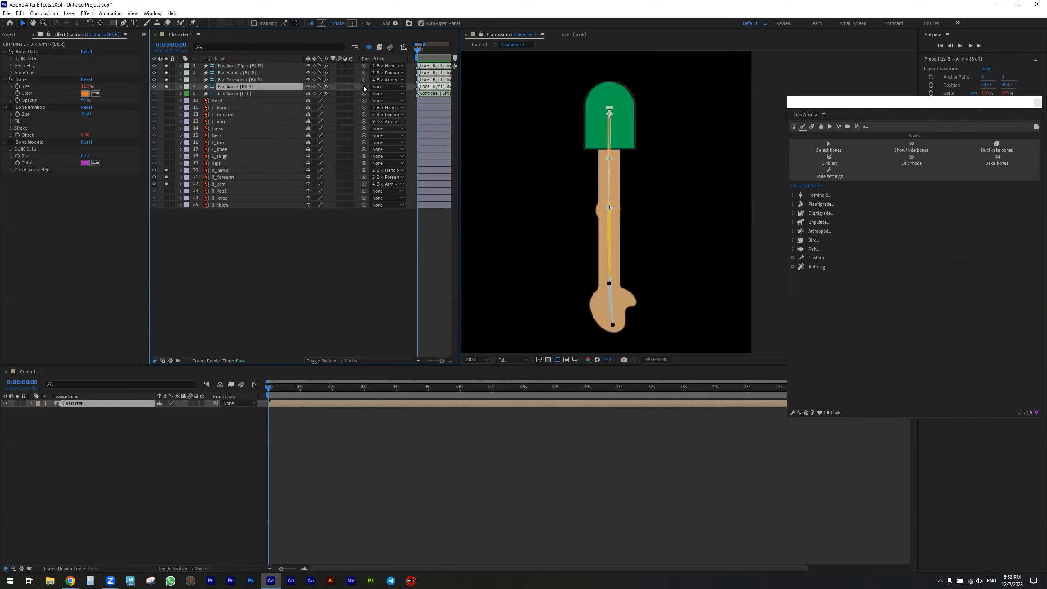
drag(364, 88, 226, 129)
click(217, 128)
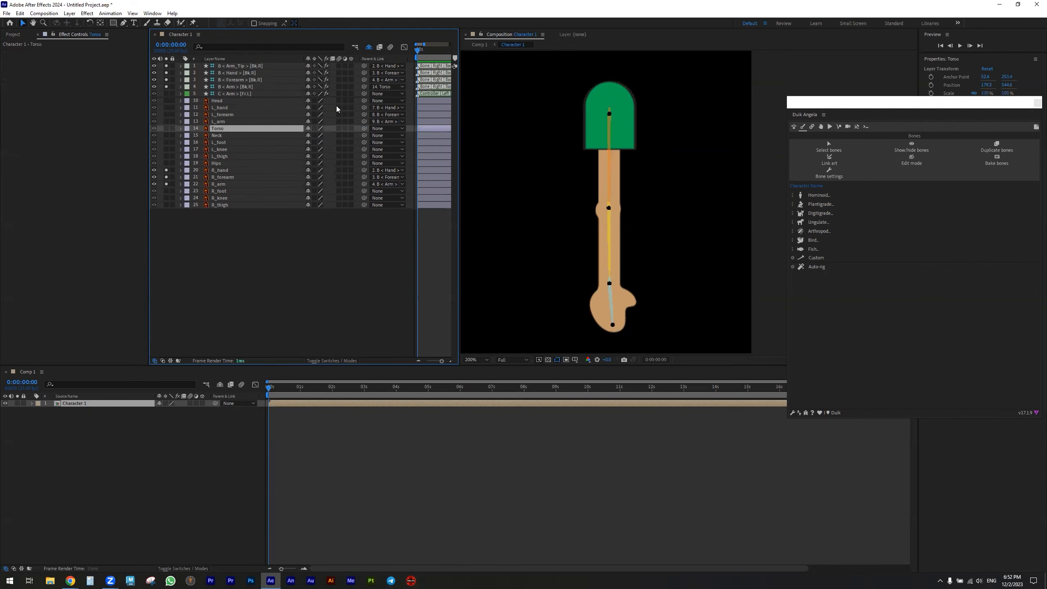
Test the right arm's parenting by moving the Arm, Forearm and Hand bones, undoing each move.
click(610, 133)
drag(609, 173, 628, 175)
key(ctrl+z)
drag(608, 233, 654, 226)
key(ctrl+z)
click(610, 302)
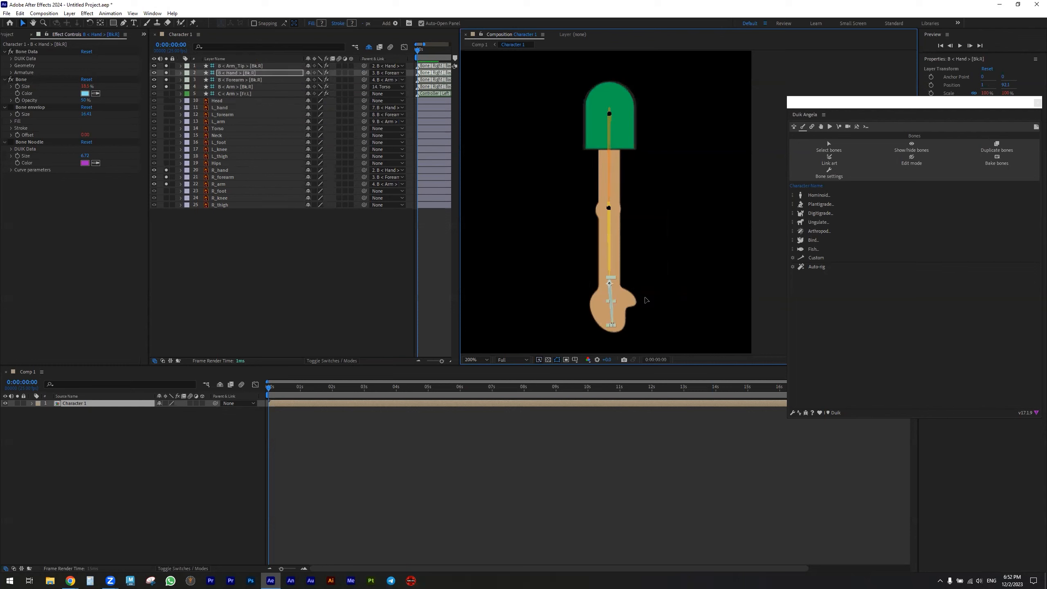
drag(613, 306, 658, 296)
key(ctrl+z)
Auto-rig the right arm's Arm_Tip, Hand, Forearm and Arm bones, ignoring the offer to hide layer controls.
click(218, 66)
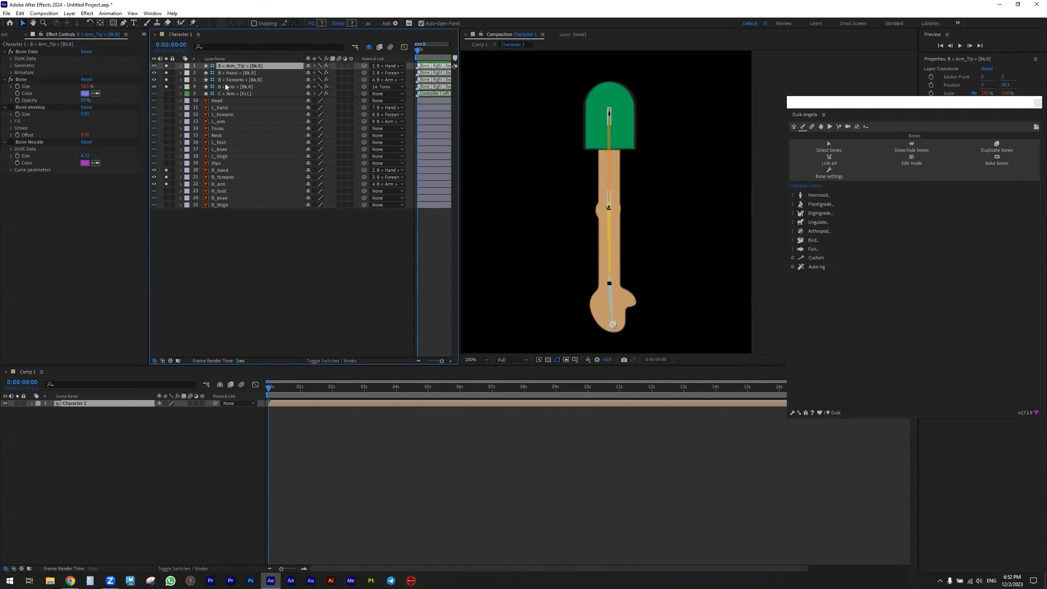
shift+click(225, 86)
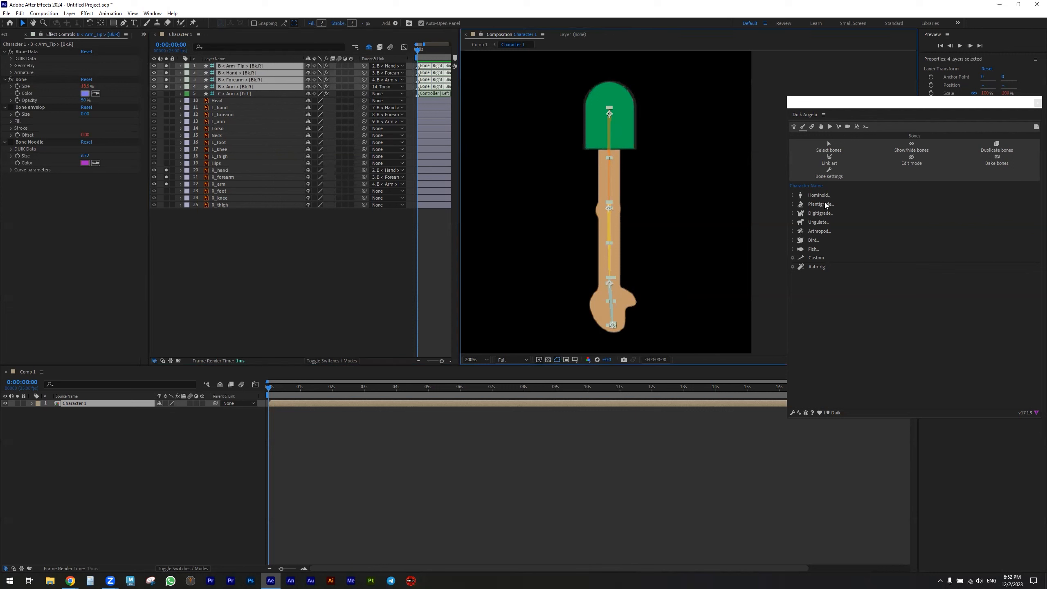
click(812, 267)
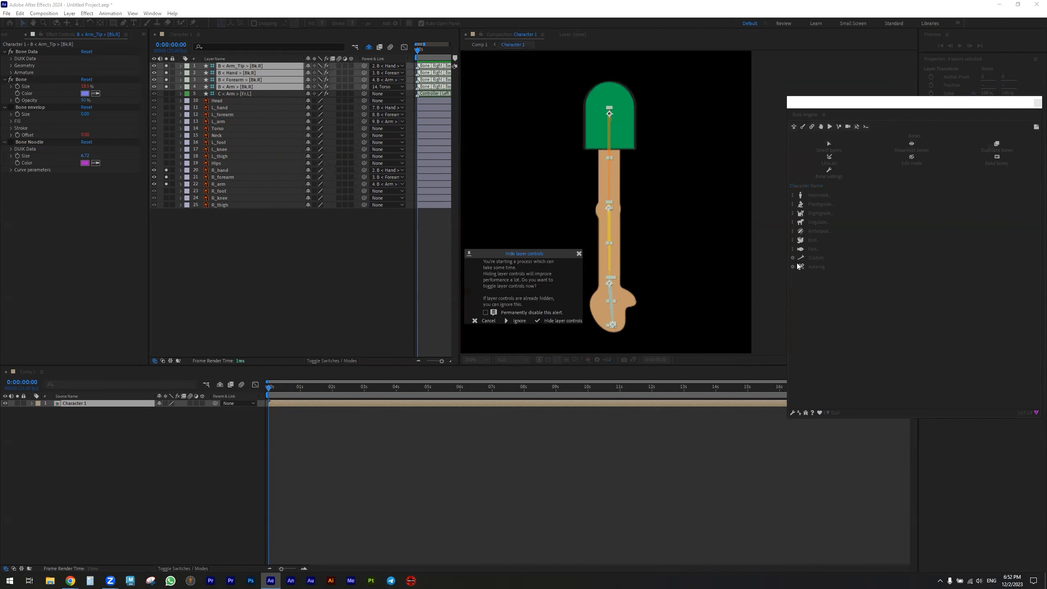
click(519, 322)
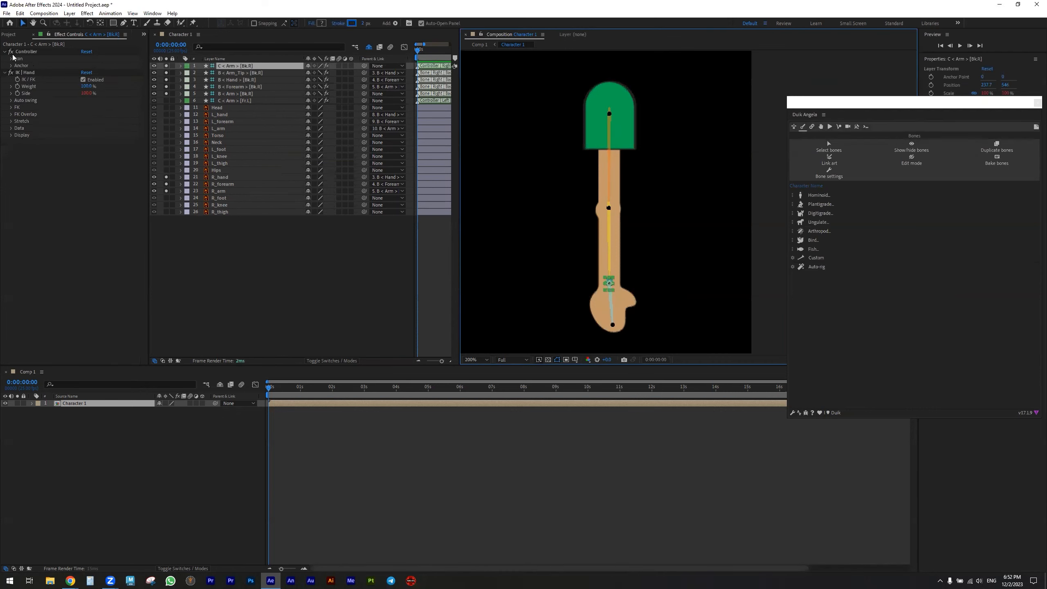
Enlarge the right arm controller's icon, offset it beside the hand, and test the arm's bend with a trial move.
click(11, 59)
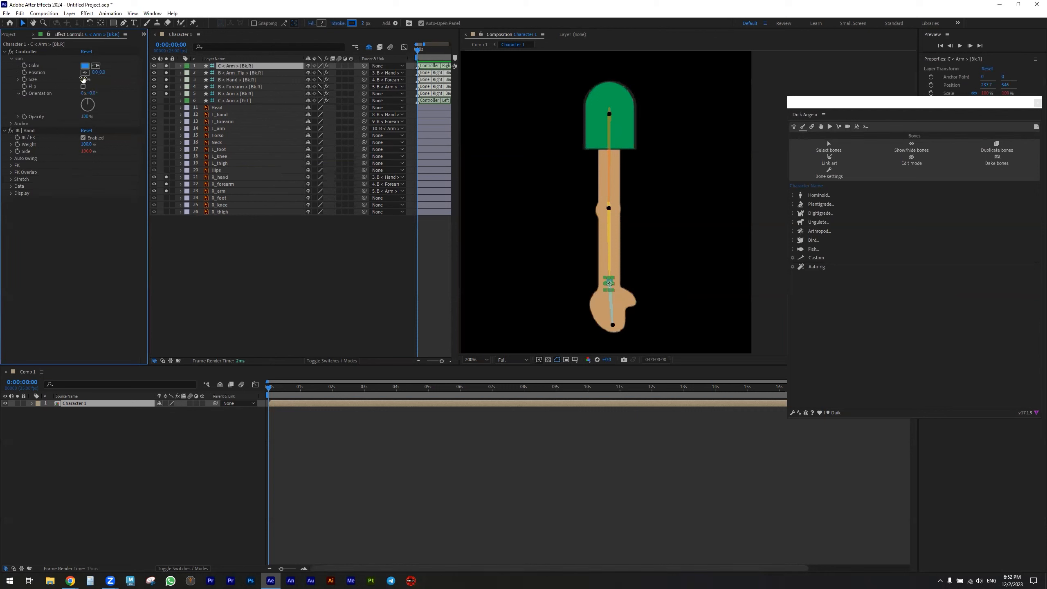
drag(83, 80, 81, 81)
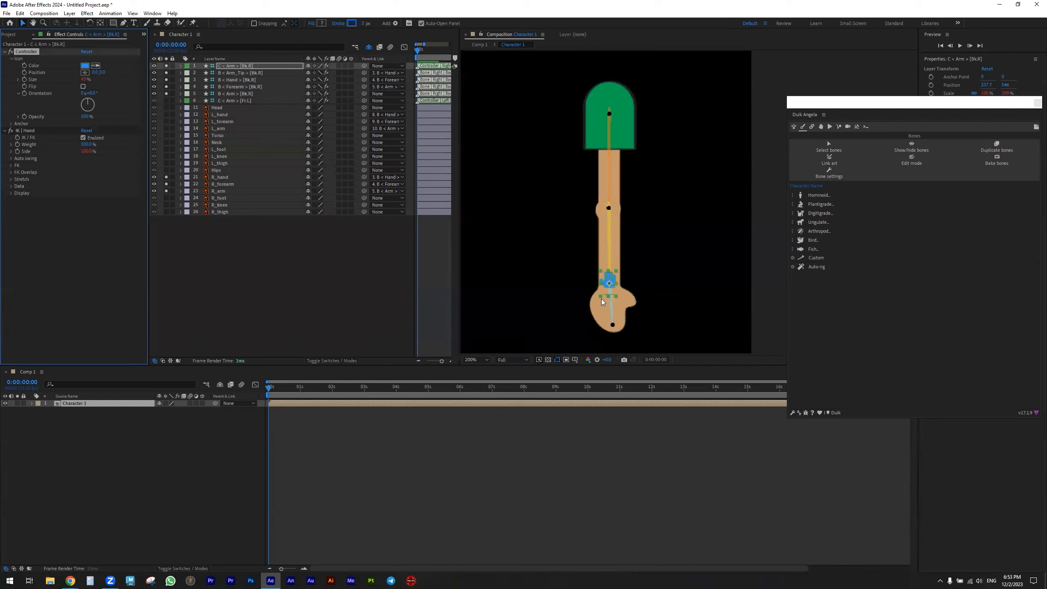
mouse_move(103, 72)
mouse_down()
mouse_move(128, 72)
mouse_move(103, 73)
mouse_up()
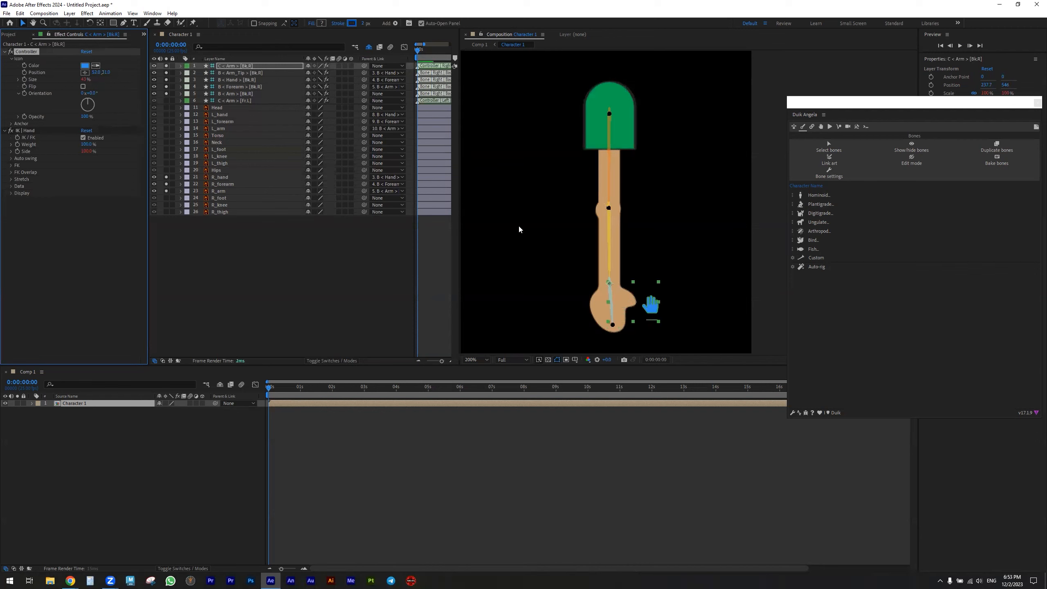
drag(652, 305, 676, 298)
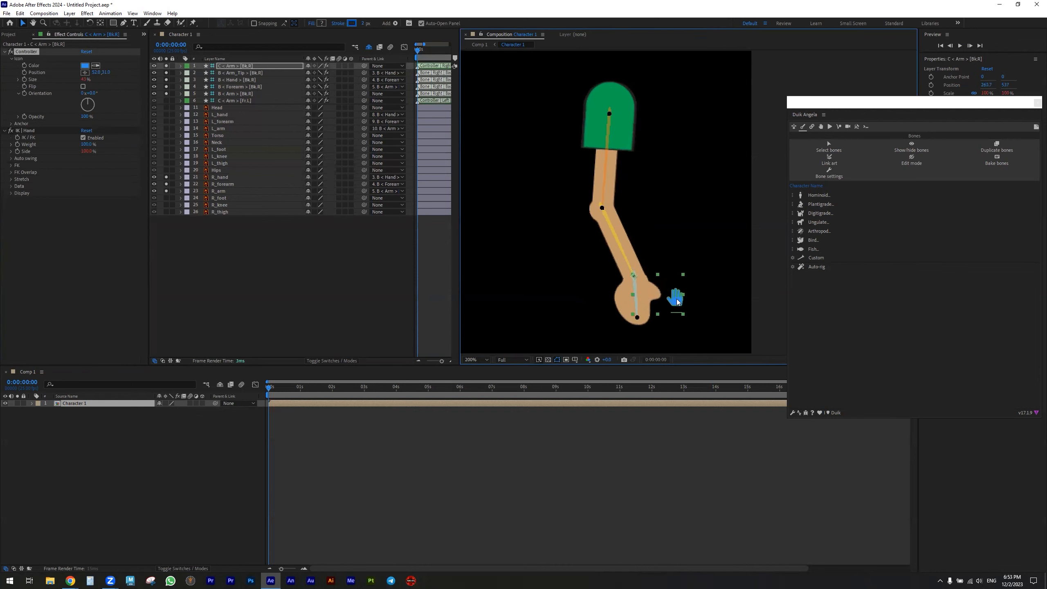
Turn off solo for the R_hand, R_forearm and R_arm layers and the right arm's controller and bone layers.
key(comma)
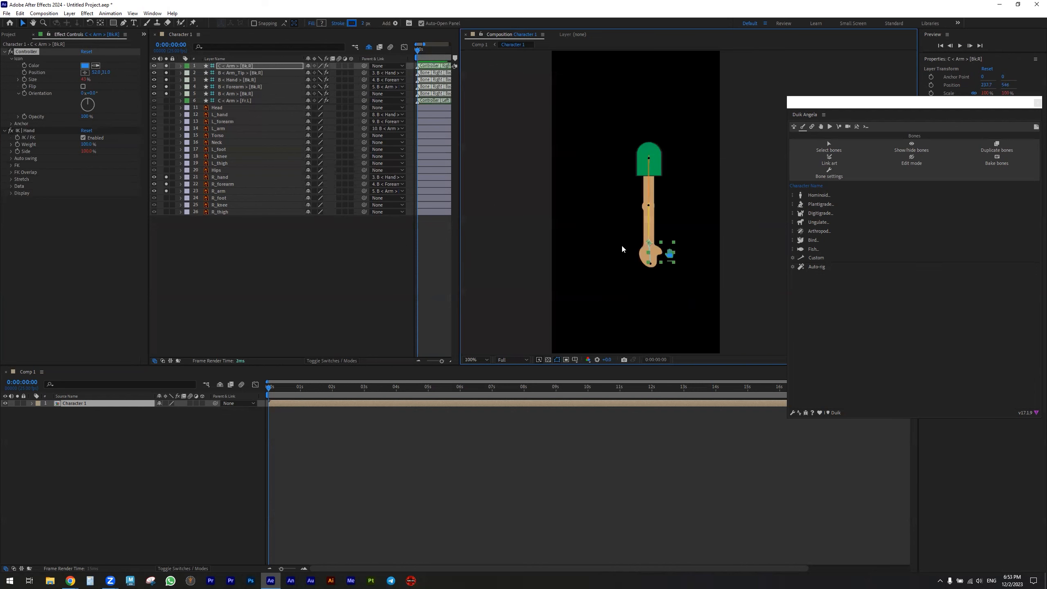
drag(166, 178, 165, 194)
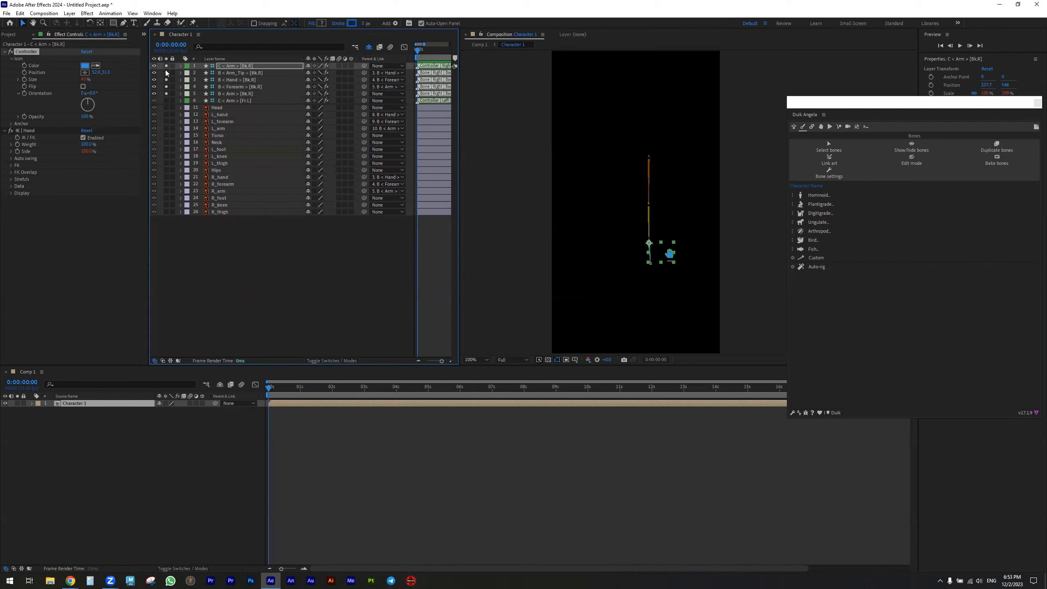
click(166, 94)
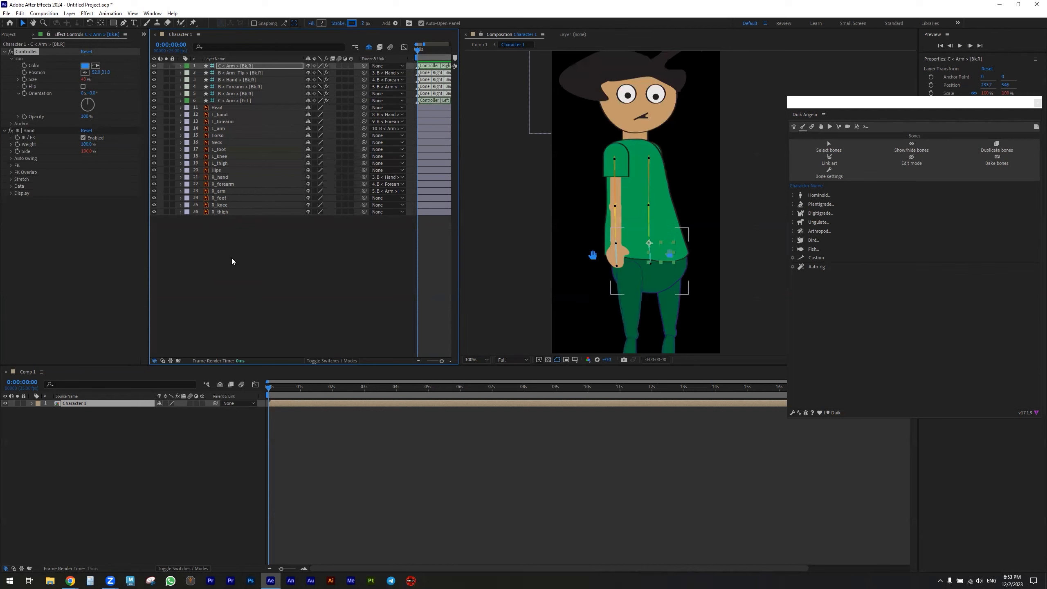
Test-move the right arm controller on the full character, undo the move, and disable Auto-Stretch in the controller's IK settings.
drag(671, 255, 731, 278)
key(ctrl+z)
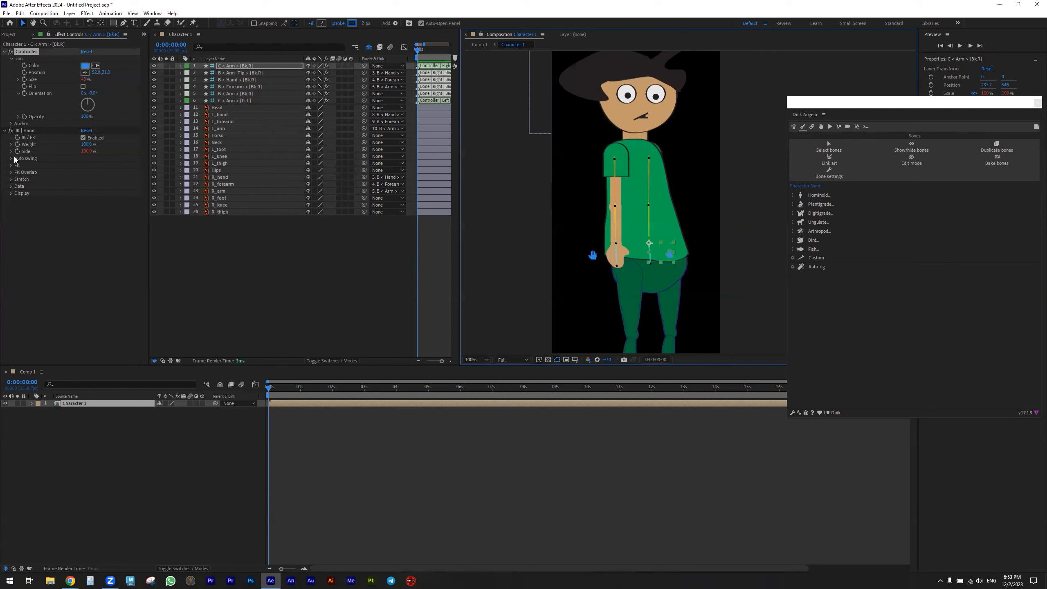
click(10, 180)
click(83, 186)
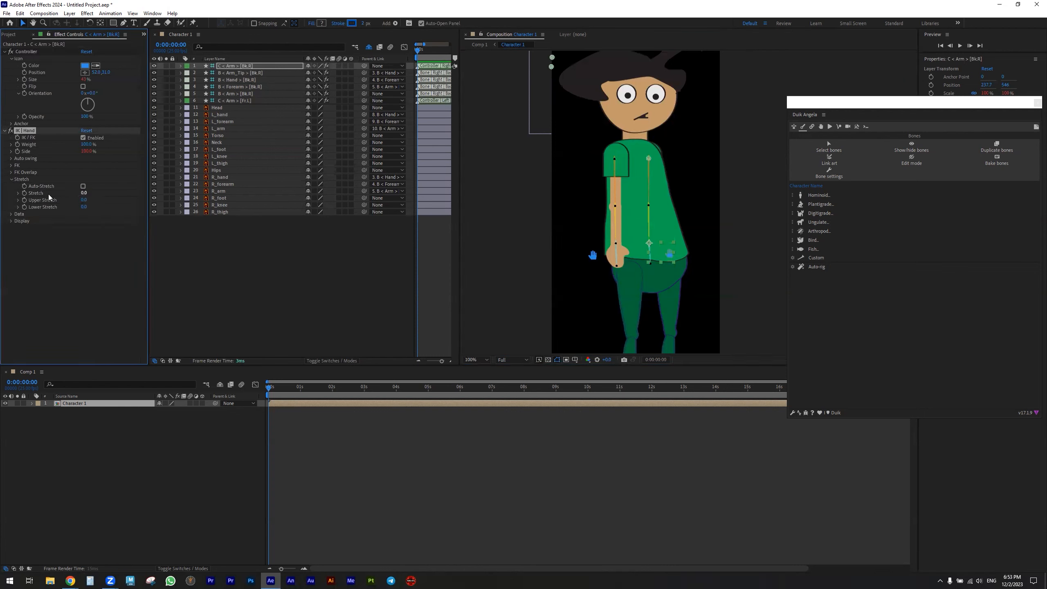
click(11, 180)
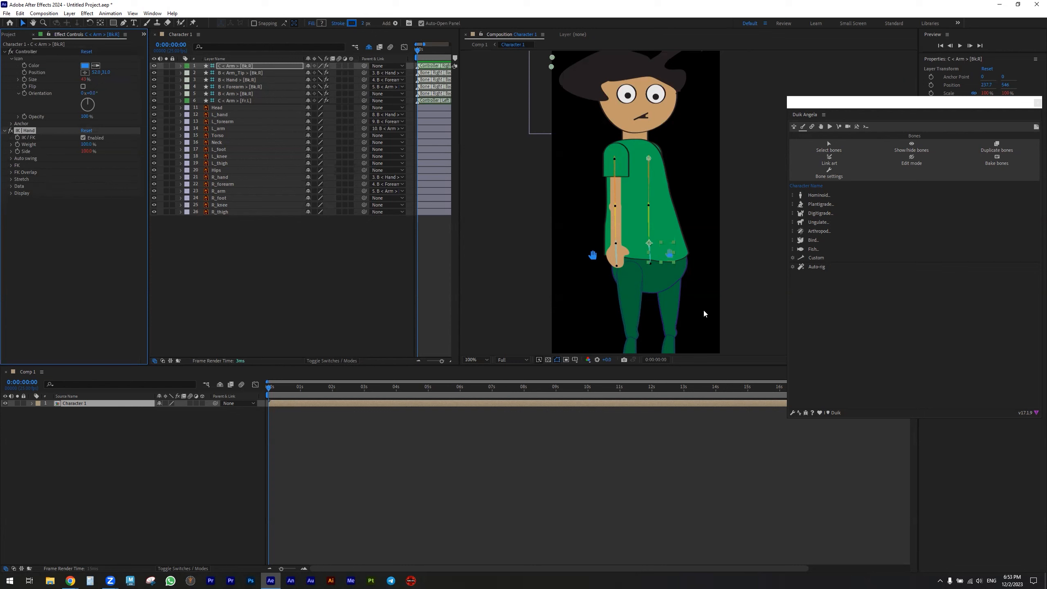
Mark the right arm's Arm_Tip, Hand, Forearm and Arm bone layers as shy, briefly showing all shy layers for comparison.
drag(660, 287, 628, 263)
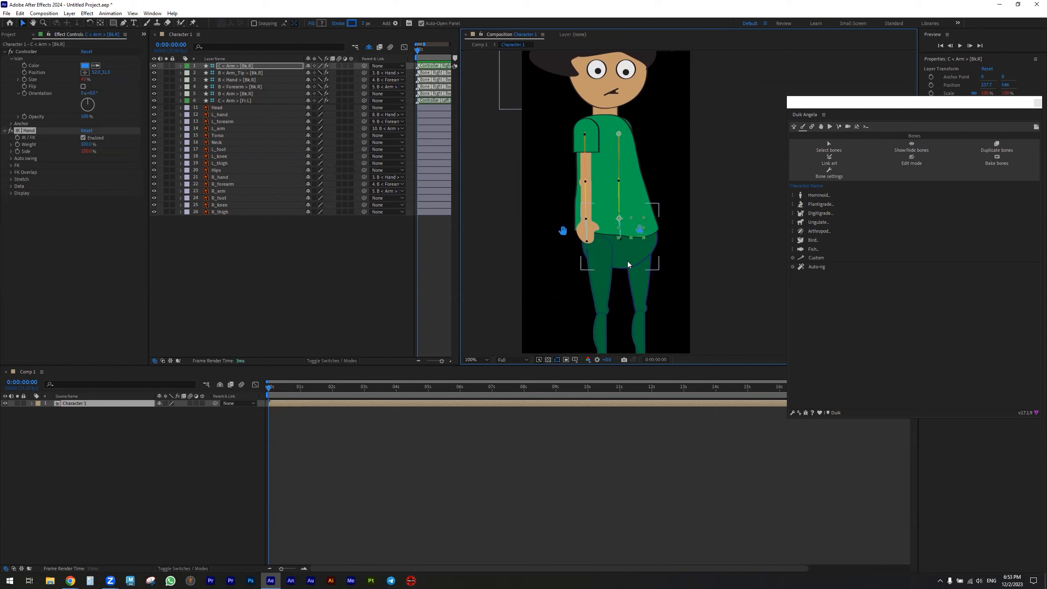
click(221, 73)
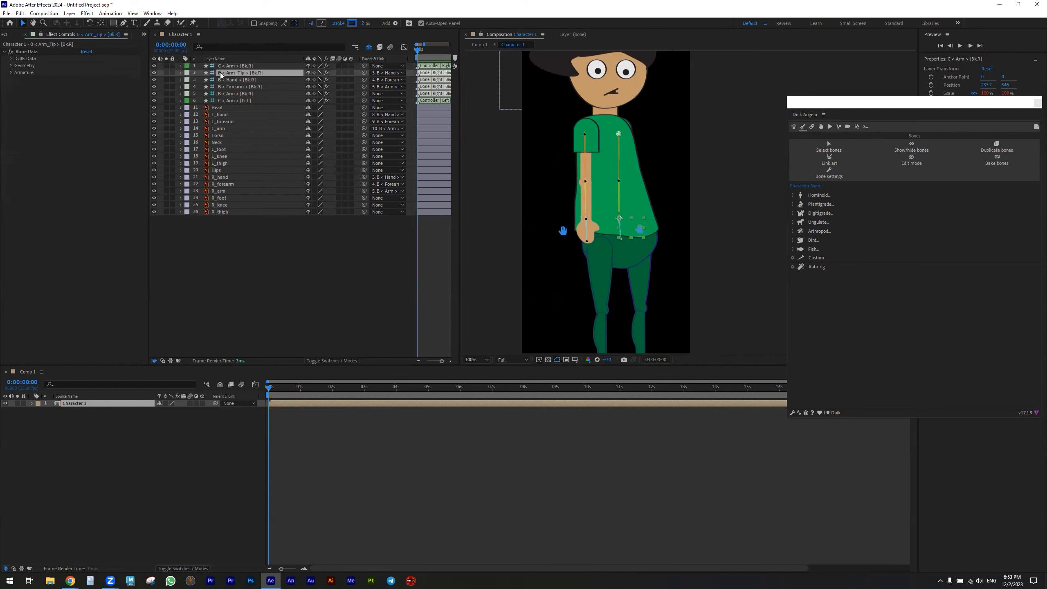
shift+click(229, 94)
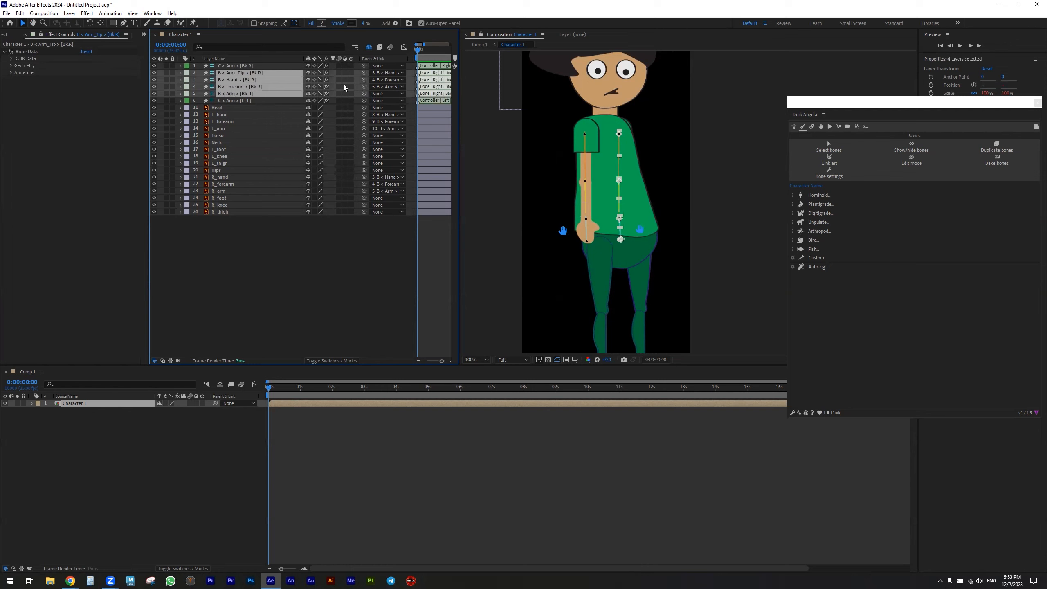
click(308, 73)
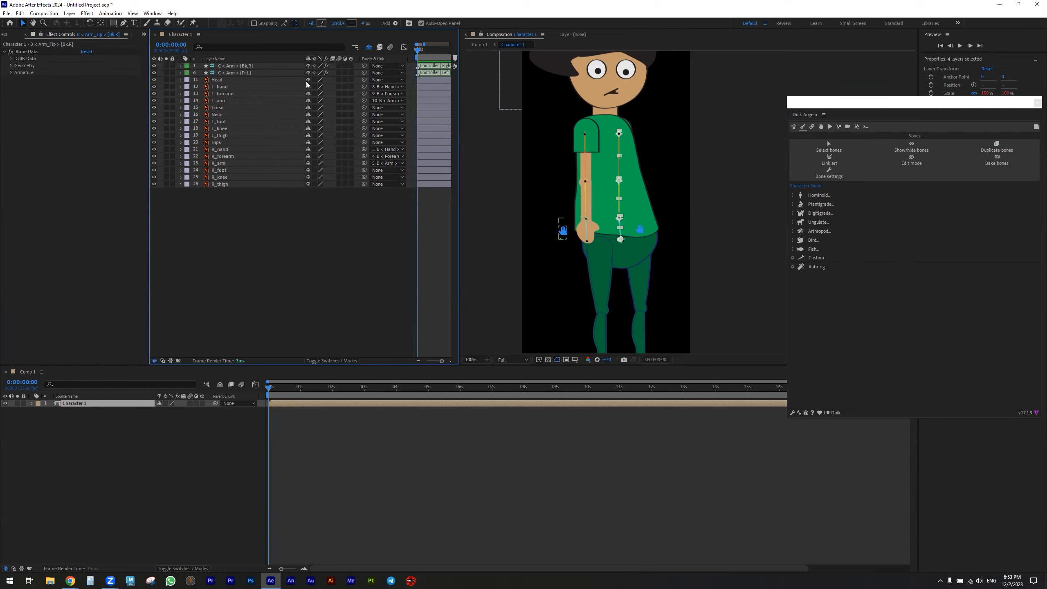
click(369, 48)
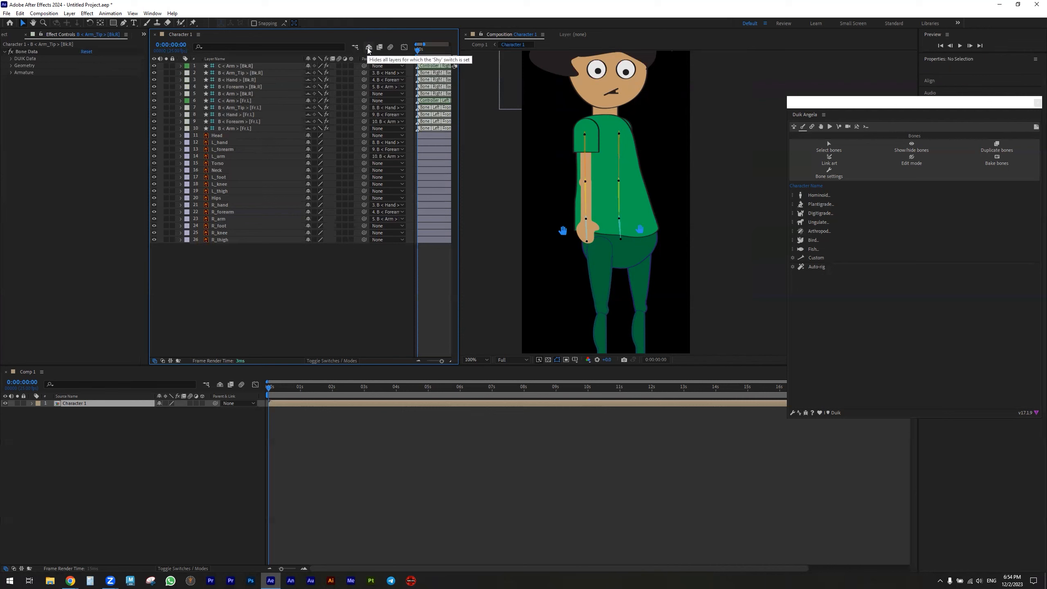
click(368, 48)
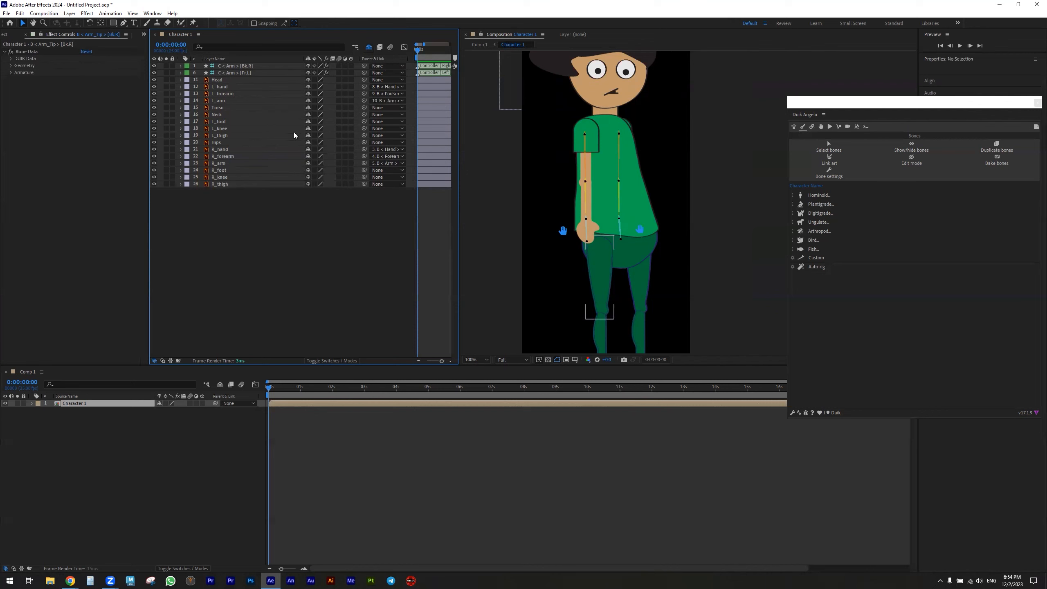
Add a Duik front left leg armature with Thigh, Calf and Foot bones on the L_thigh, L_knee and L_foot layers.
scroll(640, 271, down, 4)
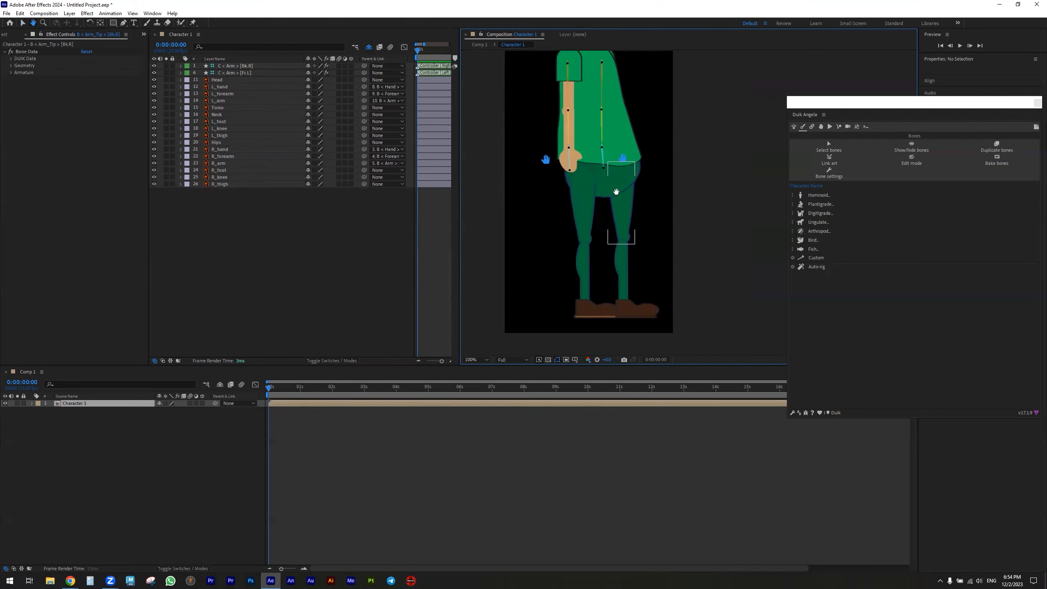
click(586, 210)
shift+click(588, 275)
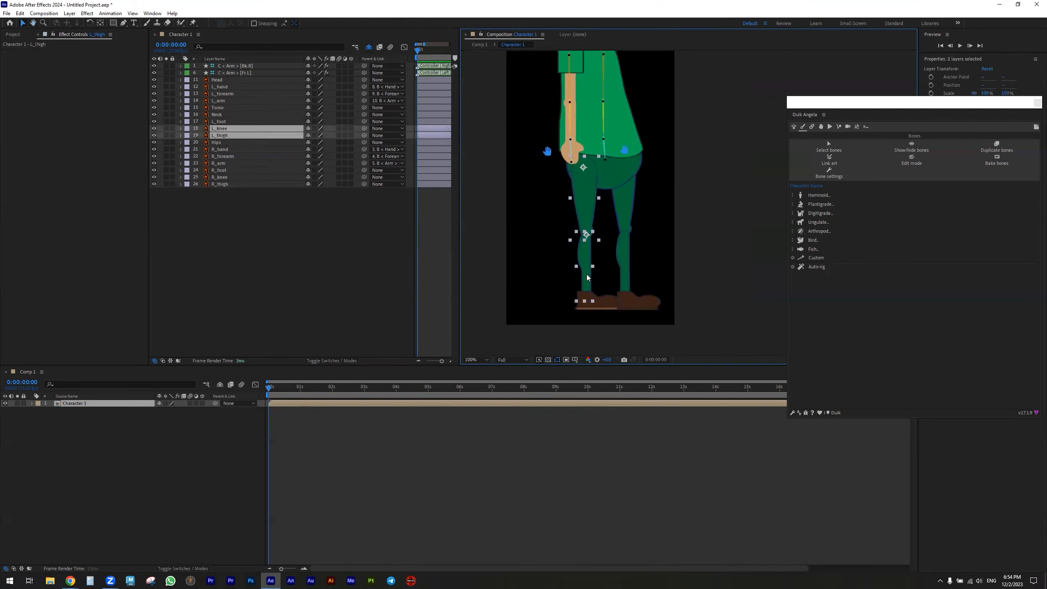
shift+click(604, 306)
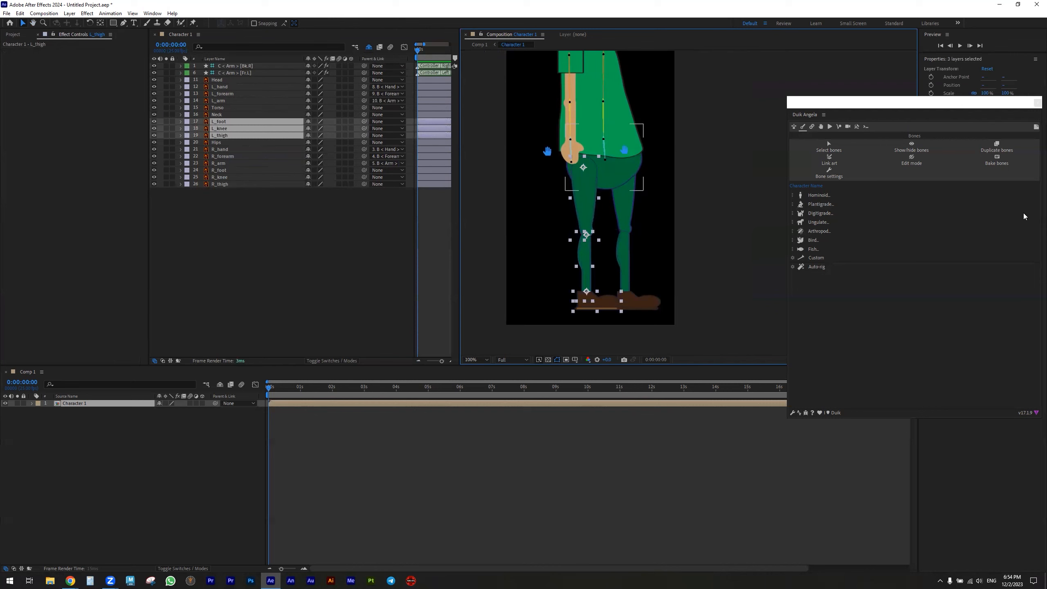
click(810, 196)
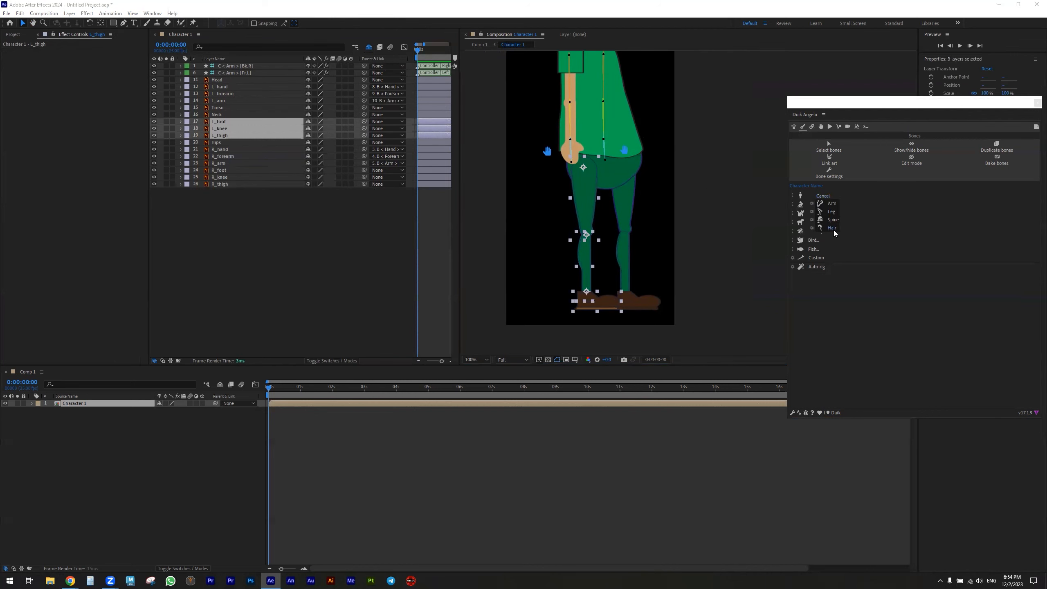
click(813, 212)
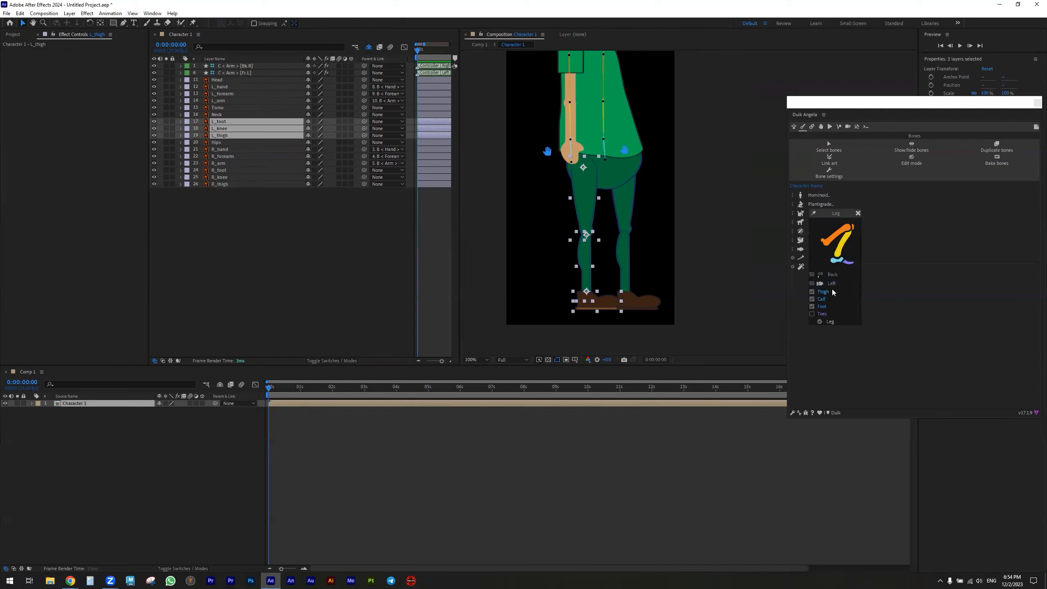
click(830, 275)
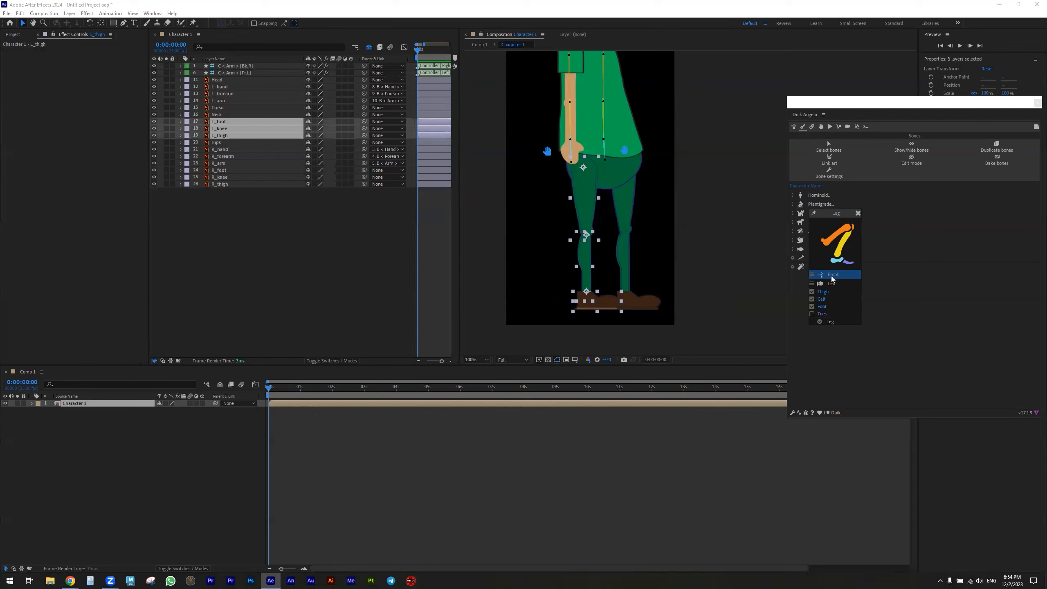
click(830, 323)
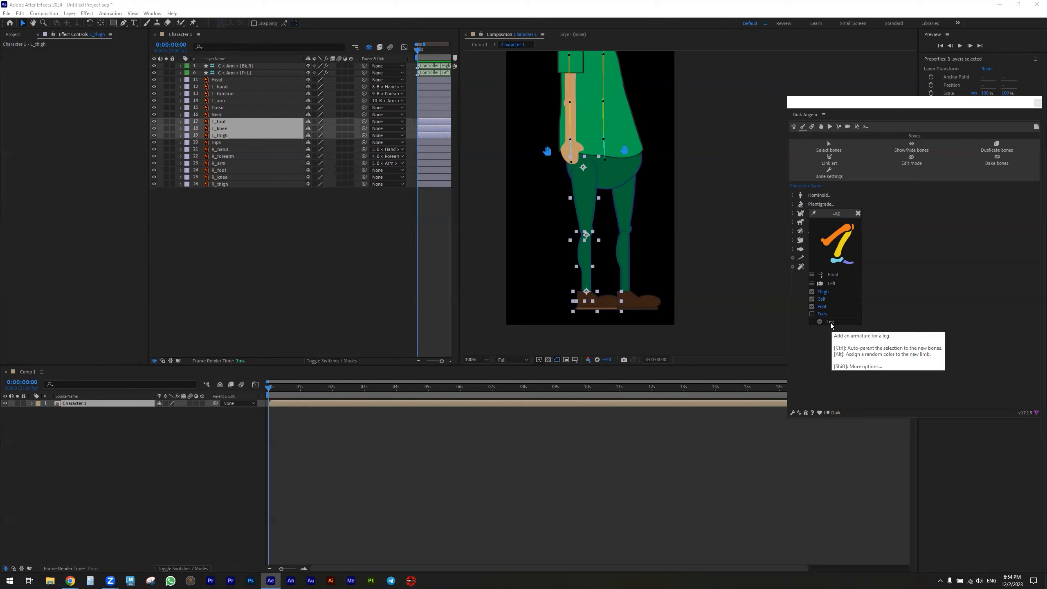
click(831, 325)
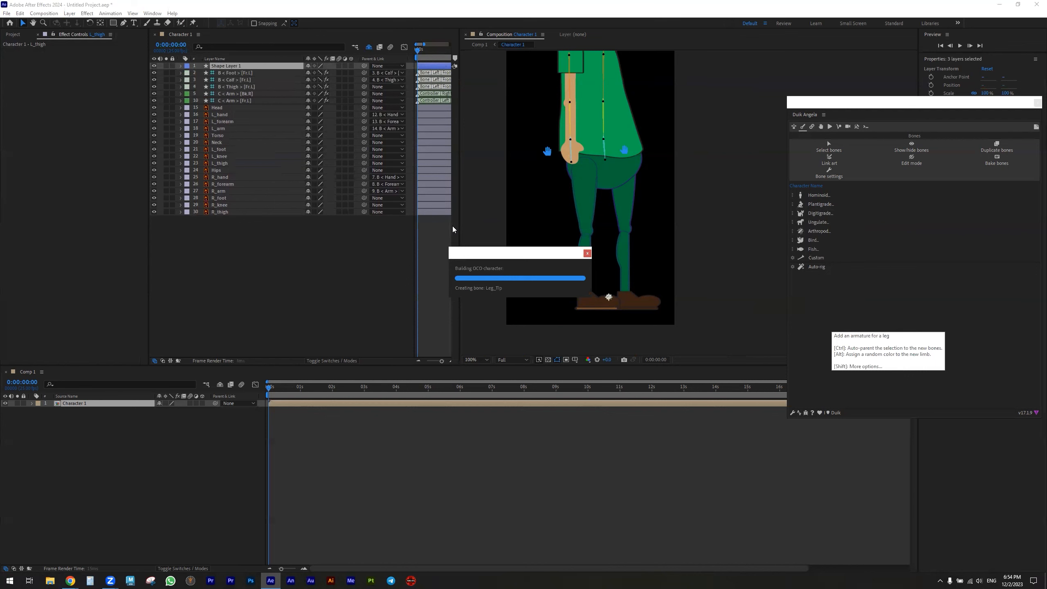
Lower the left Foot bone into the shoe and place the Leg_Tip bone near the shoe's toe.
drag(604, 237, 593, 217)
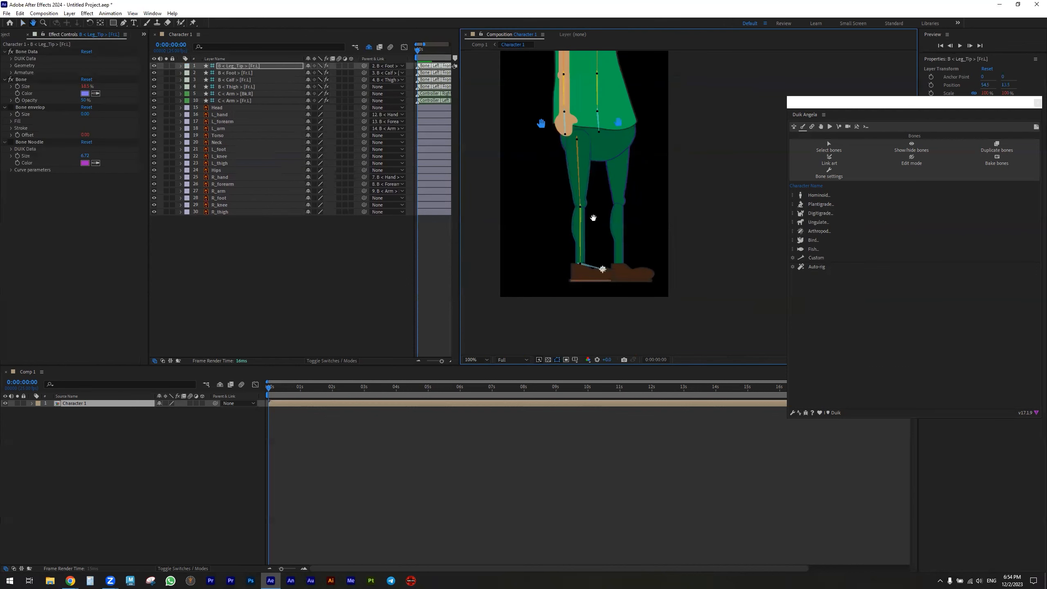
scroll(608, 221, up, 2)
key(v)
drag(550, 312, 590, 340)
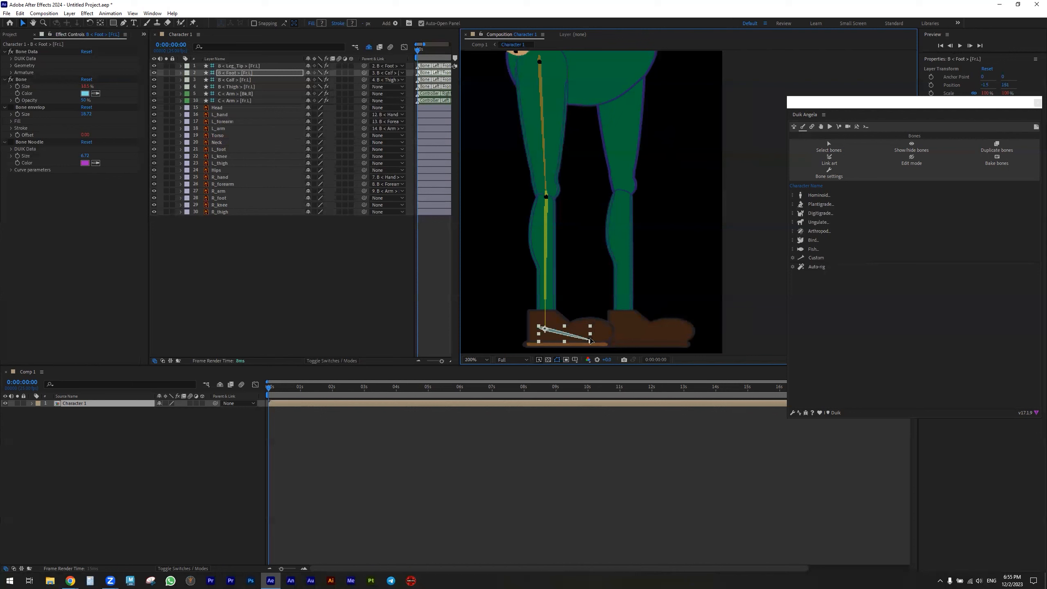
click(637, 328)
drag(593, 340, 601, 334)
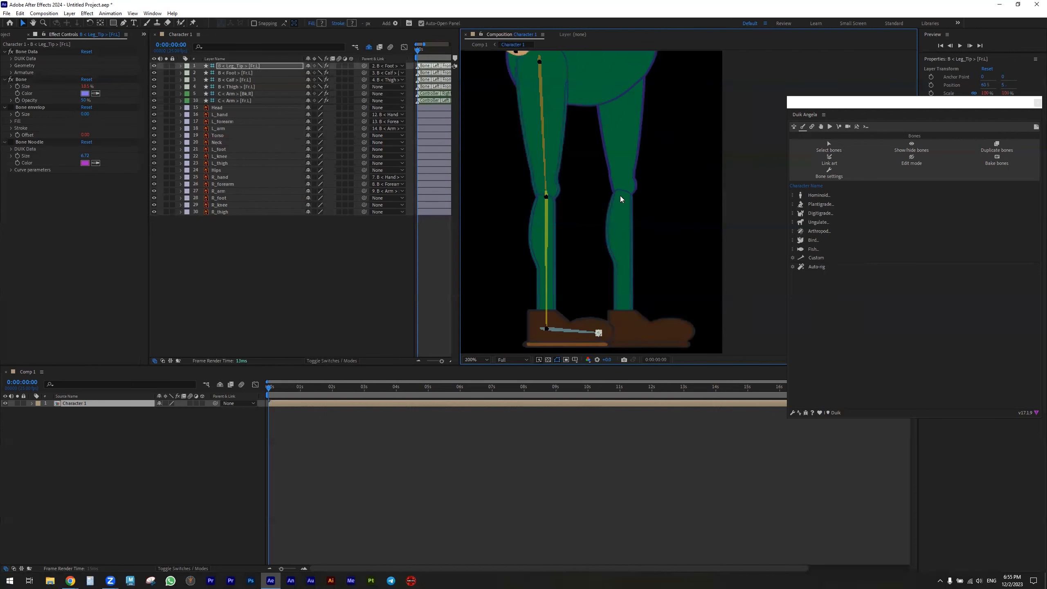
Parent L_thigh to the Thigh bone, L_knee to the Calf bone and L_foot to the Foot bone.
scroll(620, 195, up, 5)
click(560, 173)
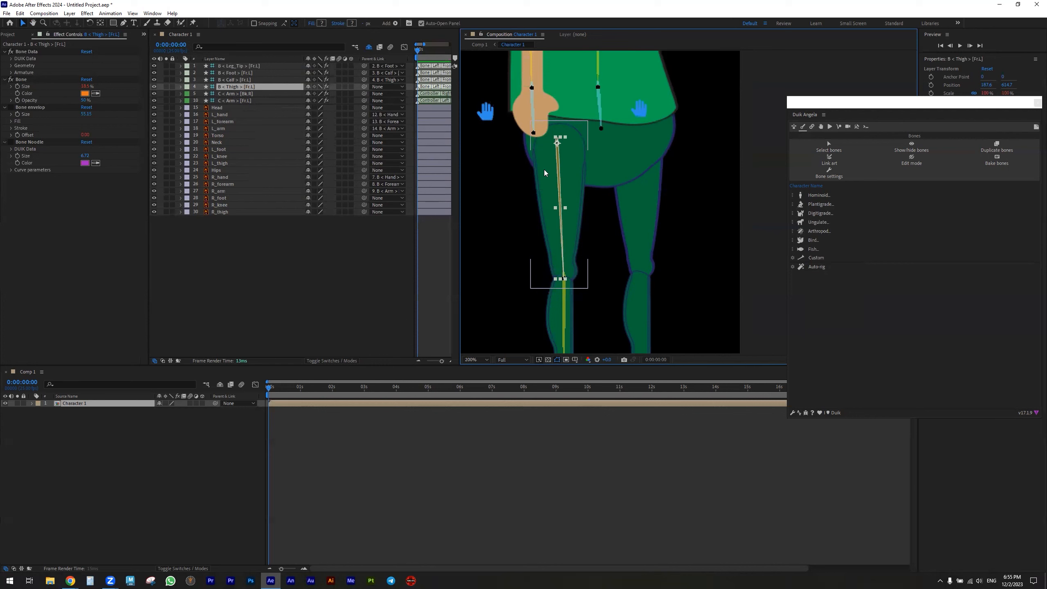
click(228, 164)
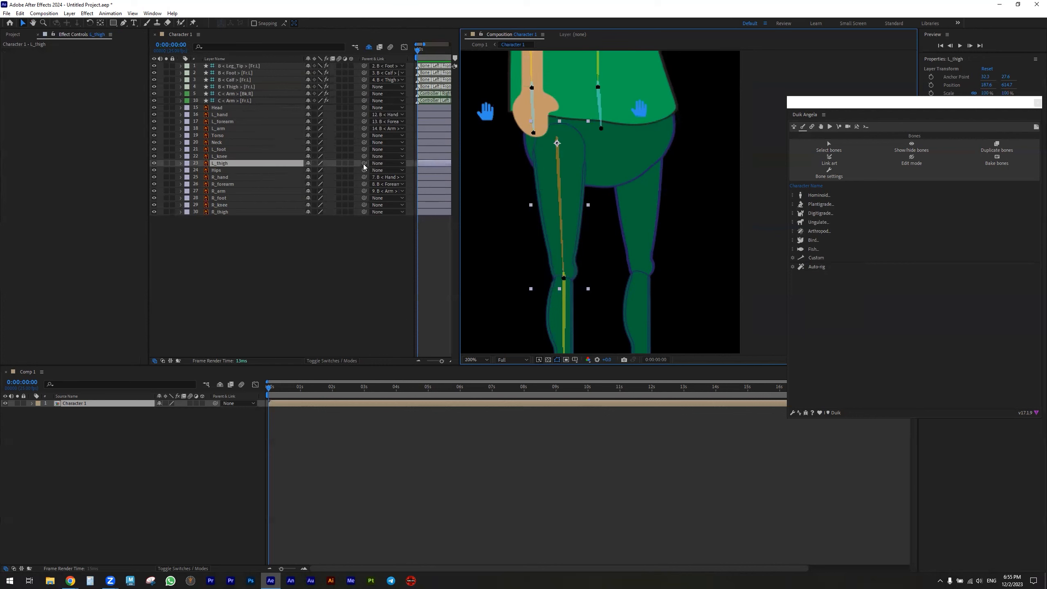
drag(364, 164, 245, 89)
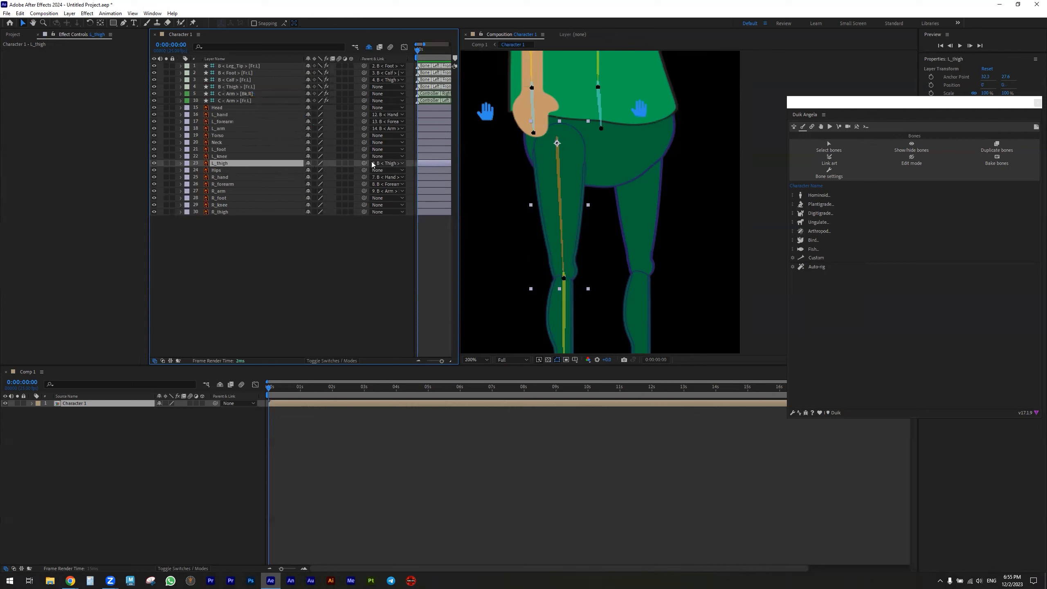
drag(365, 156, 234, 83)
drag(365, 150, 245, 74)
Parent the left Thigh bone to the Hips layer.
click(233, 87)
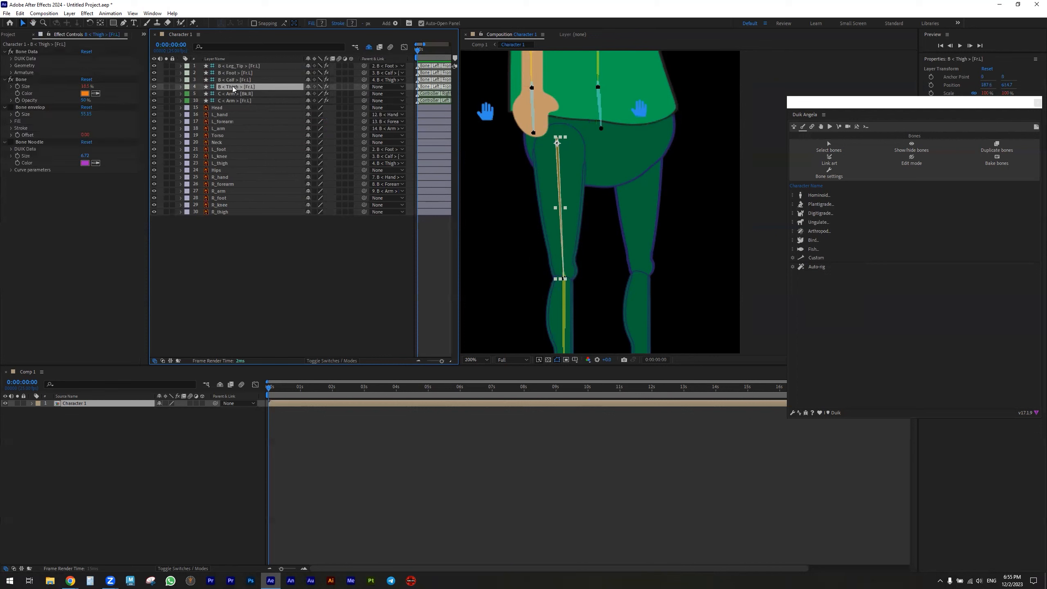
drag(364, 87, 217, 135)
drag(665, 234, 647, 158)
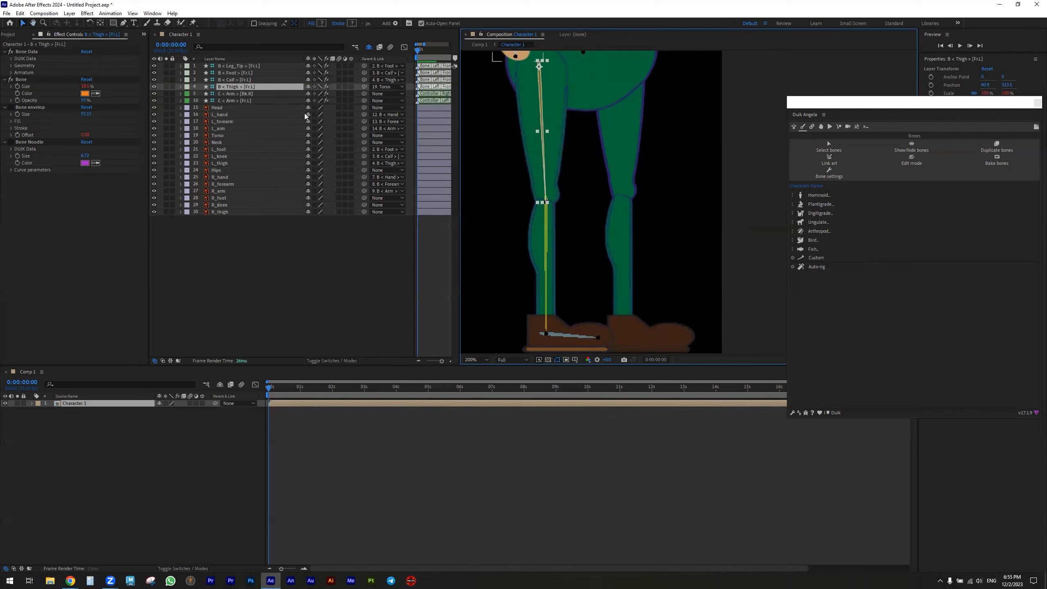
drag(364, 86, 223, 171)
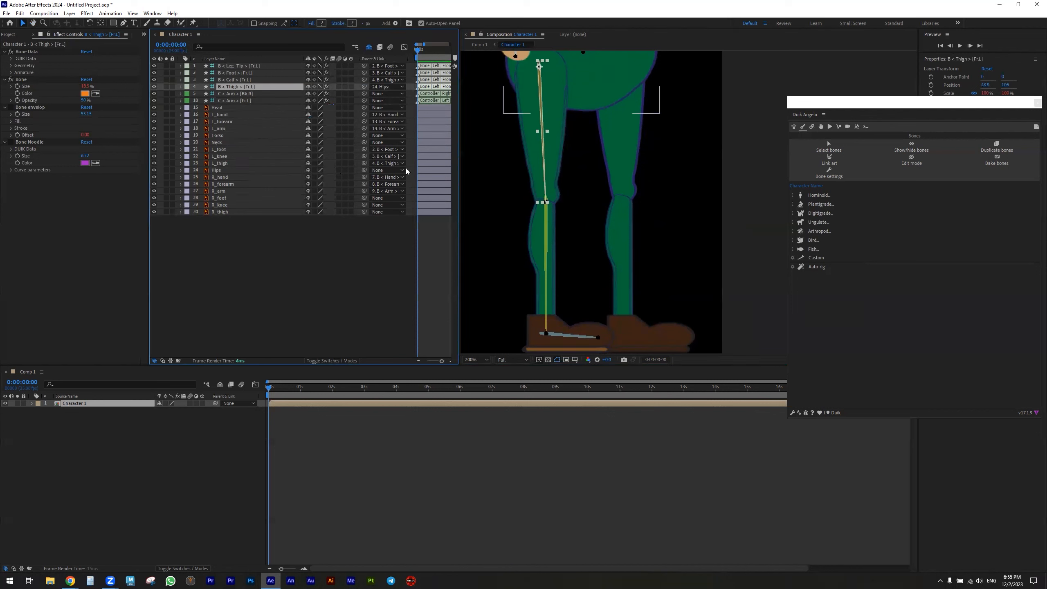
Test-move the left Foot, Calf and Thigh bones one at a time, undoing each move.
click(572, 336)
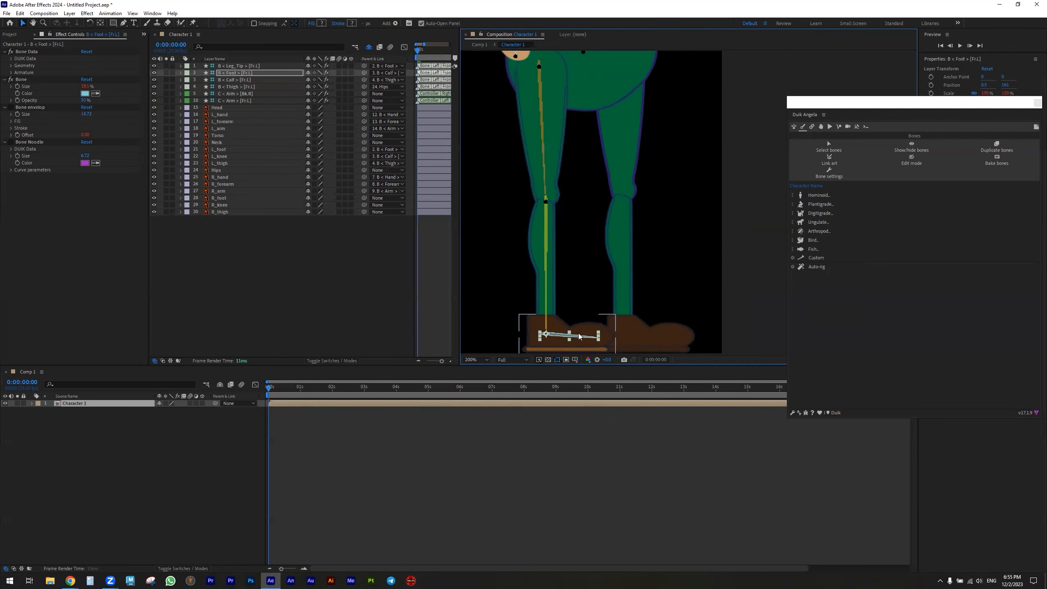
drag(566, 336, 651, 297)
key(ctrl+z)
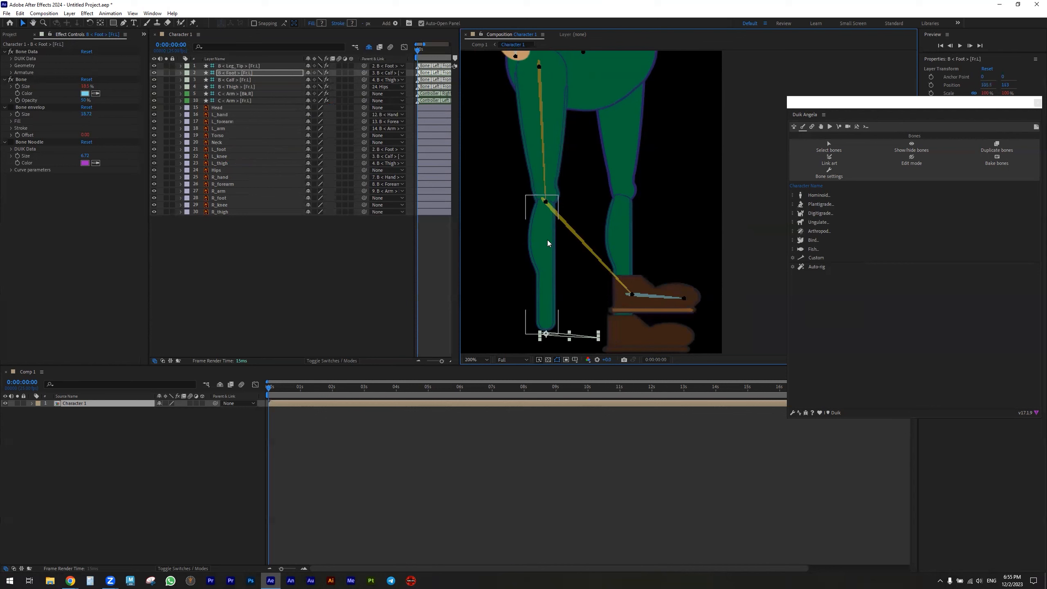
drag(544, 240, 642, 230)
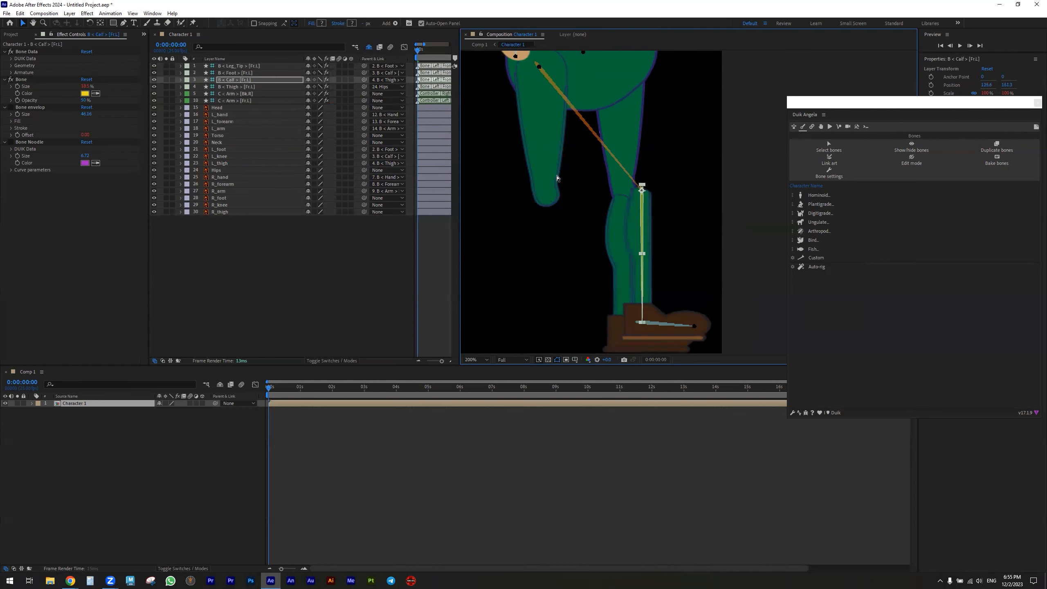
key(ctrl+z)
drag(541, 152, 594, 147)
key(ctrl+z)
Auto-rig the left leg's Leg_Tip, Foot, Calf and Thigh bones.
drag(659, 263, 651, 222)
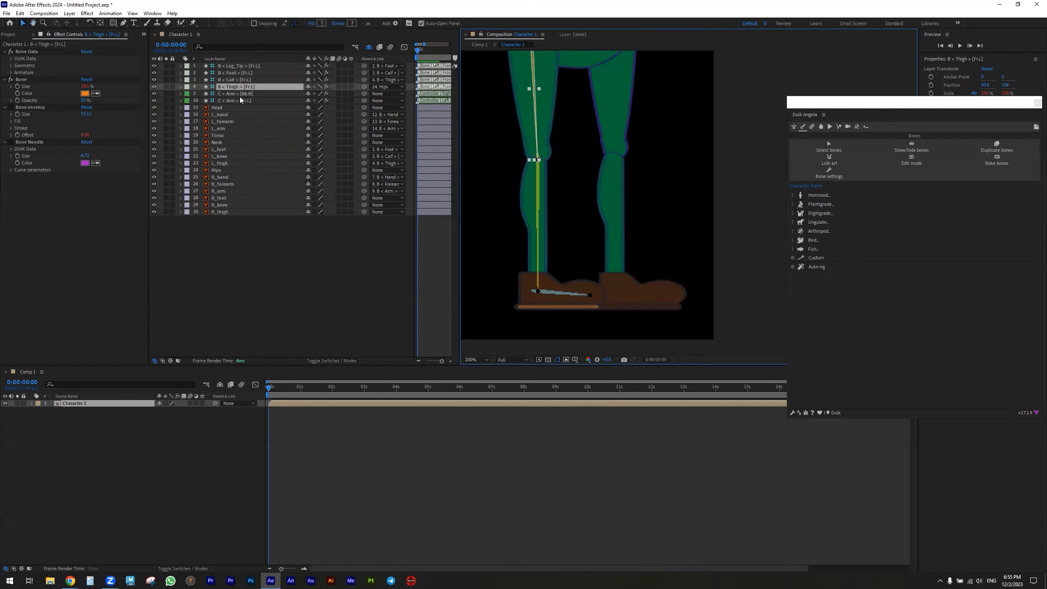
shift+click(232, 66)
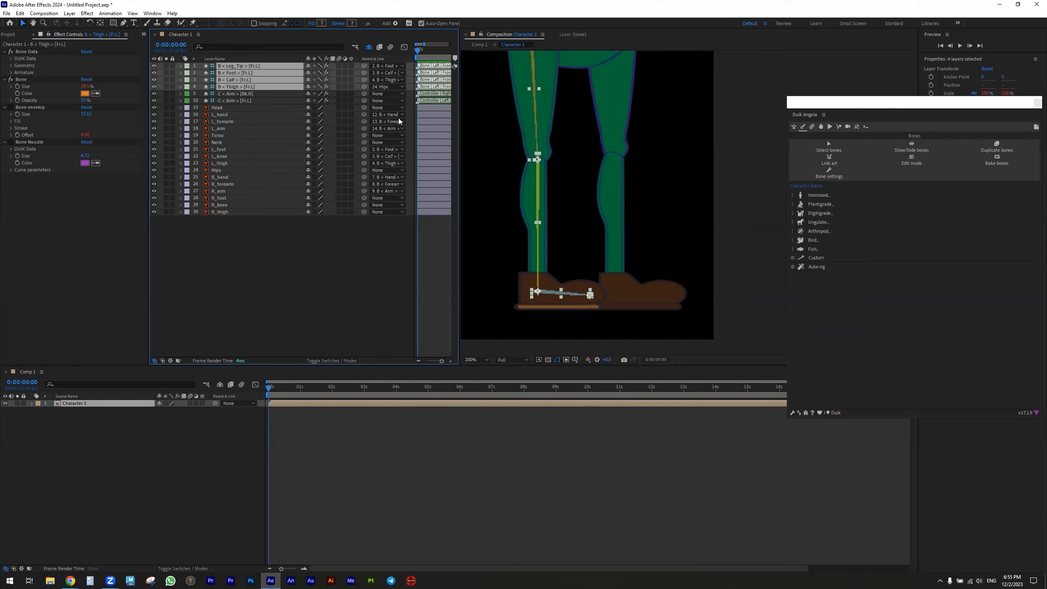
click(815, 267)
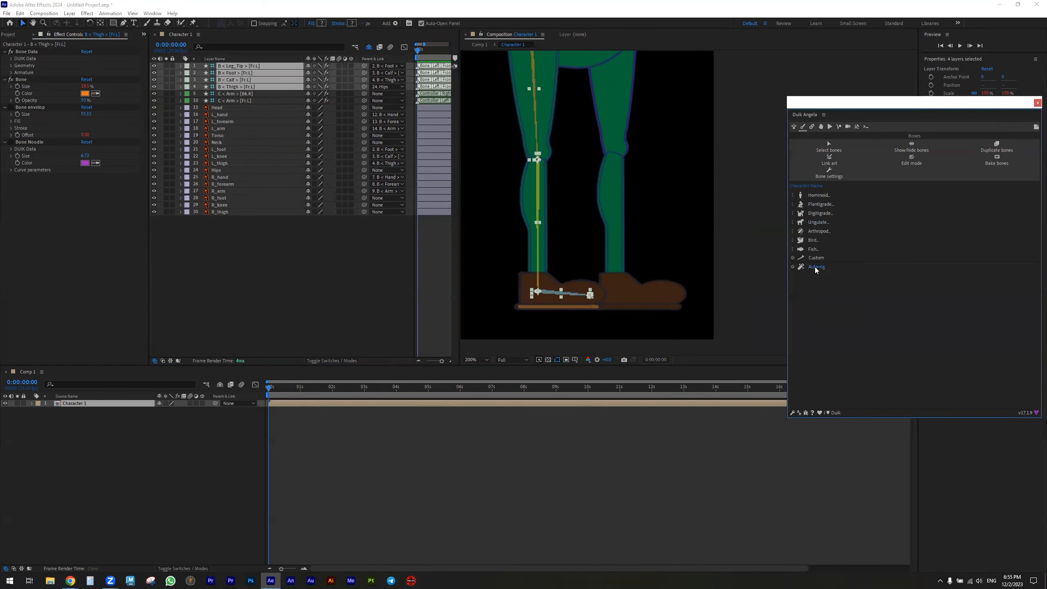
click(511, 321)
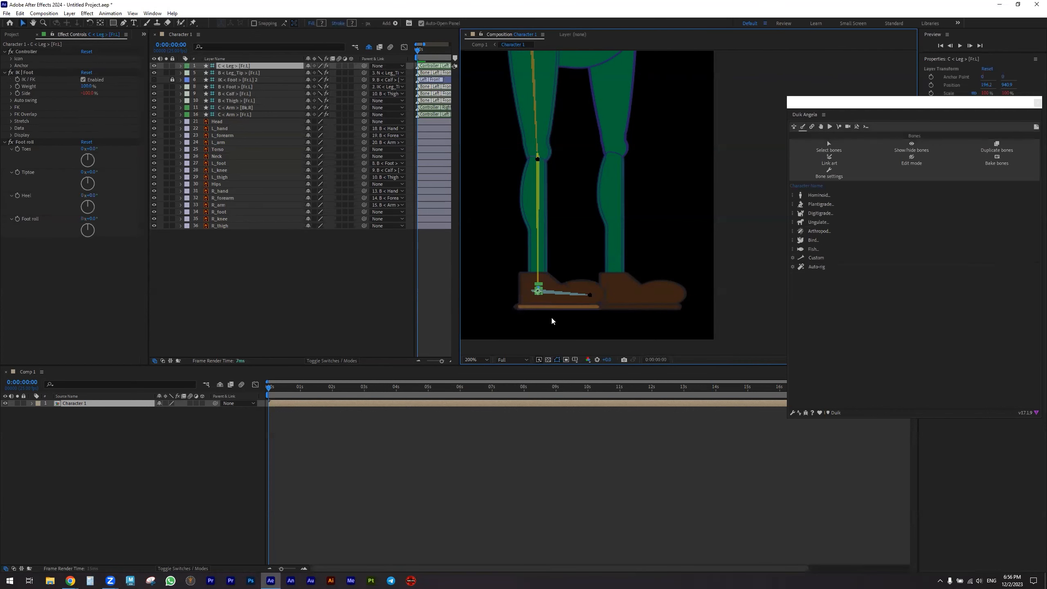
Enlarge the left leg controller's icon and offset it horizontally to sit behind the heel.
click(12, 58)
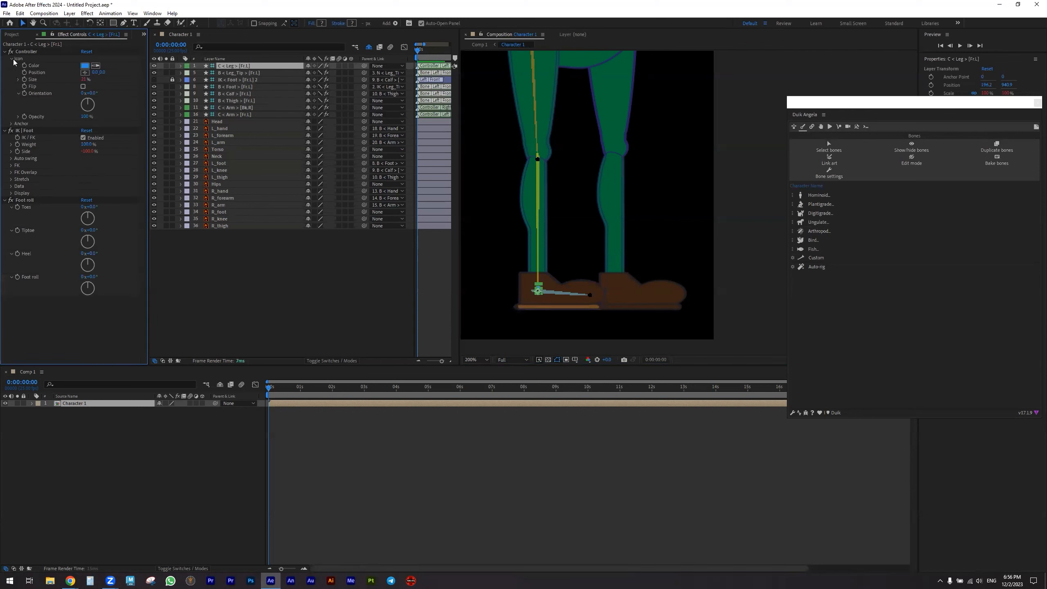
mouse_move(85, 80)
mouse_down()
mouse_move(94, 83)
mouse_move(75, 79)
mouse_up()
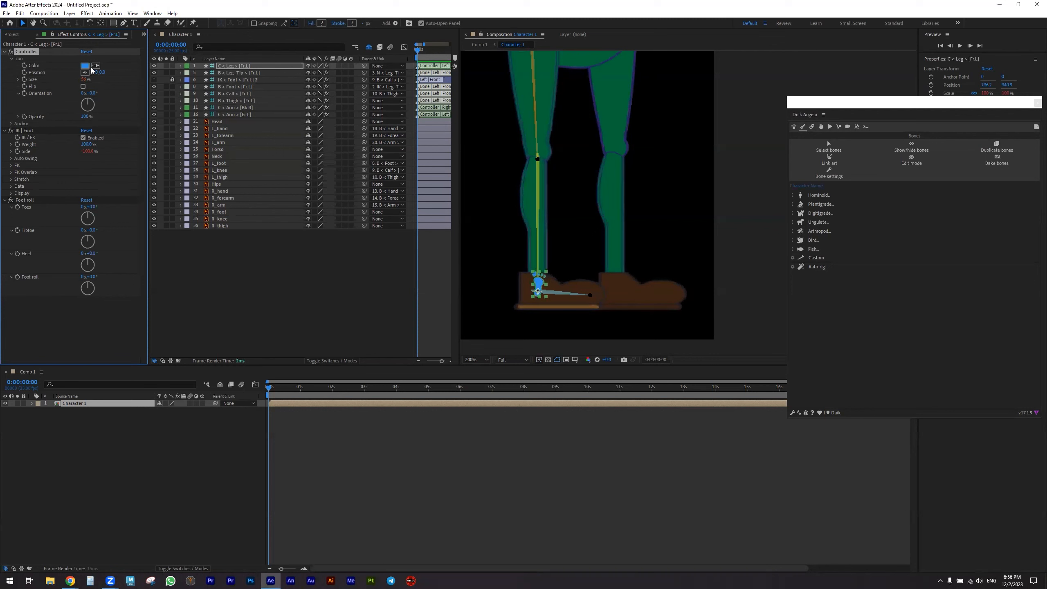
drag(84, 72, 73, 71)
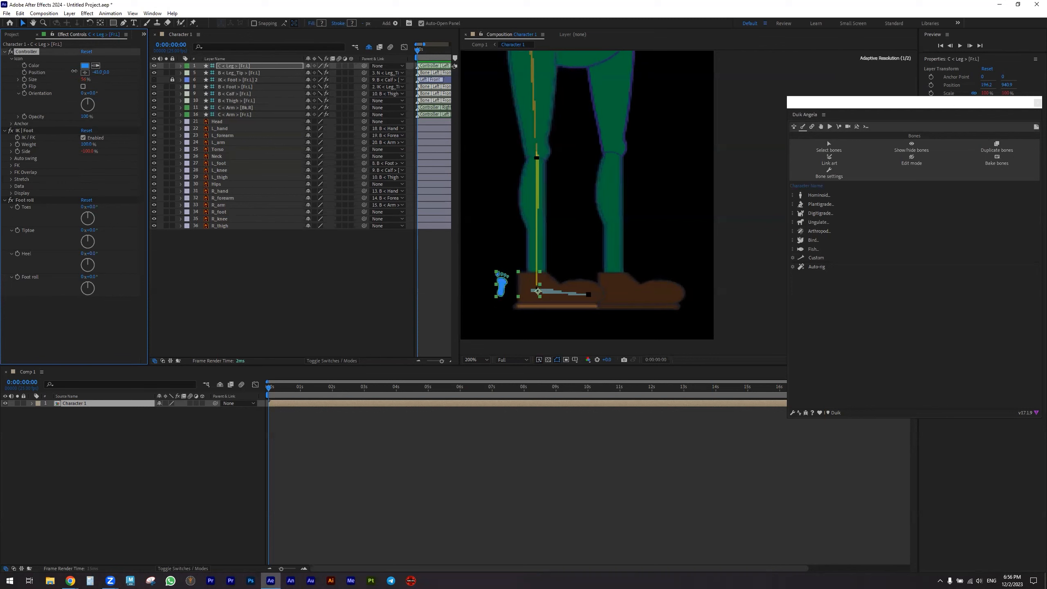
Test-move the left leg controller to check the knee bend and leg stretch, and undo the moves.
drag(493, 282, 529, 277)
scroll(587, 231, up, 2)
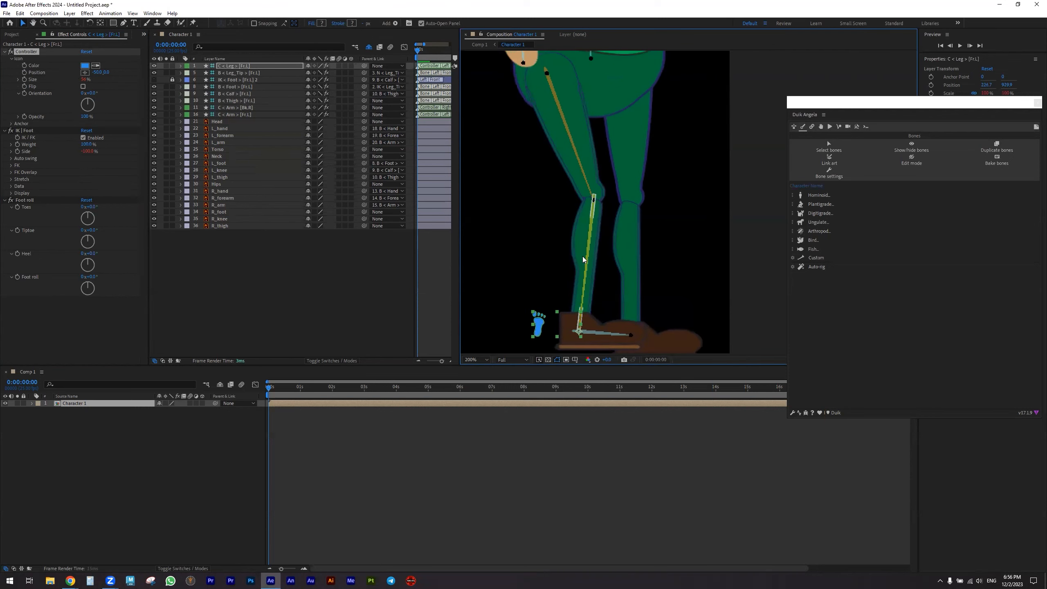
scroll(582, 257, down, 1)
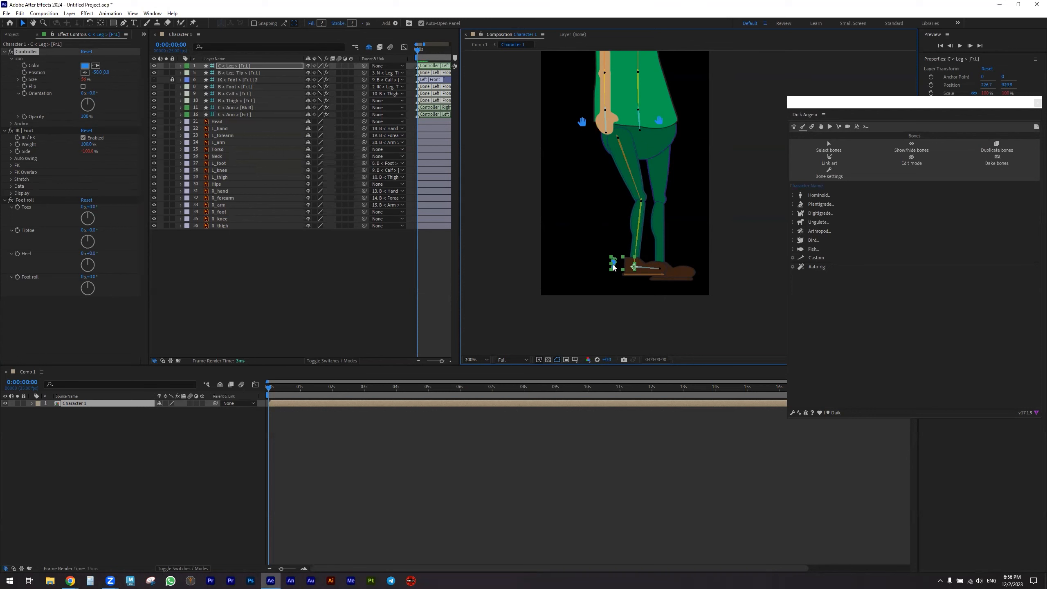
click(523, 290)
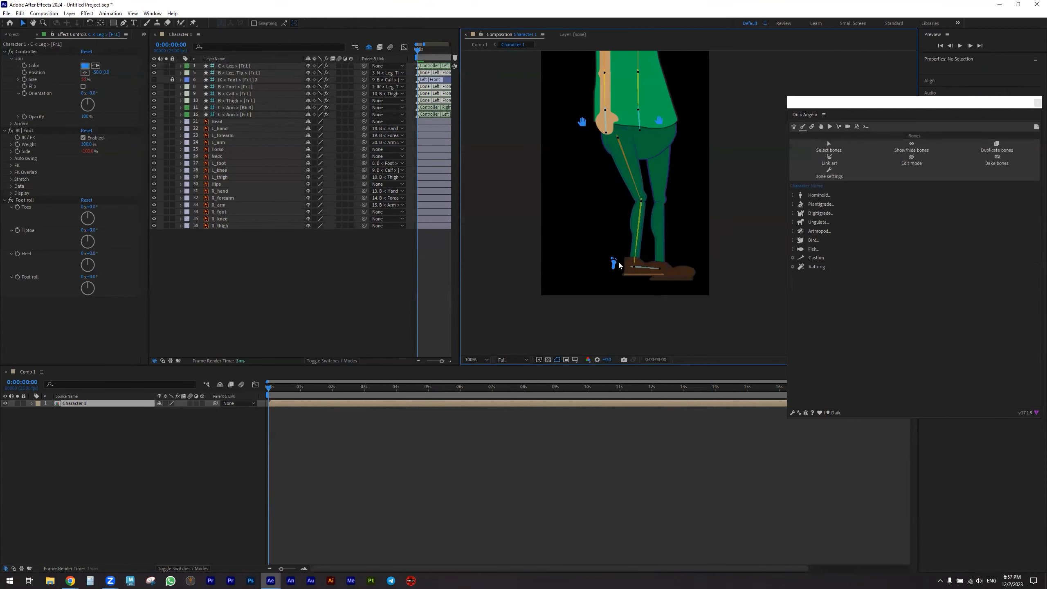
click(611, 263)
drag(611, 263, 585, 292)
key(ctrl+z)
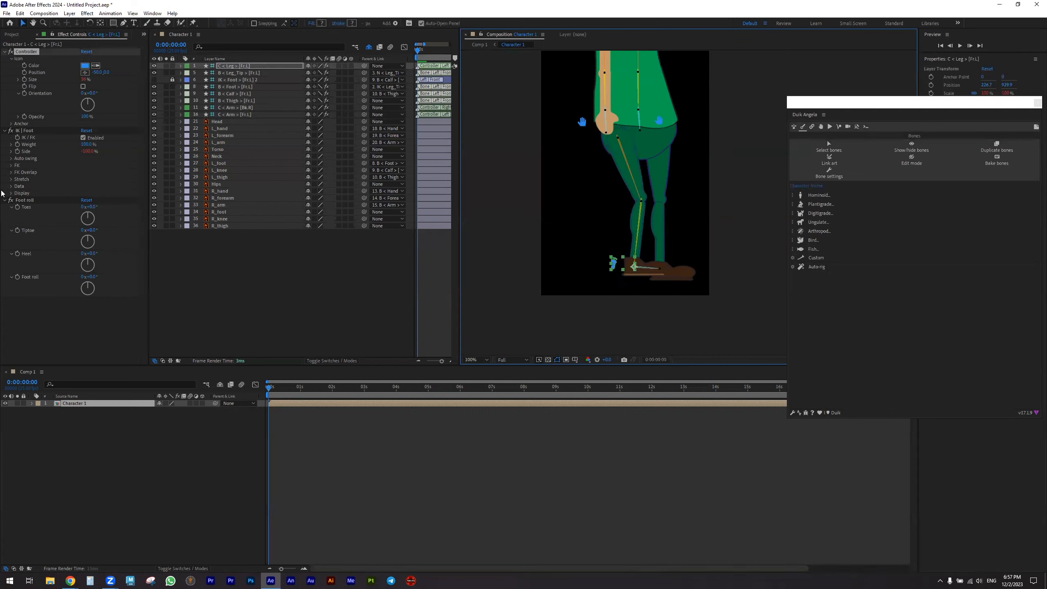
scroll(465, 261, down, 2)
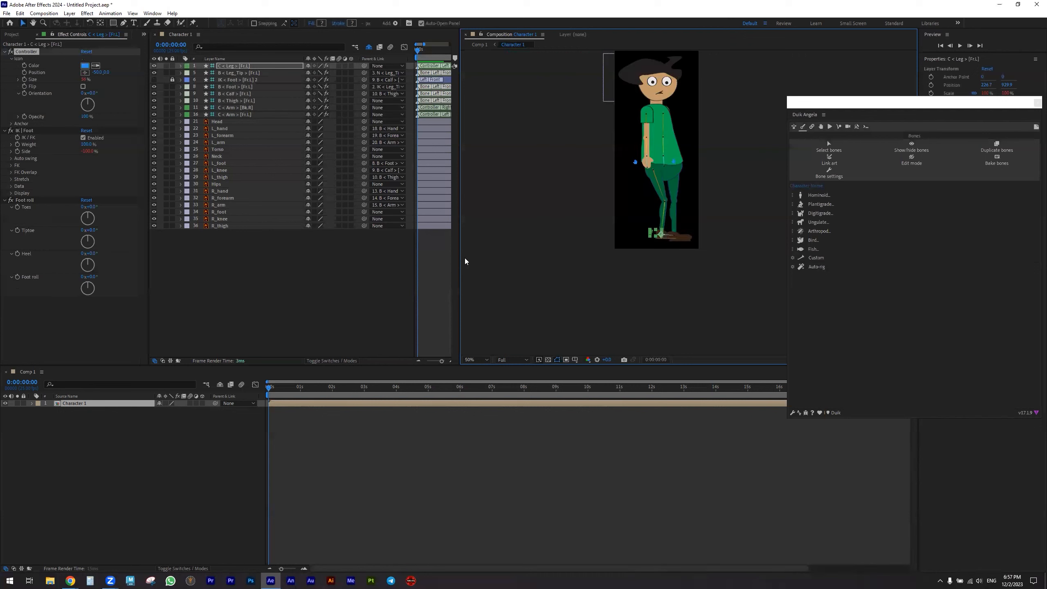
scroll(573, 256, up, 2)
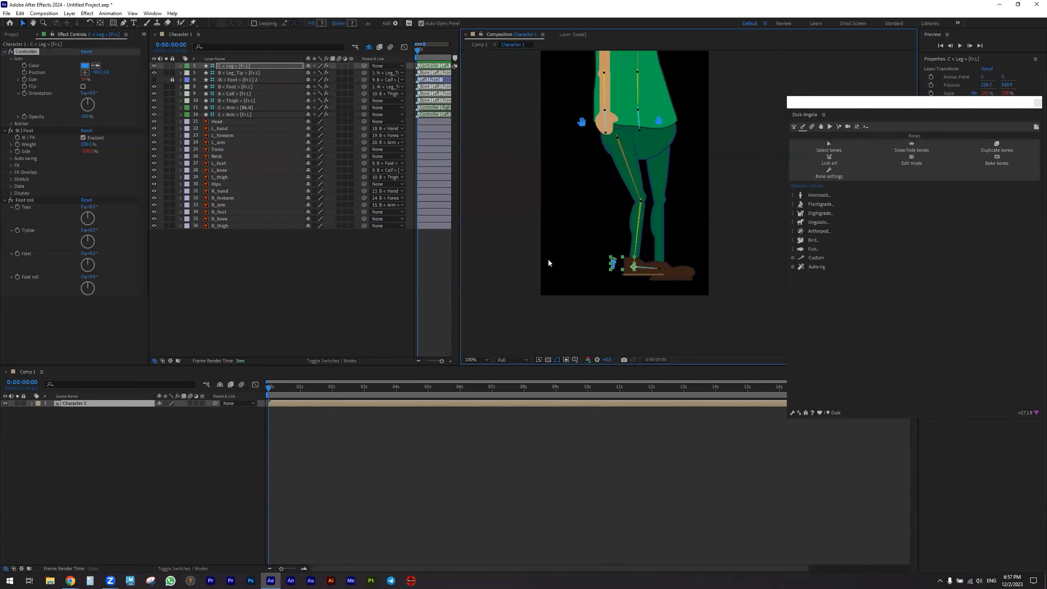
key(ctrl+z)
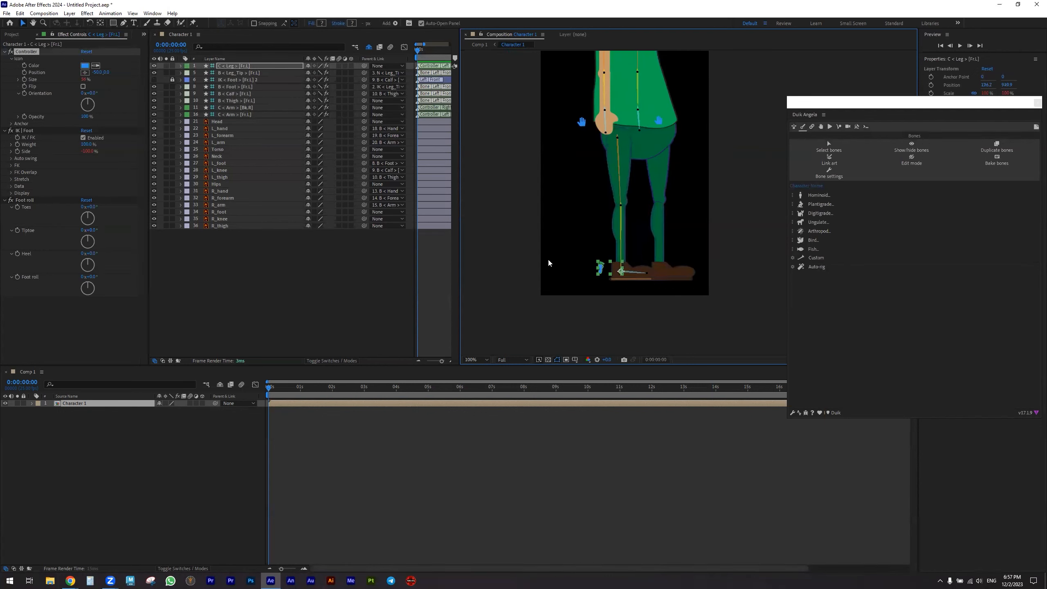
Turn off Auto Stretch in the left leg controller's IK settings.
click(11, 180)
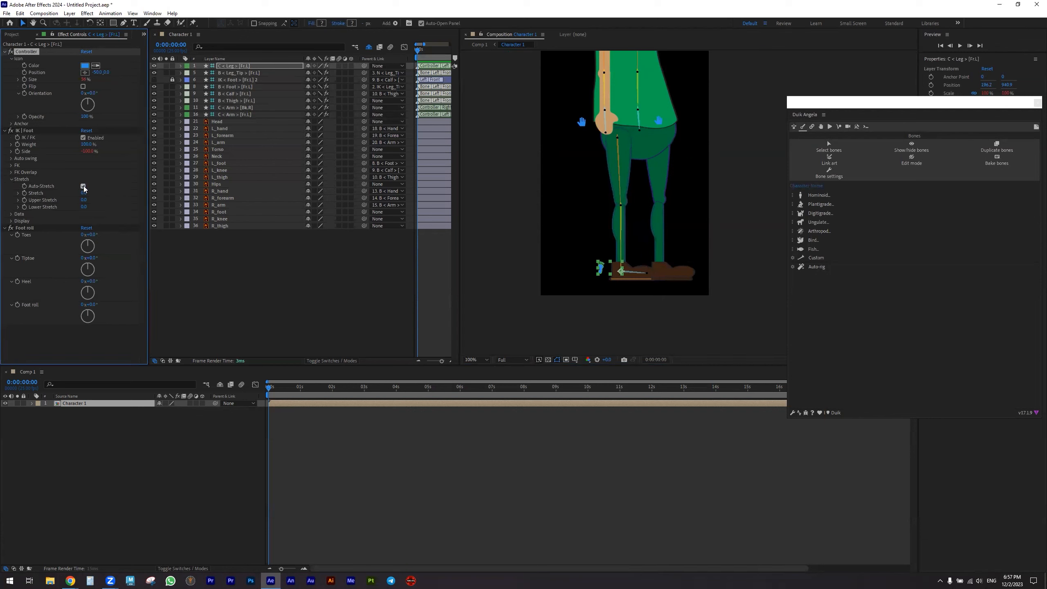
click(83, 187)
click(11, 179)
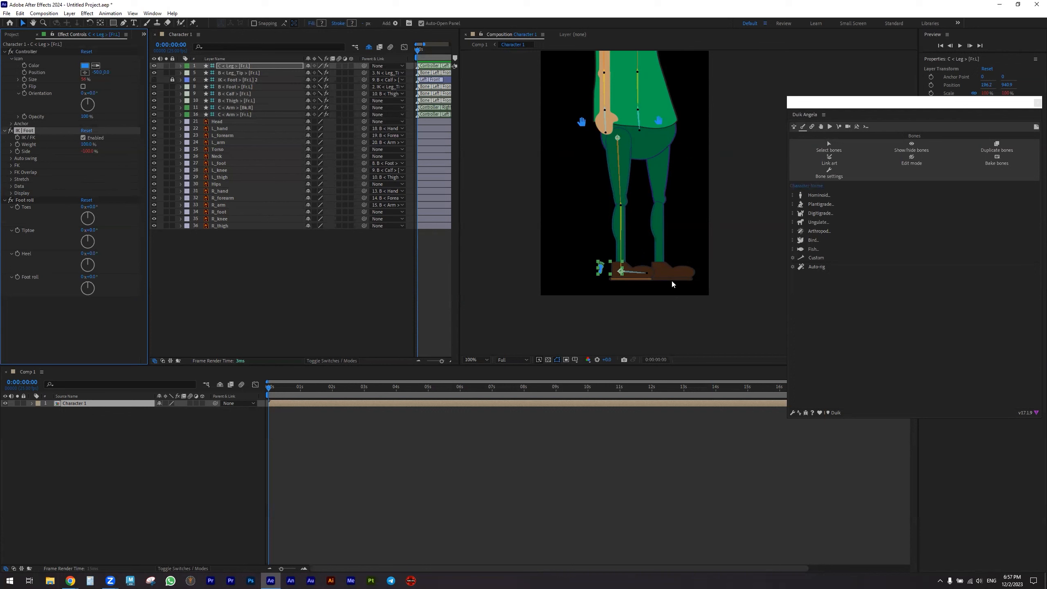
Mark the left leg's Leg_Tip, Foot, Calf and Thigh bone layers as shy to hide them from the layer list.
click(657, 173)
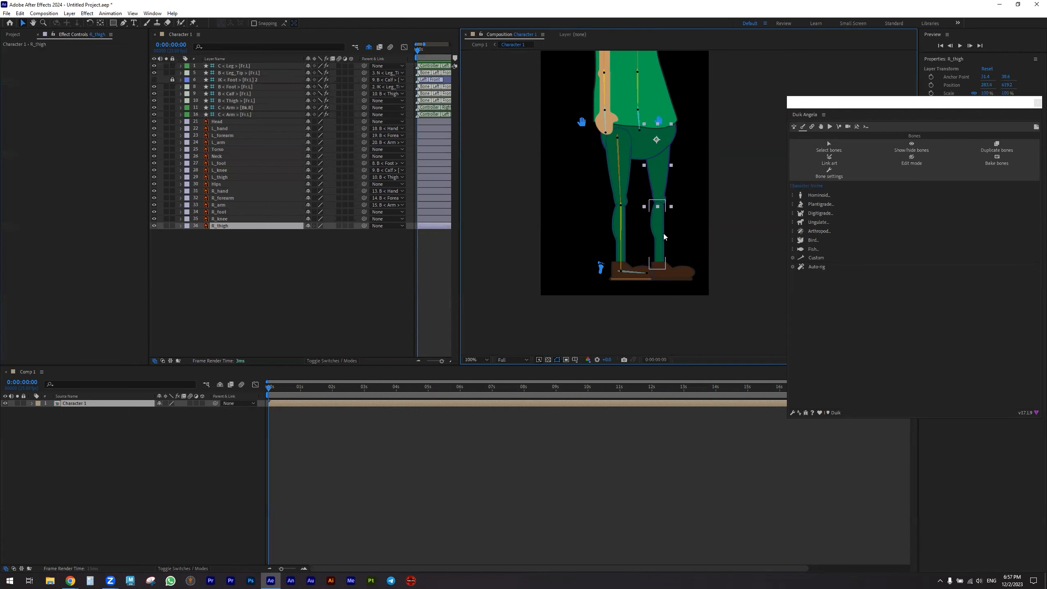
click(225, 72)
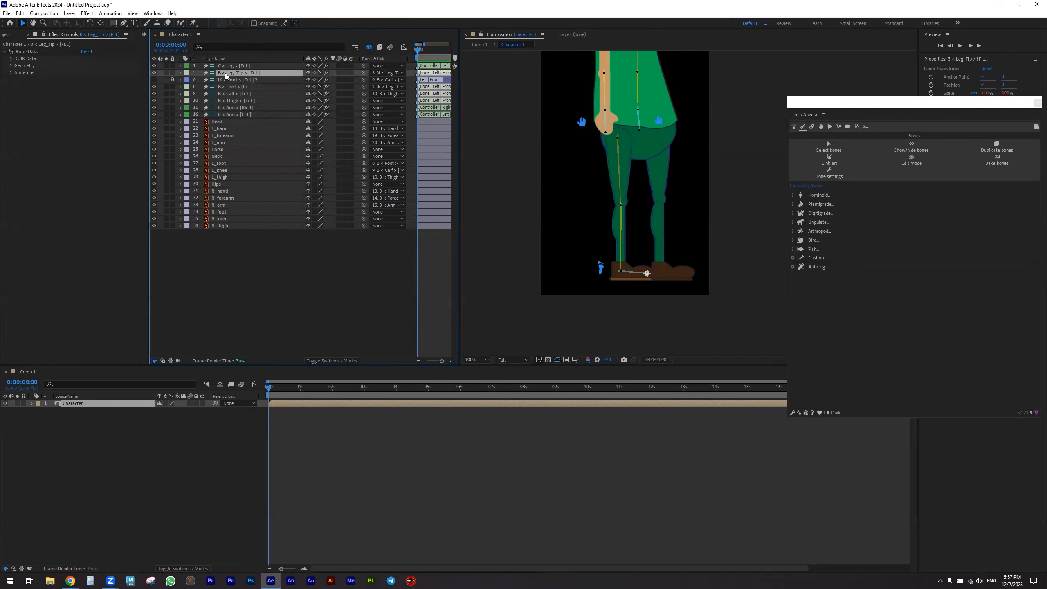
ctrl+click(225, 86)
ctrl+click(225, 93)
ctrl+click(226, 99)
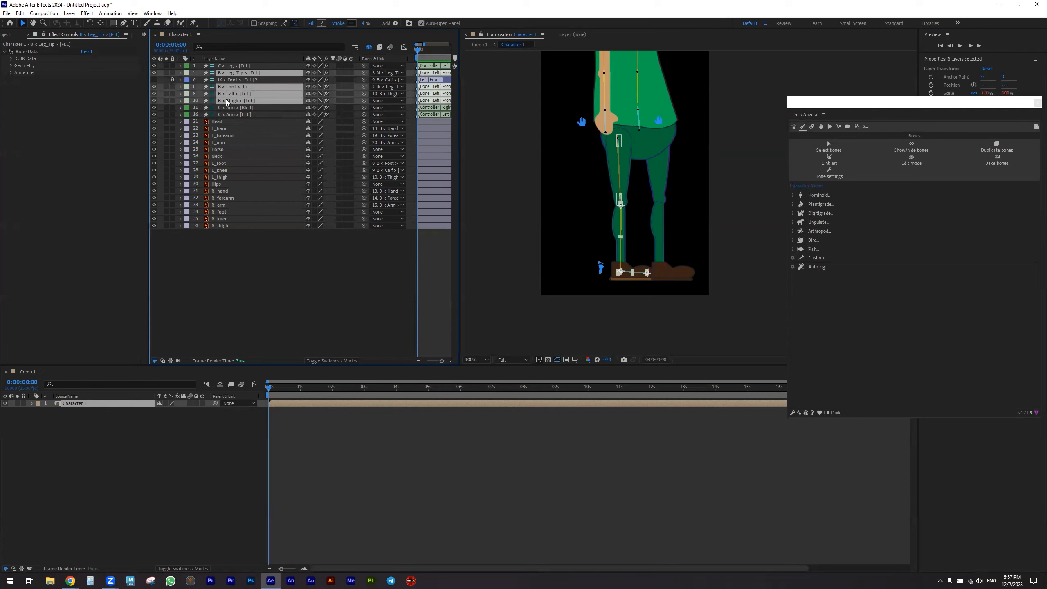
click(309, 73)
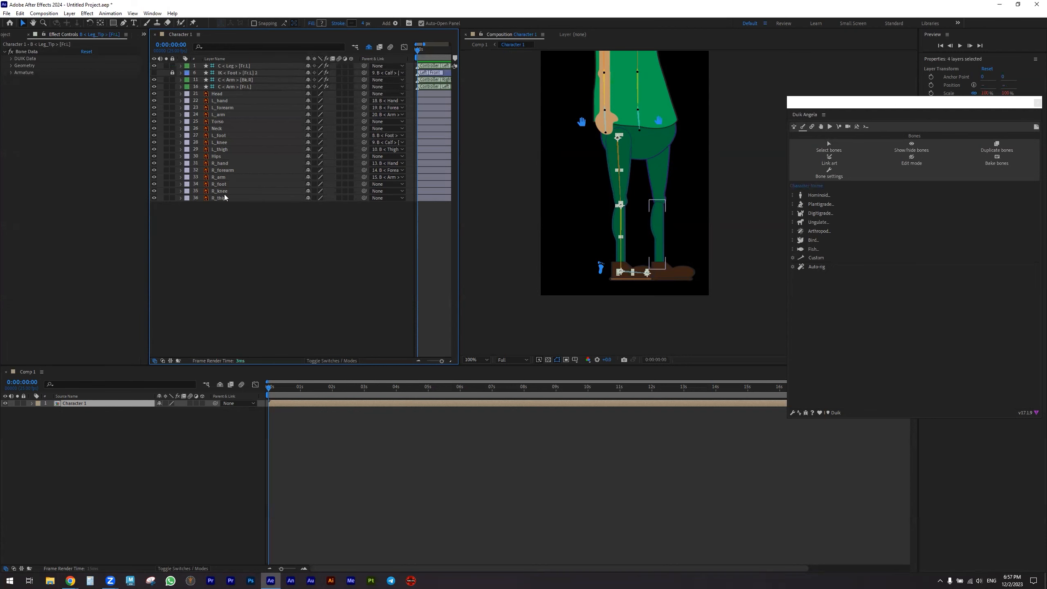
Create a hominoid right leg armature with Thigh, Calf and Foot bones on the R_thigh, R_knee and R_foot layers.
click(662, 170)
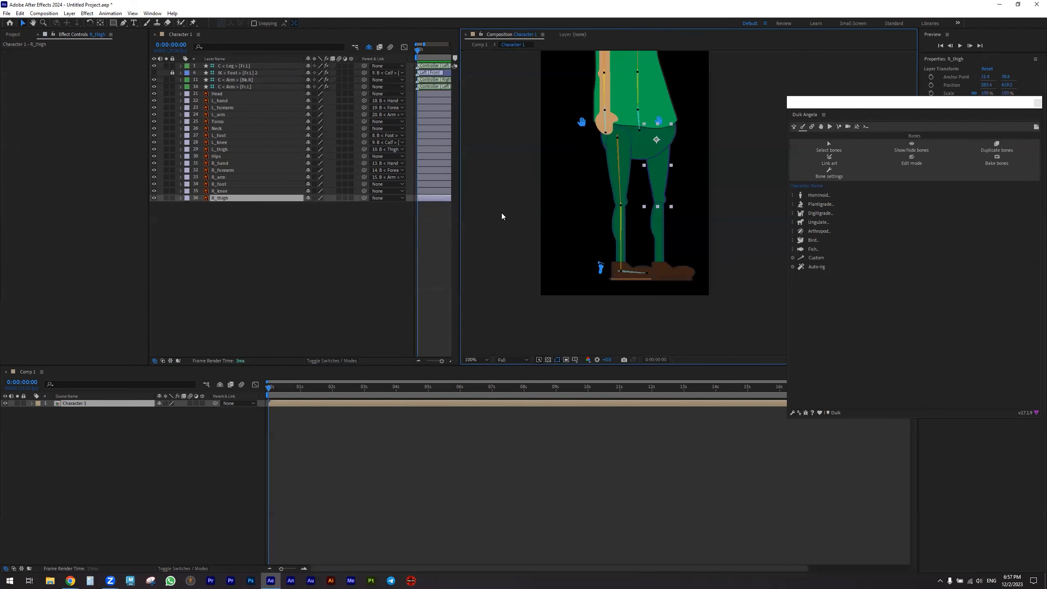
shift+click(657, 238)
shift+click(679, 275)
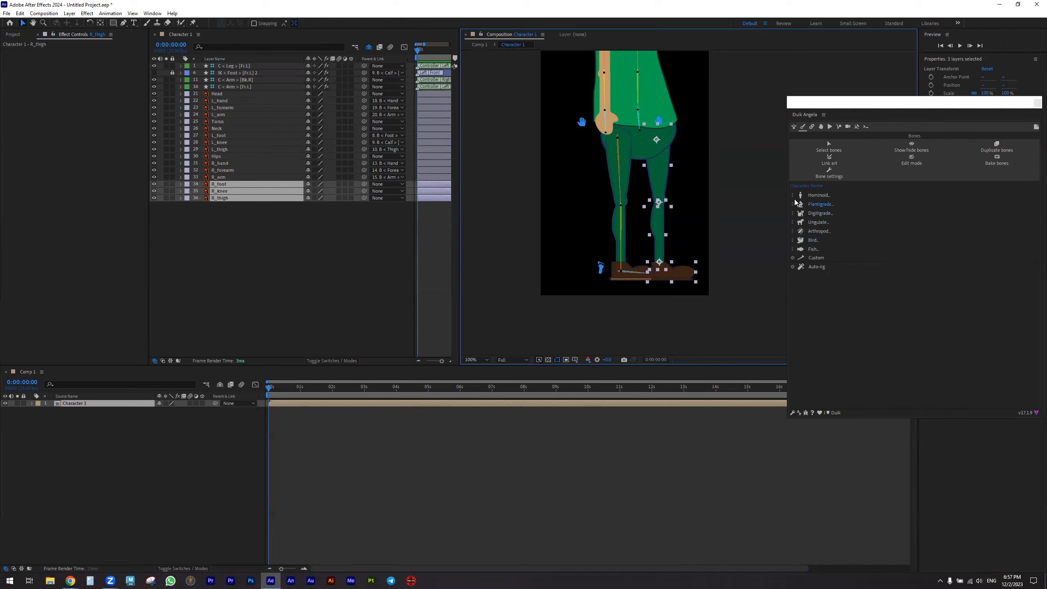
click(808, 195)
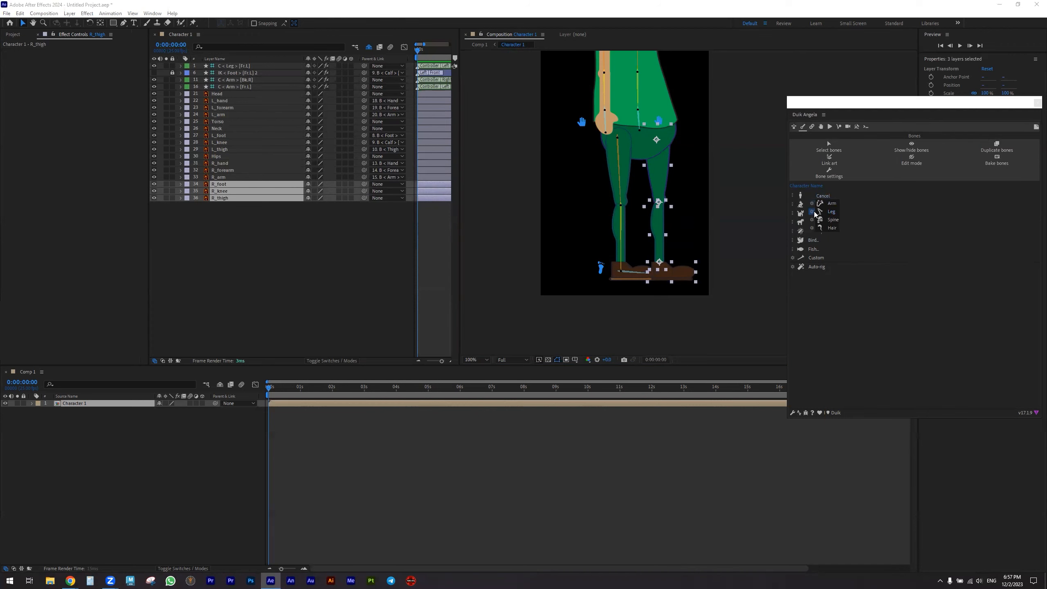
click(811, 211)
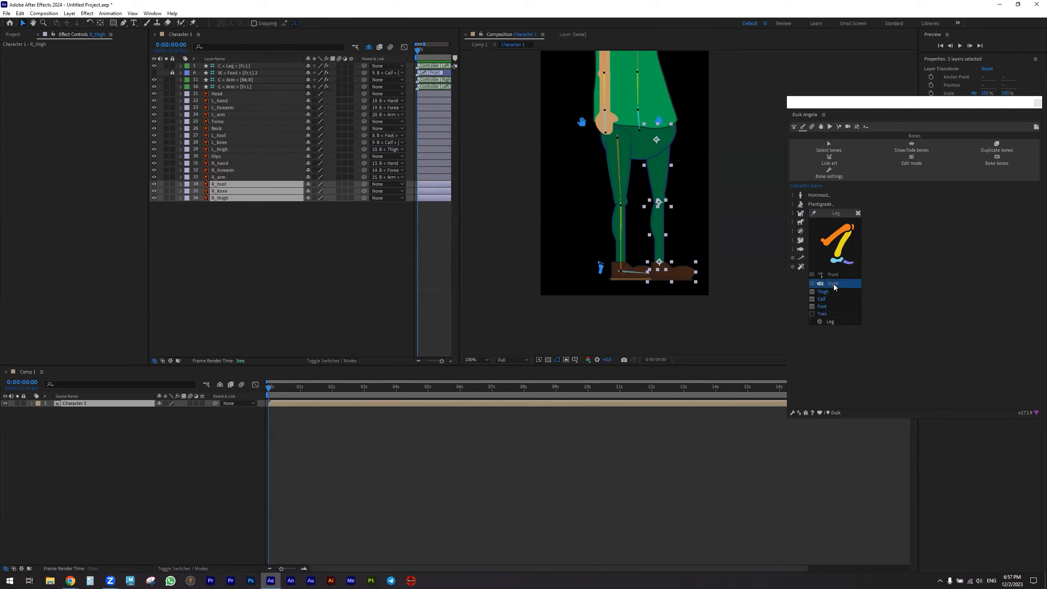
click(830, 321)
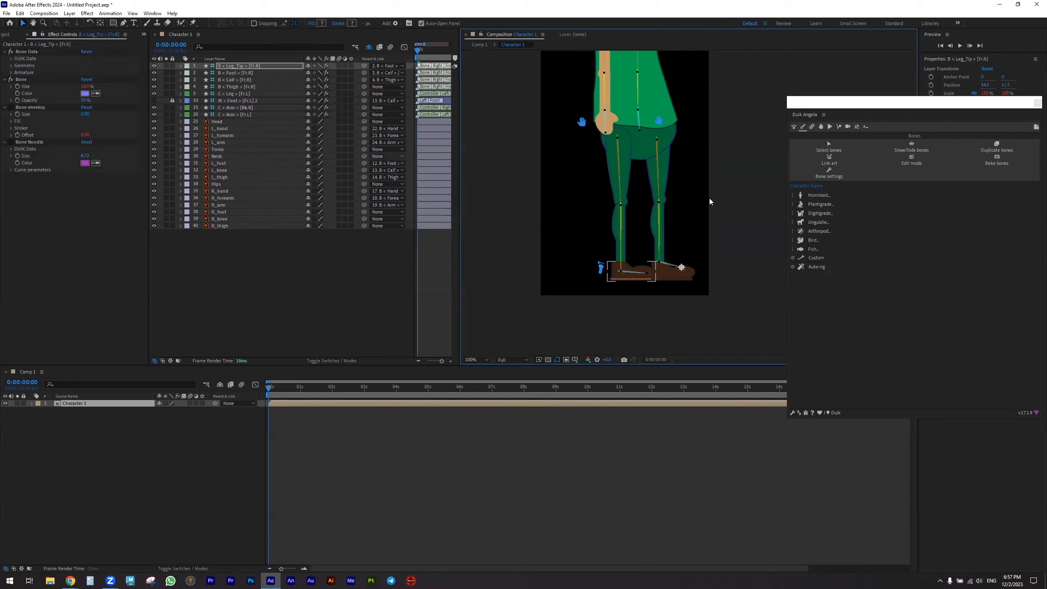
Parent R_thigh, R_knee and R_foot to their right leg bones, and the right Thigh bone to Hips.
click(659, 164)
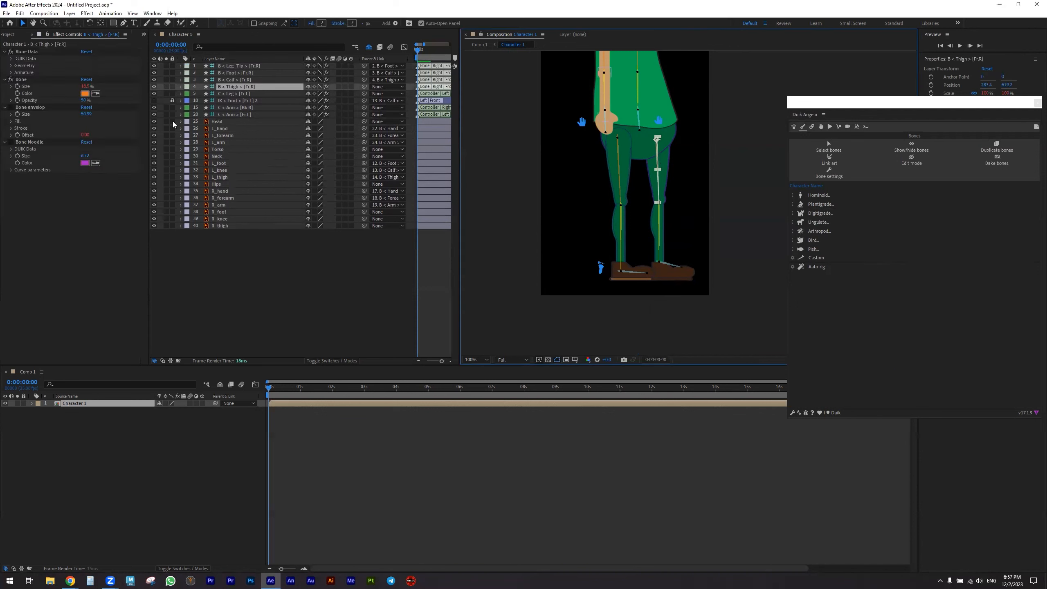
click(222, 227)
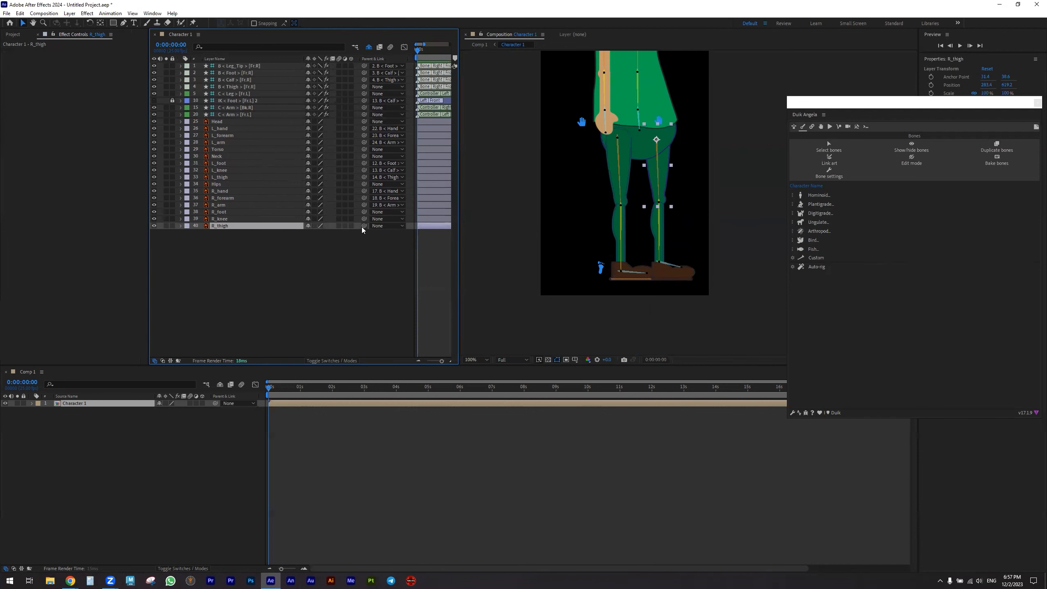
drag(363, 225, 246, 88)
drag(365, 217, 246, 79)
drag(364, 211, 247, 73)
click(228, 87)
drag(364, 85, 227, 183)
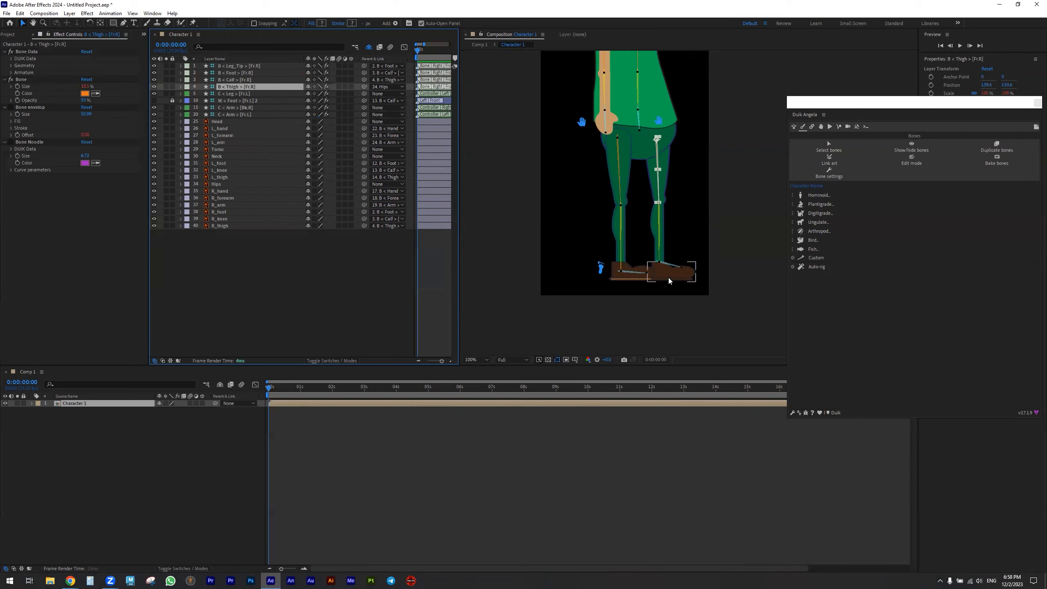
Undo the parenting of the right leg's layers and Thigh bone.
drag(661, 263, 660, 263)
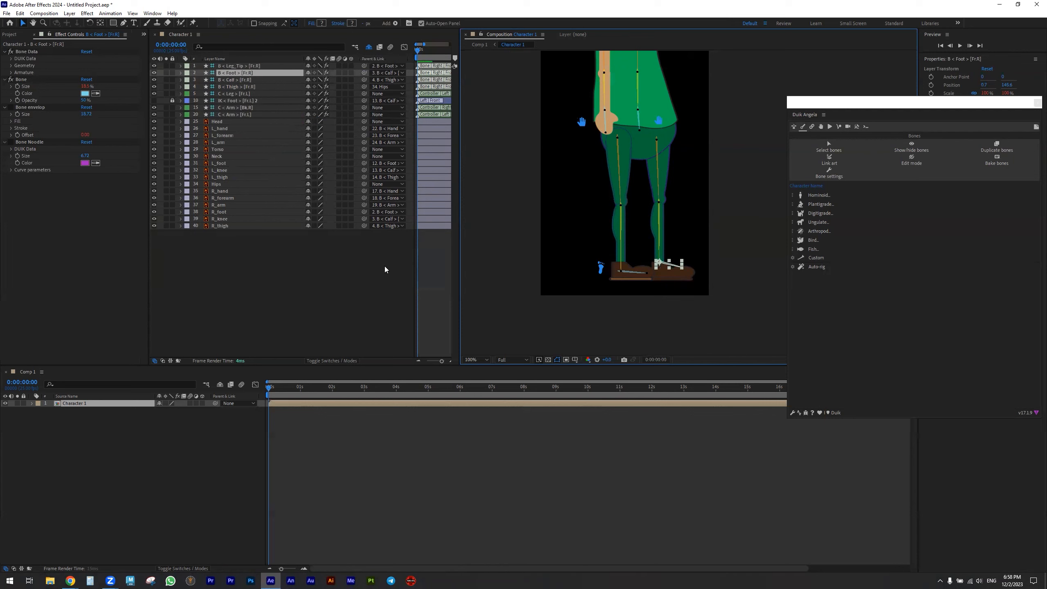
key(ctrl+z)
key(ctrl+z)
key(ctrl+z)
key(ctrl+z)
key(ctrl+z)
Lower the right Foot bone to the ankle inside the shoe and place the Leg_Tip bone near the shoe's toe.
scroll(681, 265, up, 3)
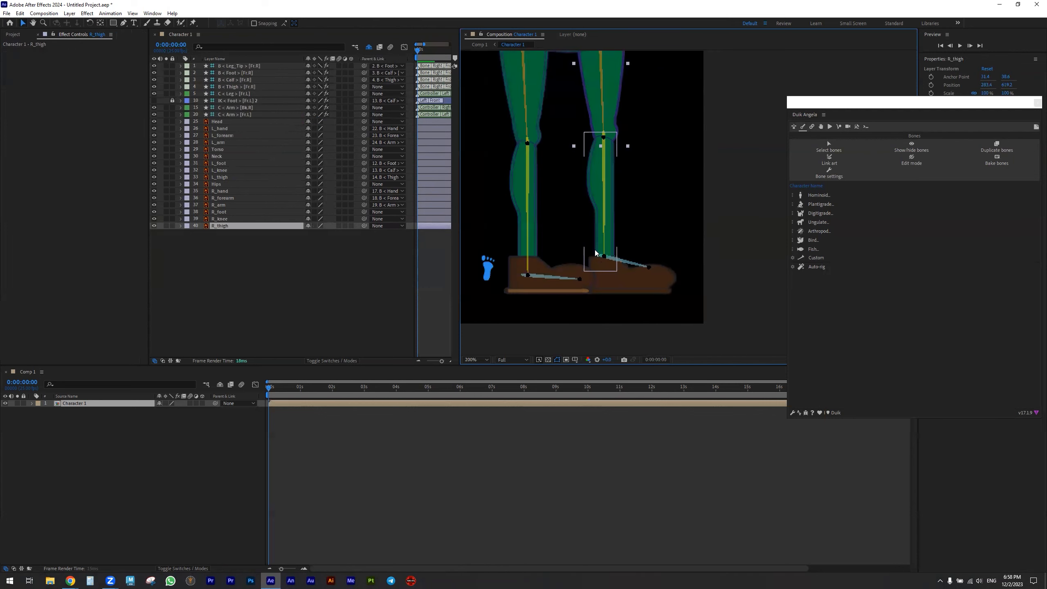
click(619, 263)
drag(618, 262, 656, 284)
click(656, 285)
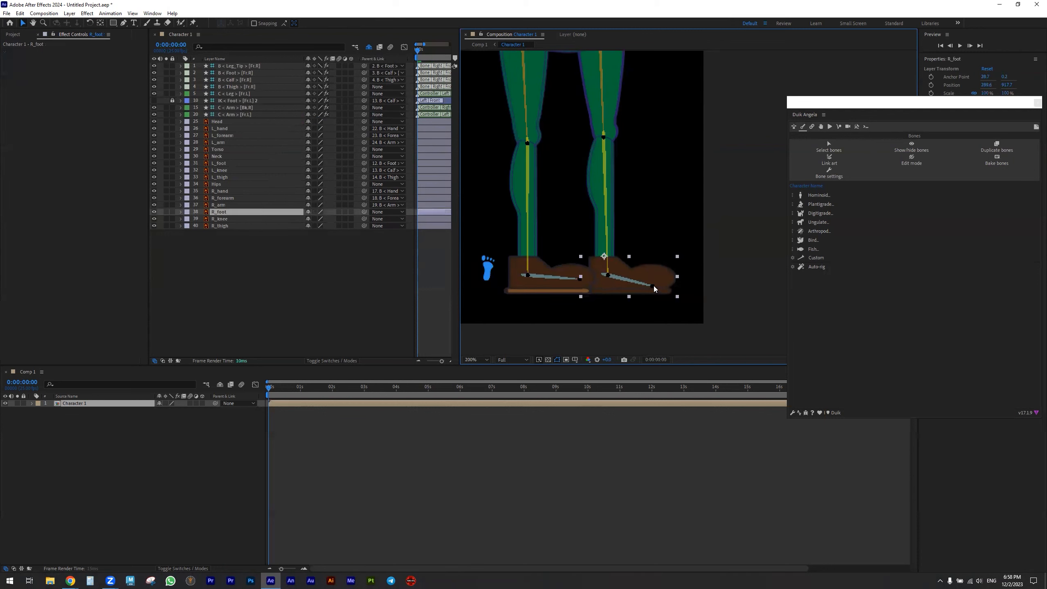
drag(652, 286, 659, 282)
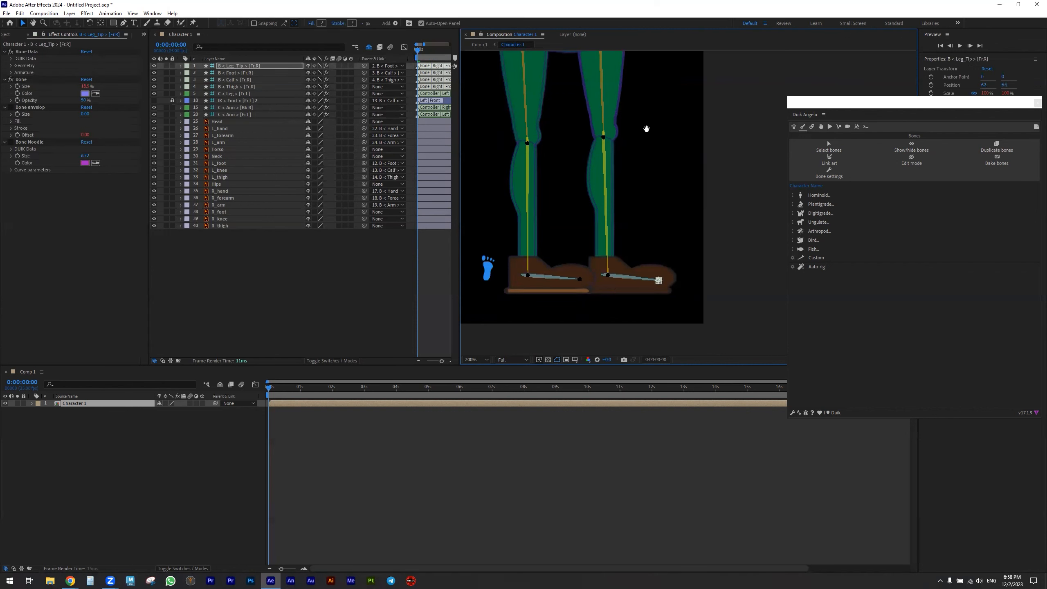
Parent R_thigh, R_knee and R_foot to the right Thigh, Calf and Foot bones, and the Thigh bone to Hips.
drag(645, 131, 650, 203)
key(v)
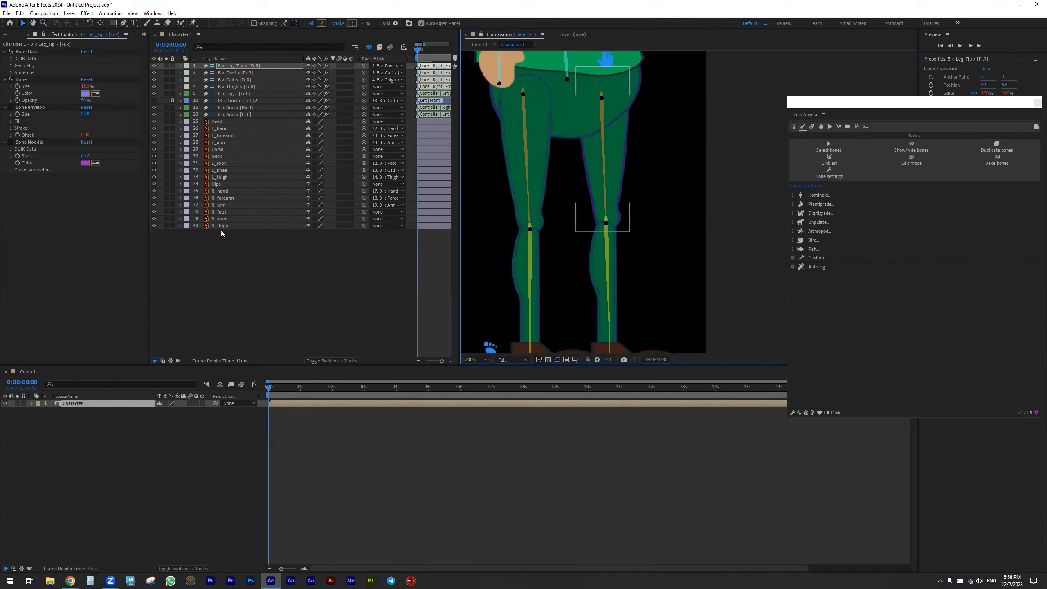
drag(363, 226, 215, 89)
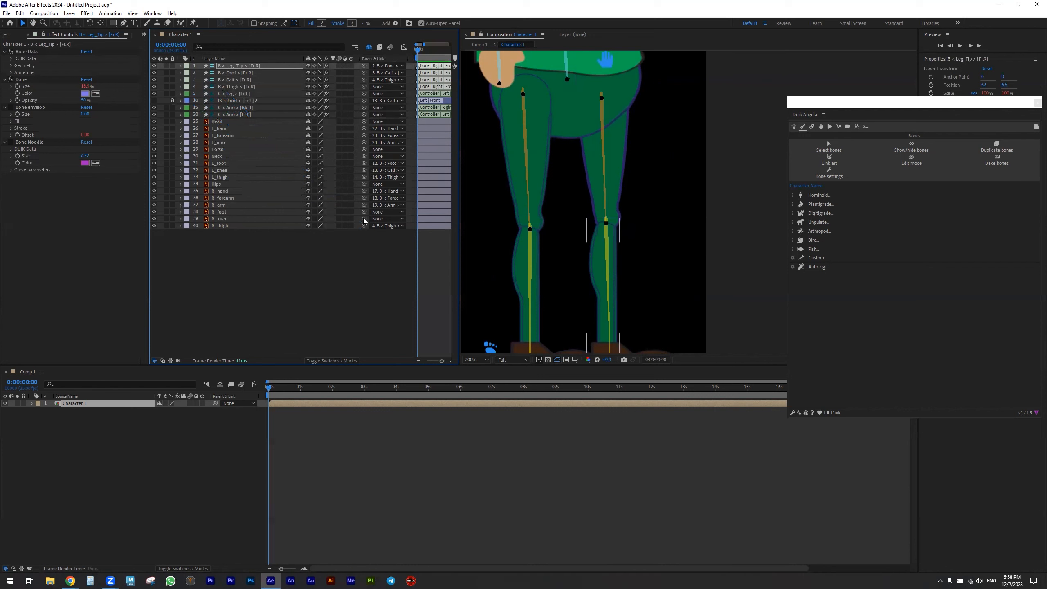
drag(364, 218, 224, 80)
drag(365, 211, 243, 73)
click(235, 87)
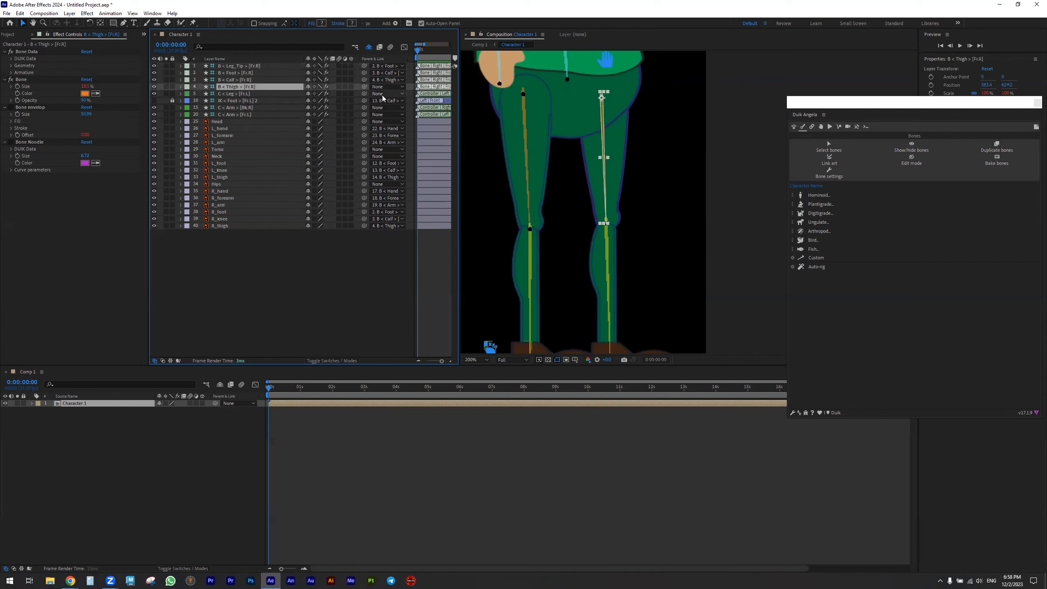
drag(364, 87, 206, 185)
Test-move the right leg's bones one at a time, undoing each move.
drag(607, 312, 653, 286)
key(ctrl+z)
drag(603, 153, 659, 175)
drag(666, 258, 619, 205)
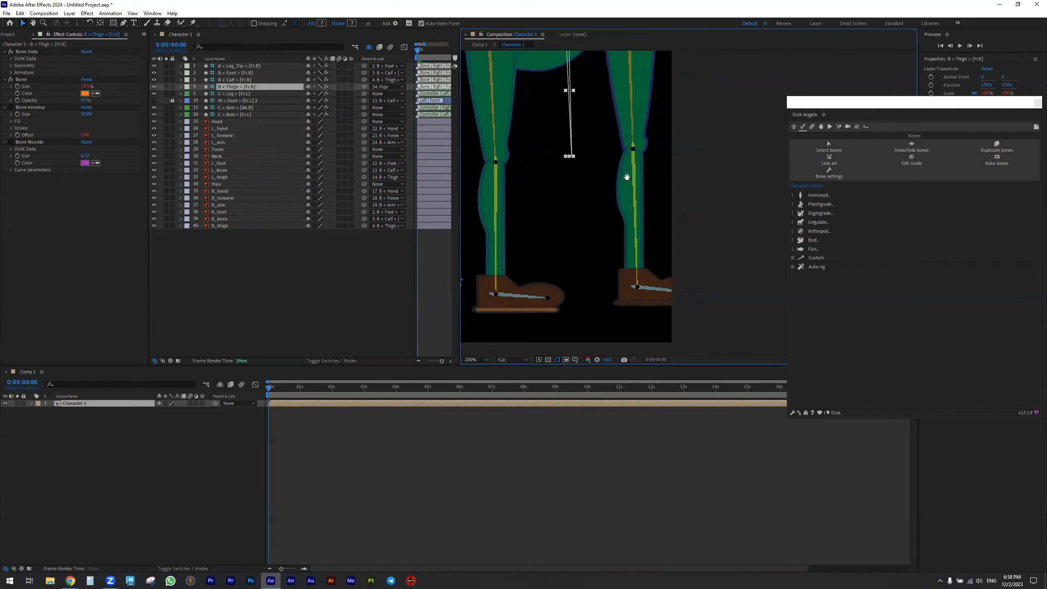
scroll(615, 204, down, 3)
key(ctrl+z)
drag(599, 249, 643, 260)
key(ctrl+z)
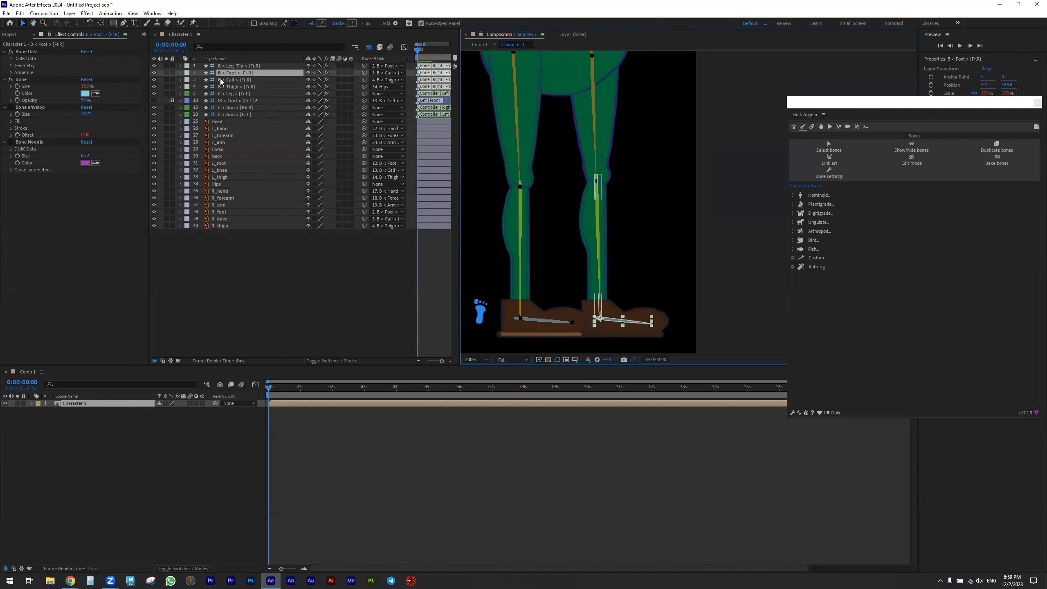
Auto-rig the right leg's Leg_Tip, Foot, Calf and Thigh bones, ignoring the suggestion to hide layer controls.
click(240, 66)
shift+click(247, 86)
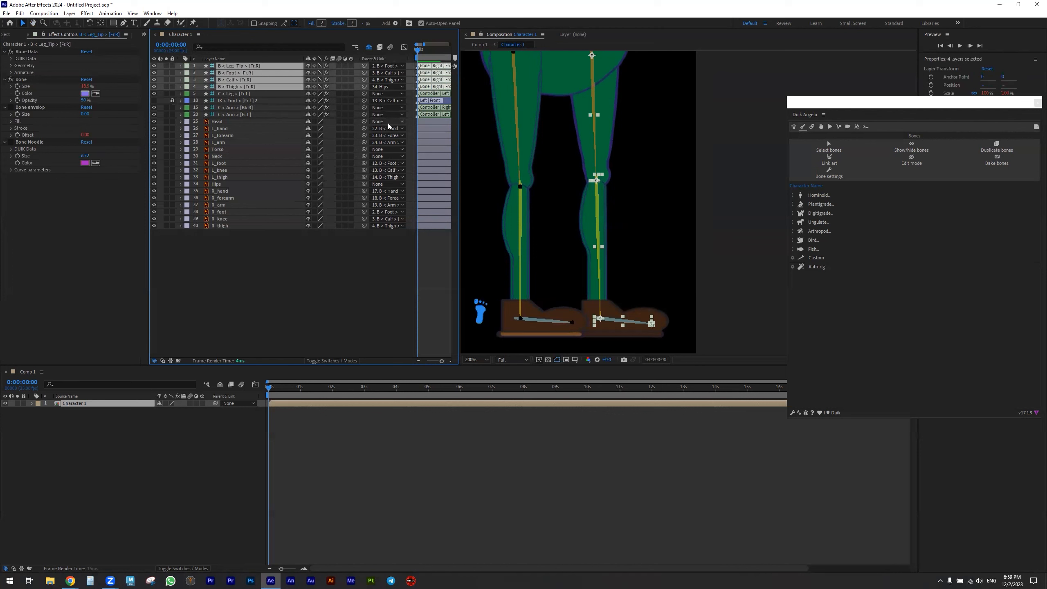
click(818, 268)
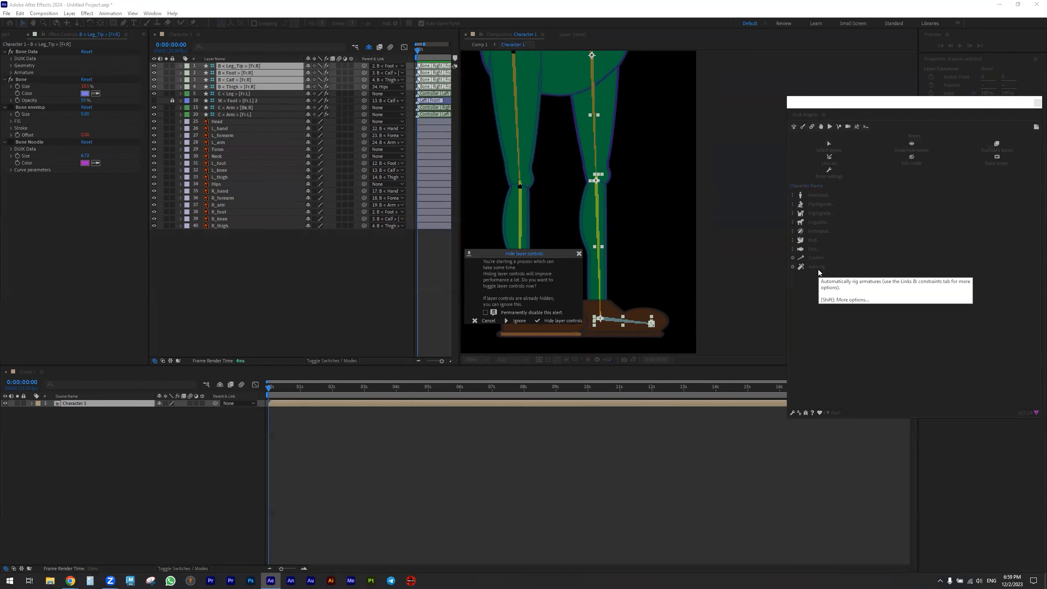
click(520, 321)
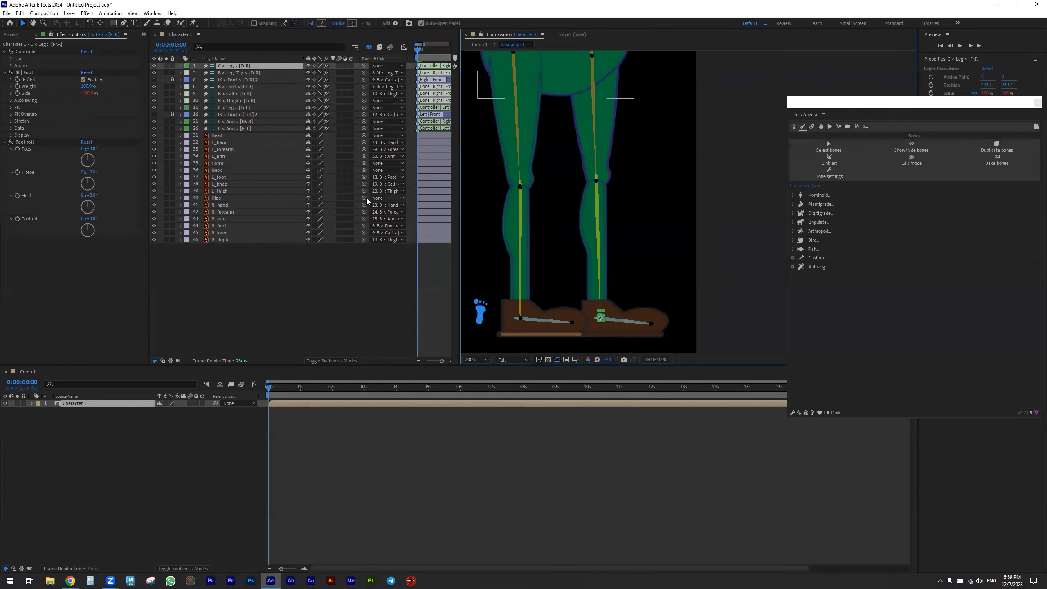
Enlarge the right leg controller's foot icon.
click(11, 59)
click(91, 80)
drag(92, 79, 93, 83)
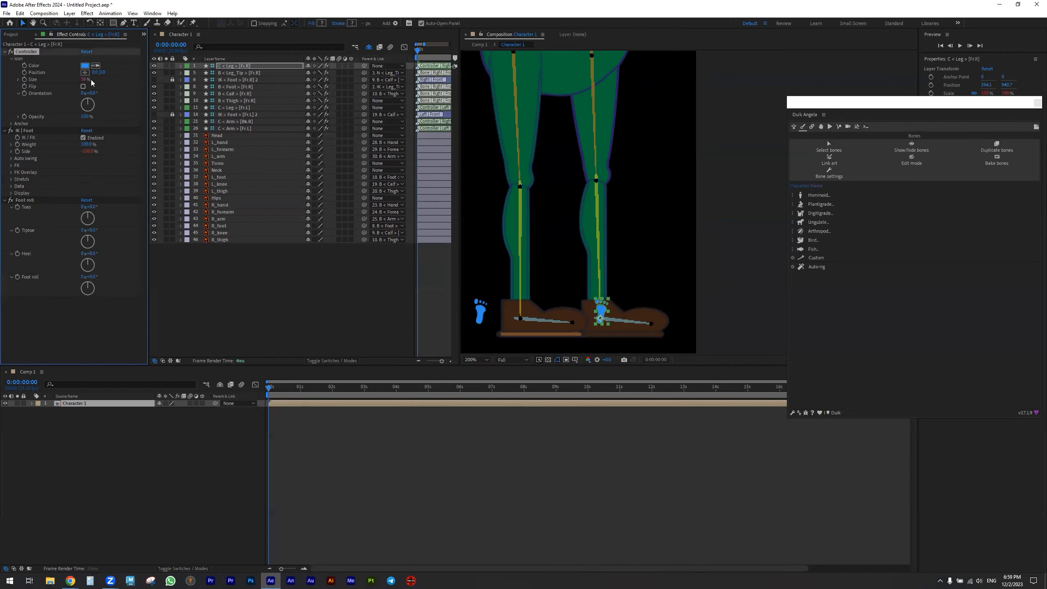
Turn off Auto Stretch for the right leg controller and offset its icon horizontally to sit in front of the shoe.
click(11, 179)
click(83, 186)
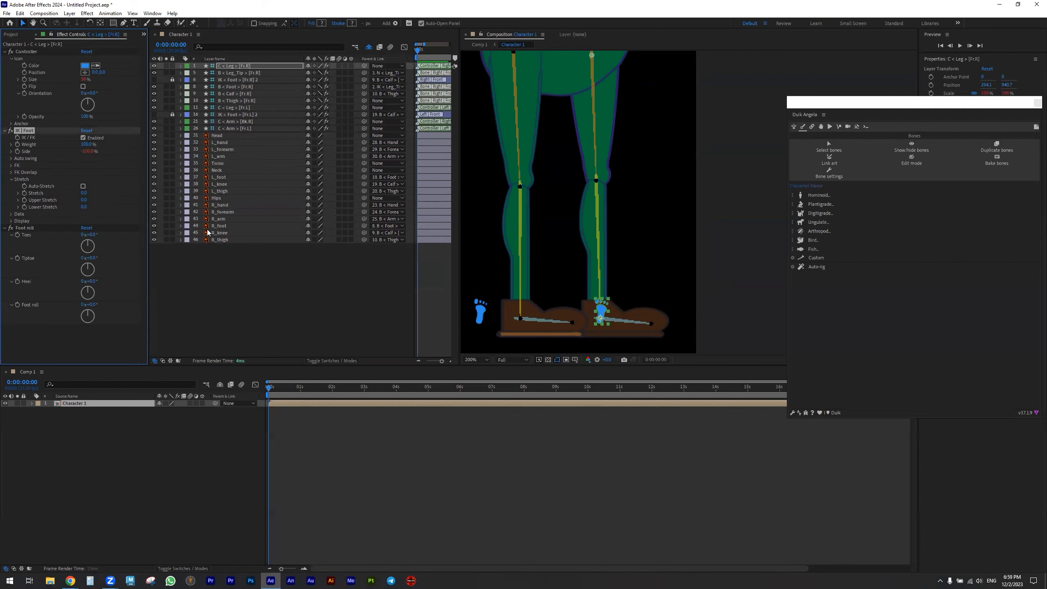
drag(97, 72, 133, 71)
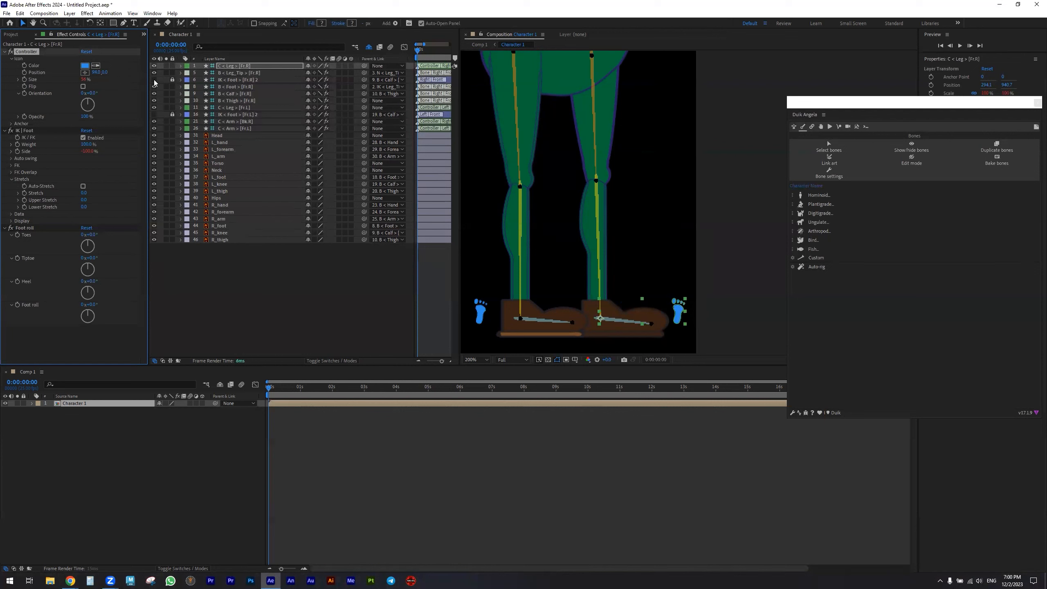
Test-move the right leg controller up and forward to check the knee bend, and undo the move.
scroll(687, 284, down, 1)
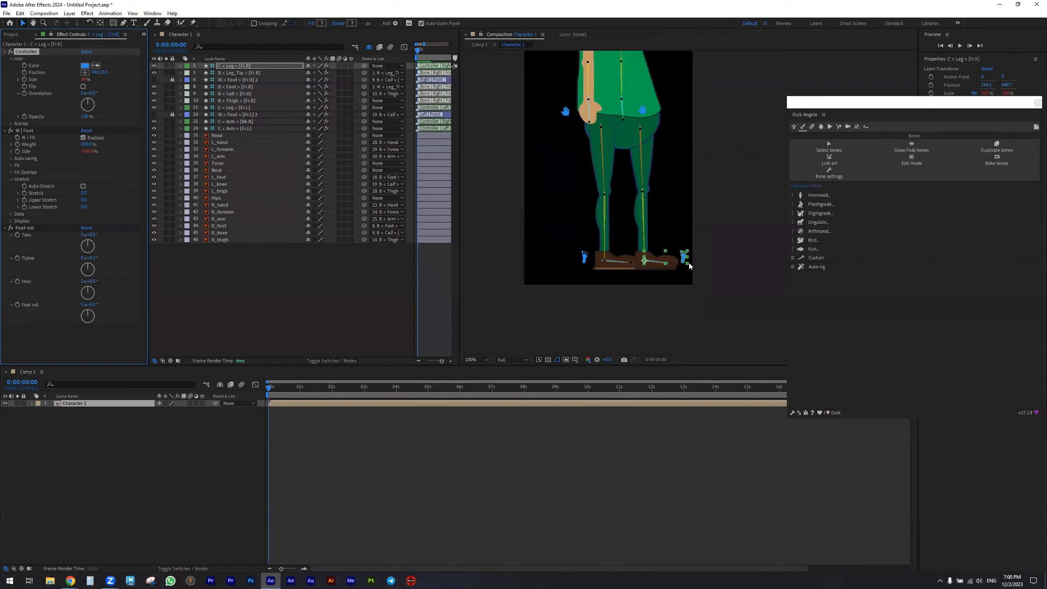
drag(690, 266, 708, 242)
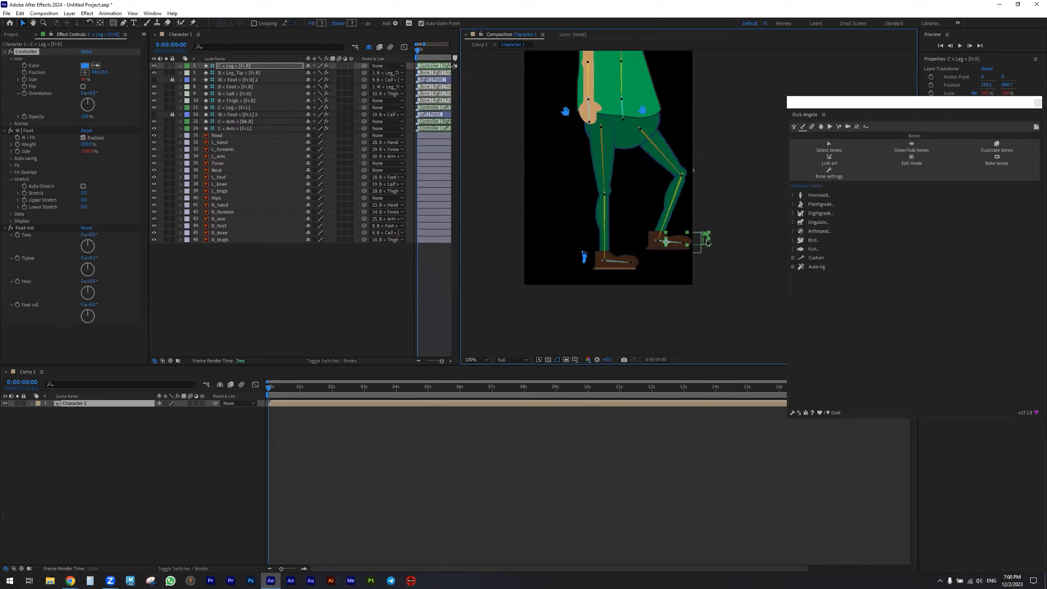
key(ctrl+z)
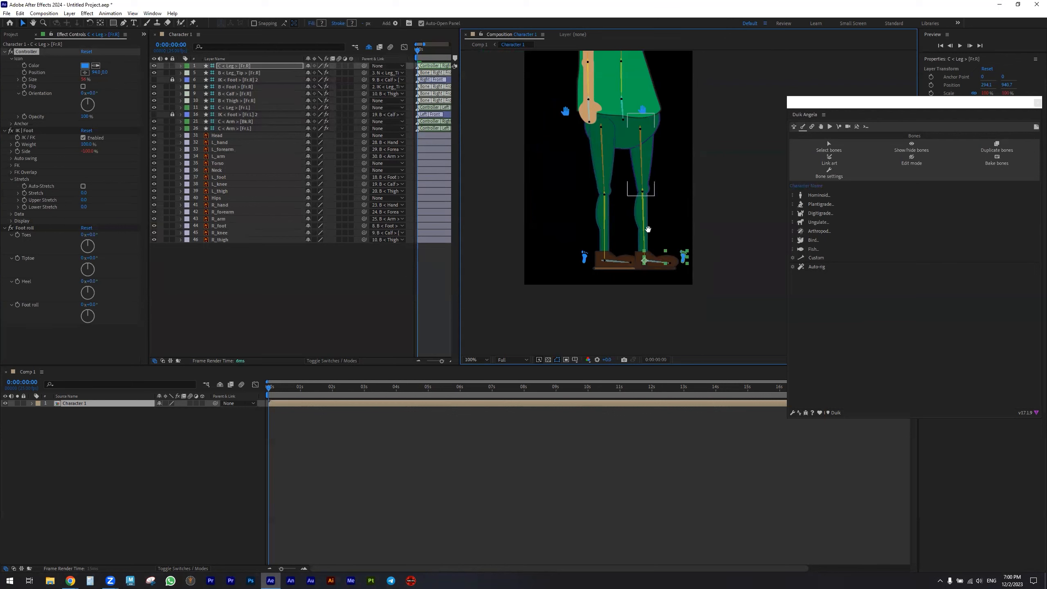
drag(648, 230, 643, 286)
drag(564, 189, 553, 257)
key(v)
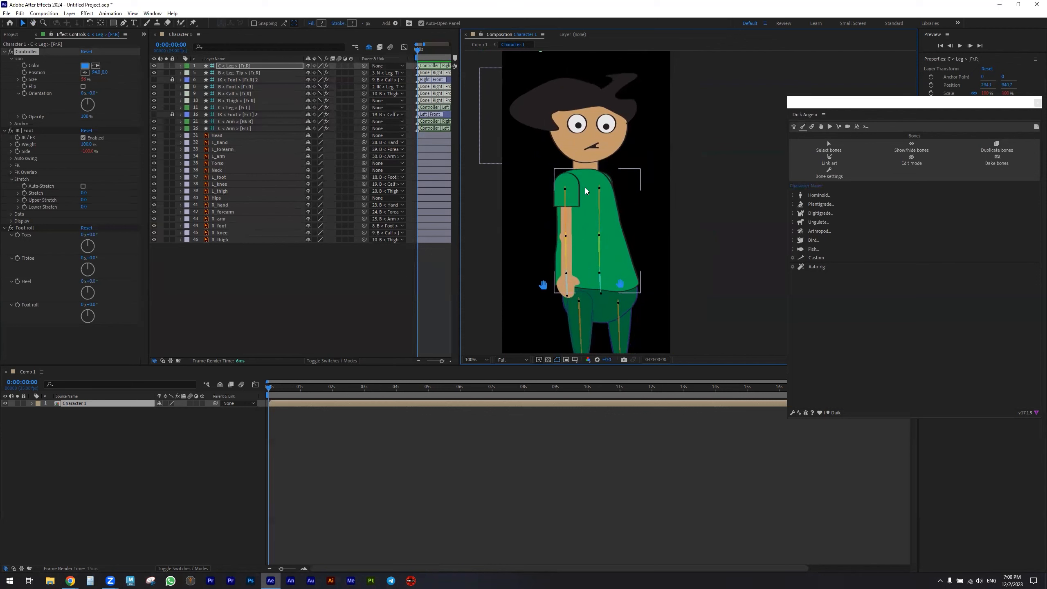
scroll(618, 225, down, 2)
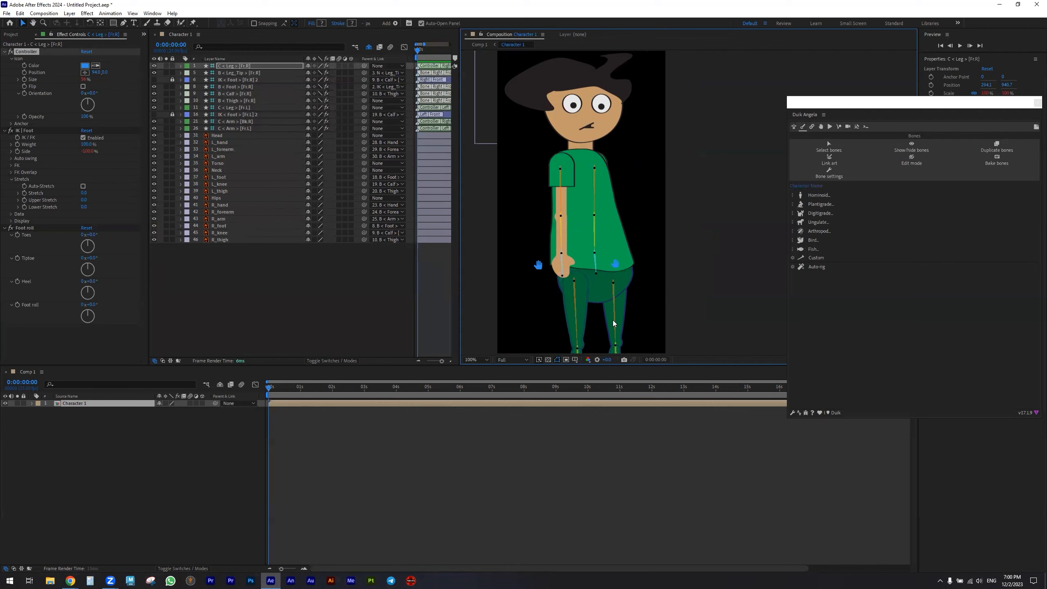
click(5, 53)
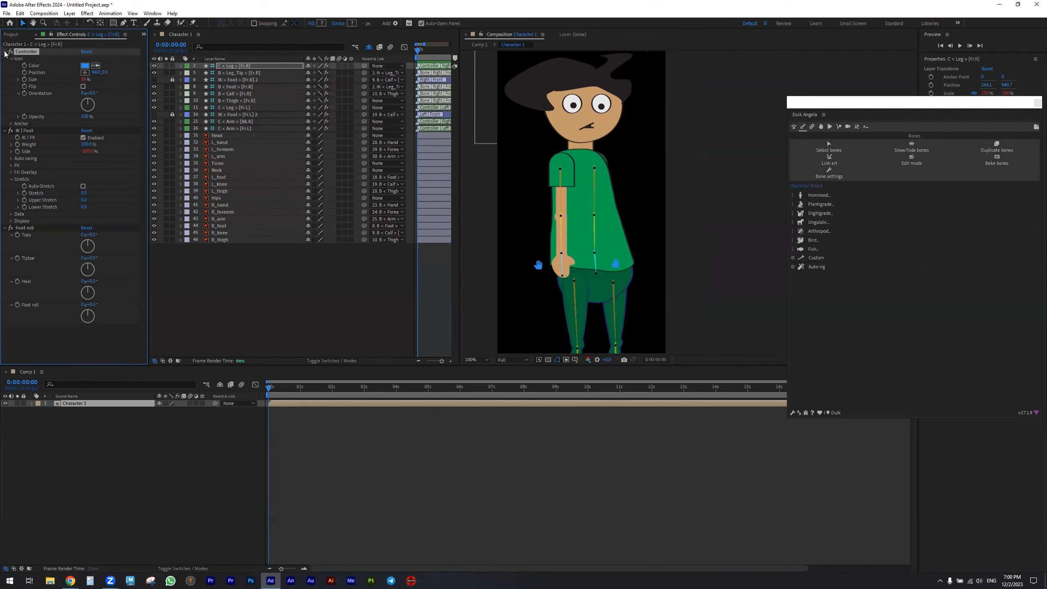
click(6, 60)
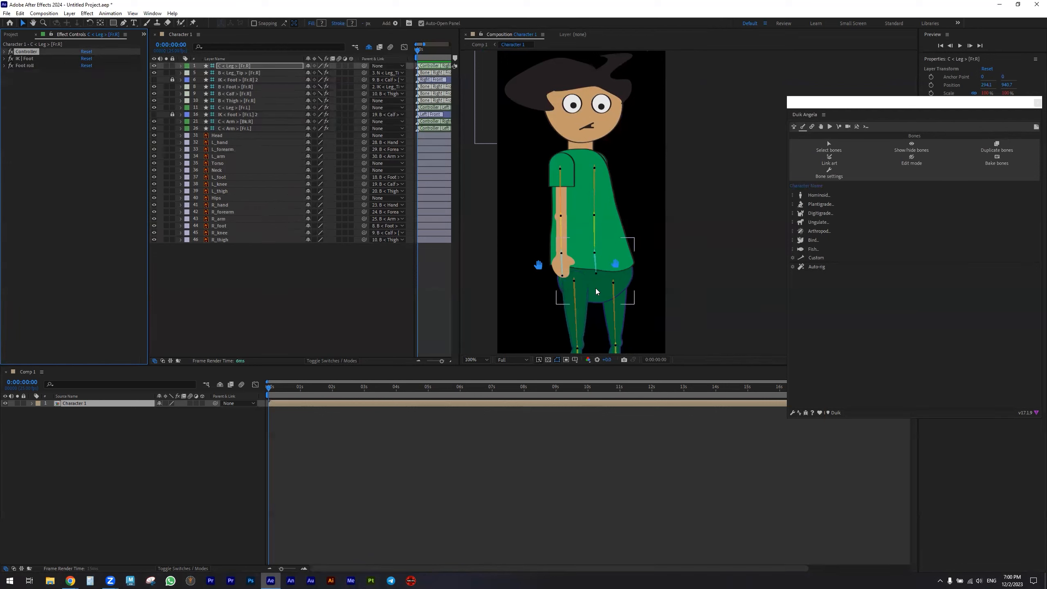
click(596, 288)
shift+click(592, 229)
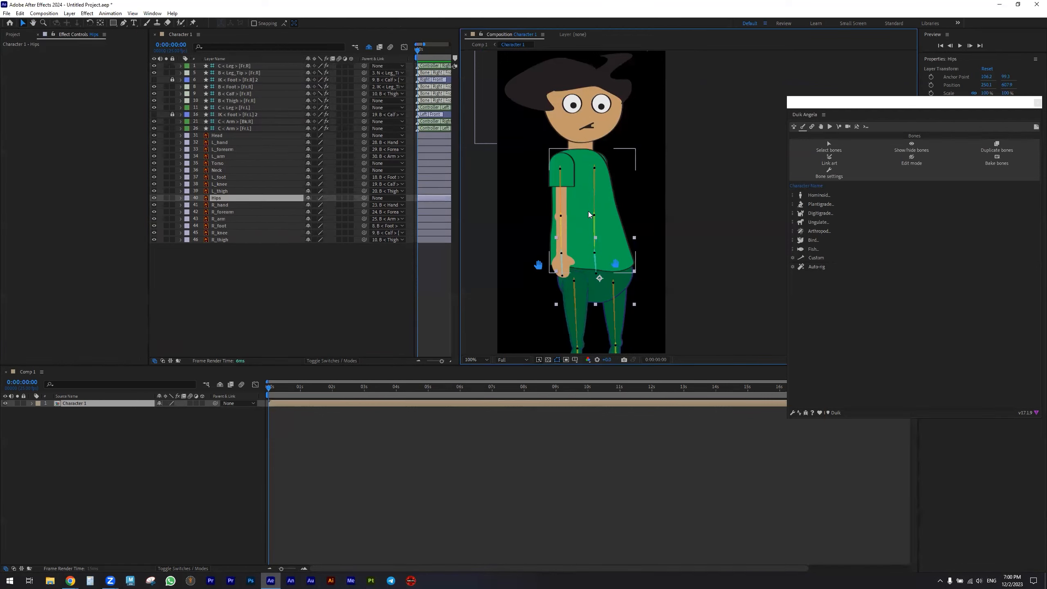
shift+click(582, 144)
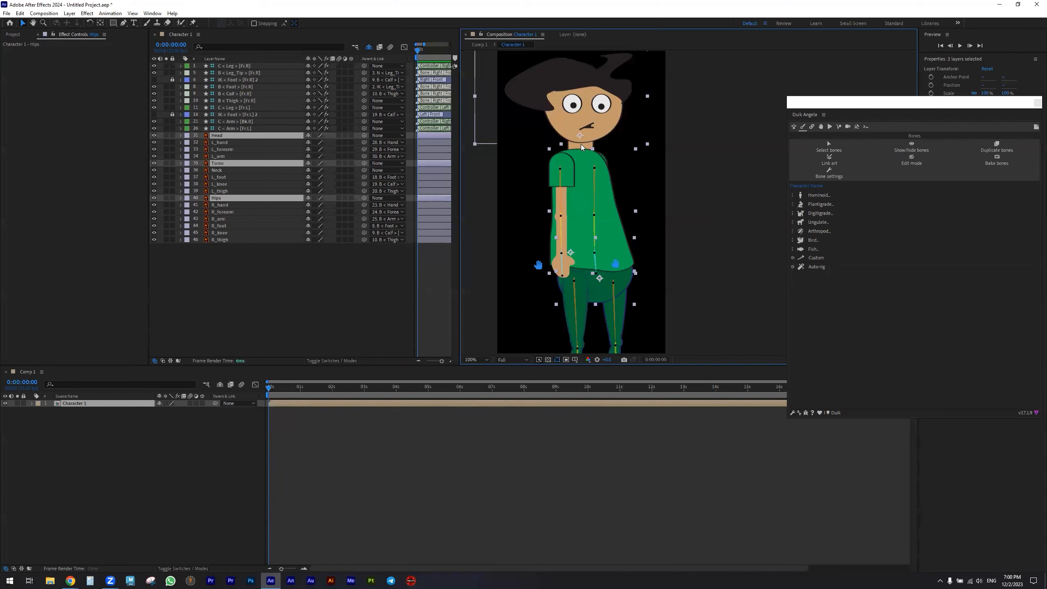
click(697, 181)
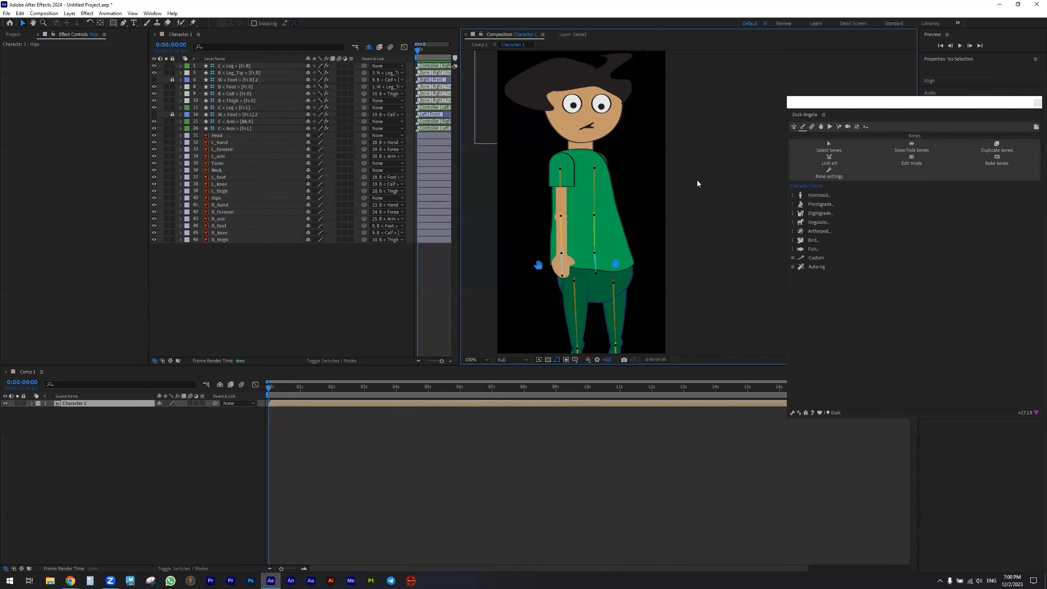
Create spine bones with head and hips included for the Hips, Torso, Neck and Head artwork layers.
click(598, 290)
click(601, 292)
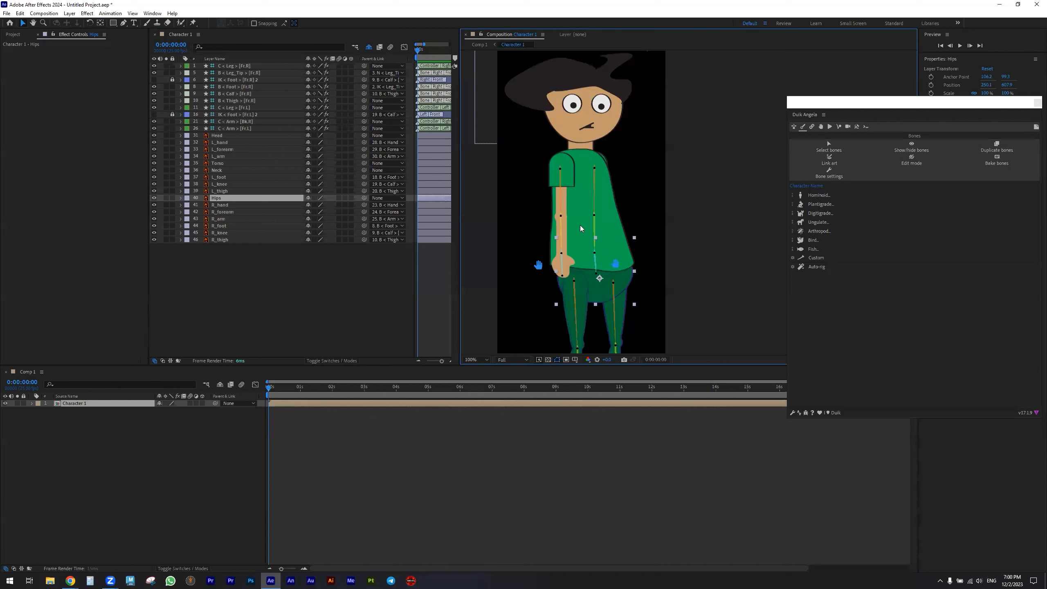
shift+click(582, 212)
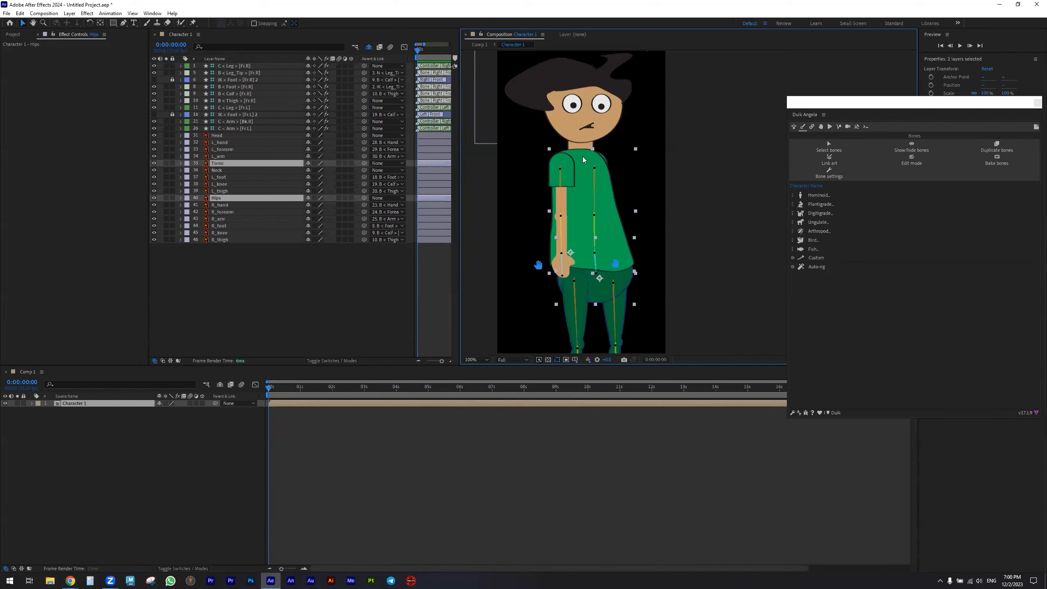
shift+click(582, 145)
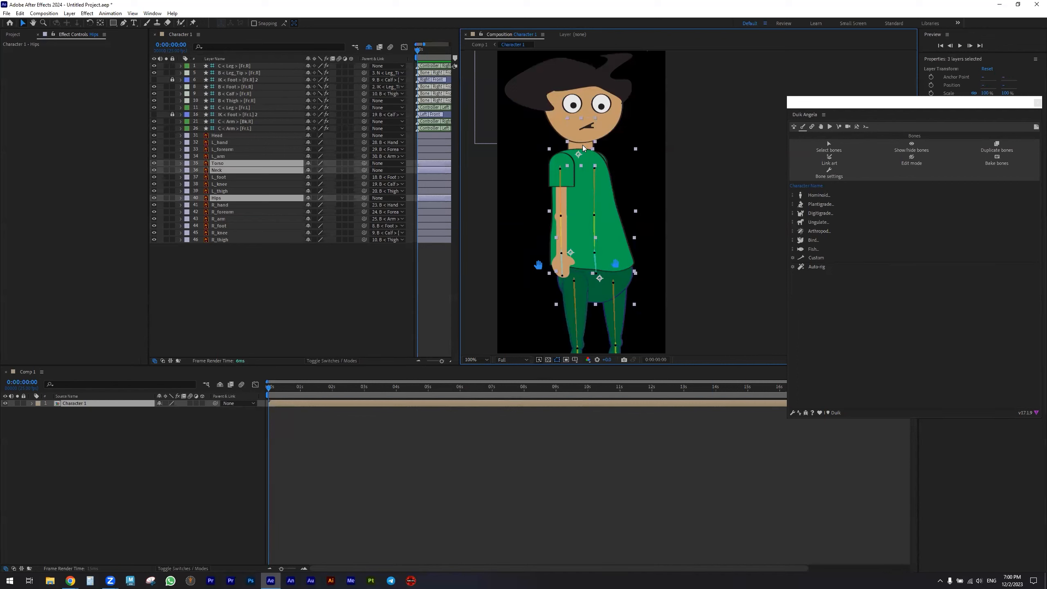
shift+click(600, 106)
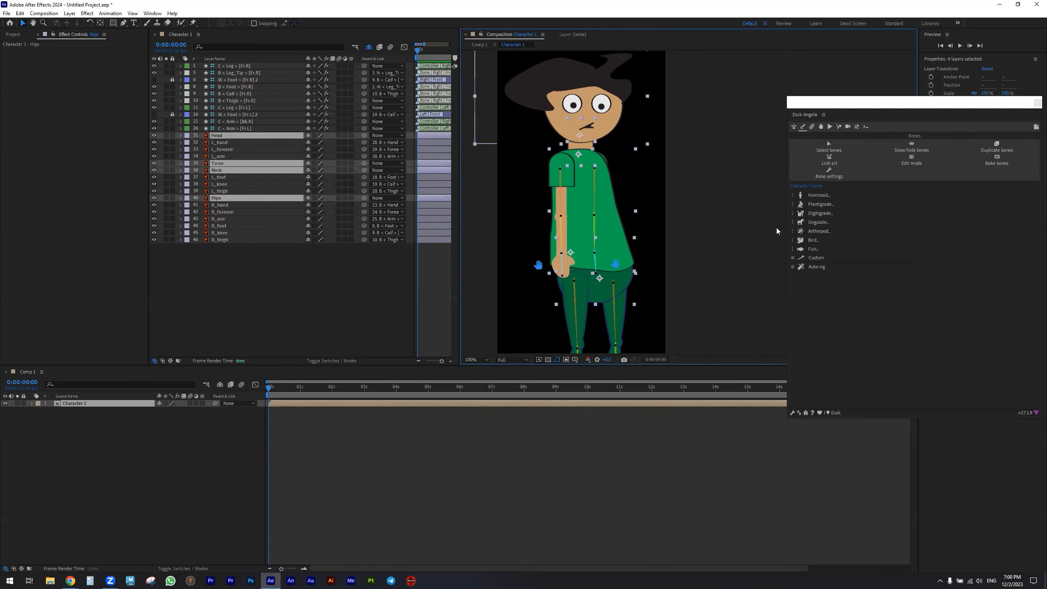
click(800, 196)
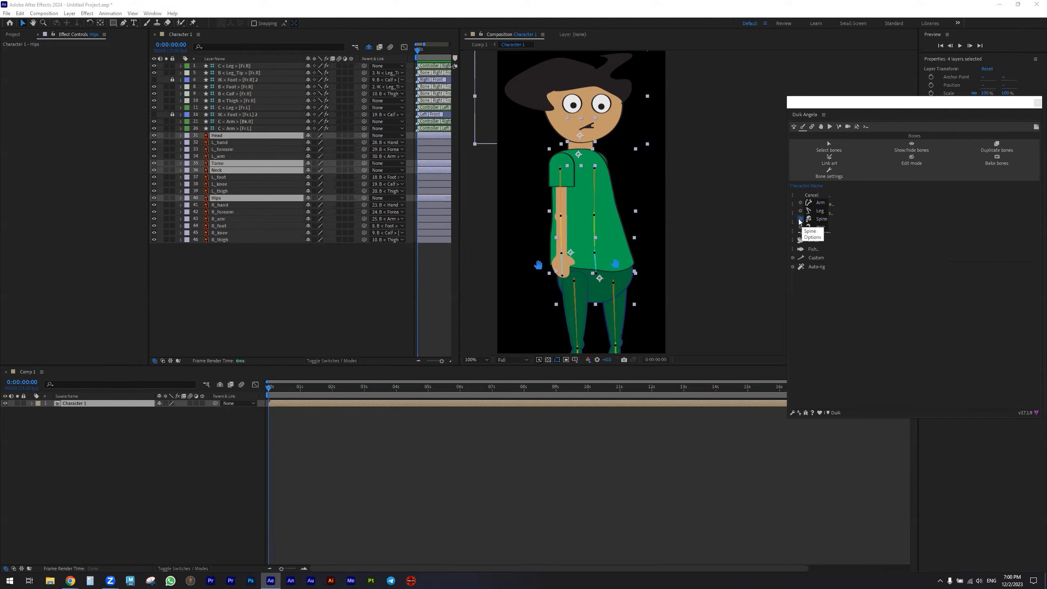
click(800, 221)
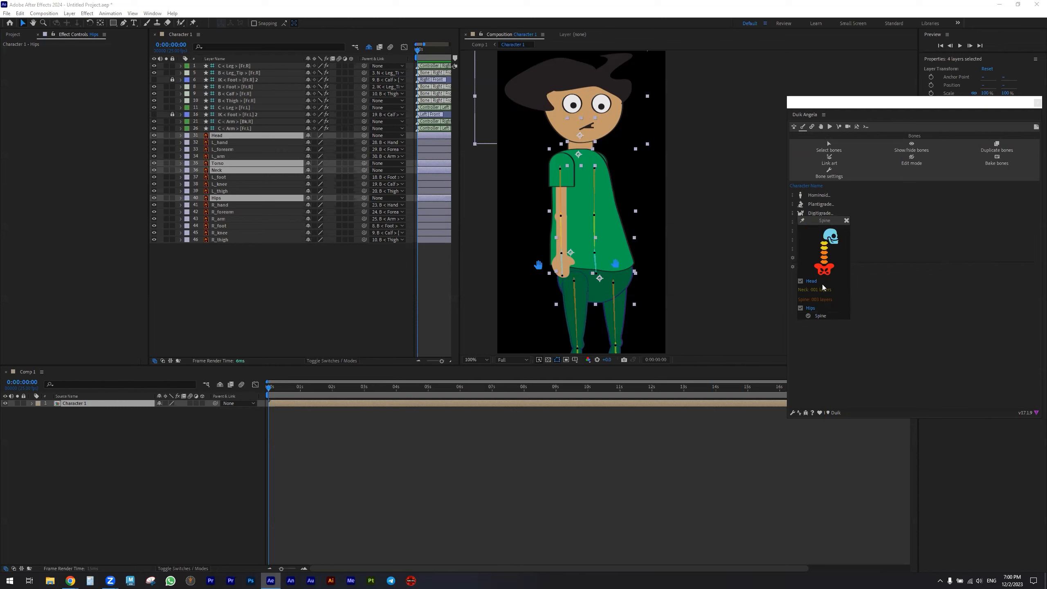
click(820, 316)
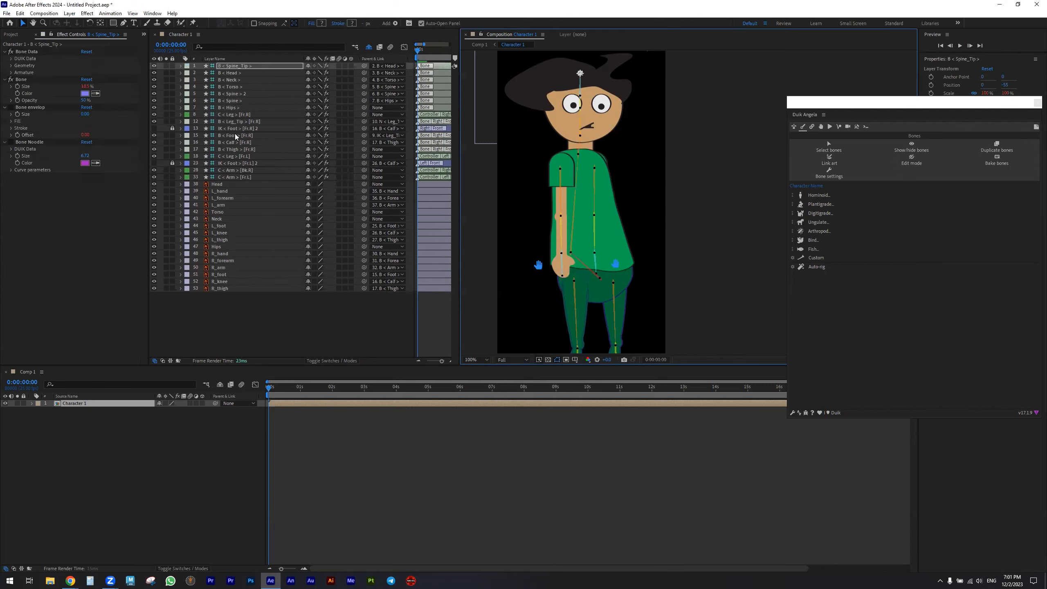
Mark the right leg's Leg_Tip, Foot, Calf and Thigh bones as shy to hide them from the layer list.
click(227, 121)
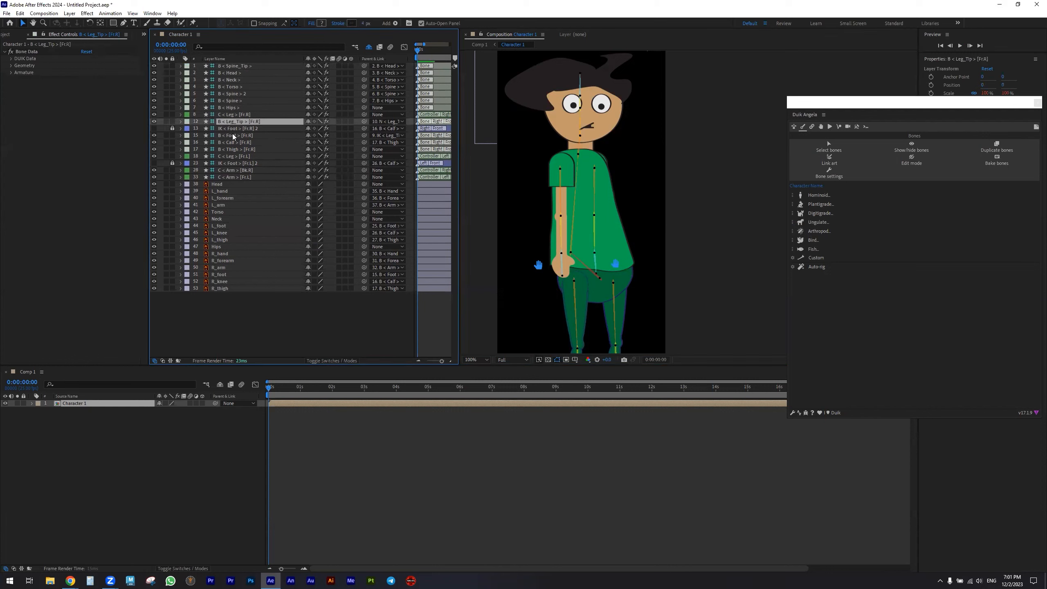
ctrl+click(233, 135)
ctrl+click(234, 141)
ctrl+click(234, 148)
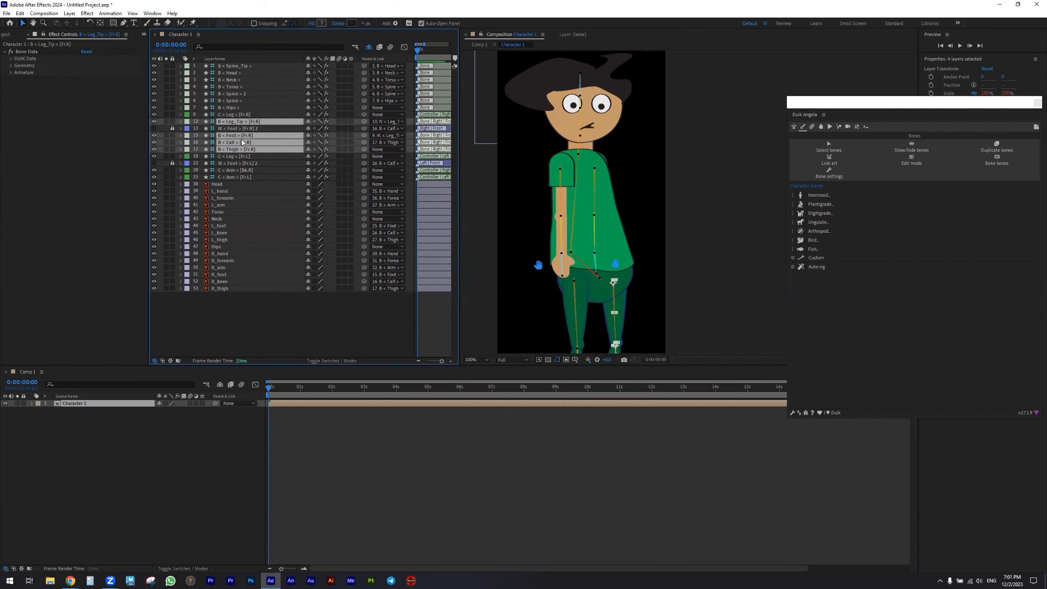
click(309, 120)
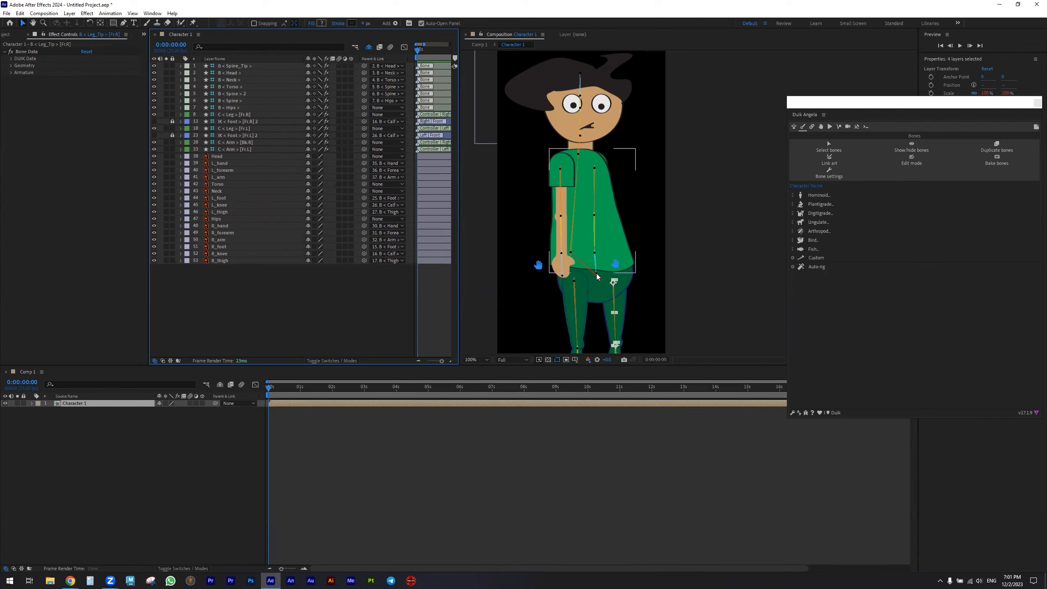
Delete the two surplus bones, Spine and Spine 2, keeping the Hips and Torso bones.
click(579, 263)
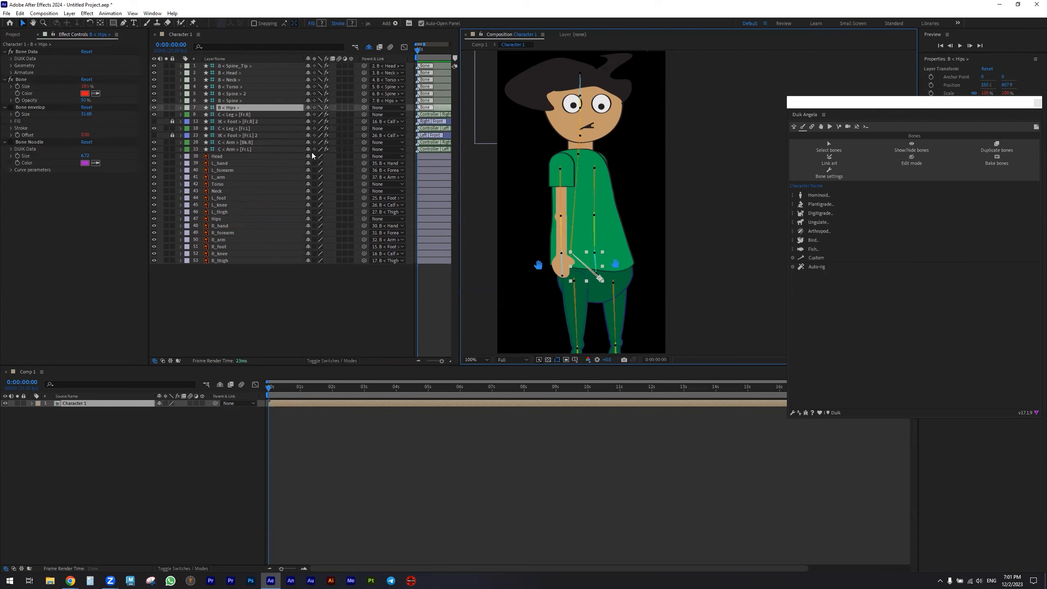
click(235, 88)
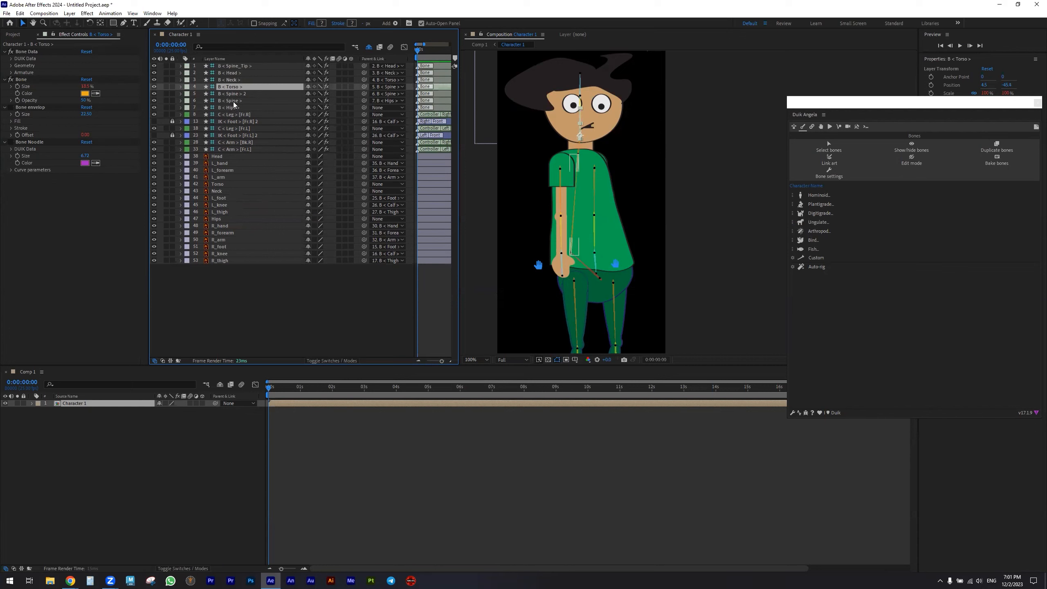
click(234, 101)
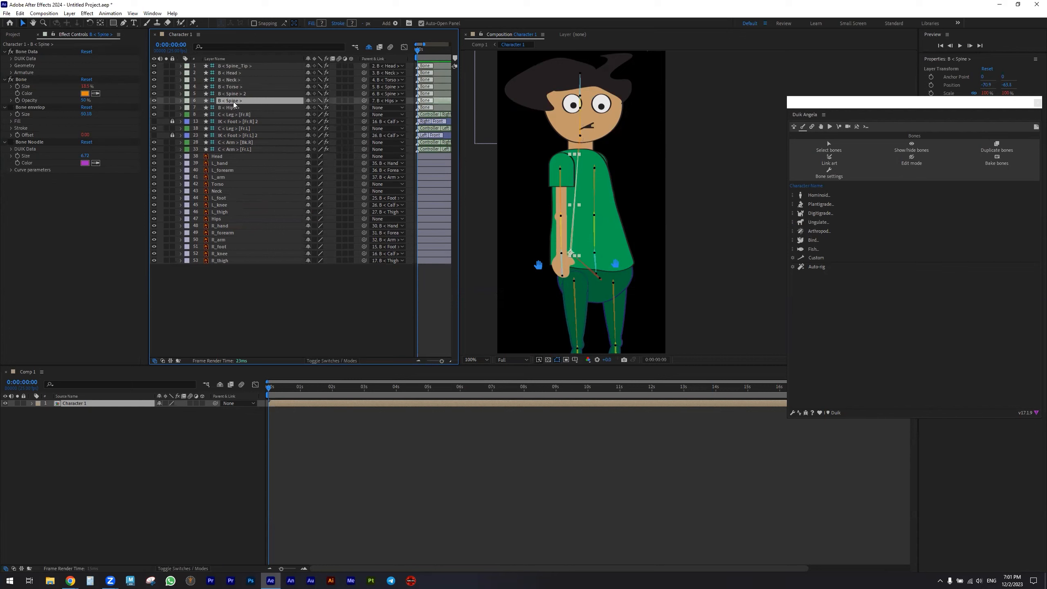
key(Delete)
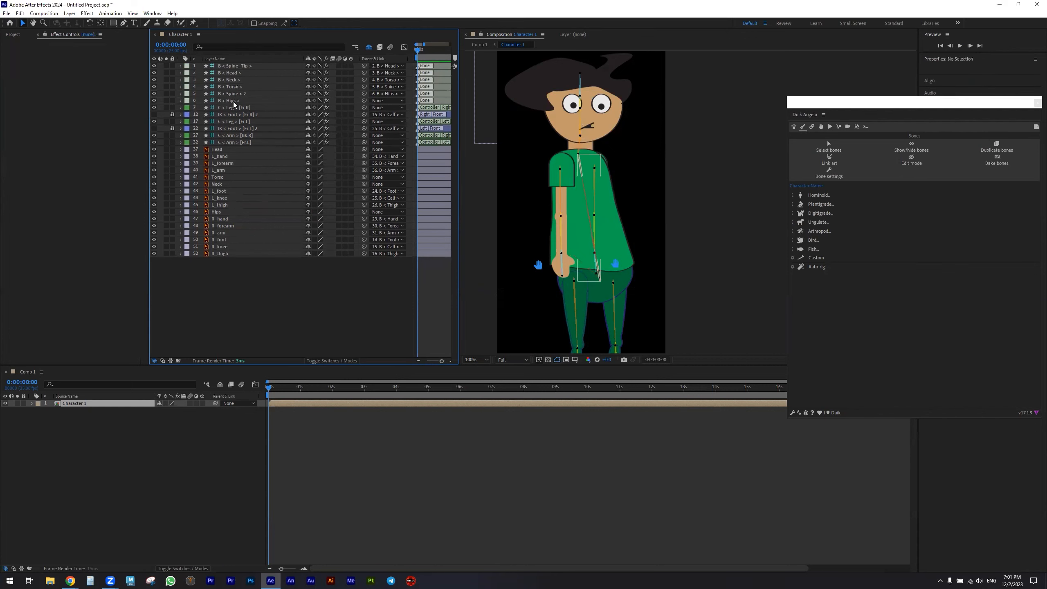
click(234, 95)
key(Delete)
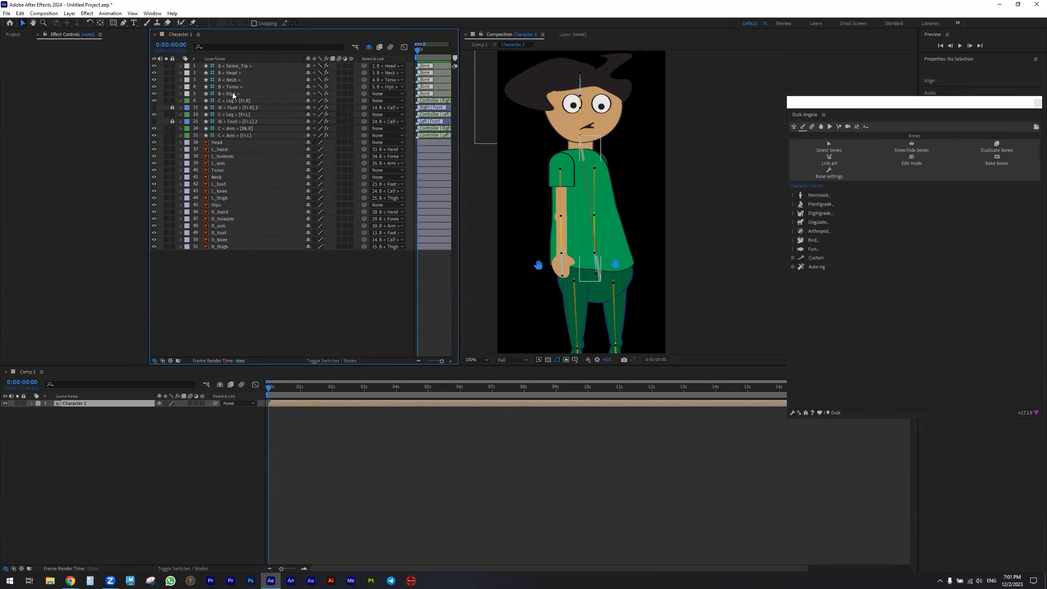
Move the Hips bone to the middle of the pelvis, between the tops of the two thigh bones.
click(233, 93)
scroll(611, 297, up, 1)
drag(569, 223, 533, 218)
scroll(534, 219, up, 1)
drag(613, 244, 565, 215)
key(v)
drag(637, 215, 631, 232)
scroll(660, 190, up, 5)
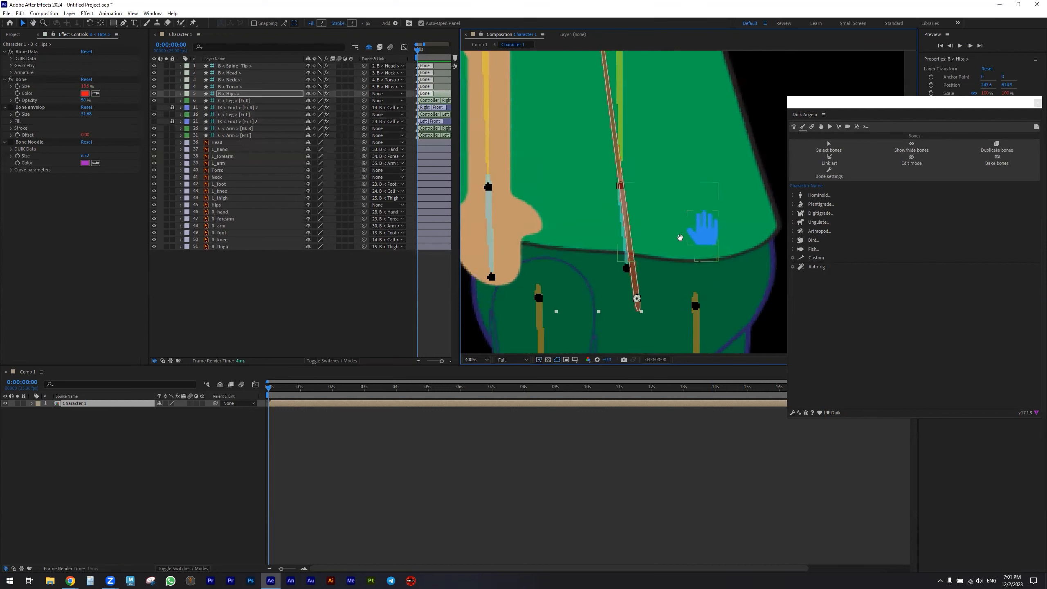
Move the Torso bone, with the neck and head bones attached, from the chin down to the lower shirt beside the front hand.
click(682, 155)
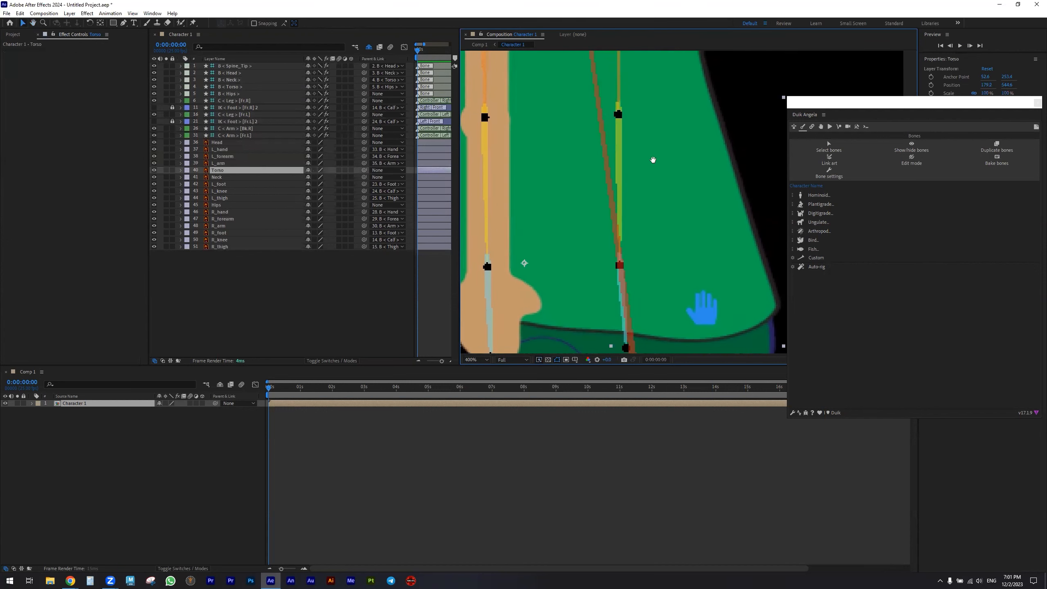
scroll(656, 157, up, 4)
scroll(660, 136, up, 2)
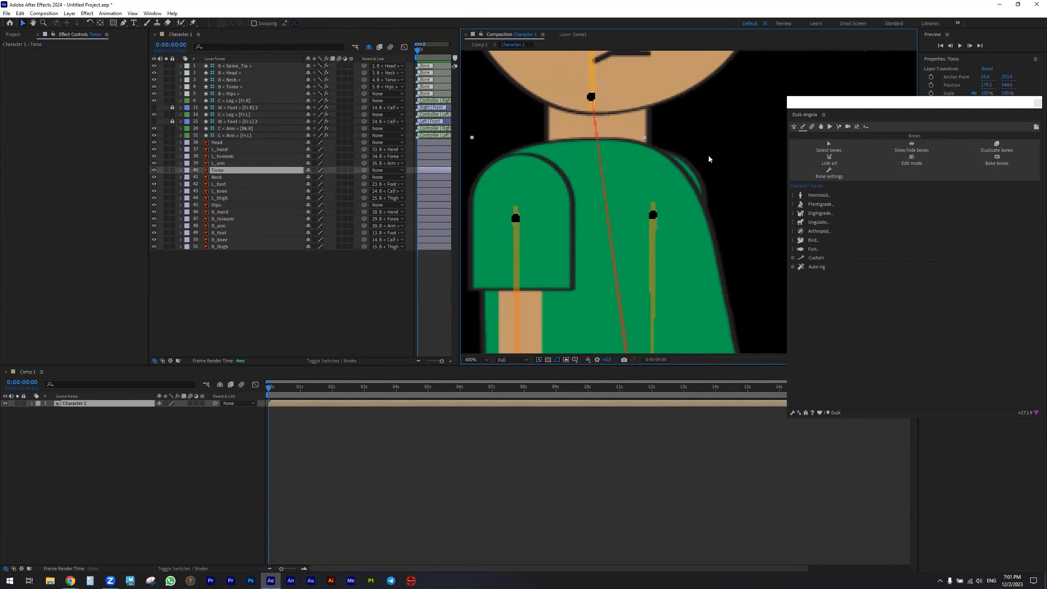
click(752, 107)
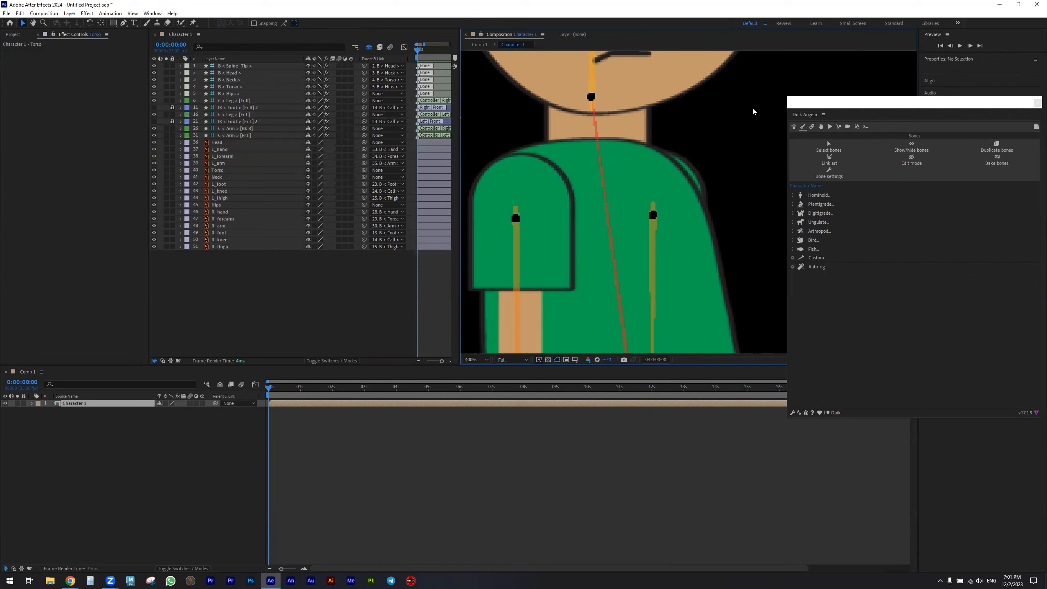
drag(592, 98, 596, 164)
drag(604, 298, 604, 316)
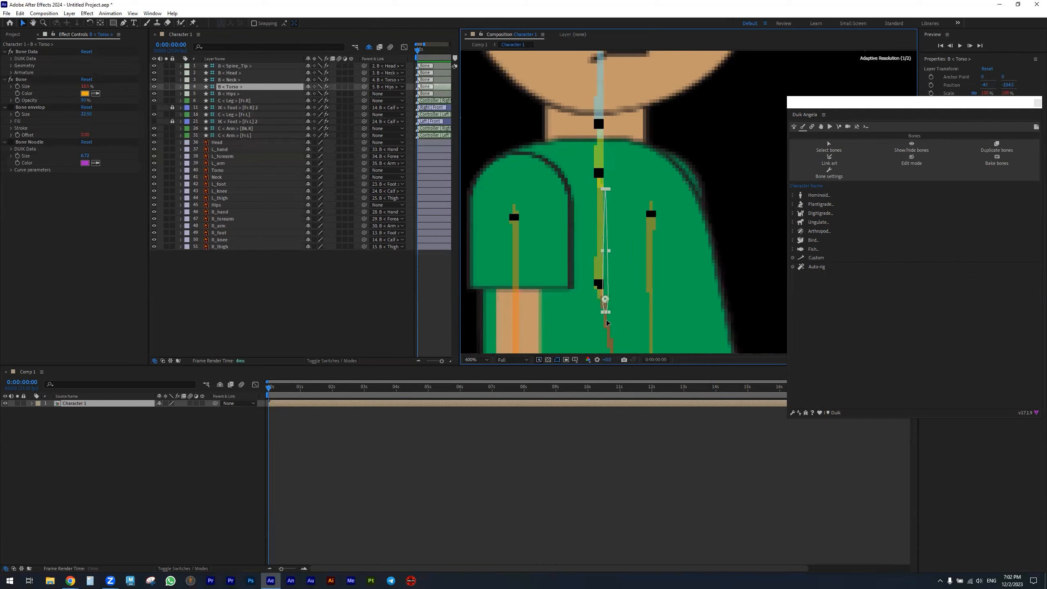
key(h)
drag(645, 280, 640, 250)
key(v)
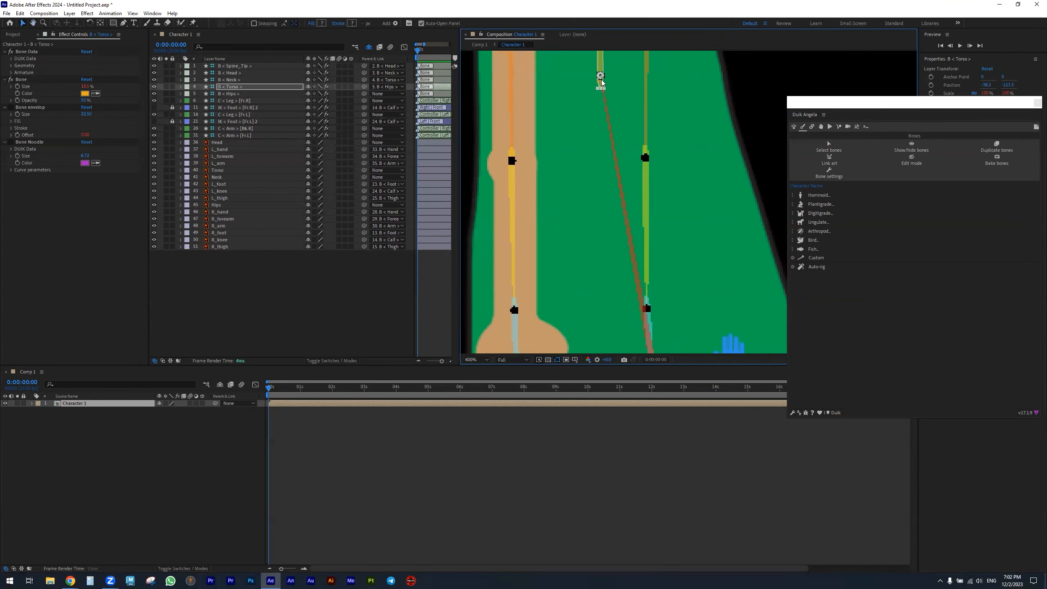
drag(600, 75, 583, 256)
drag(553, 317, 549, 326)
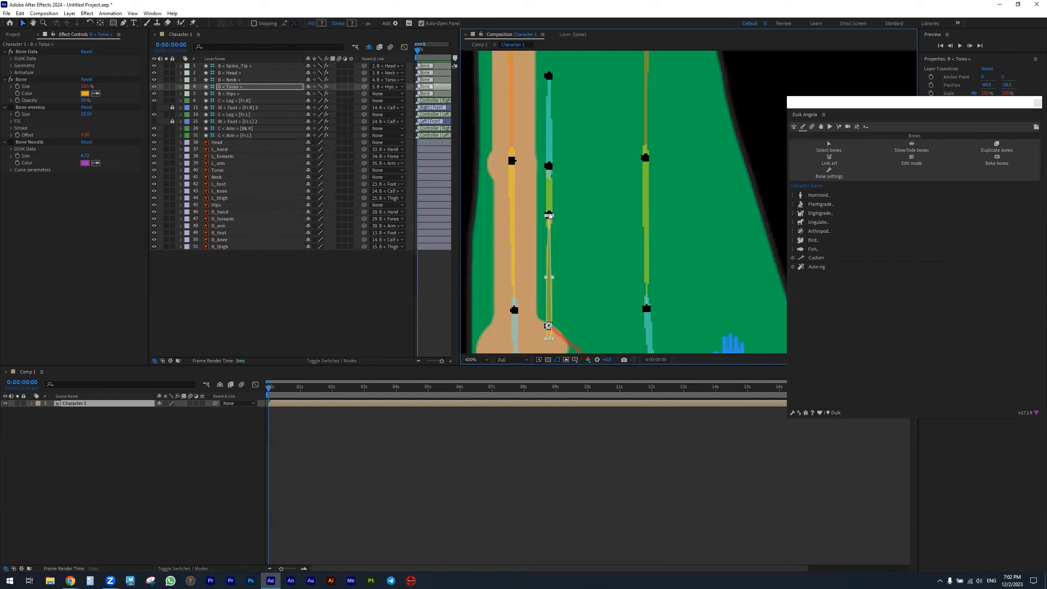
Move the Neck bone up to the base of the neck at the shirt collar.
scroll(561, 222, down, 1)
drag(607, 183, 586, 209)
click(742, 198)
key(space)
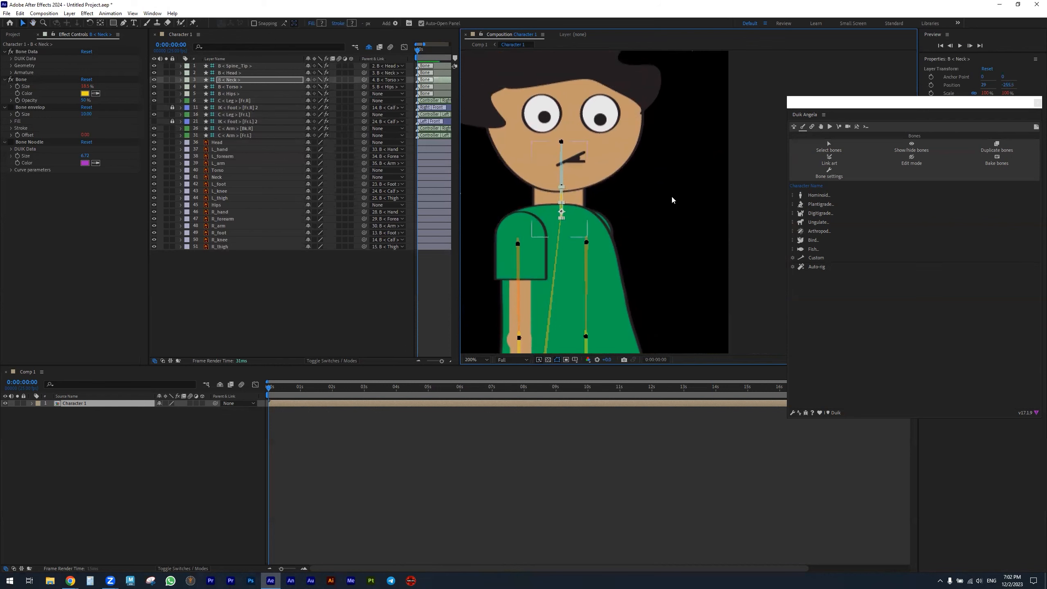
click(750, 191)
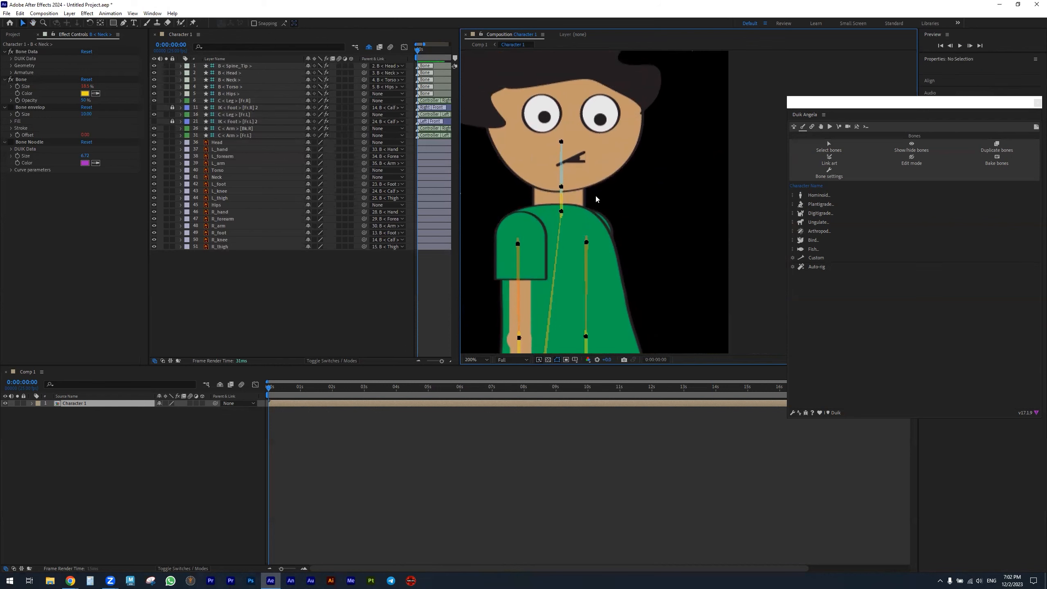
Nudge the Head bone so that it starts at the chin, in line with the neck.
click(561, 192)
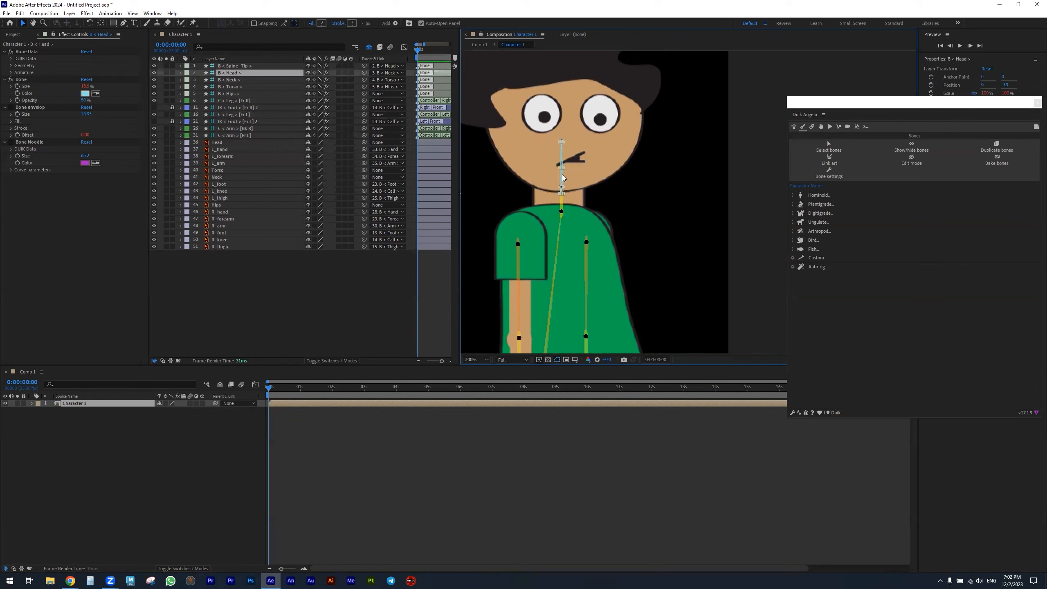
click(229, 67)
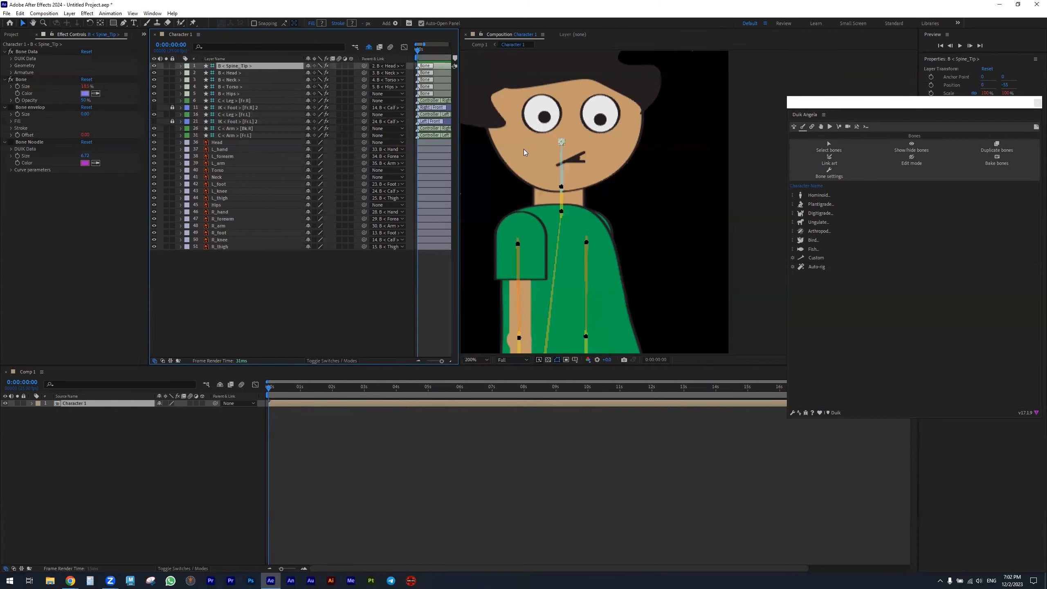
click(565, 169)
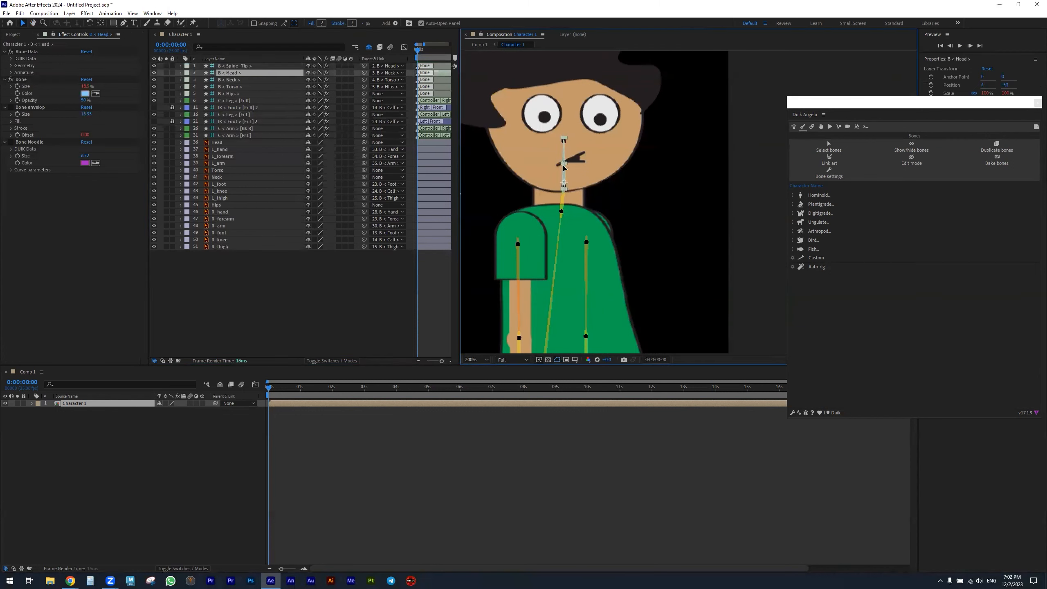
drag(563, 165, 564, 163)
click(644, 227)
Nudge the Torso bone's lower joint slightly forward beside the front hand.
key(space)
drag(650, 234, 620, 103)
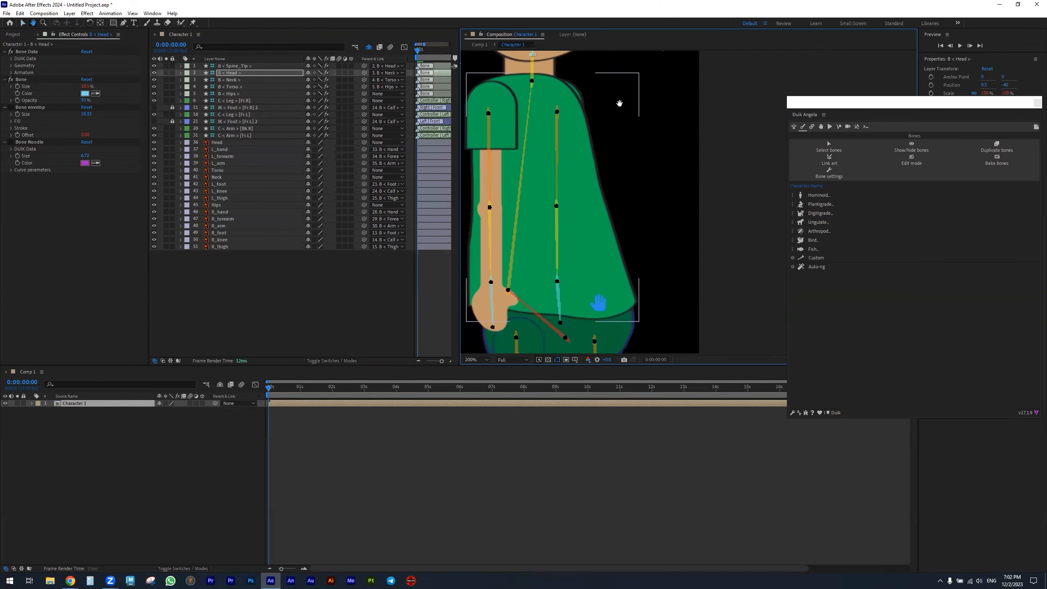
click(508, 291)
drag(518, 294, 511, 292)
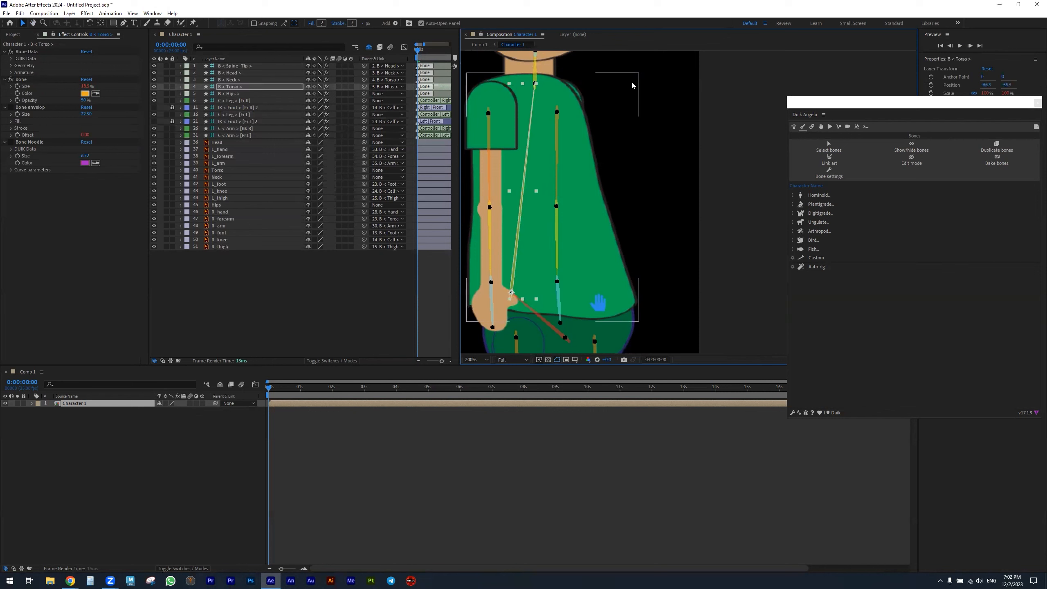
click(667, 89)
Shift the Neck bone slightly back to centre it at the base of the neck.
drag(535, 85, 530, 84)
drag(529, 84, 528, 84)
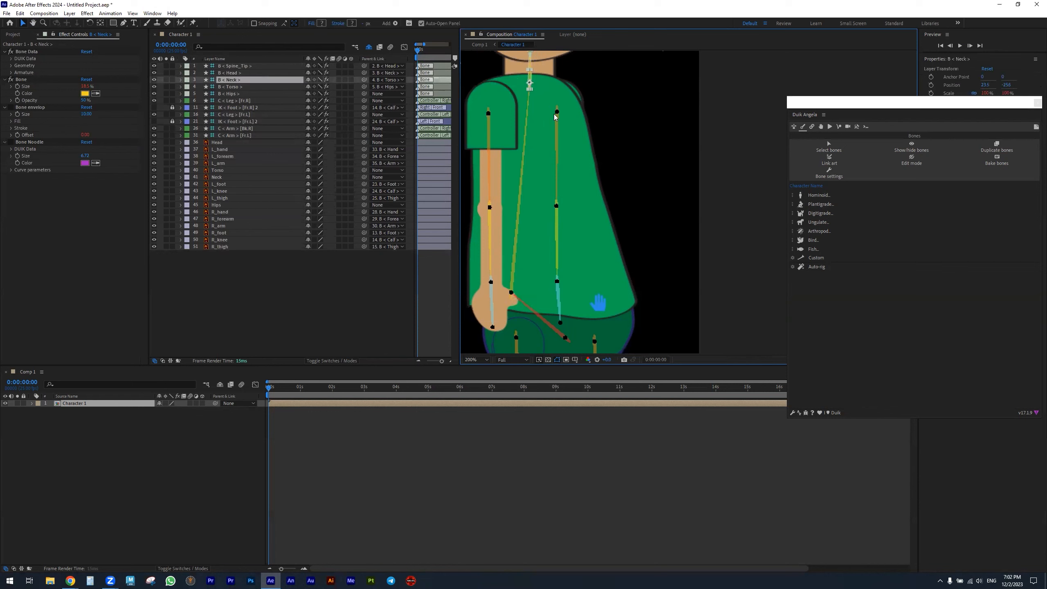
click(659, 144)
drag(692, 180, 725, 230)
scroll(707, 187, down, 1)
drag(671, 194, 629, 181)
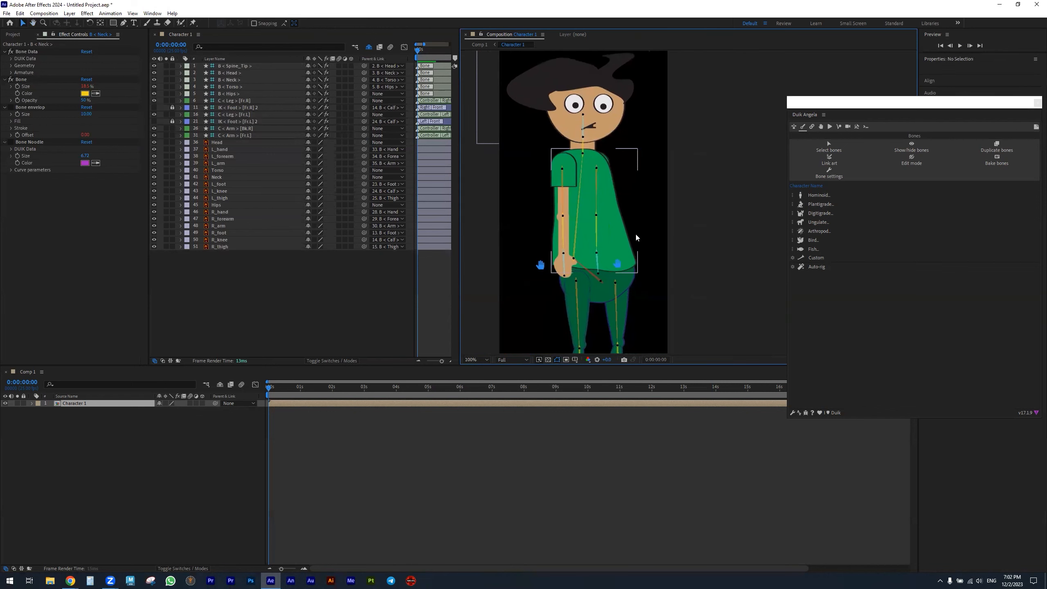
Parent the Hips, Torso, Neck and Head artwork layers to their matching spine bones.
click(593, 275)
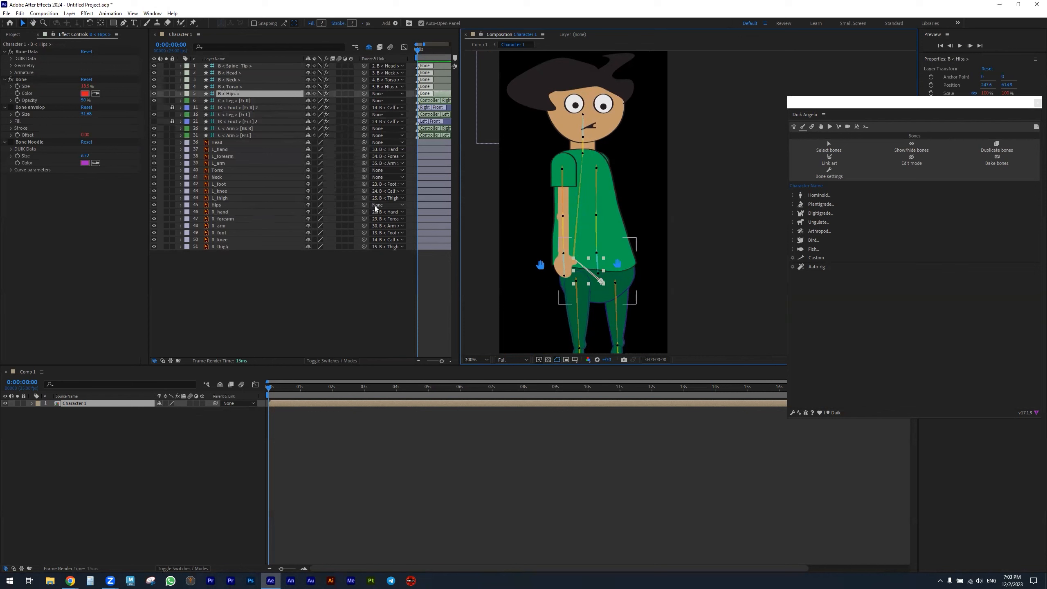
drag(365, 205, 229, 94)
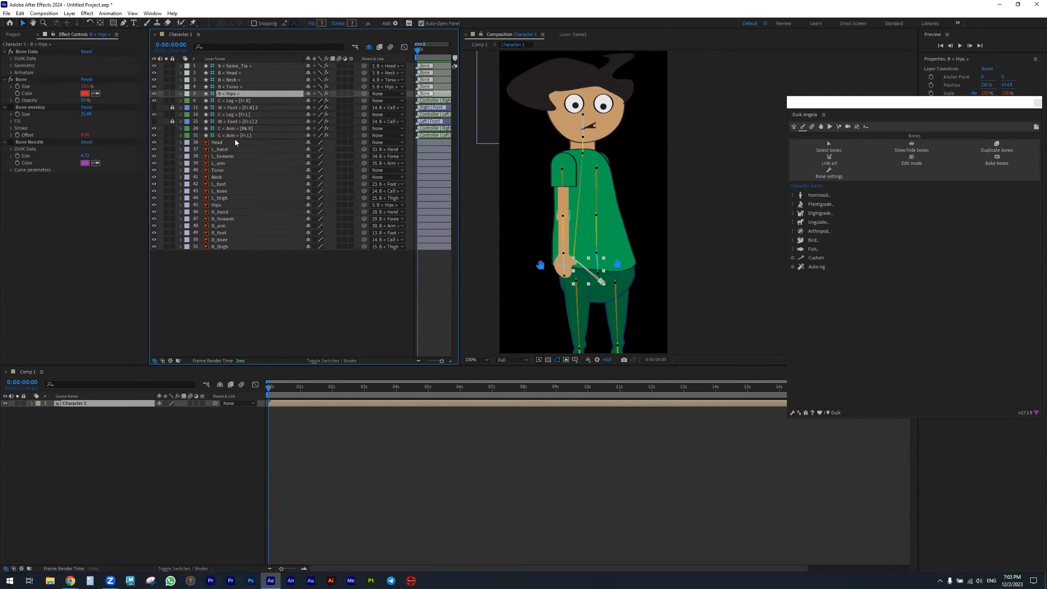
click(222, 170)
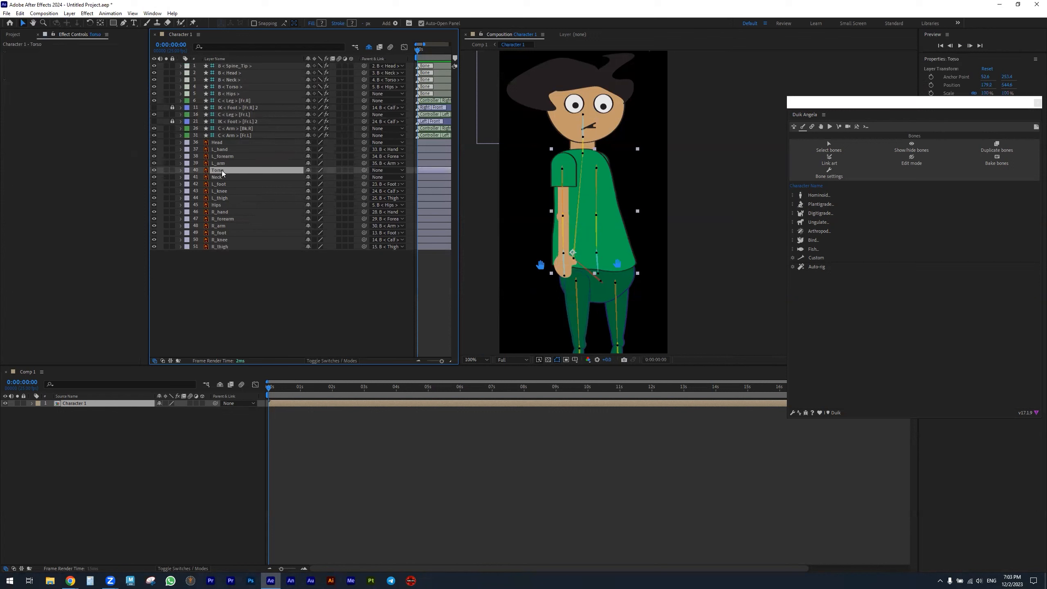
drag(364, 171, 233, 88)
click(288, 177)
drag(366, 177, 237, 78)
click(227, 142)
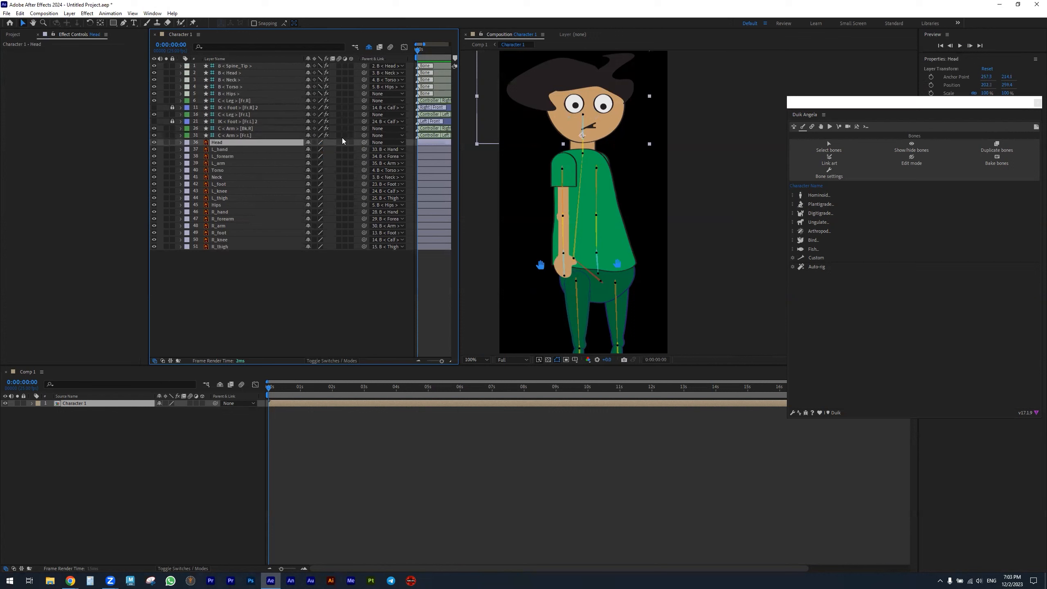
drag(364, 143, 236, 70)
click(603, 282)
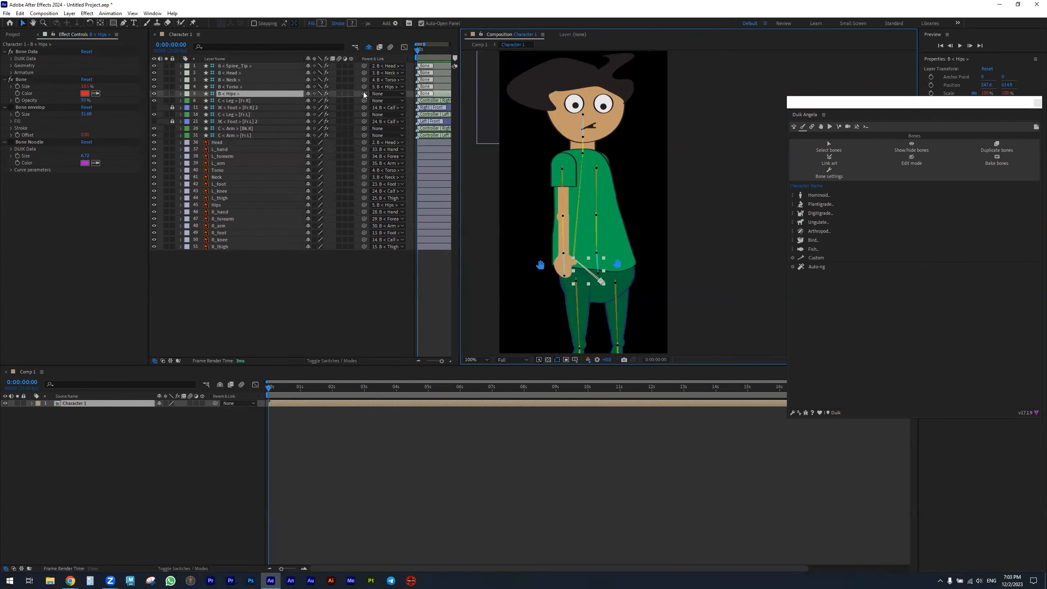
mouse_move(364, 94)
mouse_down()
mouse_move(279, 145)
mouse_move(224, 204)
mouse_move(337, 133)
mouse_move(368, 93)
mouse_up()
click(335, 274)
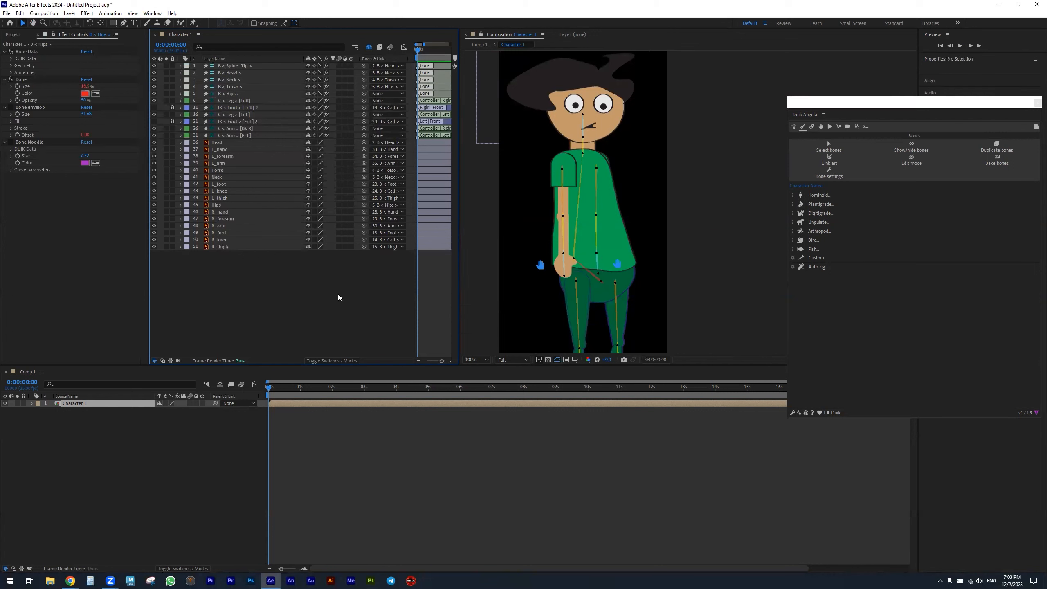
Auto-rig the five spine bones from Spine_Tip to Hips, ignoring the suggestion to hide layer controls.
click(229, 65)
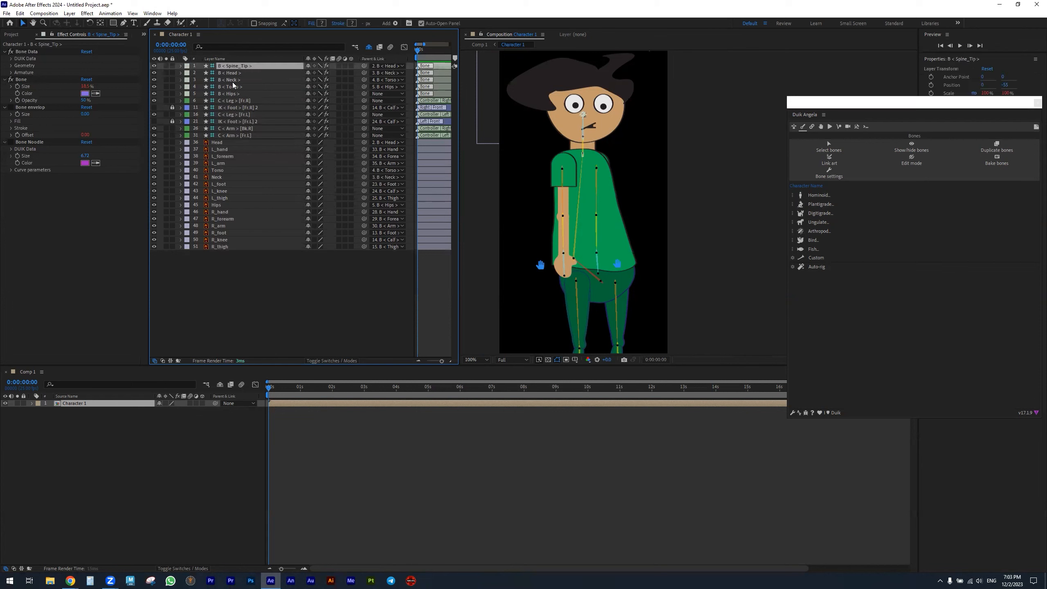
shift+click(233, 94)
click(821, 267)
click(821, 269)
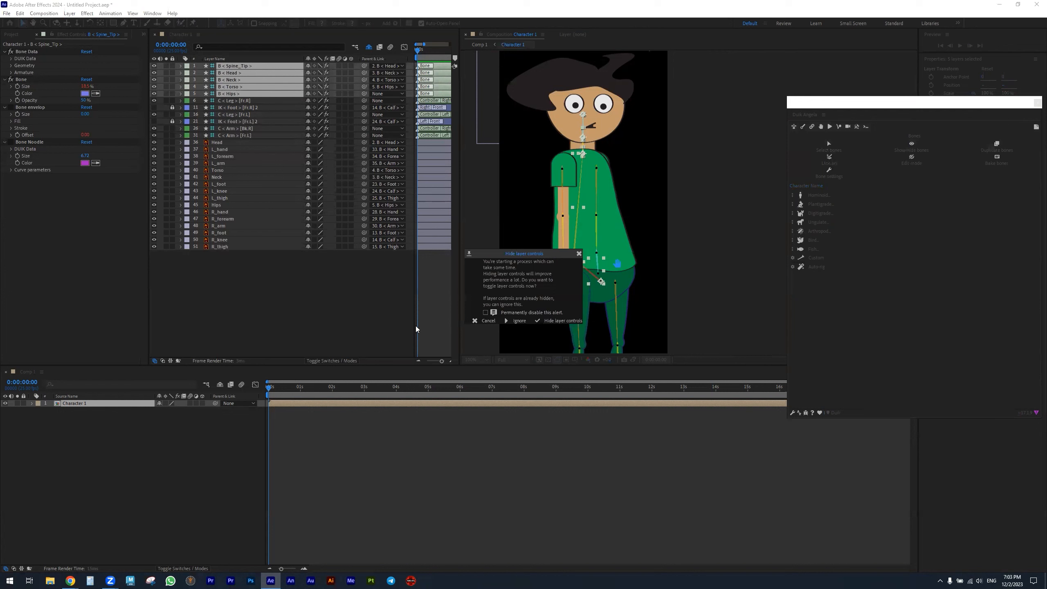
click(520, 321)
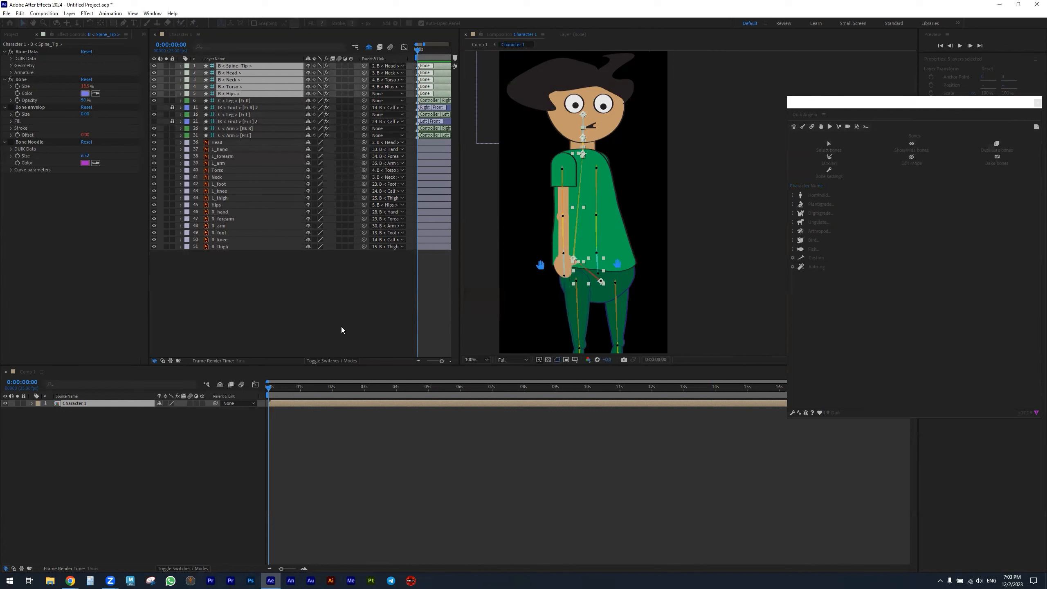
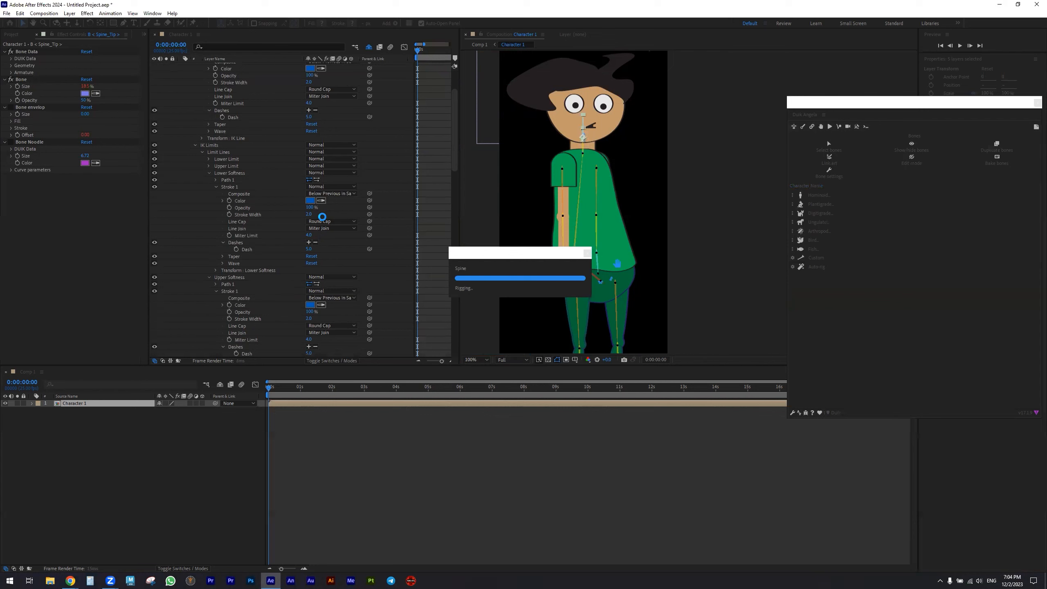
Collapse the expanded controller layer properties to make the layer list compact.
scroll(321, 217, up, 3)
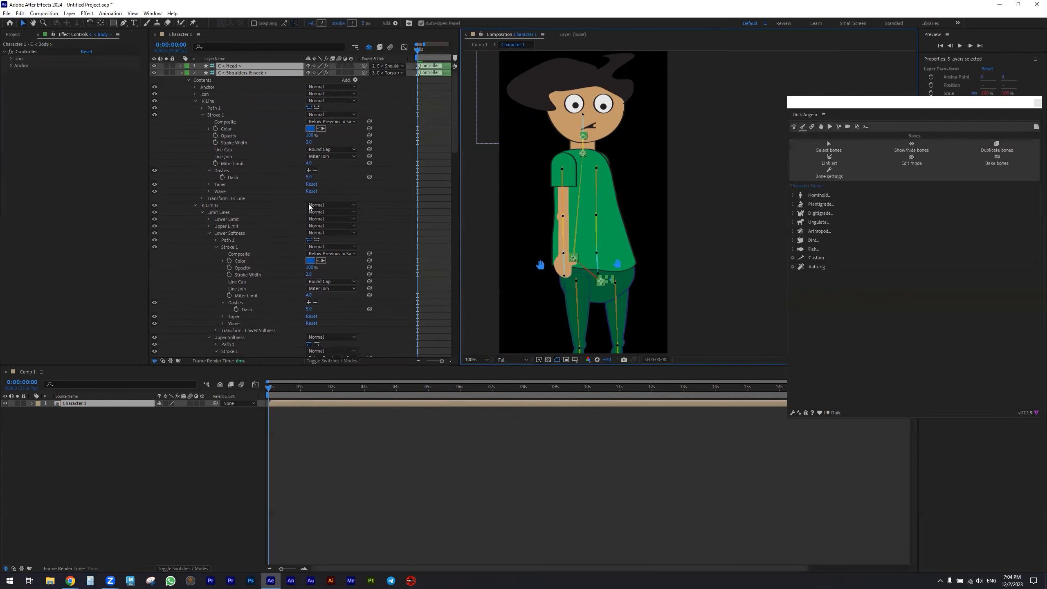
click(180, 72)
ctrl+click(258, 149)
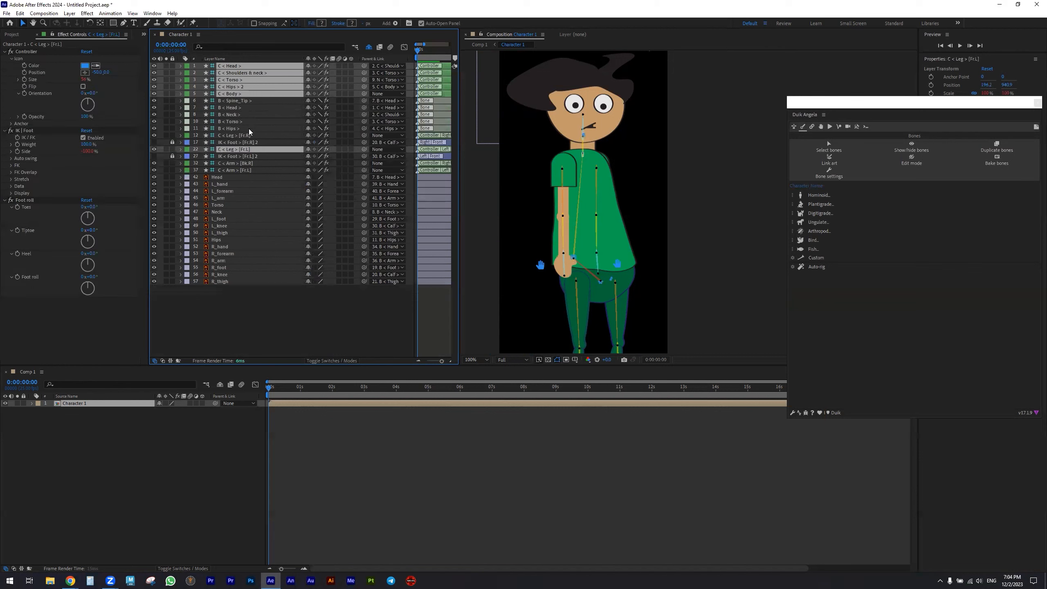
click(243, 115)
Enlarge the Head controller's icon and offset it horizontally to just in front of the chin.
click(241, 66)
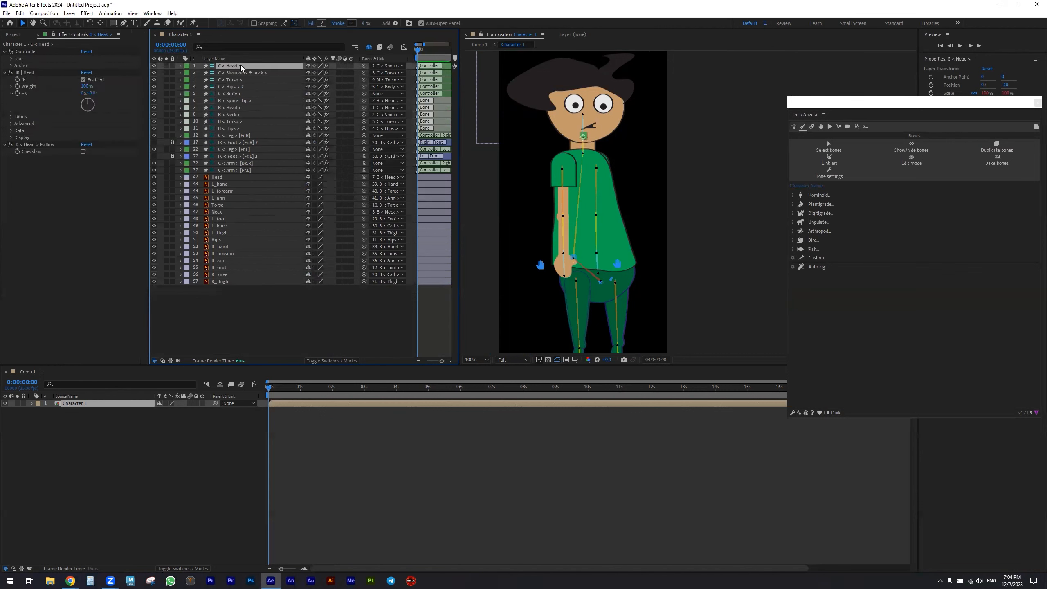
click(11, 59)
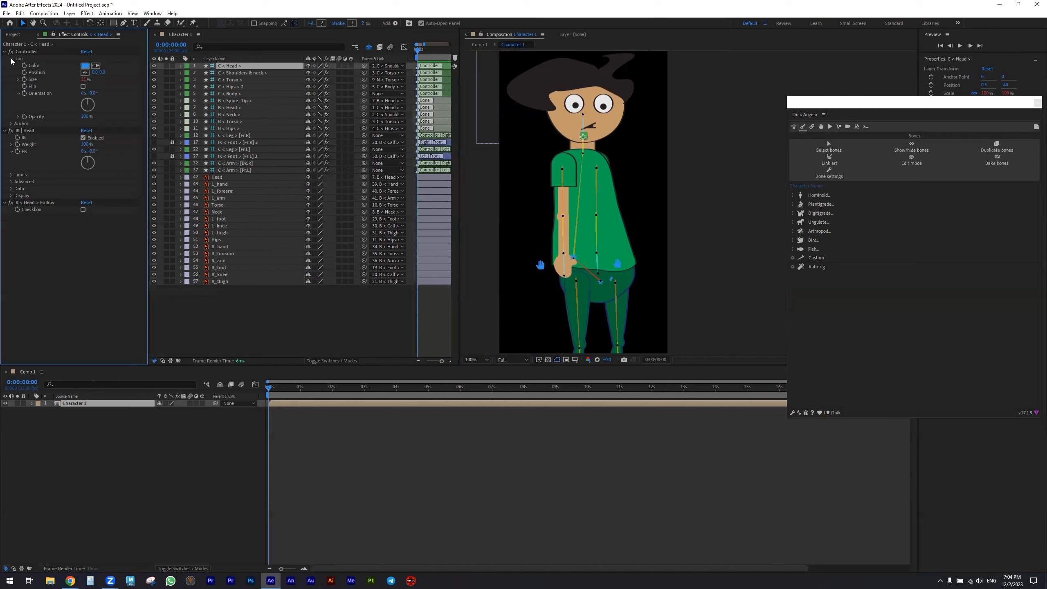
click(88, 78)
drag(88, 78, 136, 73)
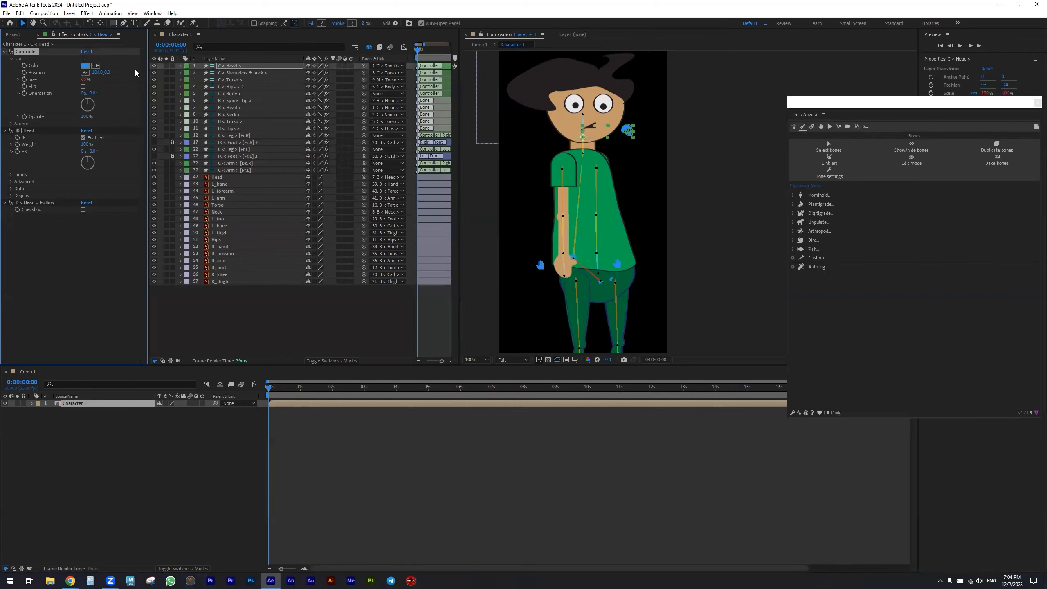
Enlarge the Shoulders & neck controller's icon and offset it horizontally to in front of the neck.
click(242, 73)
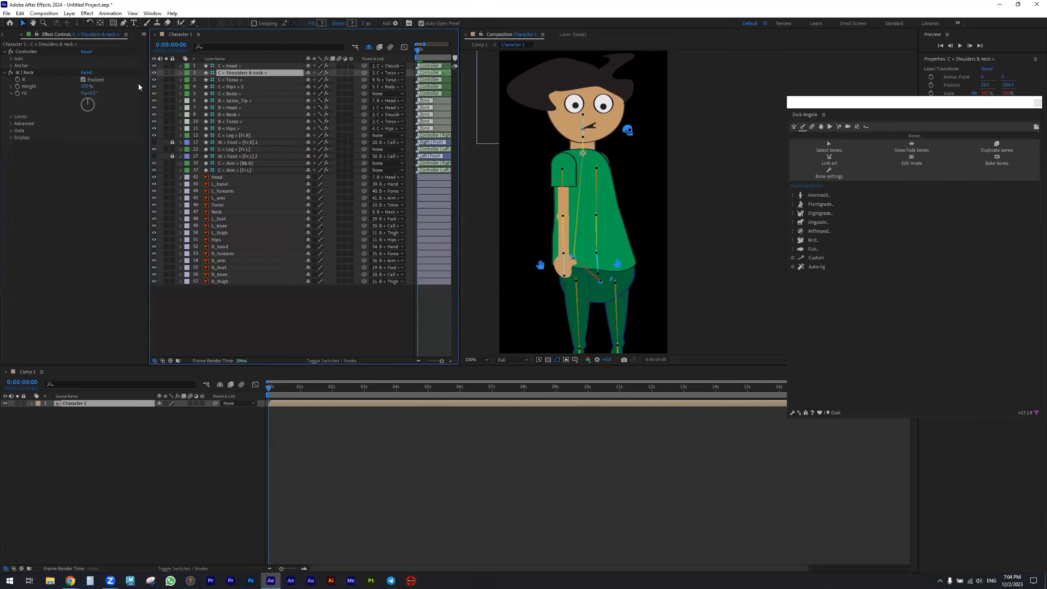
click(11, 59)
drag(87, 77, 102, 73)
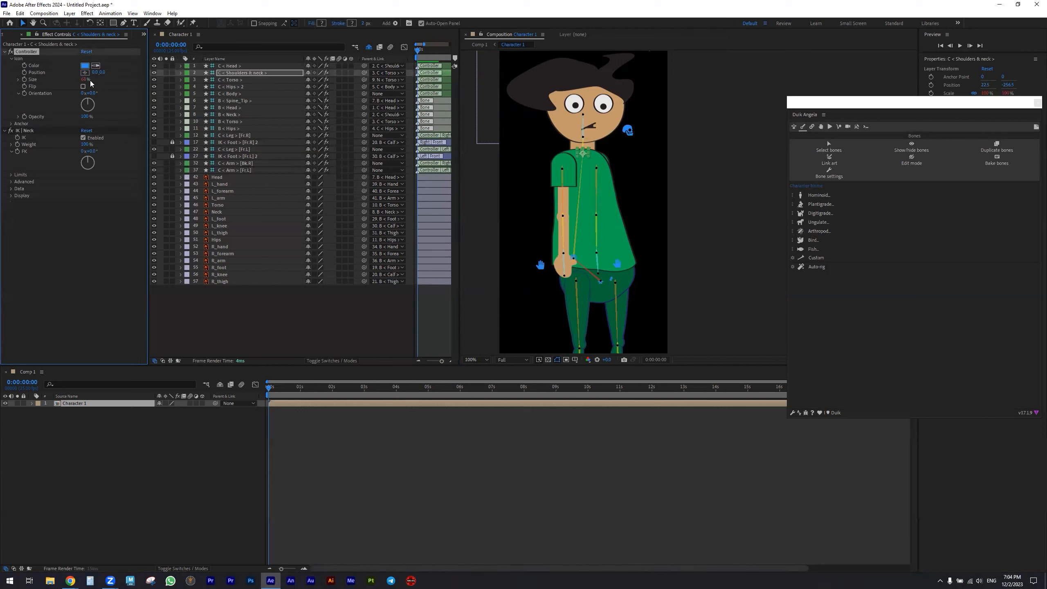
drag(101, 72, 131, 70)
Offset the Torso controller's rib-cage icon horizontally beyond the front edge of the shirt and adjust its size.
click(222, 79)
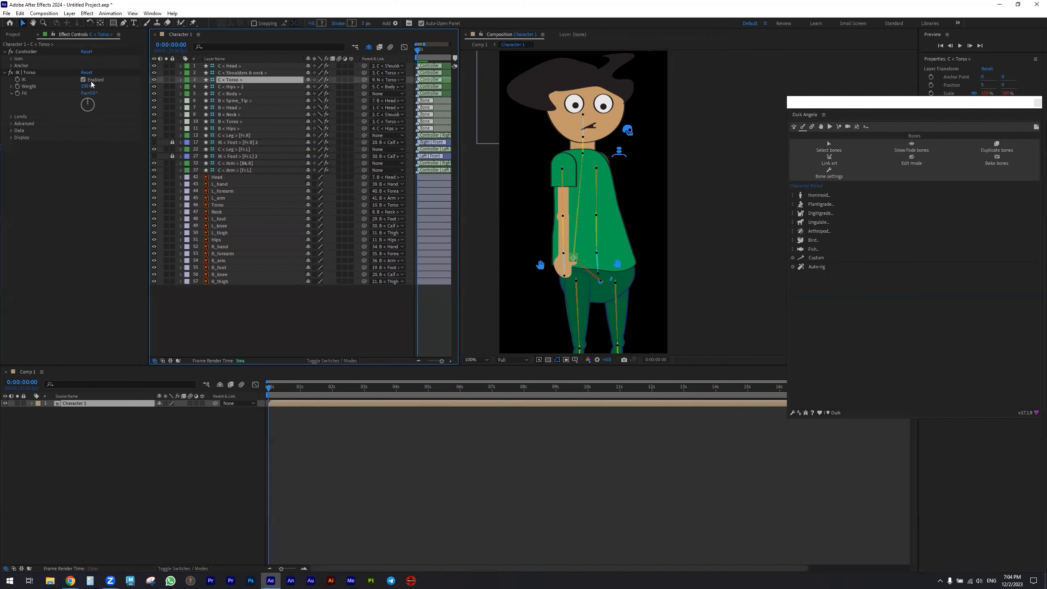
click(11, 58)
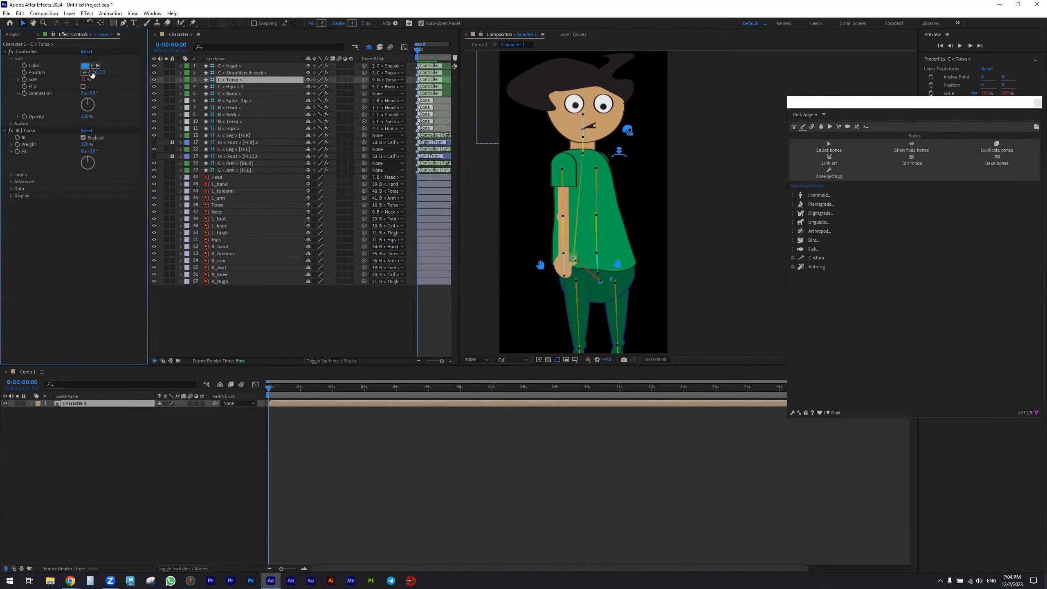
drag(93, 77, 160, 72)
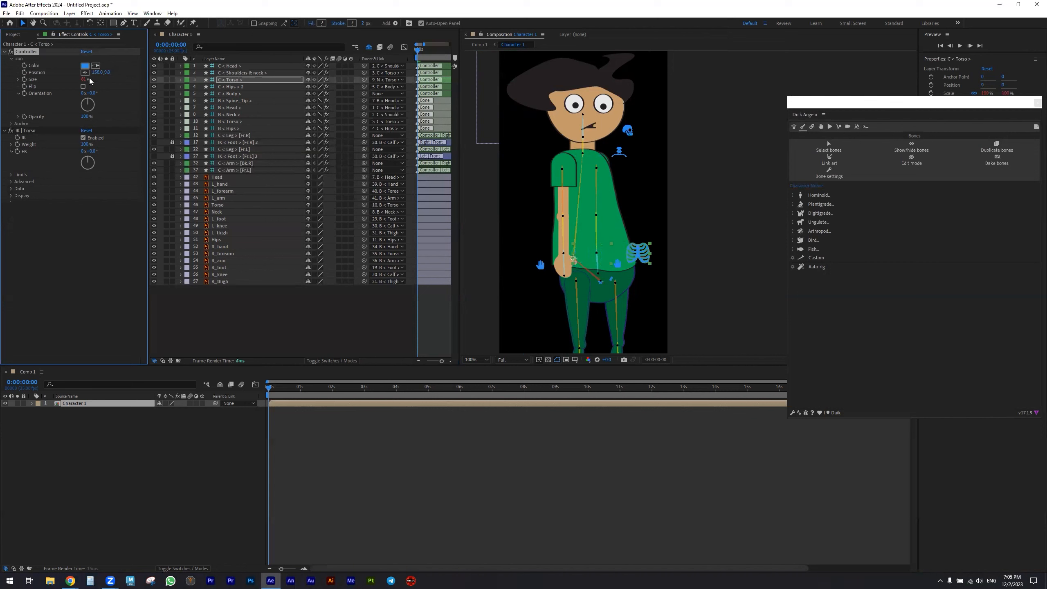
drag(84, 79, 70, 79)
Enlarge the Hips controller's icon and offset it horizontally by about 112 to in front of the hips.
click(229, 87)
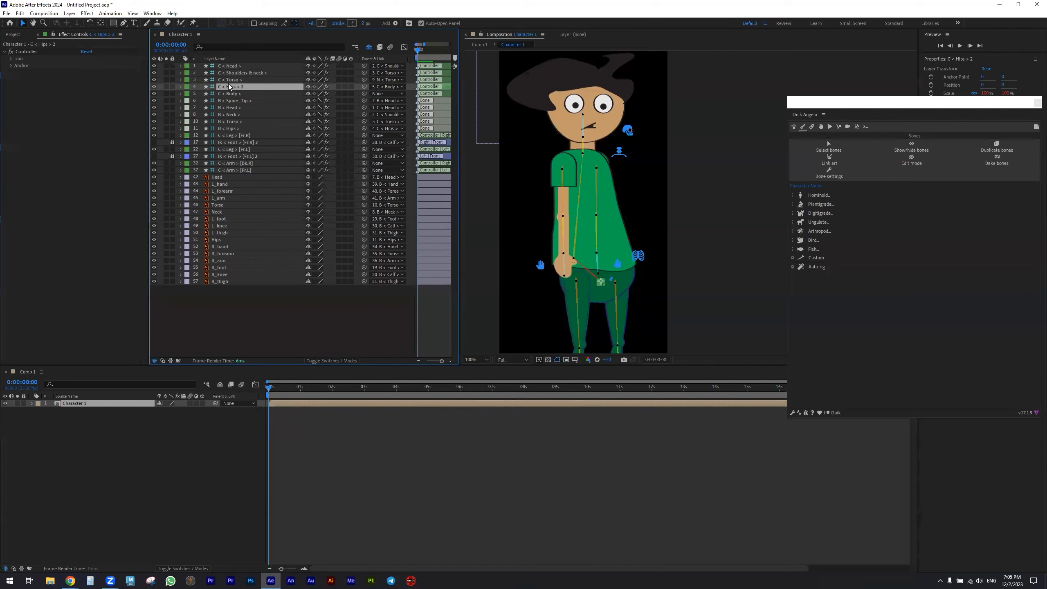
click(10, 59)
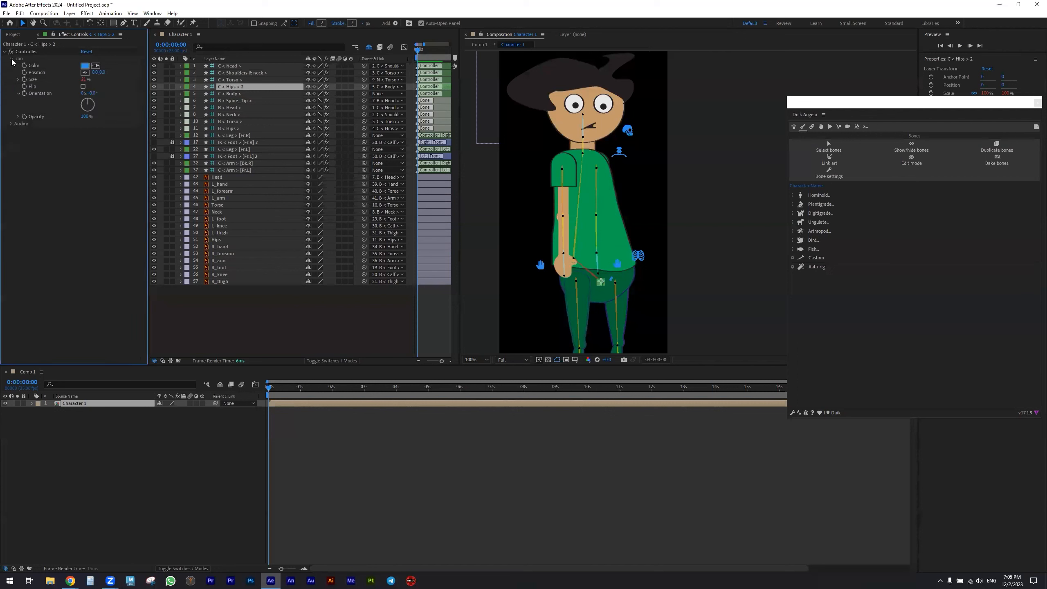
drag(85, 79, 143, 72)
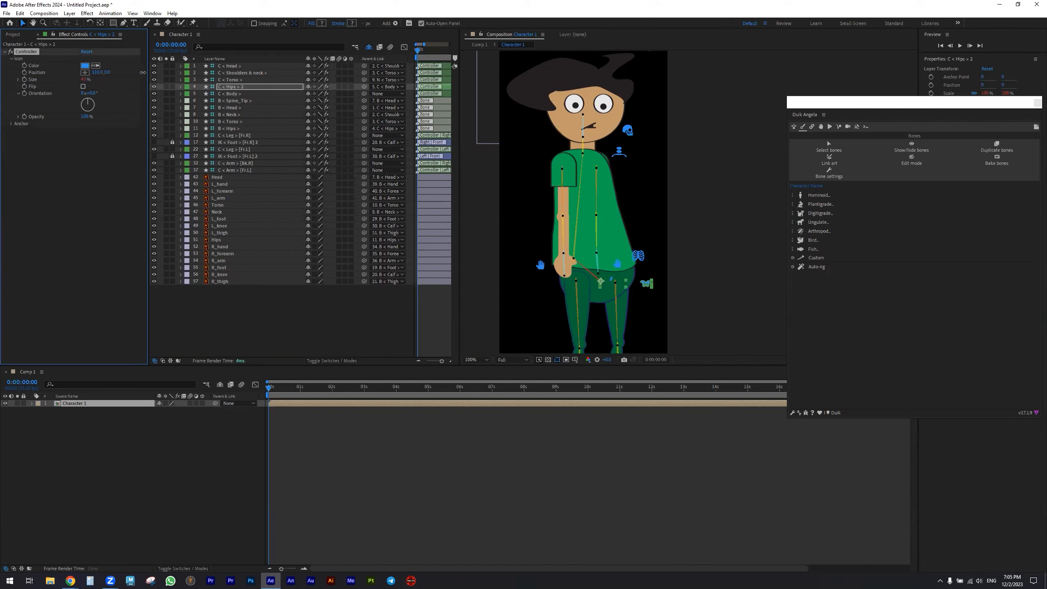
Enlarge the Body controller's icon and offset it to just above the Hips icon, and shift the Torso icon outward to line up with them.
click(238, 94)
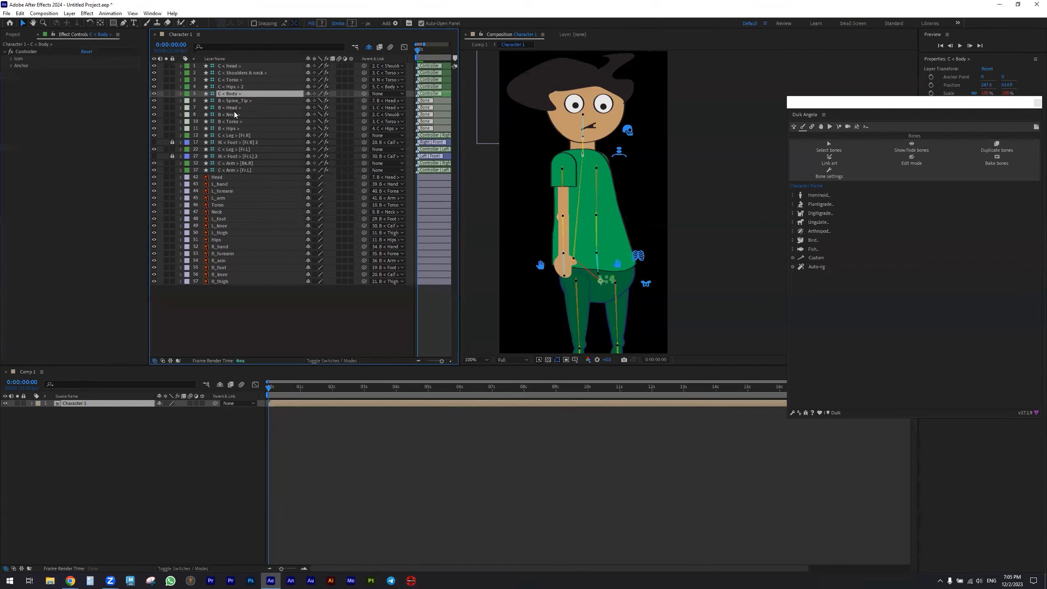
click(11, 59)
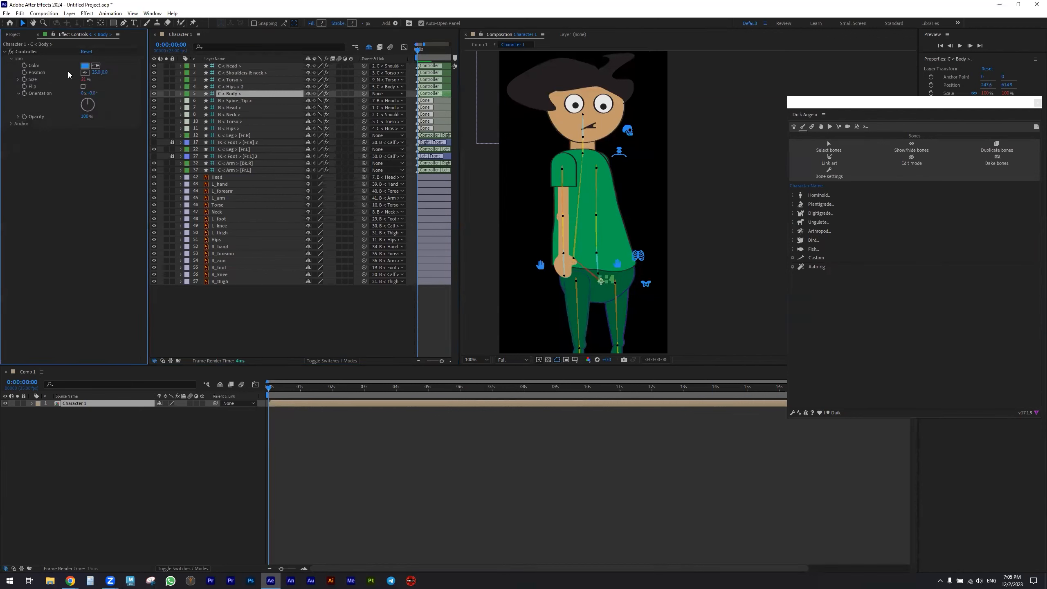
click(96, 78)
drag(97, 79, 88, 101)
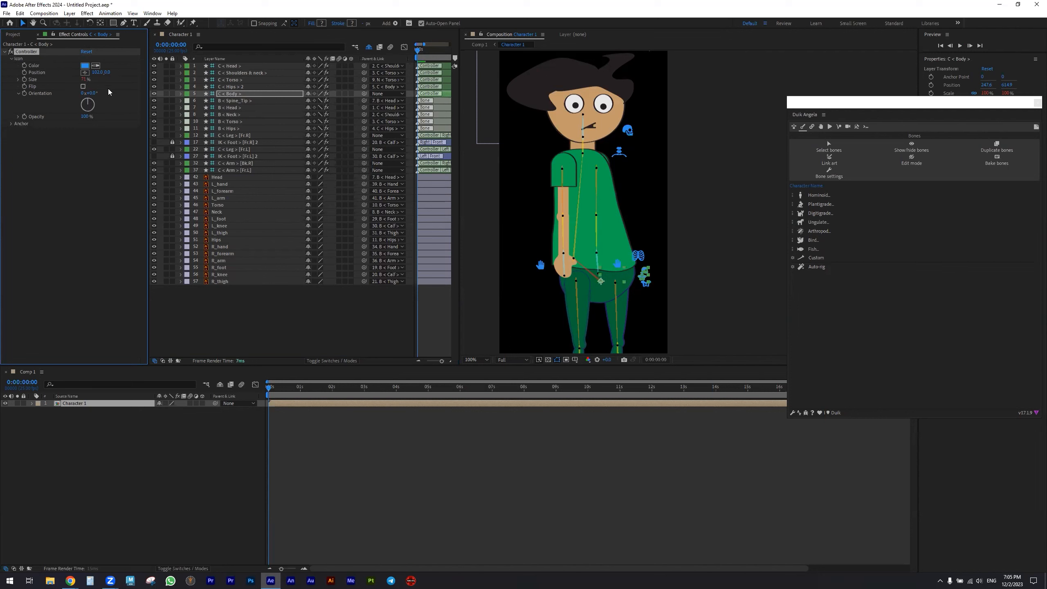
drag(107, 72, 105, 75)
click(237, 79)
drag(106, 72, 103, 71)
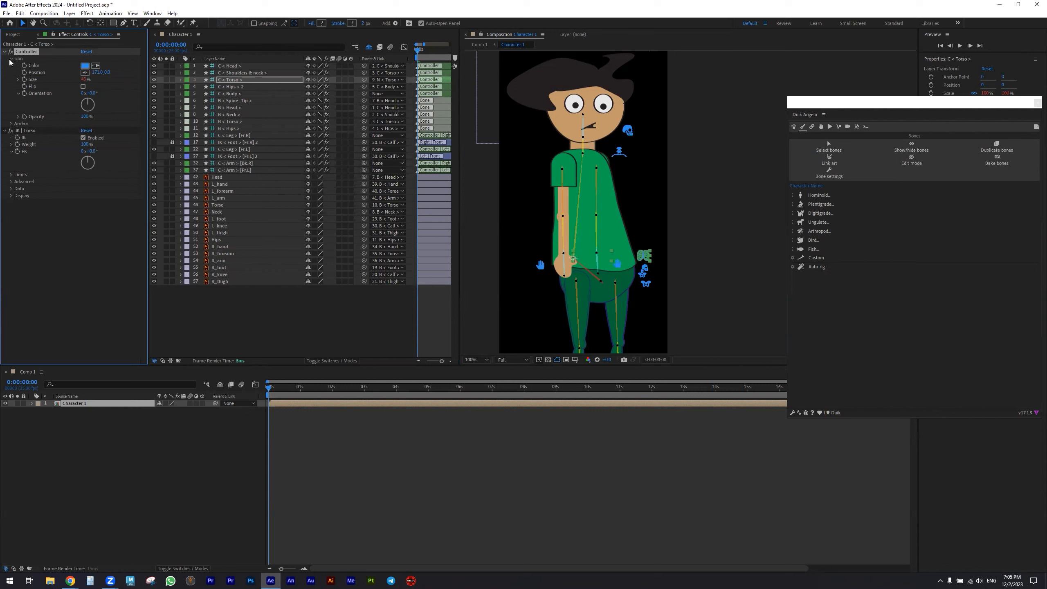
Select the Hips, Body, Torso, Shoulders & neck and Head controllers one by one to check that each icon is easy to pick.
click(645, 286)
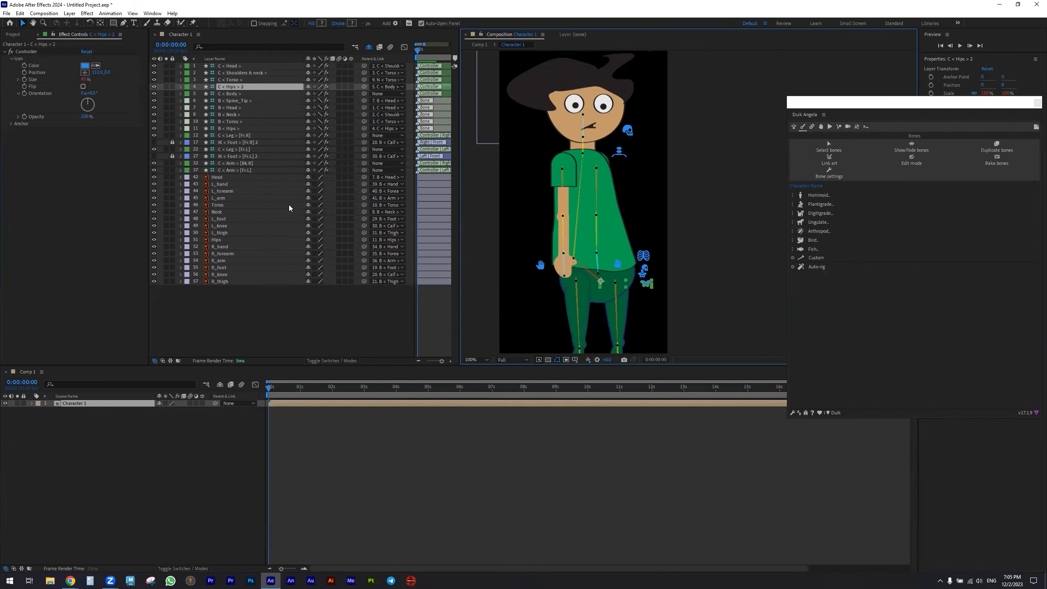
click(646, 270)
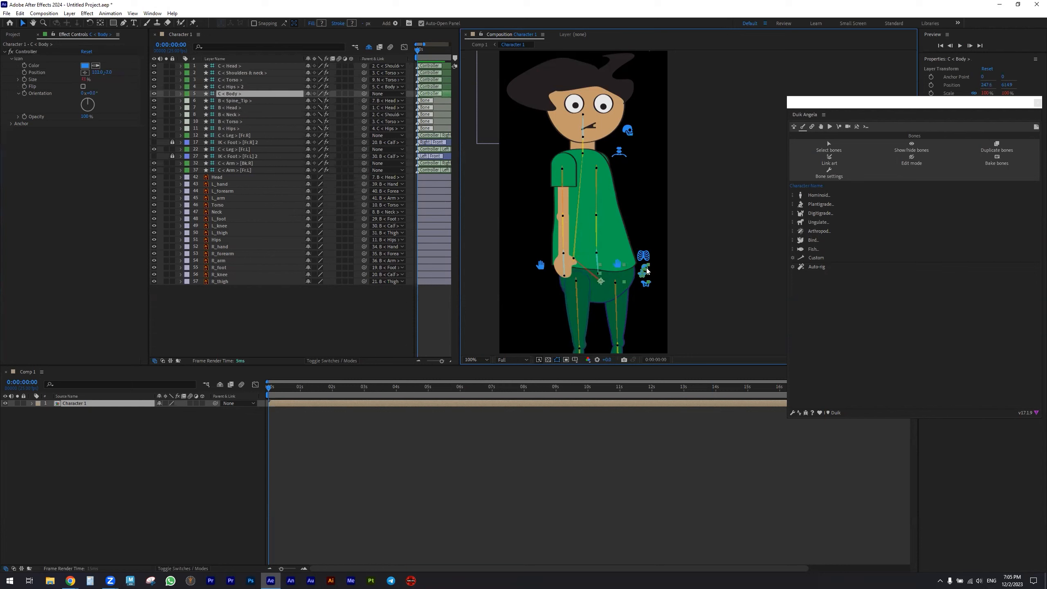
click(646, 256)
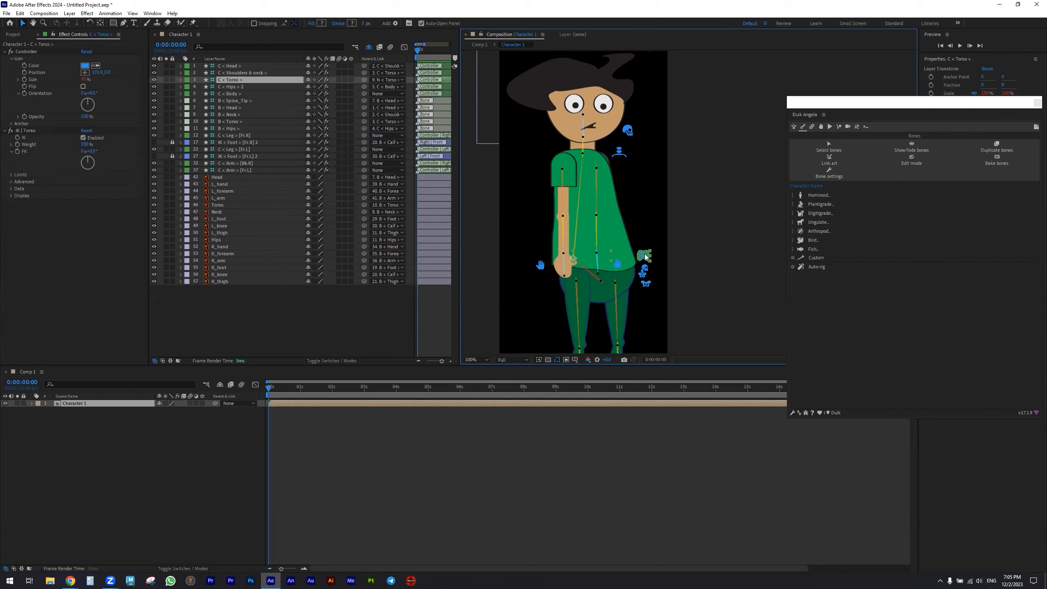
click(618, 153)
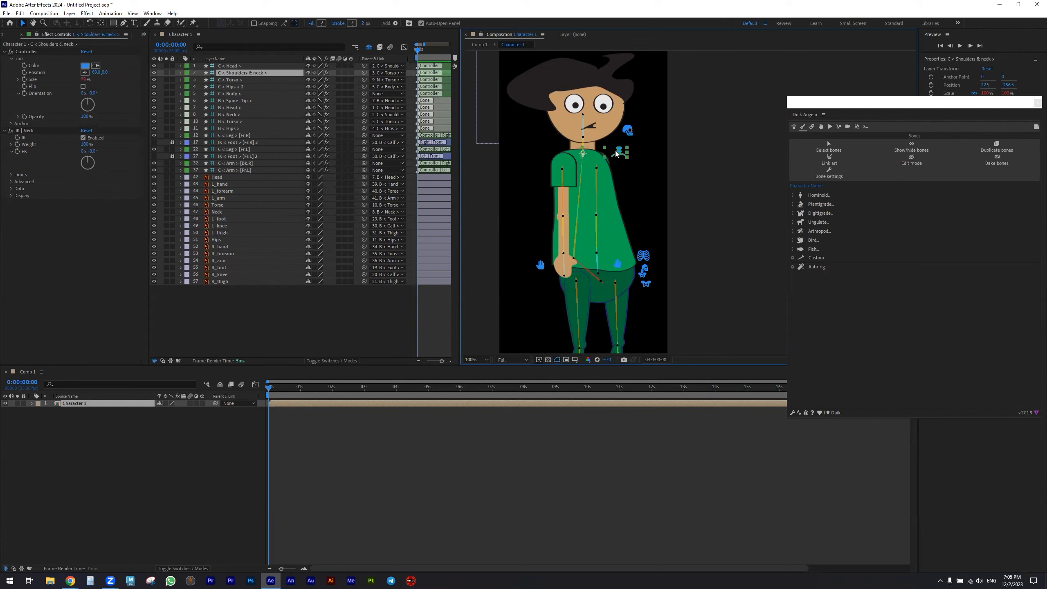
click(631, 131)
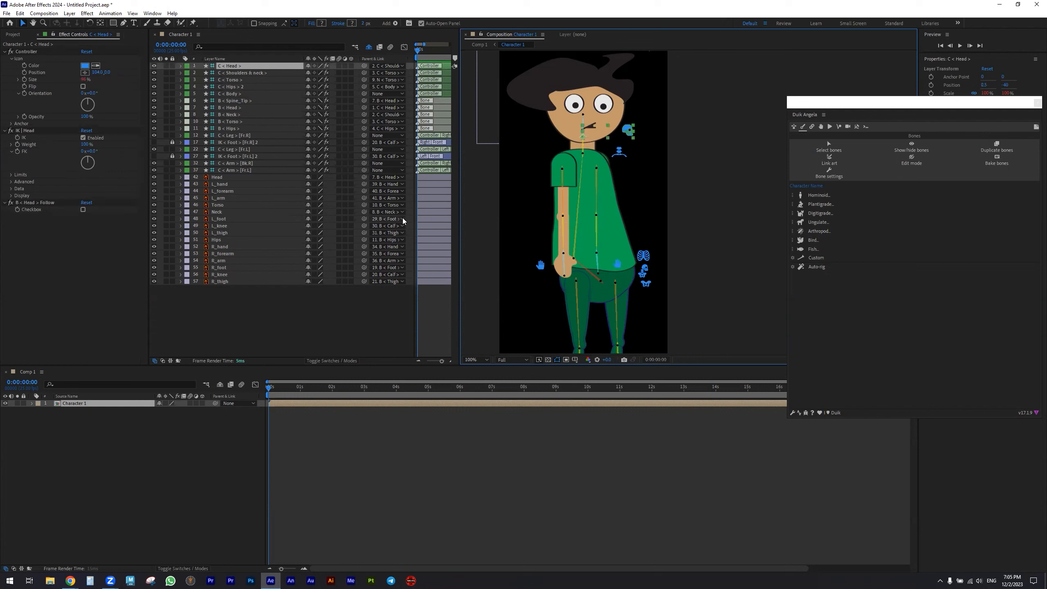
Test the Head controller by moving it, and rotate it about 21° to tilt the head forward.
mouse_move(632, 130)
mouse_down()
mouse_move(645, 141)
mouse_move(617, 133)
mouse_move(623, 122)
mouse_move(641, 133)
mouse_move(635, 143)
mouse_up()
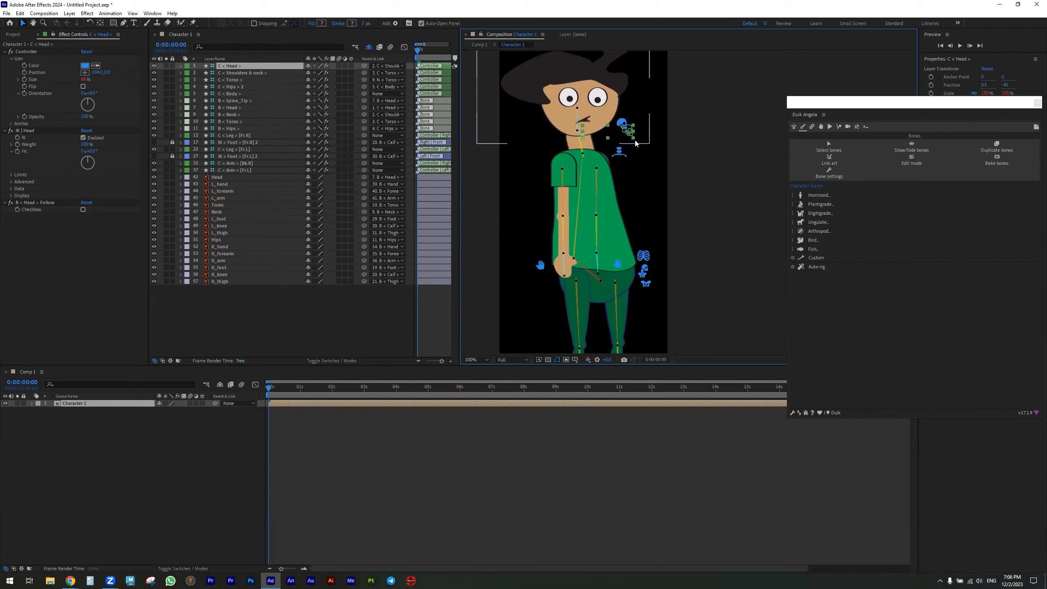
key(r)
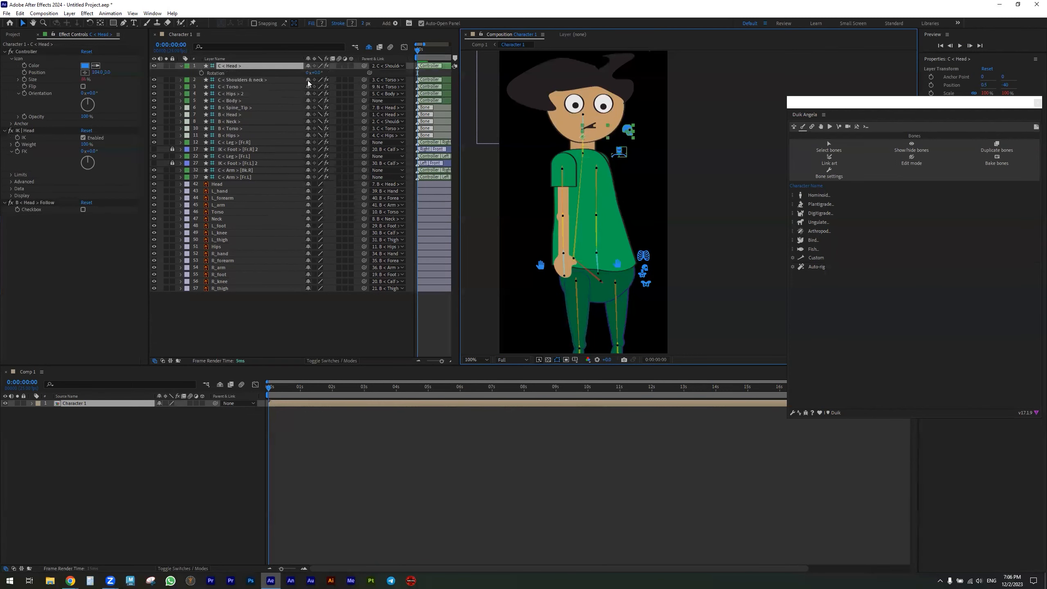
drag(314, 72, 326, 77)
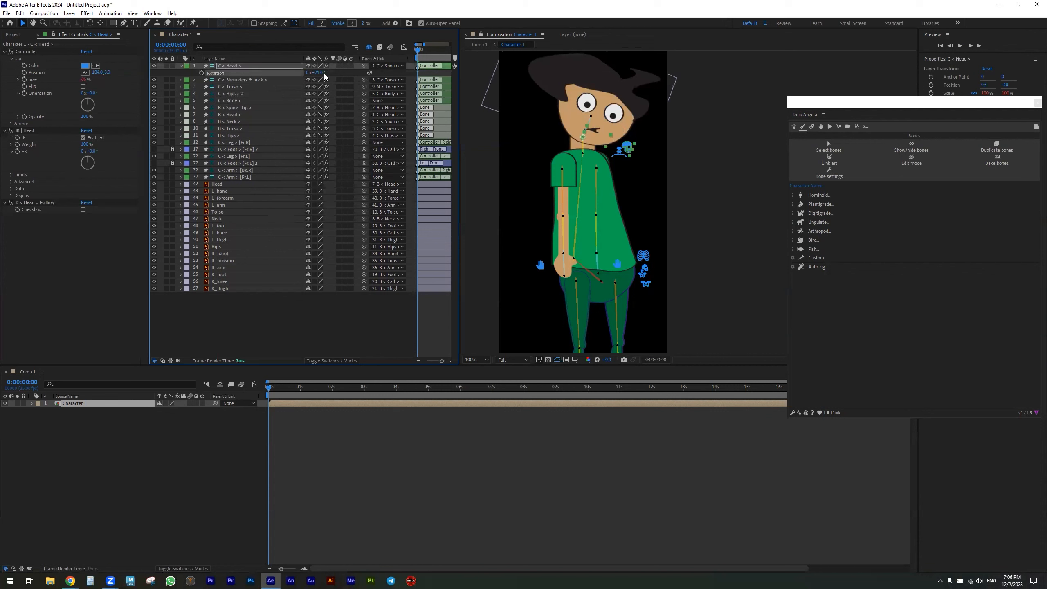
Test the Shoulders & neck controller by moving it, and check how the arms respond.
drag(626, 152, 606, 178)
click(622, 154)
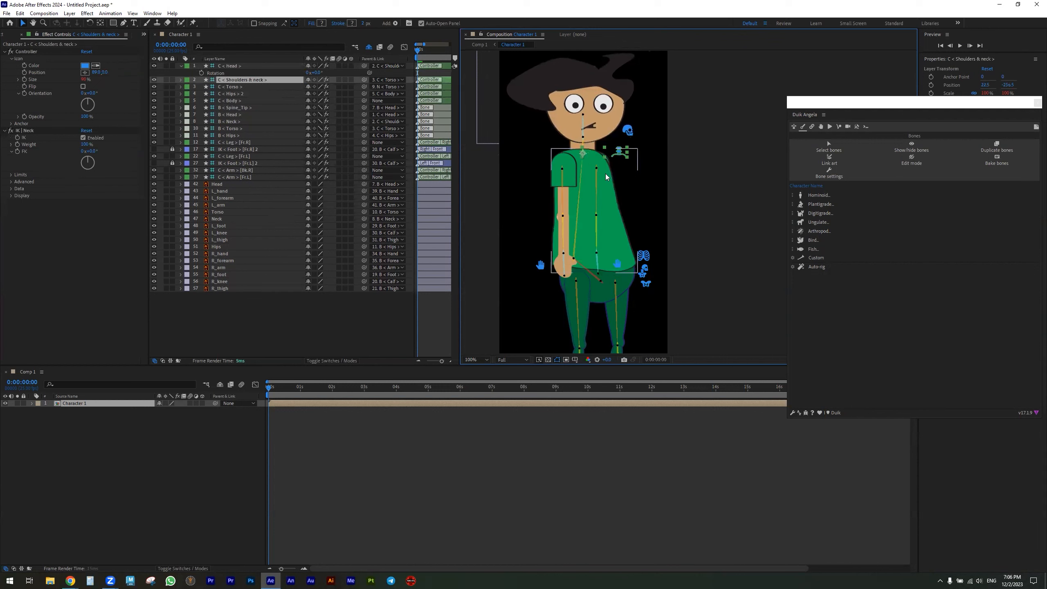
Reveal the hidden shy layers and parent both upper-arm bones to the Shoulders & neck controller.
click(565, 177)
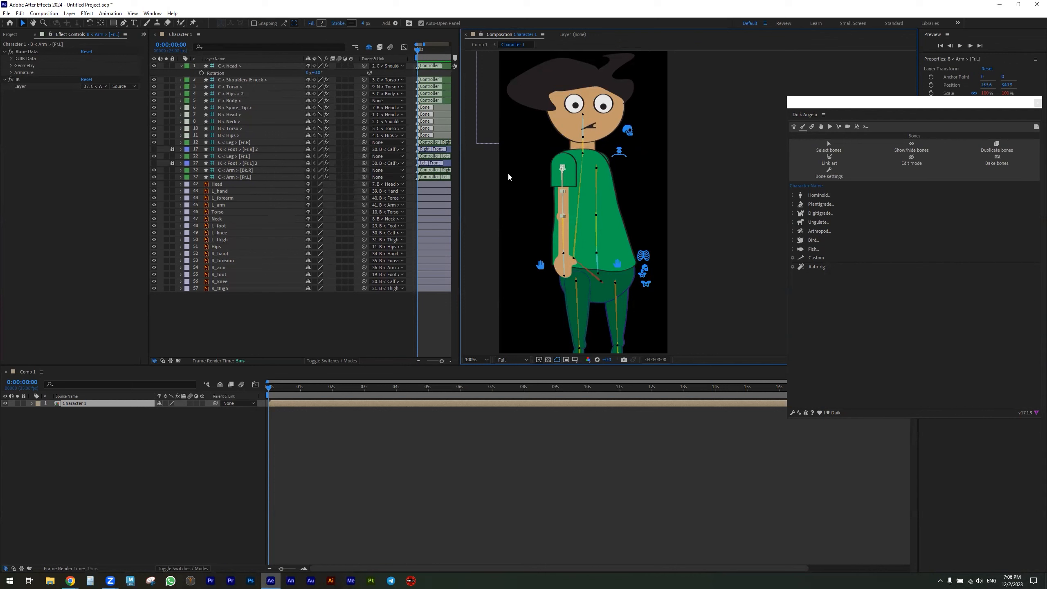
click(370, 48)
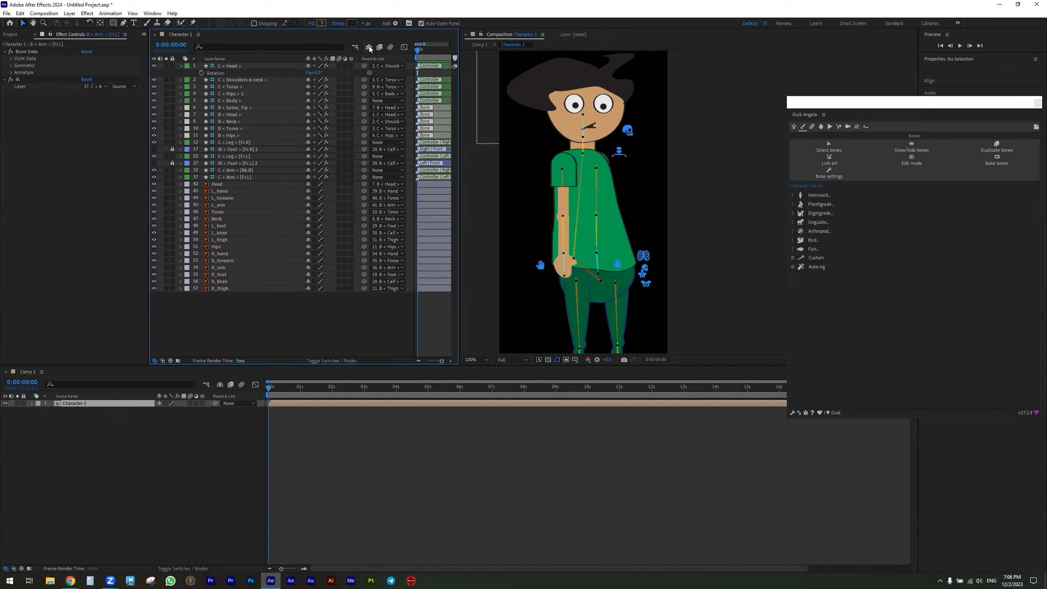
click(370, 48)
click(562, 179)
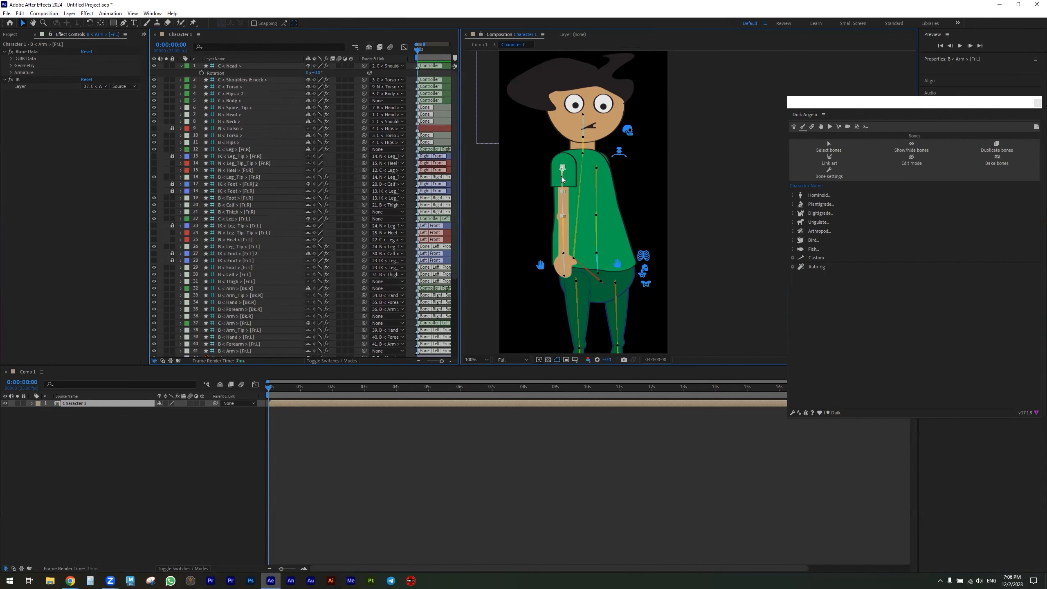
shift+click(598, 180)
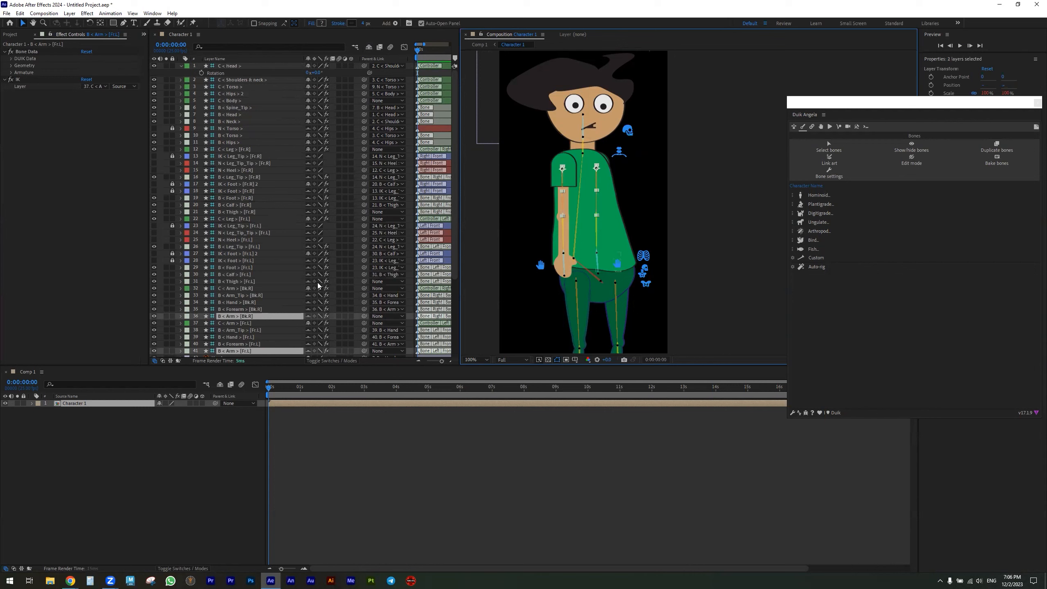
drag(364, 316, 245, 83)
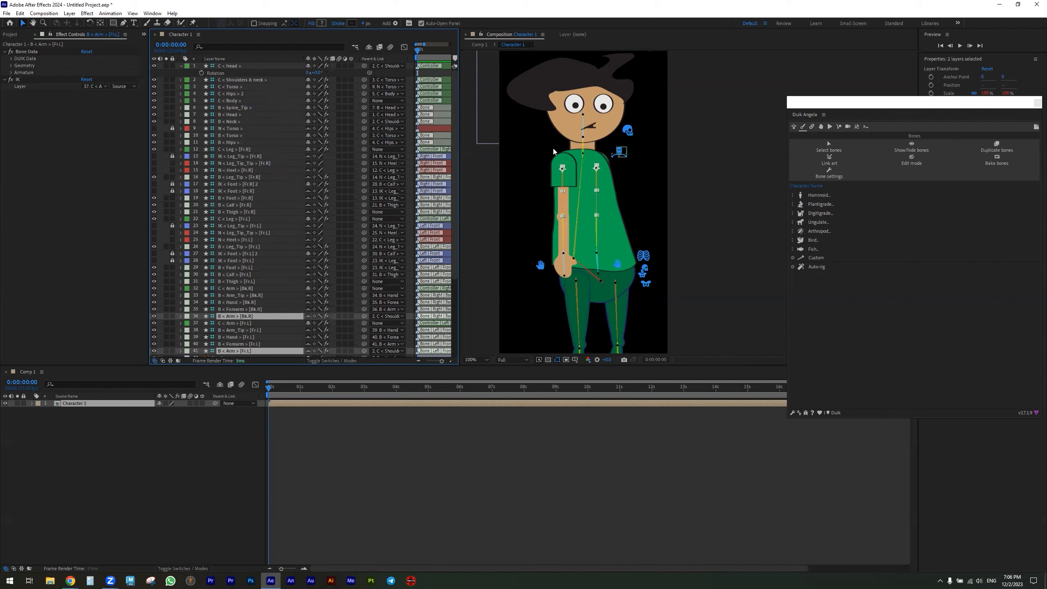
Test the Shoulders & neck, Torso and Hips controllers by moving them, and undo the moves.
mouse_move(624, 153)
mouse_down()
mouse_move(638, 162)
mouse_move(608, 152)
mouse_move(612, 165)
mouse_up()
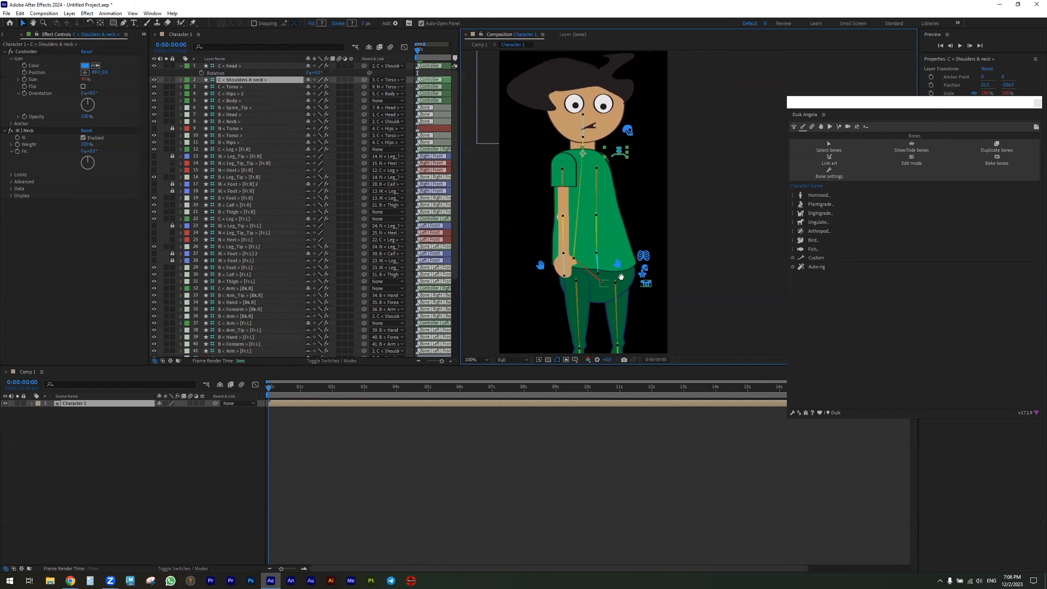
scroll(619, 272, down, 3)
drag(642, 212, 620, 173)
key(ctrl+z)
key(ctrl+z)
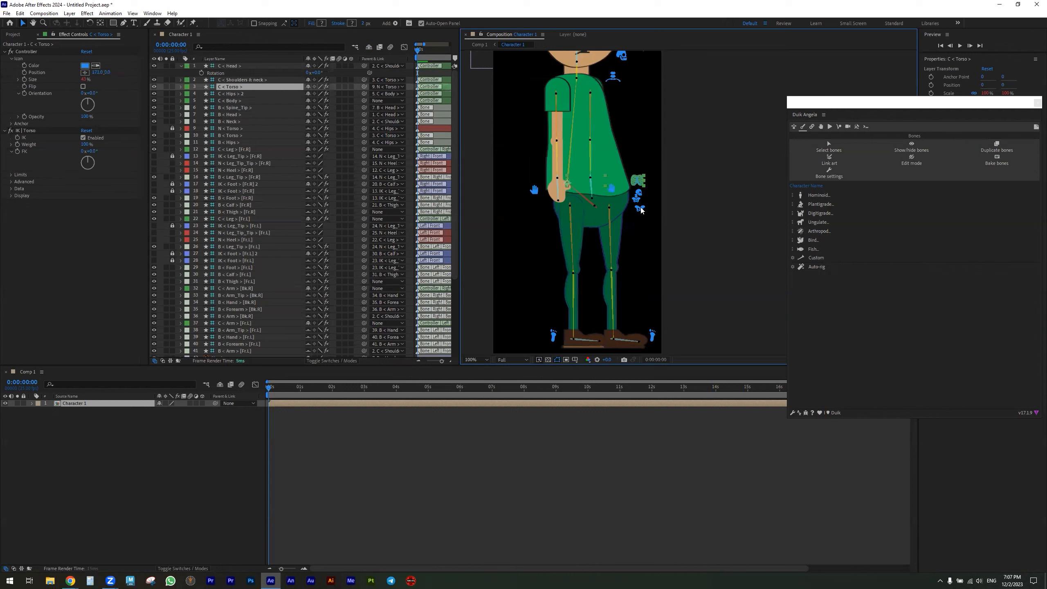
Parent the left and right thigh bones to the Hips controller.
click(598, 208)
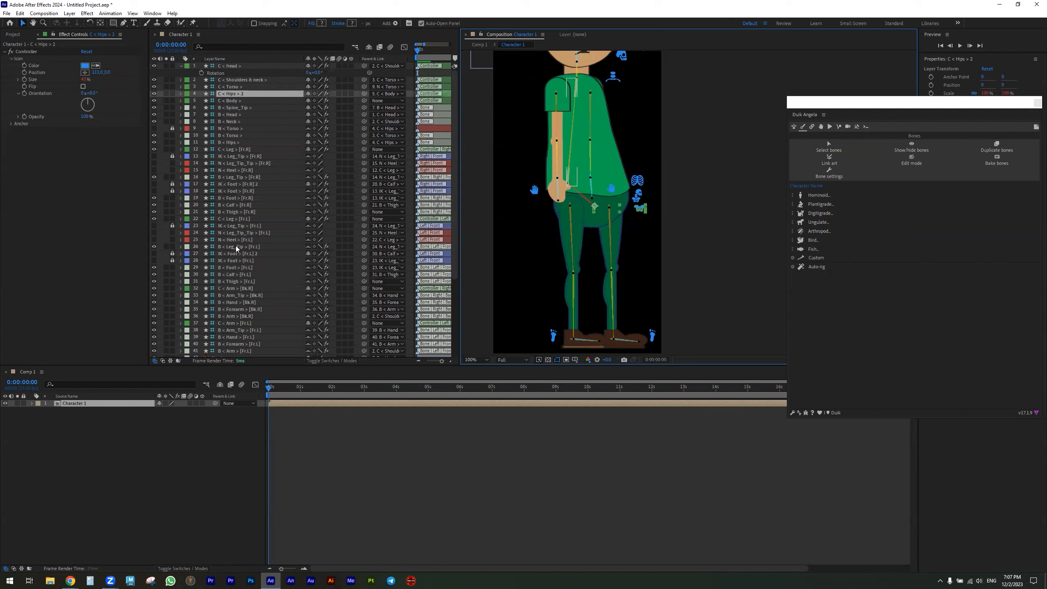
click(610, 238)
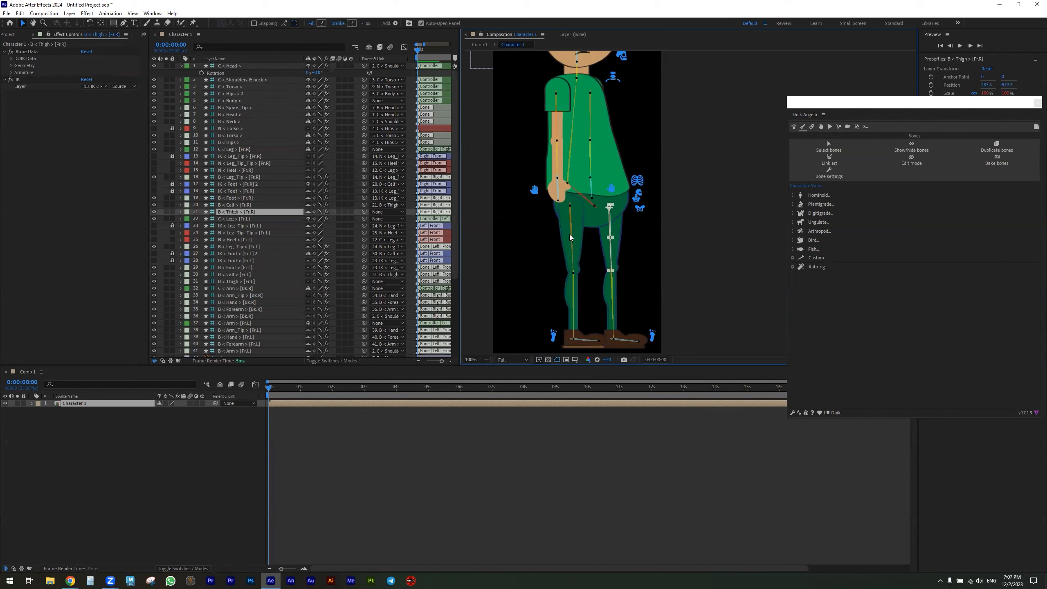
shift+click(572, 240)
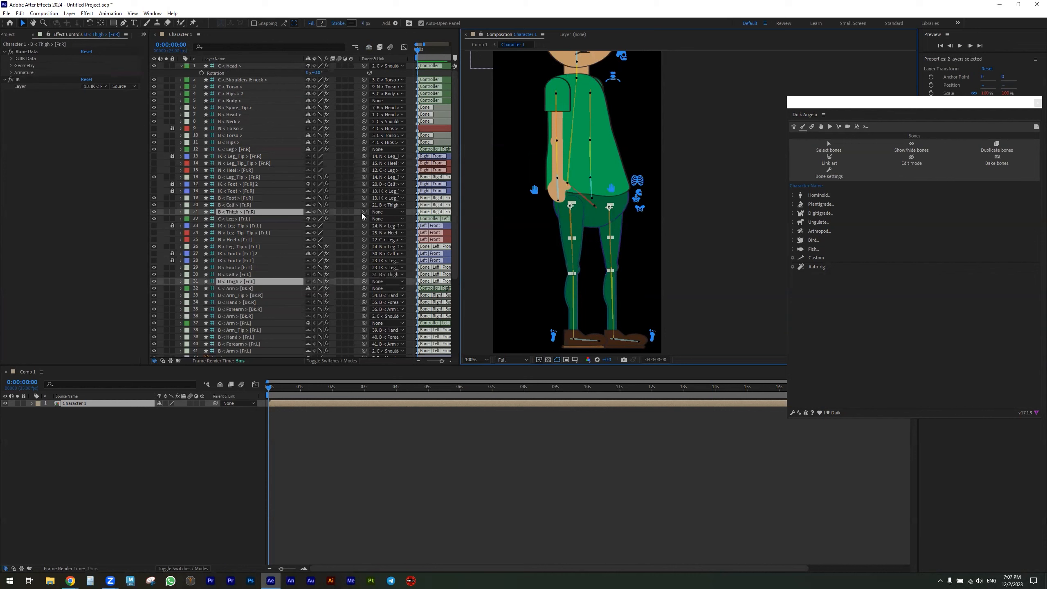
drag(363, 212, 232, 96)
click(647, 243)
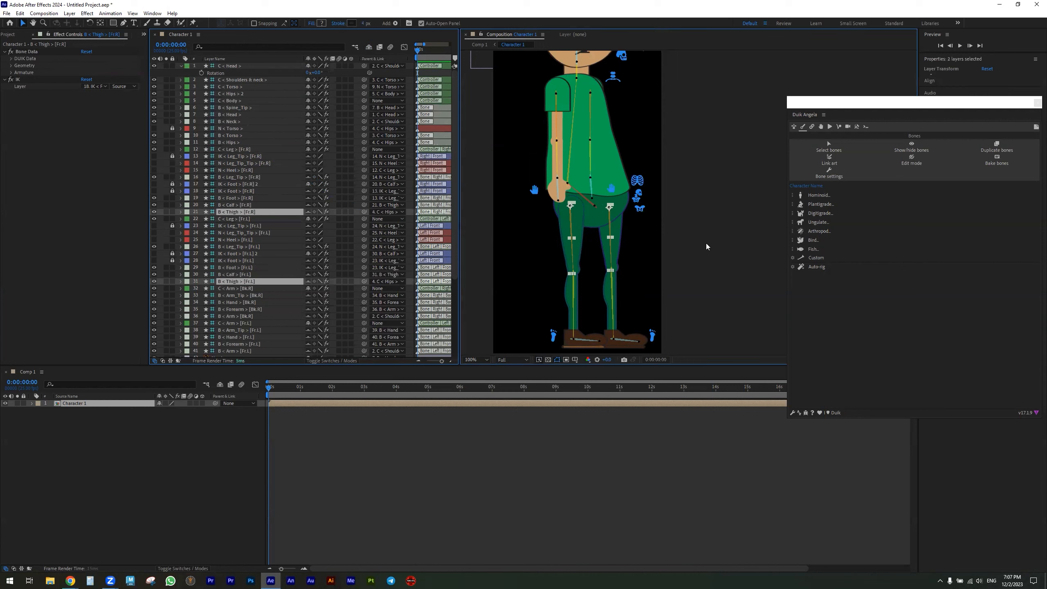
Test the Hips controller by moving it with the whole figure in view, and undo the moves.
drag(641, 212, 659, 197)
scroll(634, 241, down, 2)
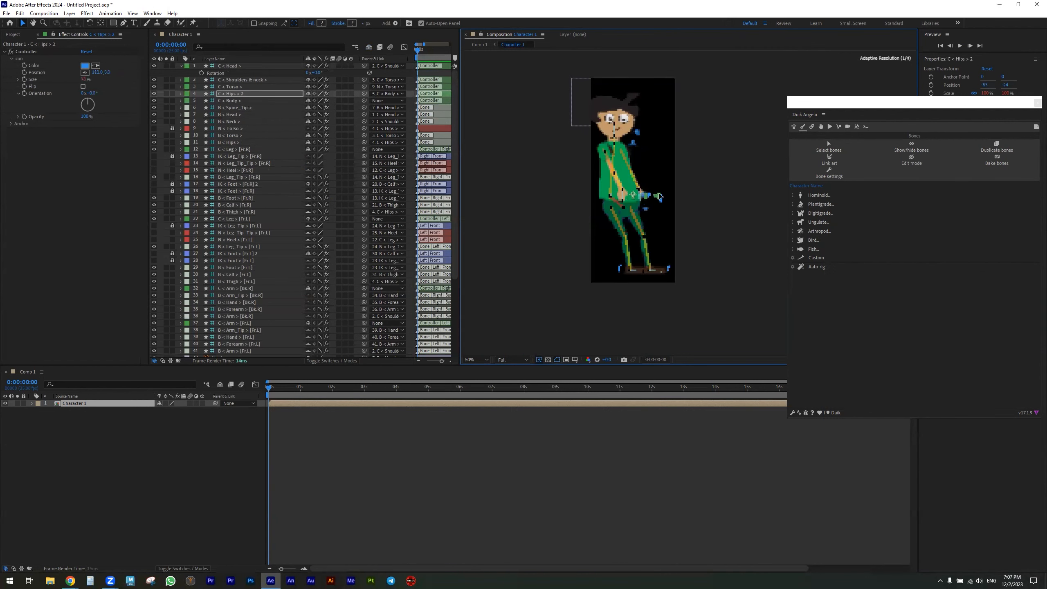
key(ctrl+z)
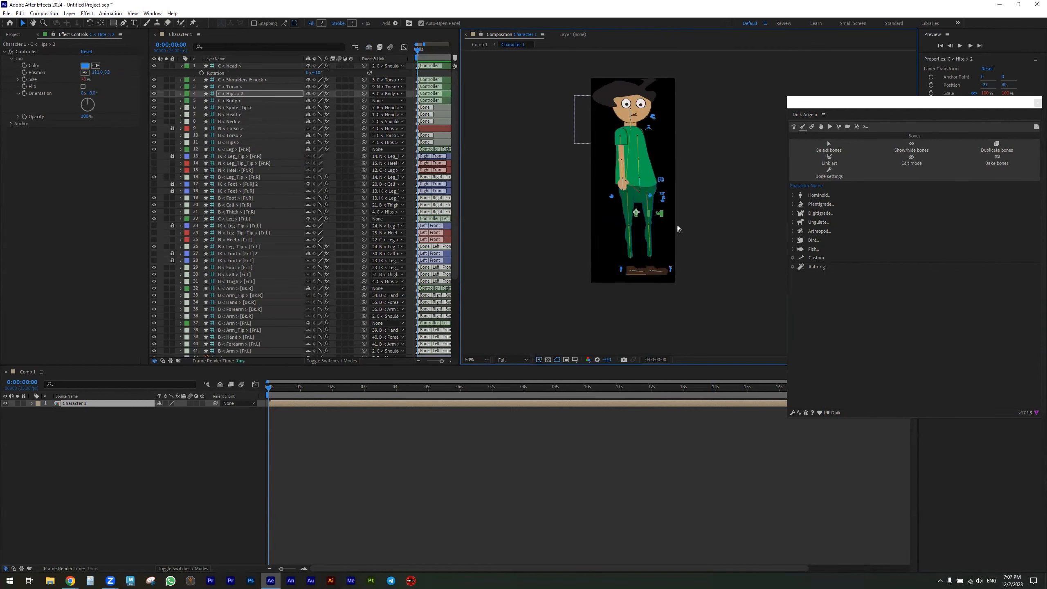
key(ctrl+z)
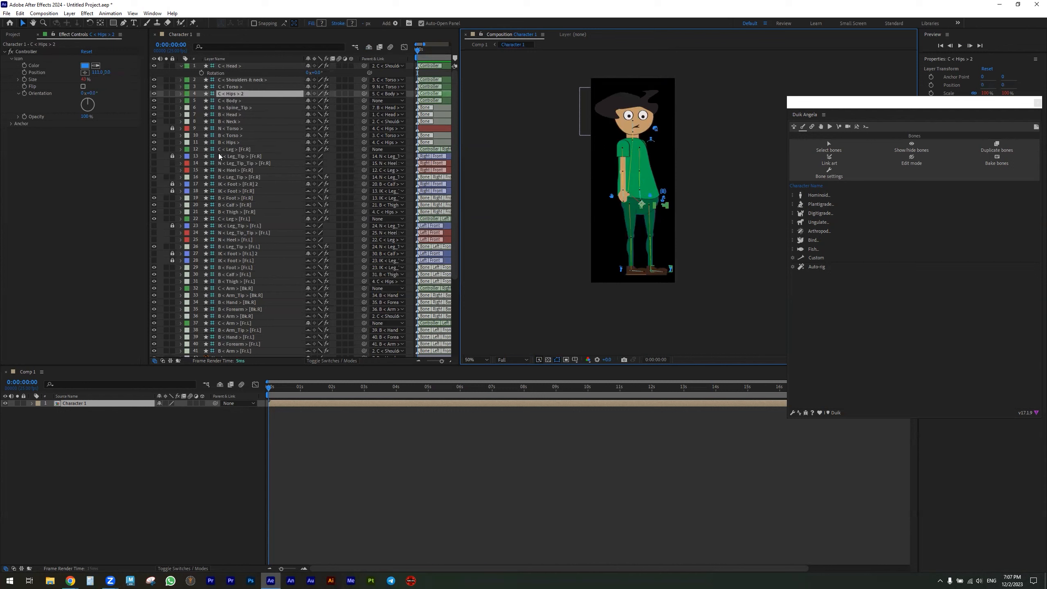
Make the Spine_Tip, Head, Neck, Torso and Hips bone layers shy and hide all shy layers from the layer list.
click(233, 108)
shift+click(233, 121)
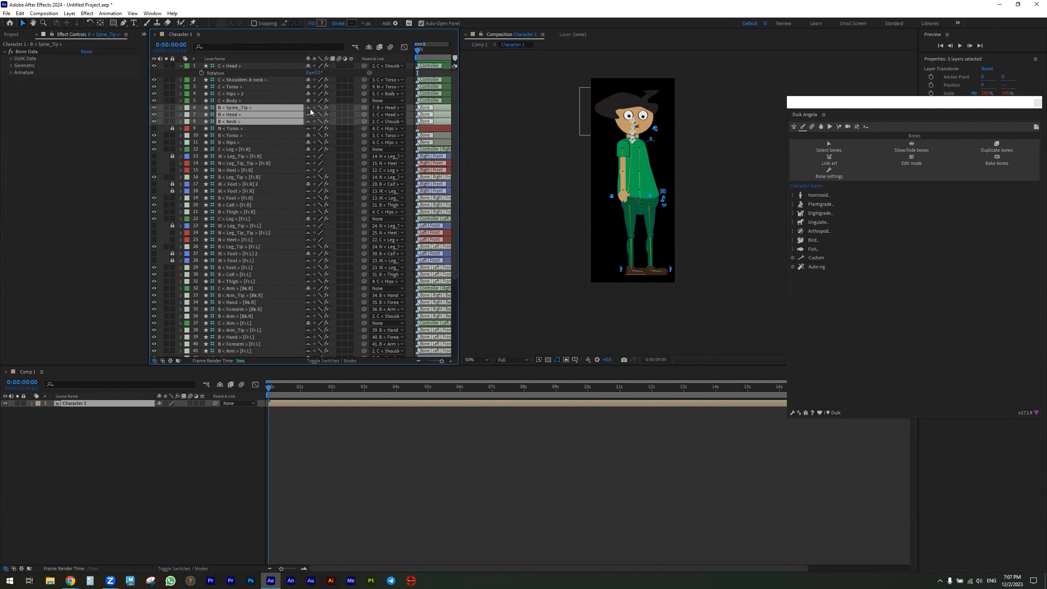
click(369, 48)
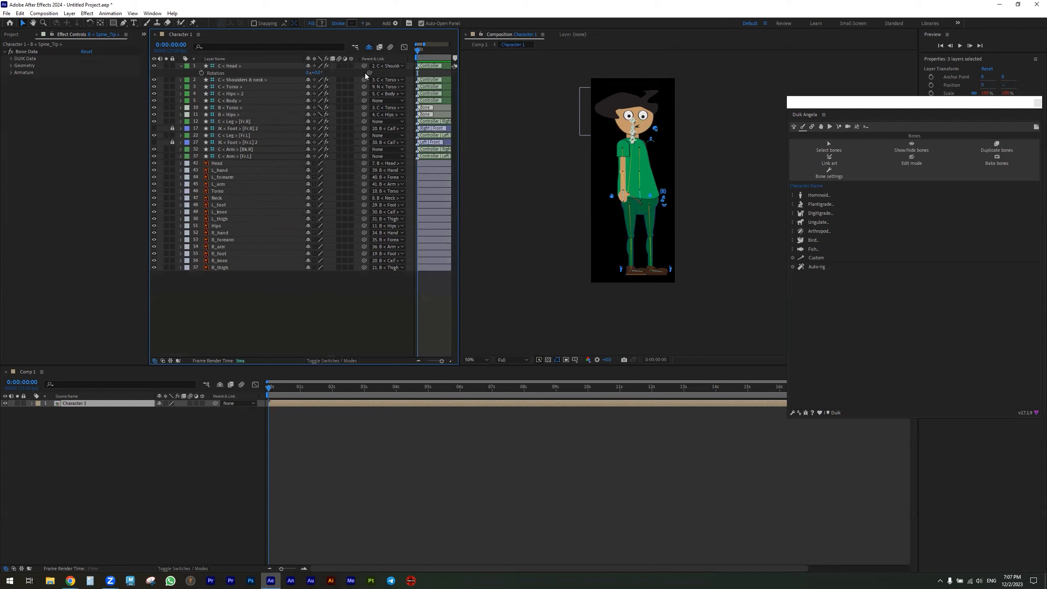
click(222, 107)
shift+click(250, 115)
click(309, 113)
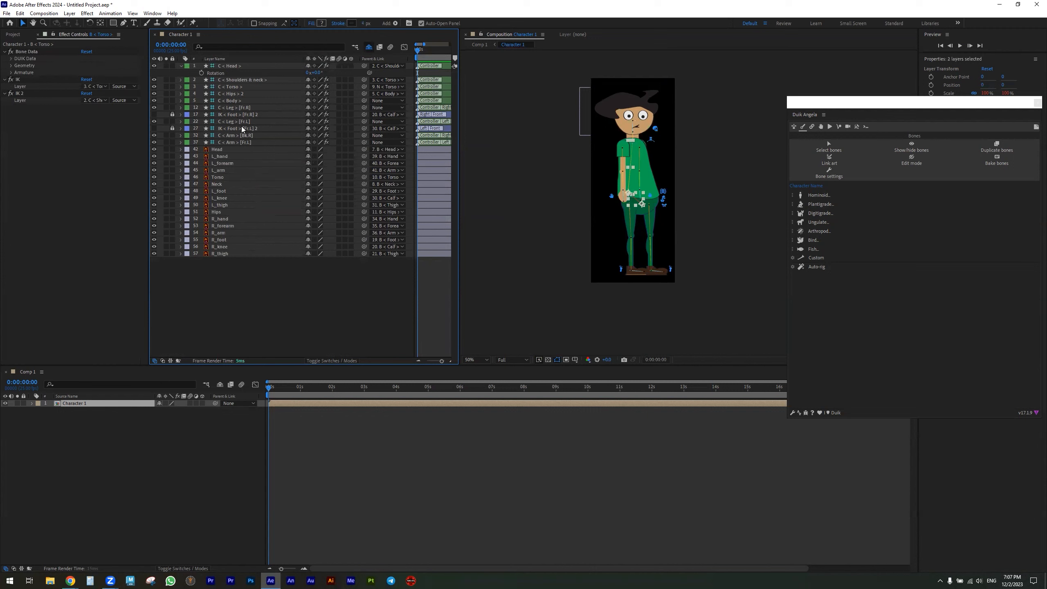
click(236, 136)
click(237, 143)
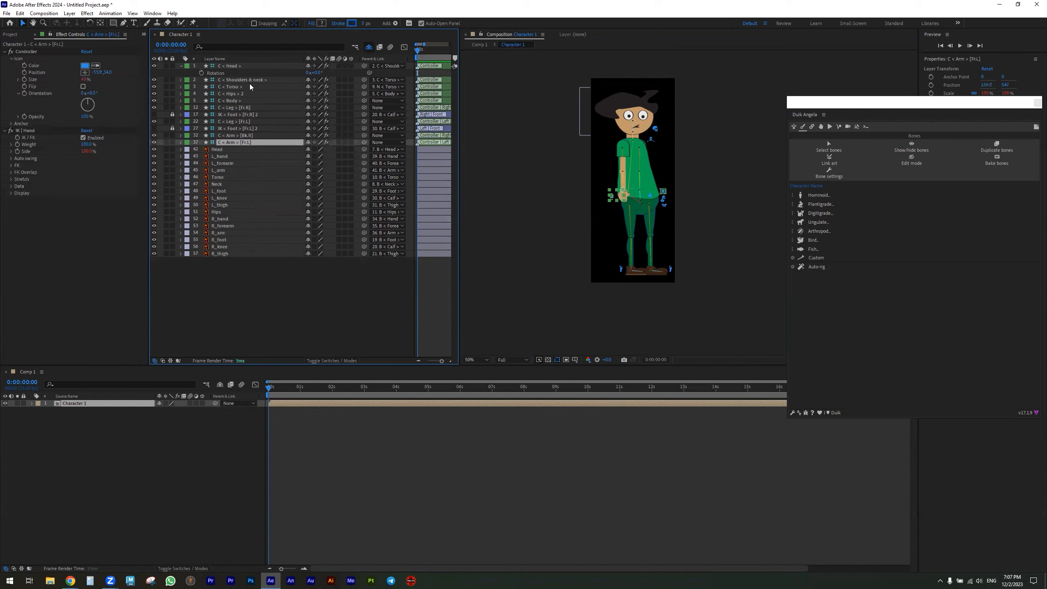
shift+click(249, 66)
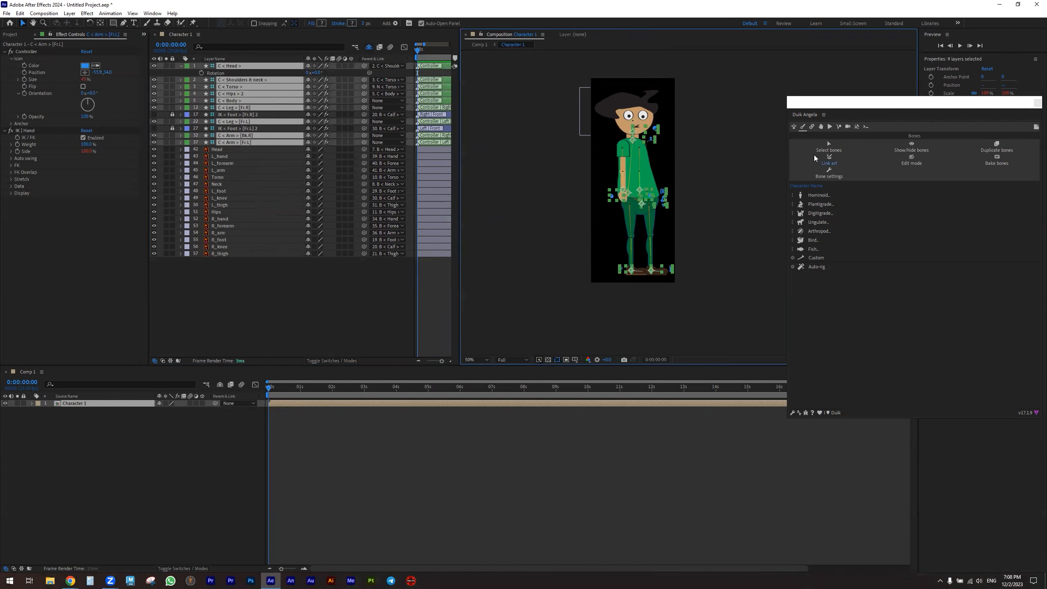
drag(706, 215, 689, 227)
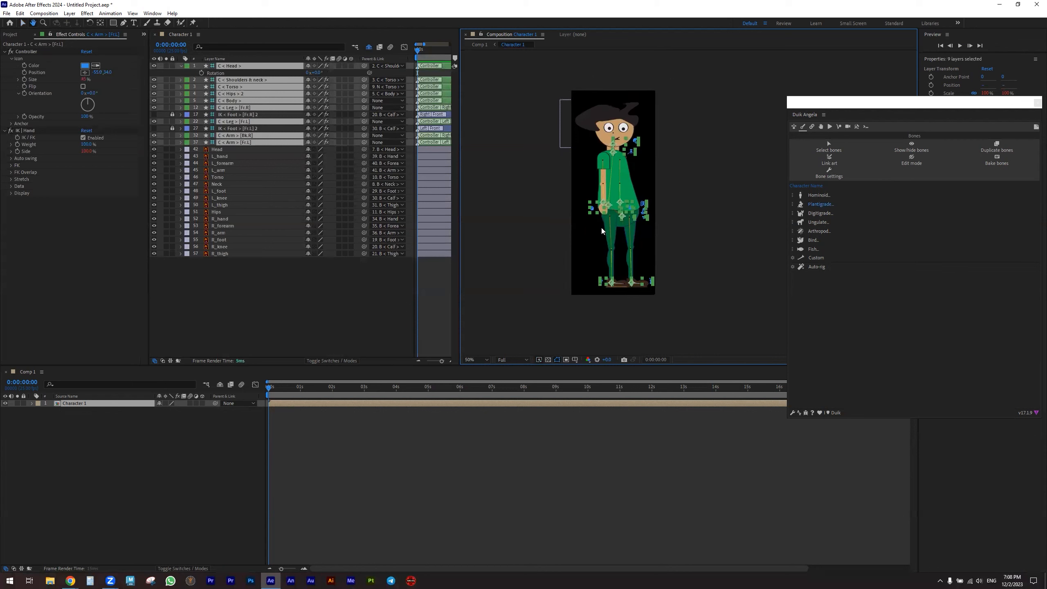
key(space)
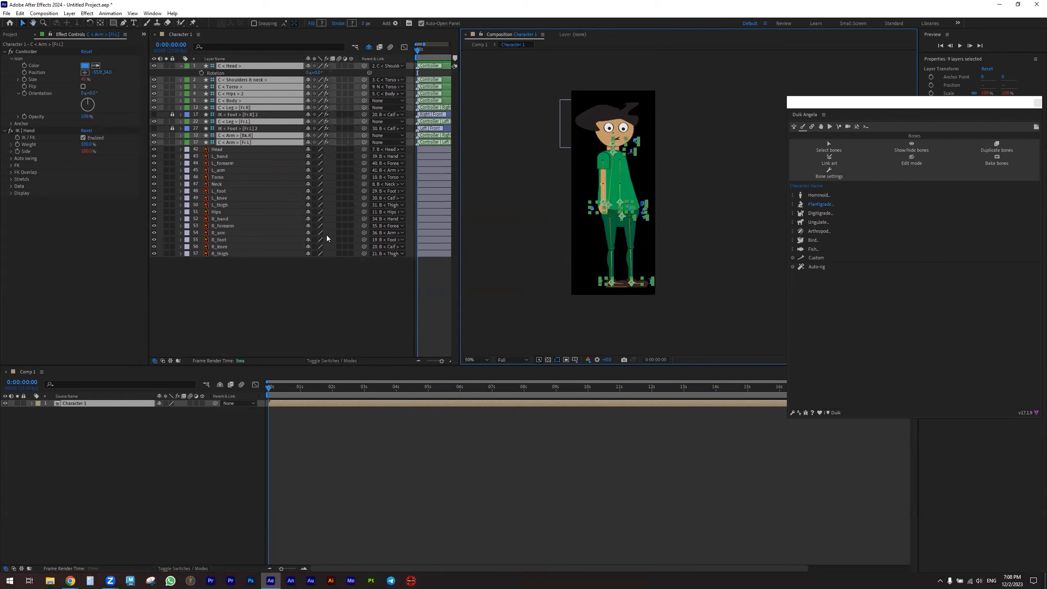
Dock the Character 1 timeline beside the Comp 1 timeline and enlarge the timeline area to show more layers.
drag(180, 36, 123, 397)
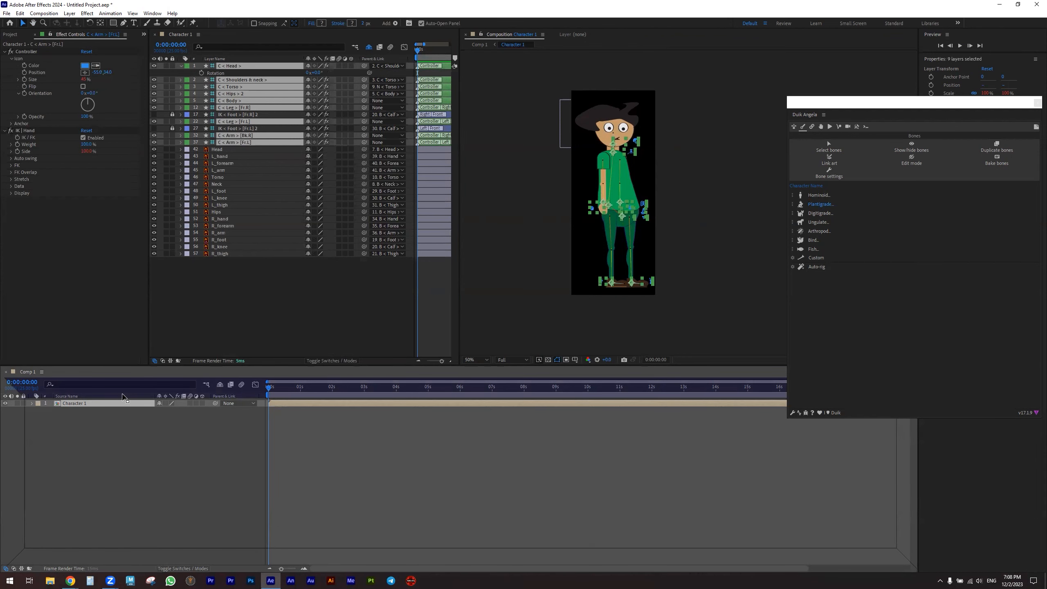
drag(123, 397, 125, 396)
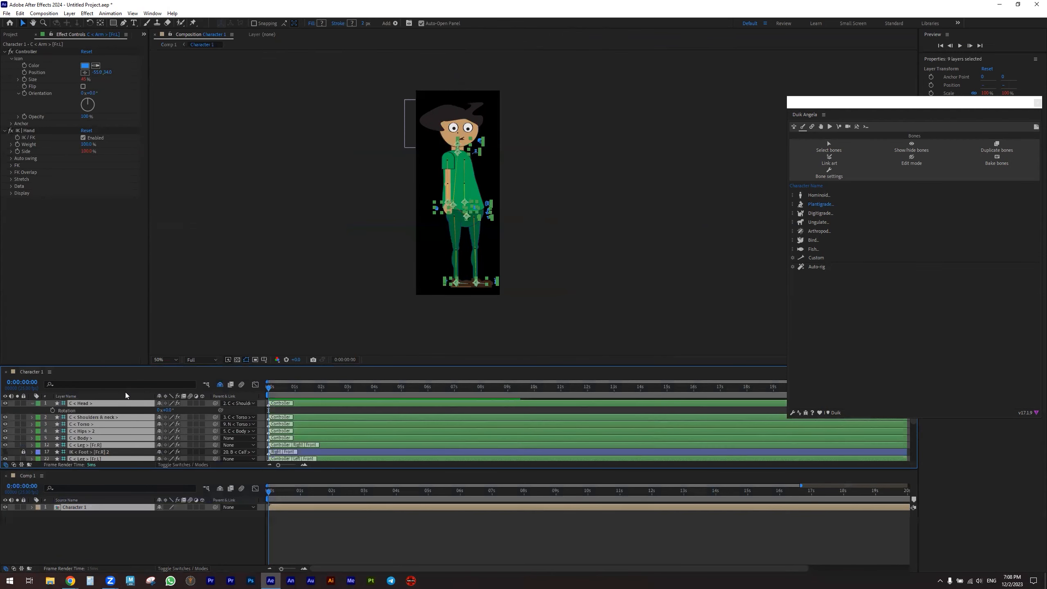
drag(38, 371, 85, 510)
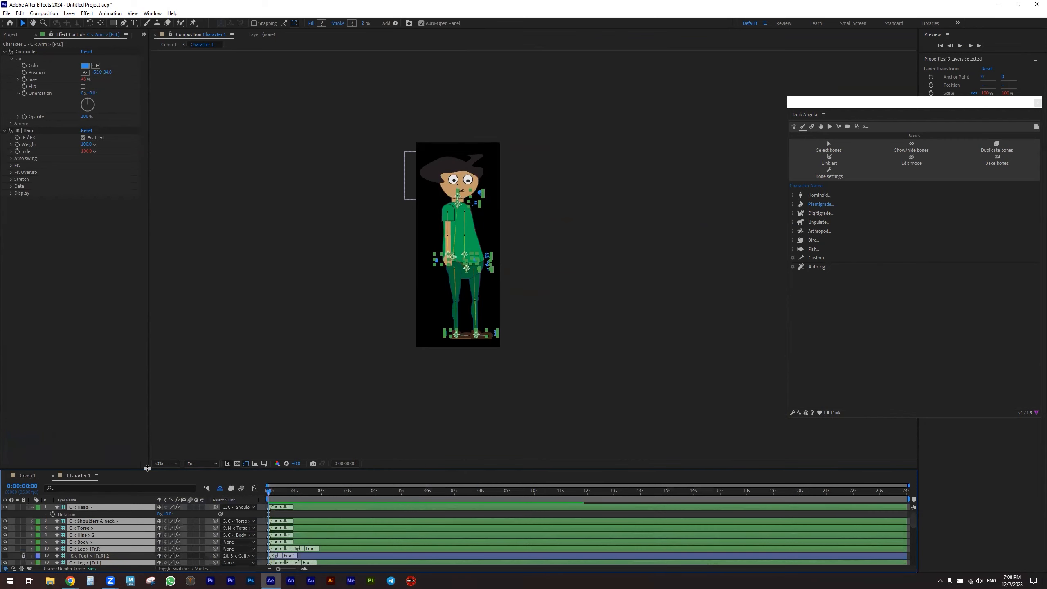
drag(150, 418, 157, 359)
Select all controllers from Head to the front-left Arm and apply Duik's Walk/Run cycle with the automatically assigned controllers.
click(359, 280)
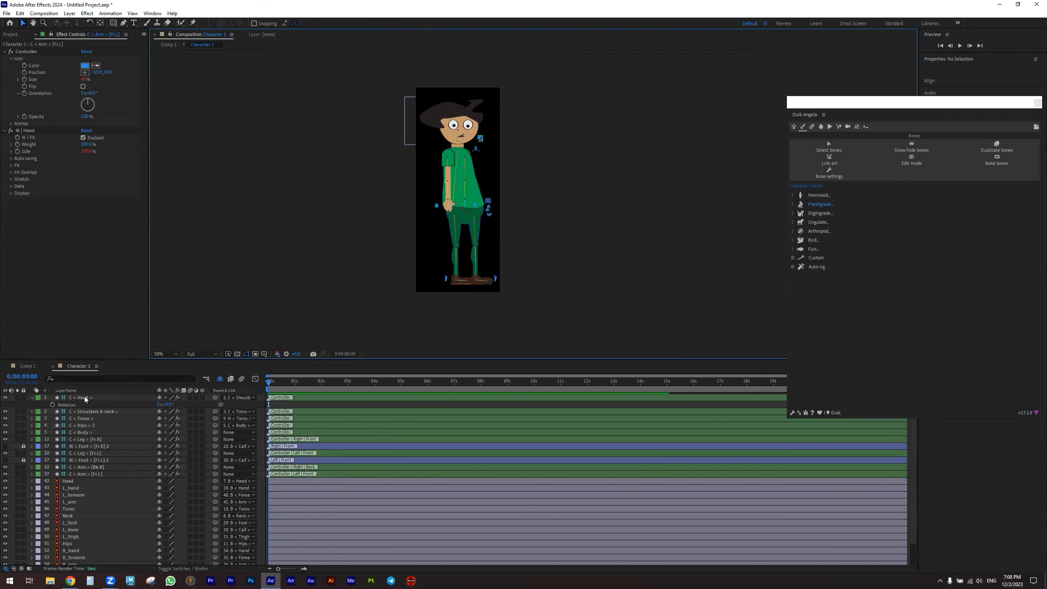
click(88, 398)
shift+click(87, 474)
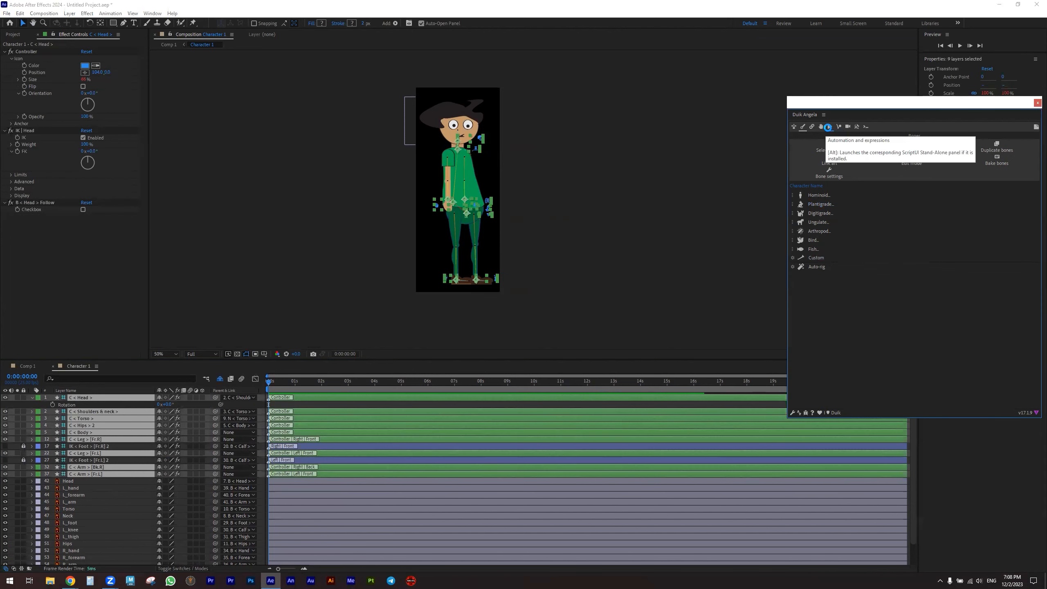
click(830, 127)
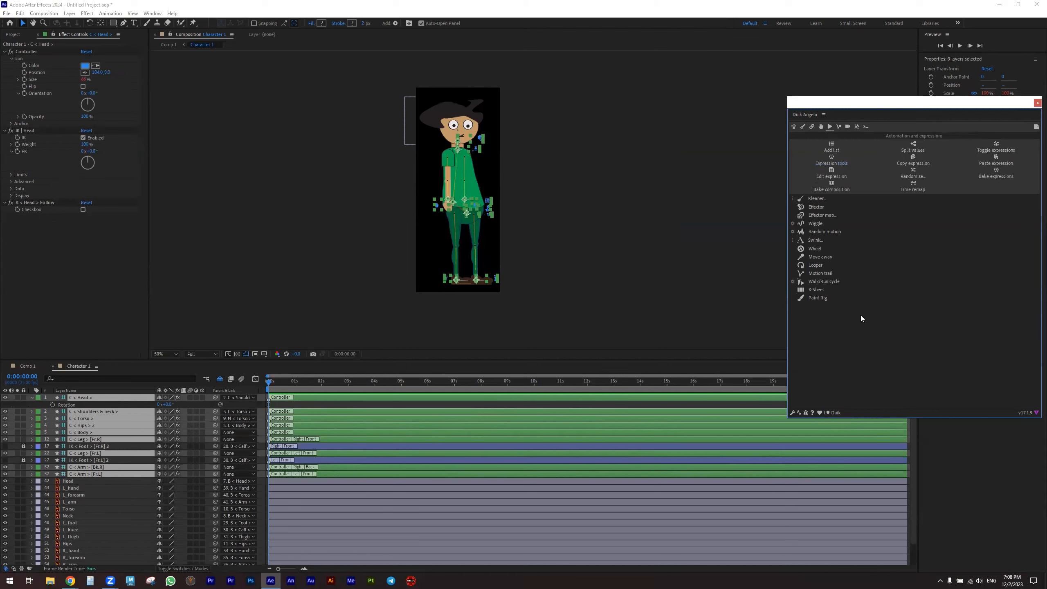
click(818, 282)
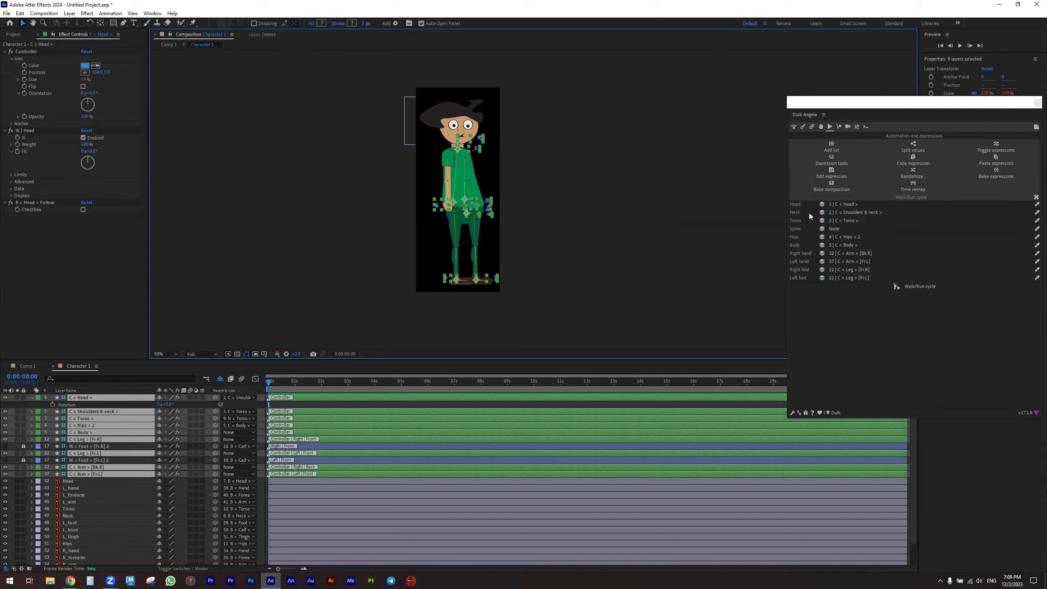
click(919, 286)
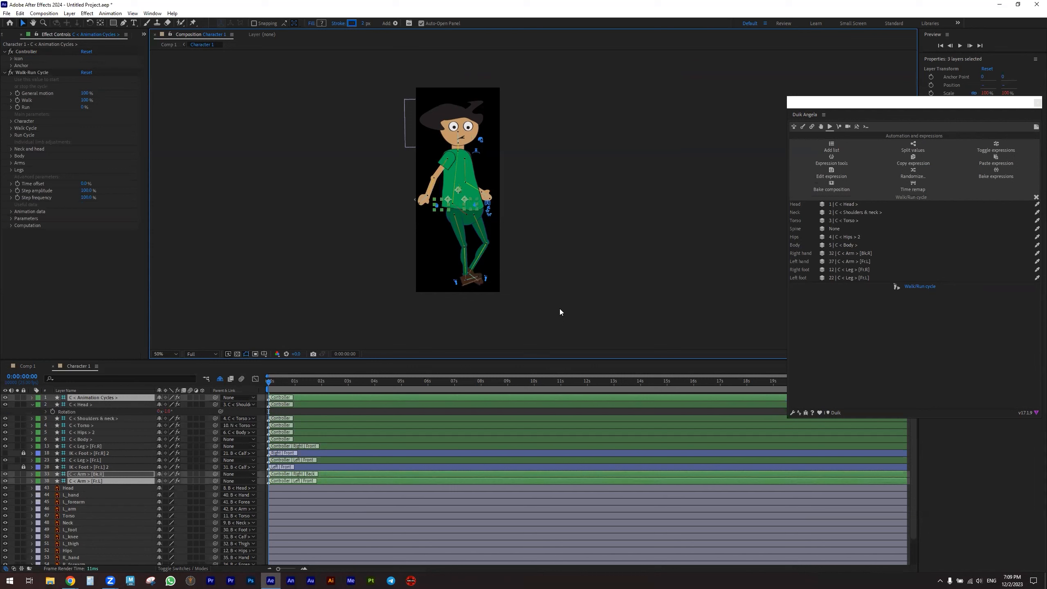
Play back the walk cycle in the Character 1 composition several times to review the motion.
key(space)
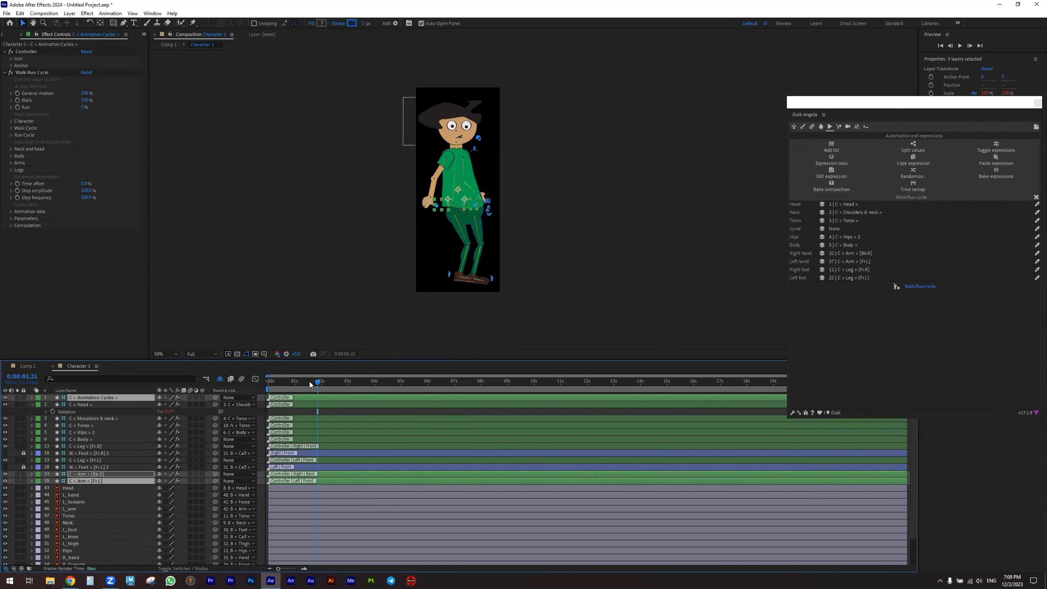
key(space)
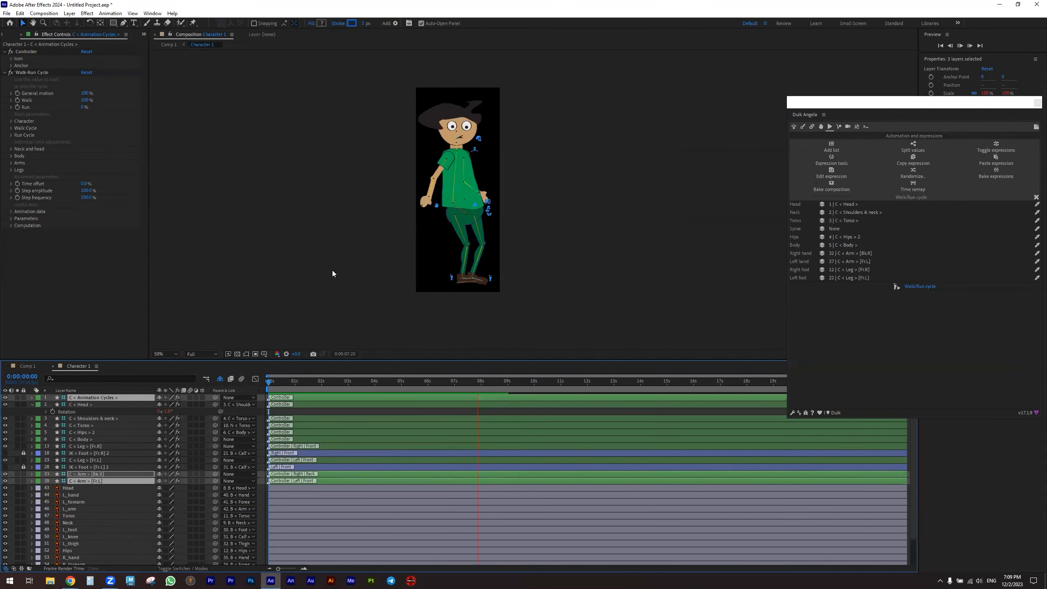
key(space)
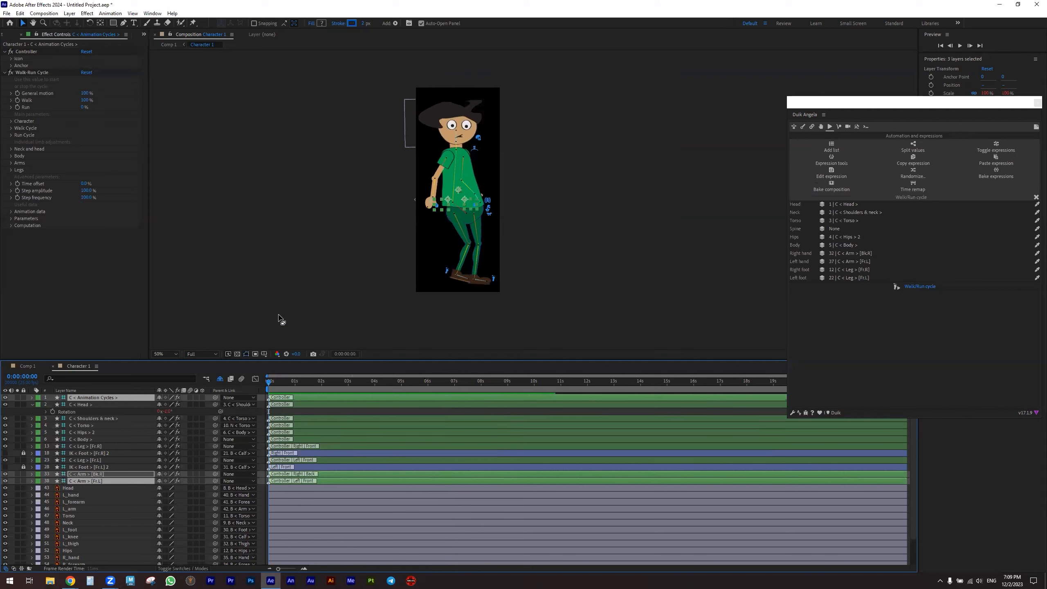
key(space)
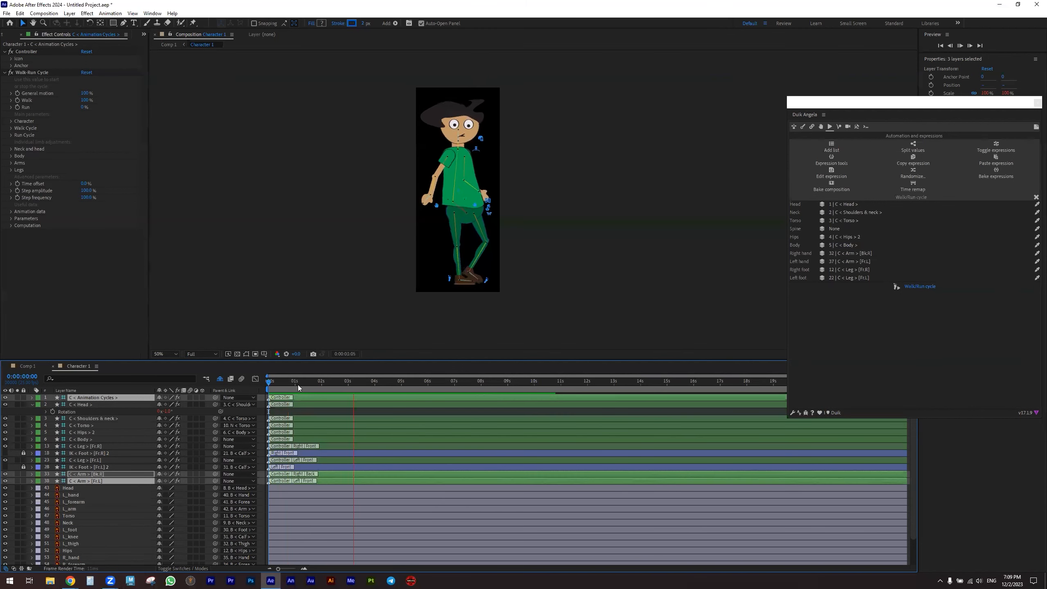
key(space)
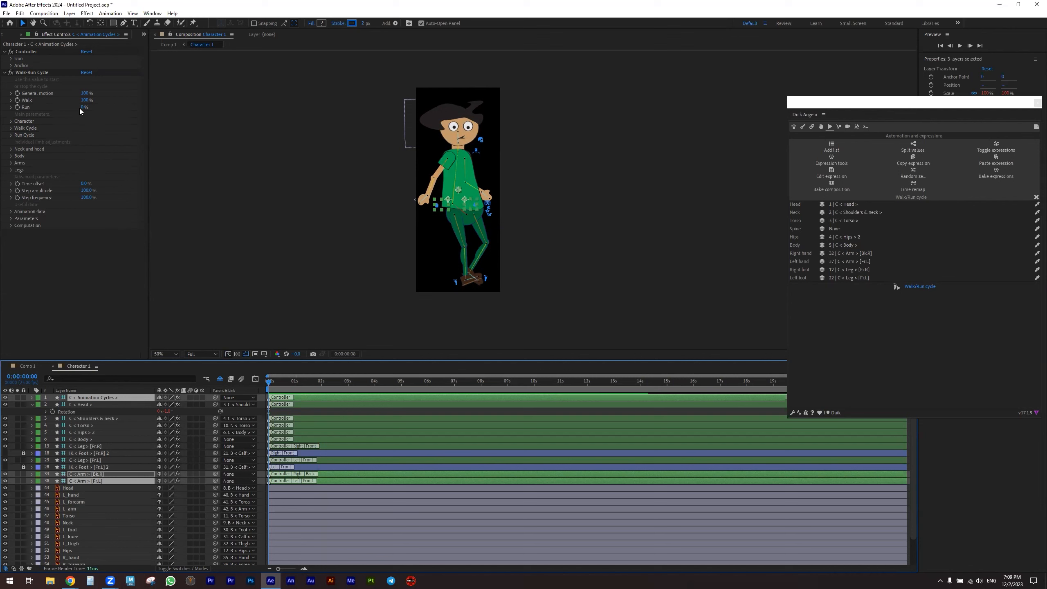
Raise the Walk-Run Cycle's Run amount partway while keeping Walk at 100%, and play back the blended motion from the start.
drag(83, 106, 96, 106)
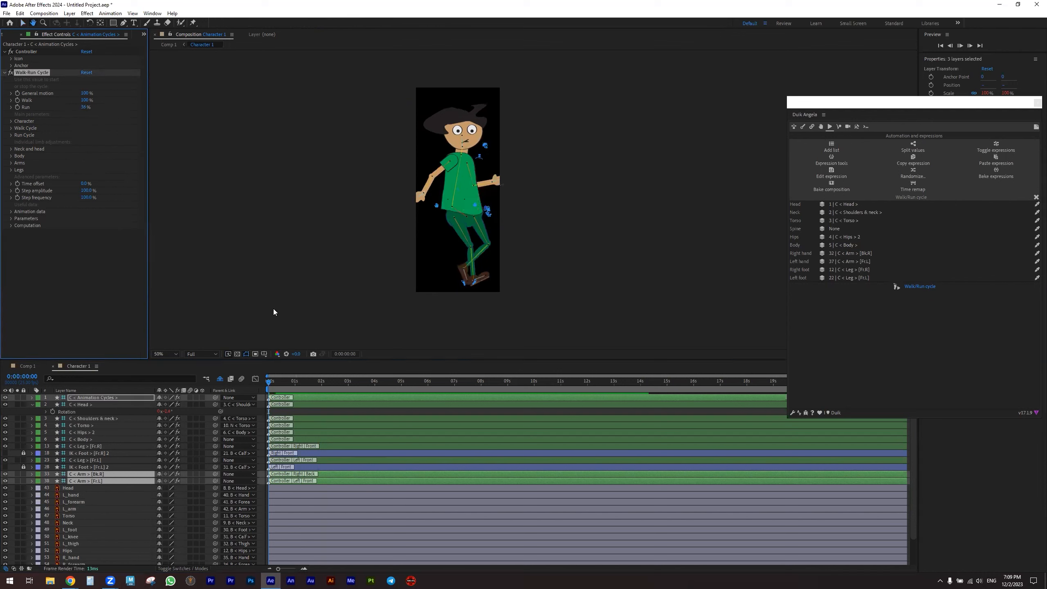
drag(274, 388, 268, 385)
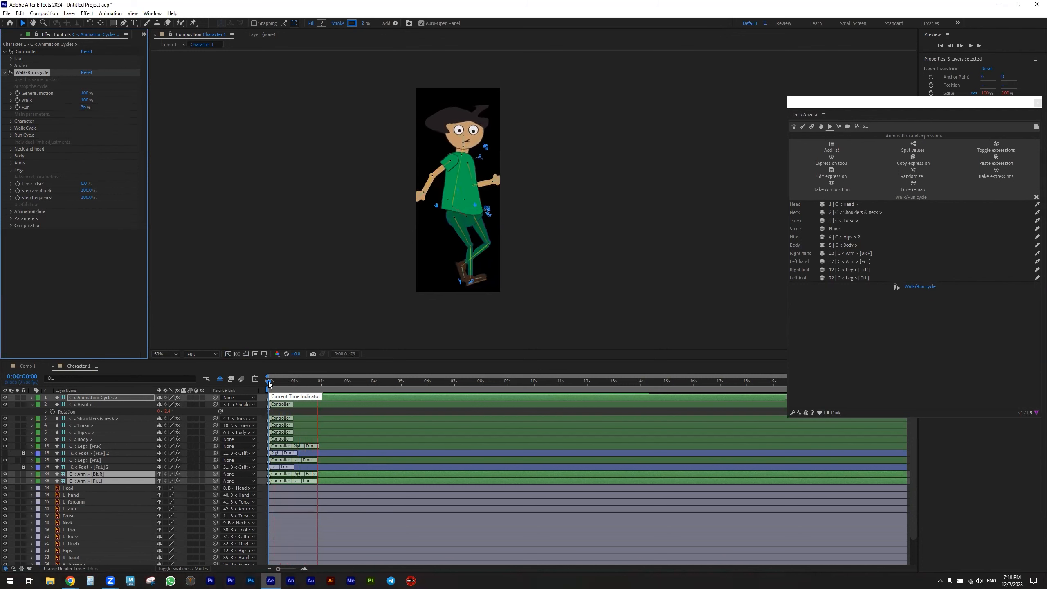
click(268, 383)
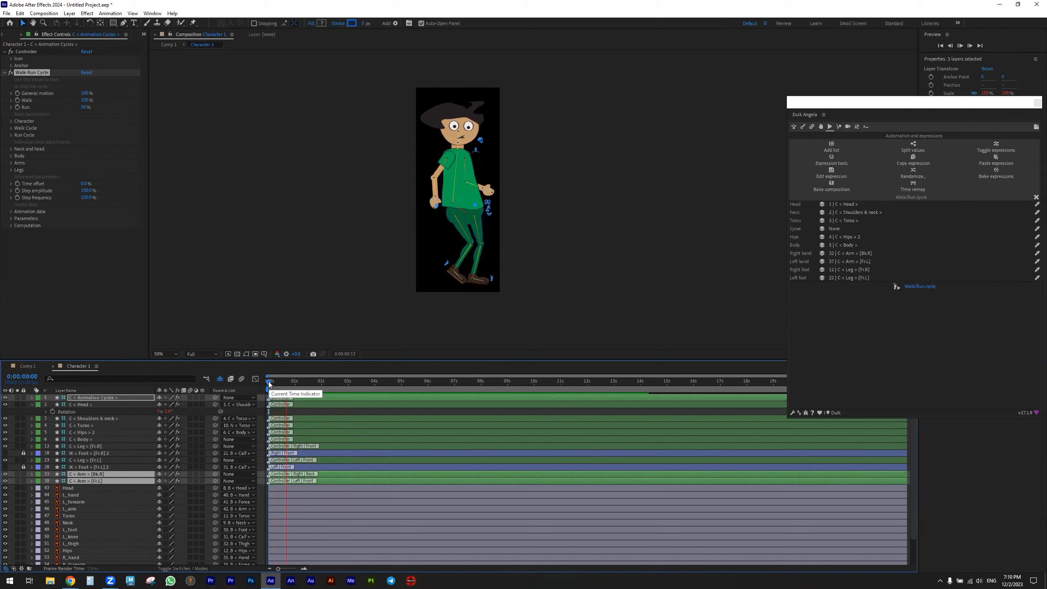
key(space)
Set the Walk-Run Cycle's Run amount to 100% and play back the motion.
drag(84, 107, 172, 155)
key(space)
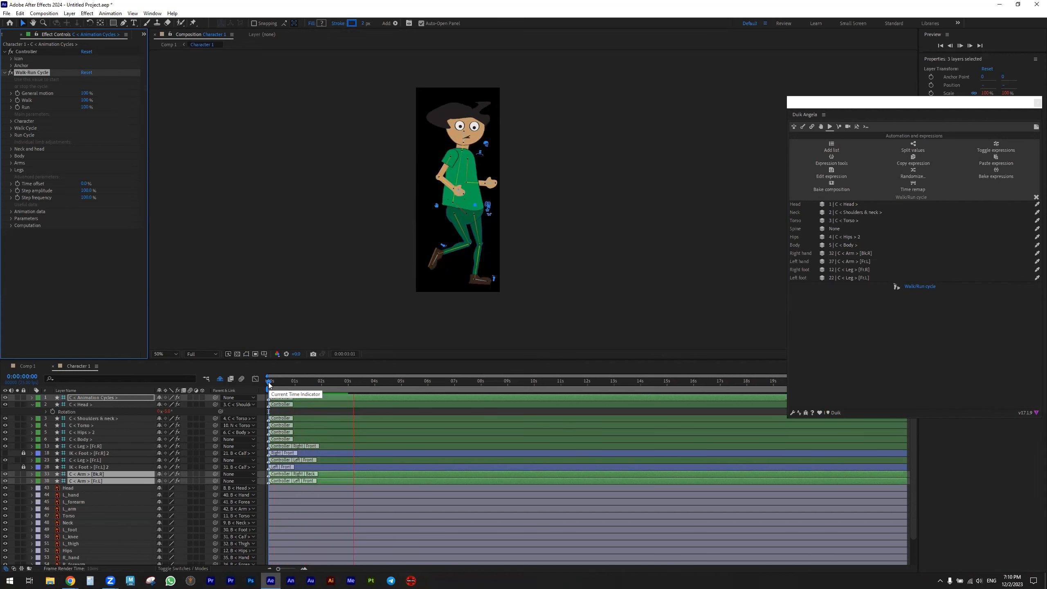
key(space)
Lower the Character 1 preview resolution to Quarter and play back the run from the start.
click(192, 354)
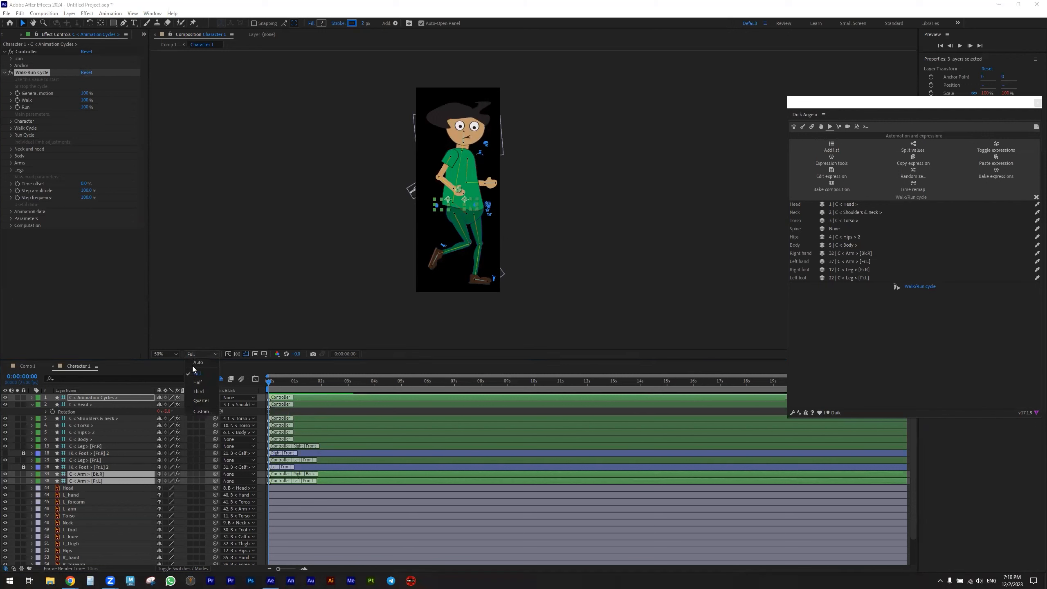
click(197, 400)
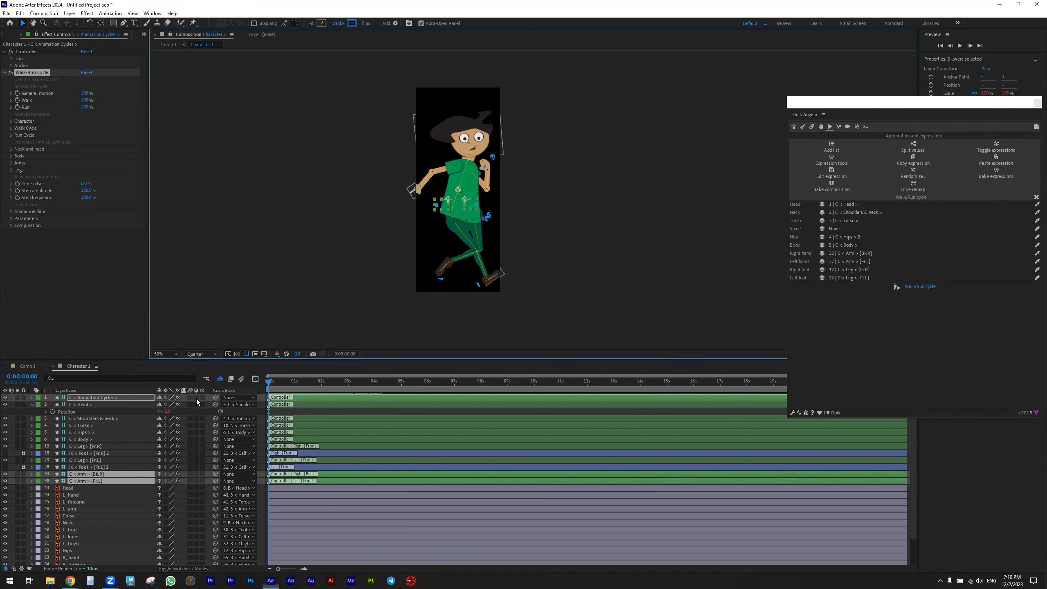
click(269, 383)
key(space)
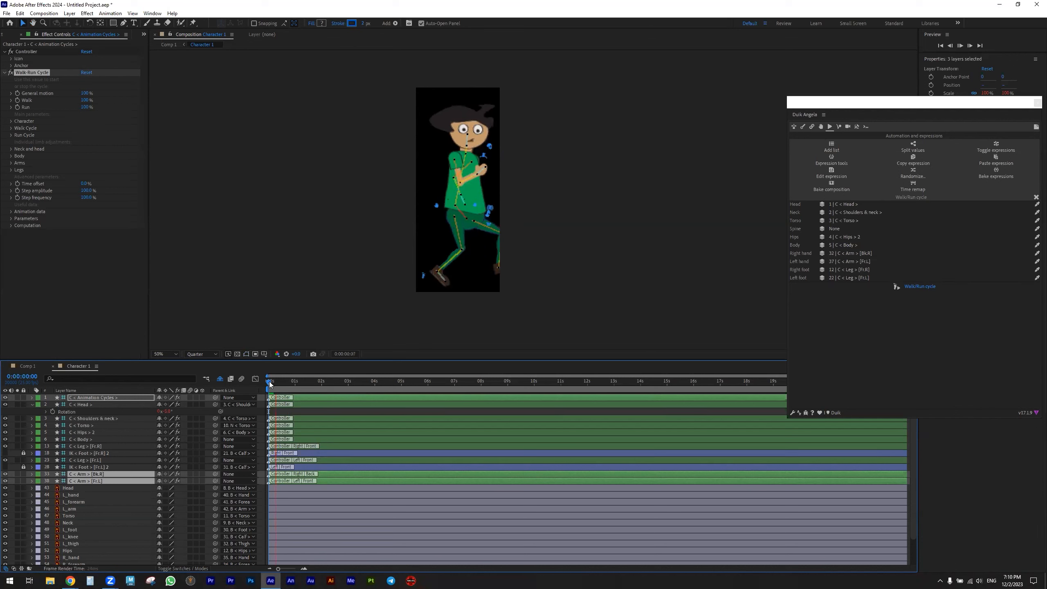
key(space)
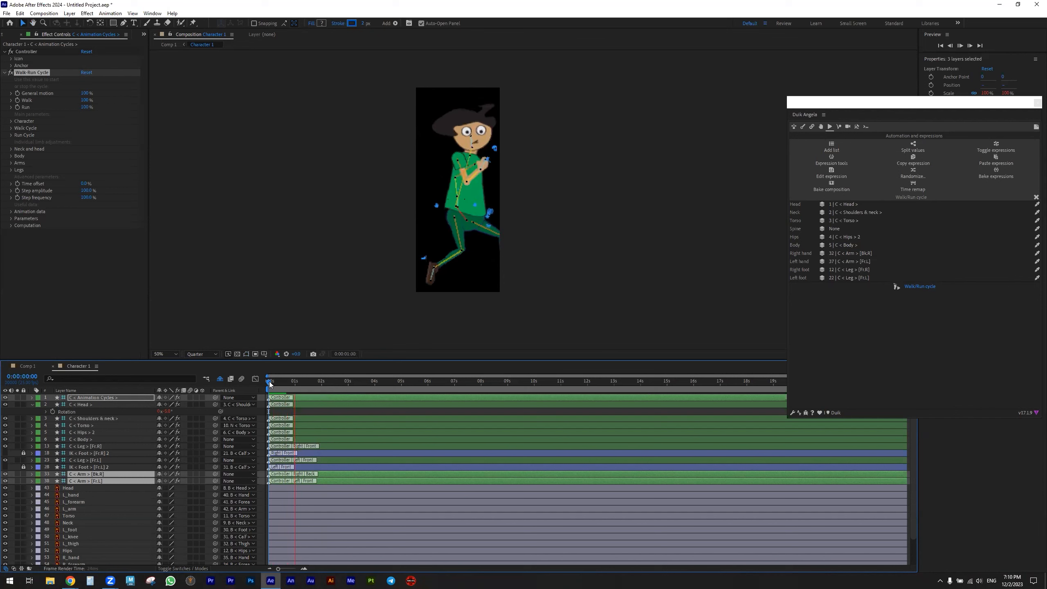
key(space)
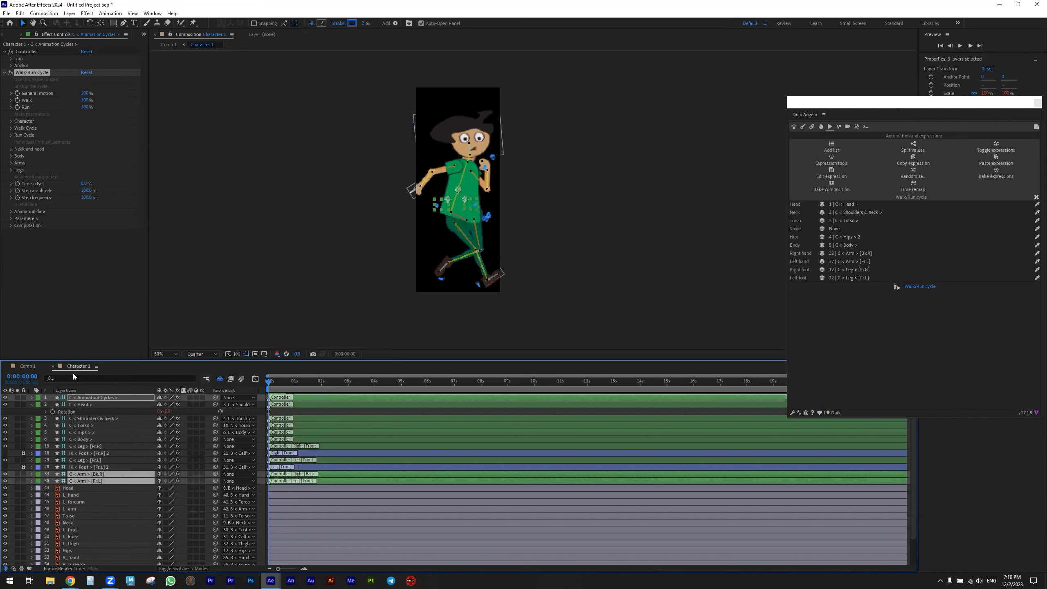
Check the character in Comp 1, then enlarge the Character 1 composition to about 648 px wide with its aspect ratio locked.
click(21, 367)
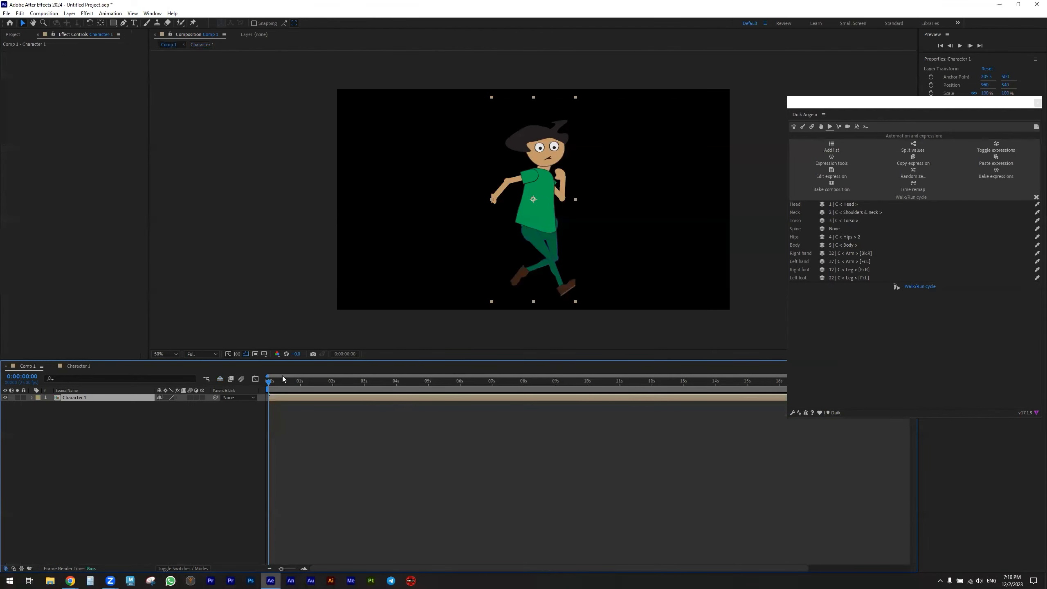
click(72, 367)
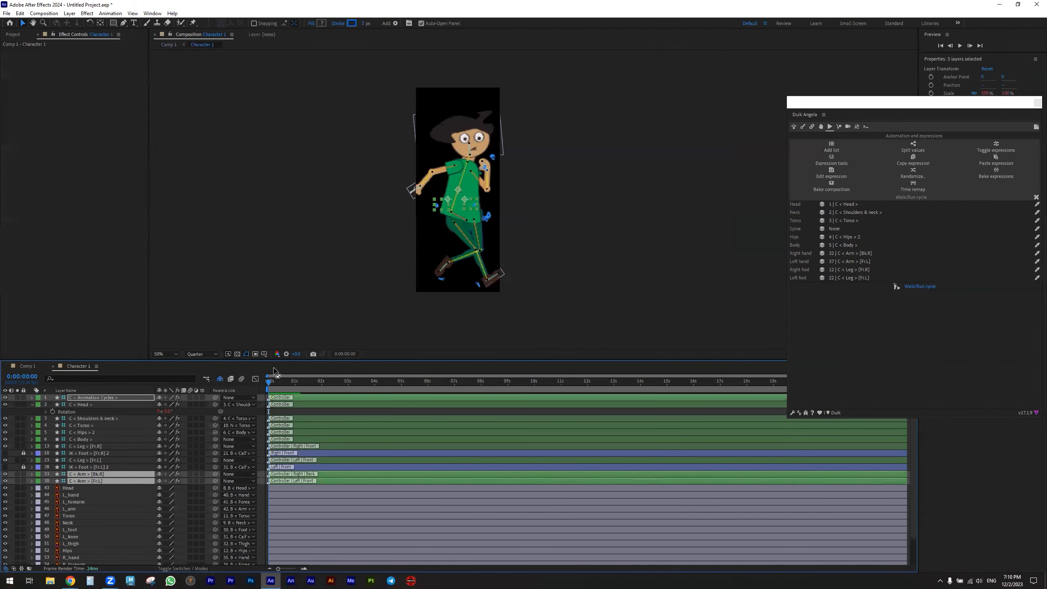
drag(324, 384, 227, 372)
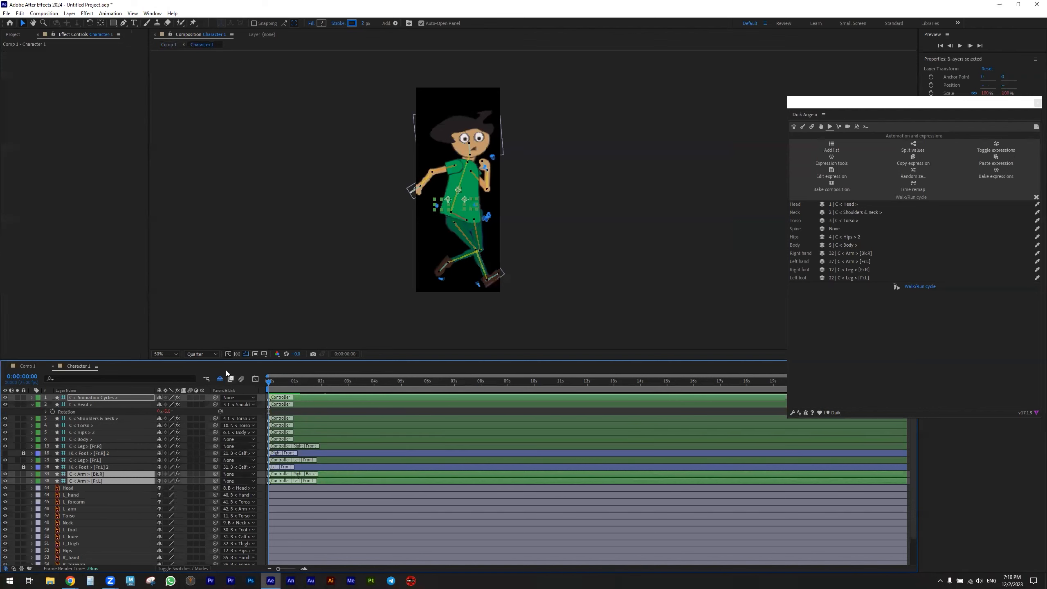
click(44, 13)
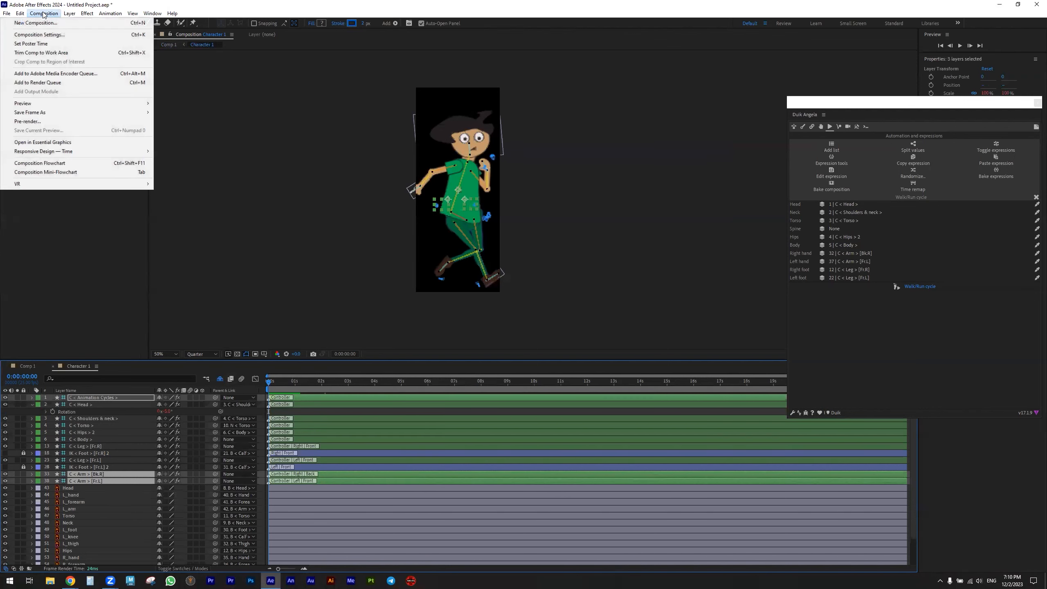
click(47, 35)
drag(459, 238, 587, 374)
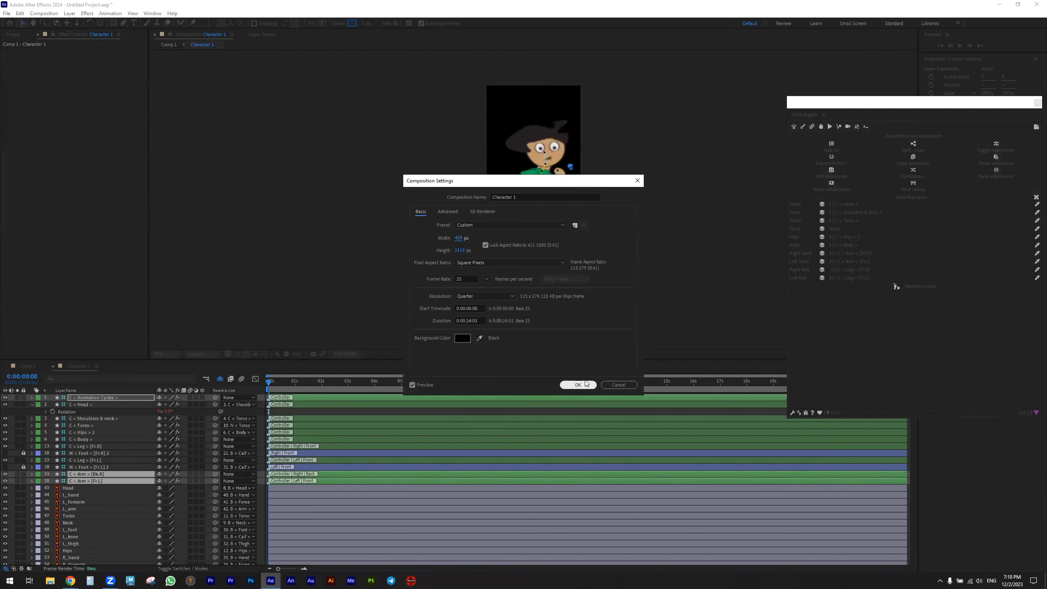
drag(577, 183, 356, 134)
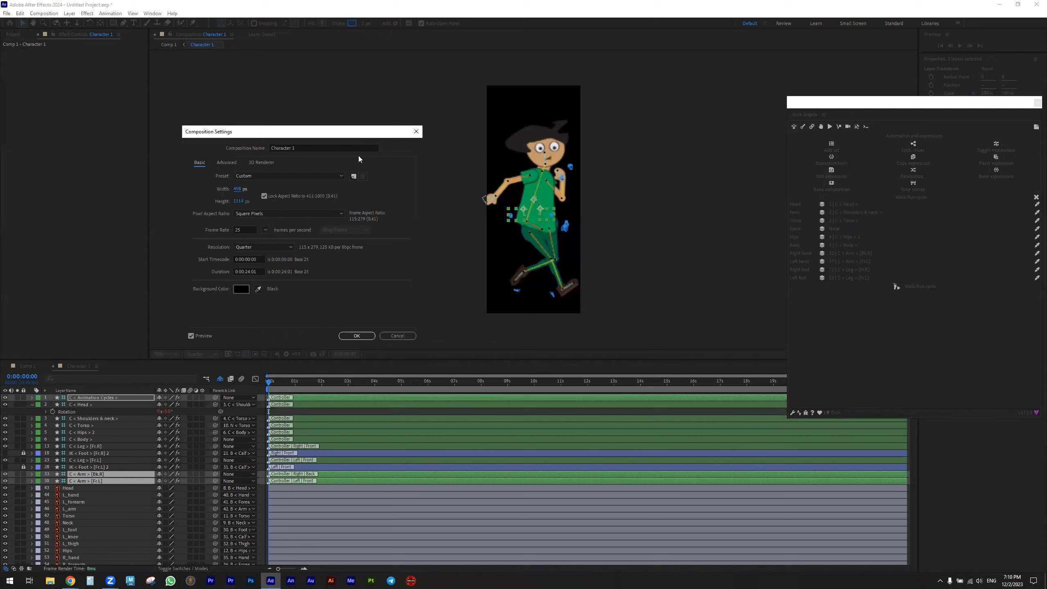
drag(237, 189, 376, 332)
click(372, 338)
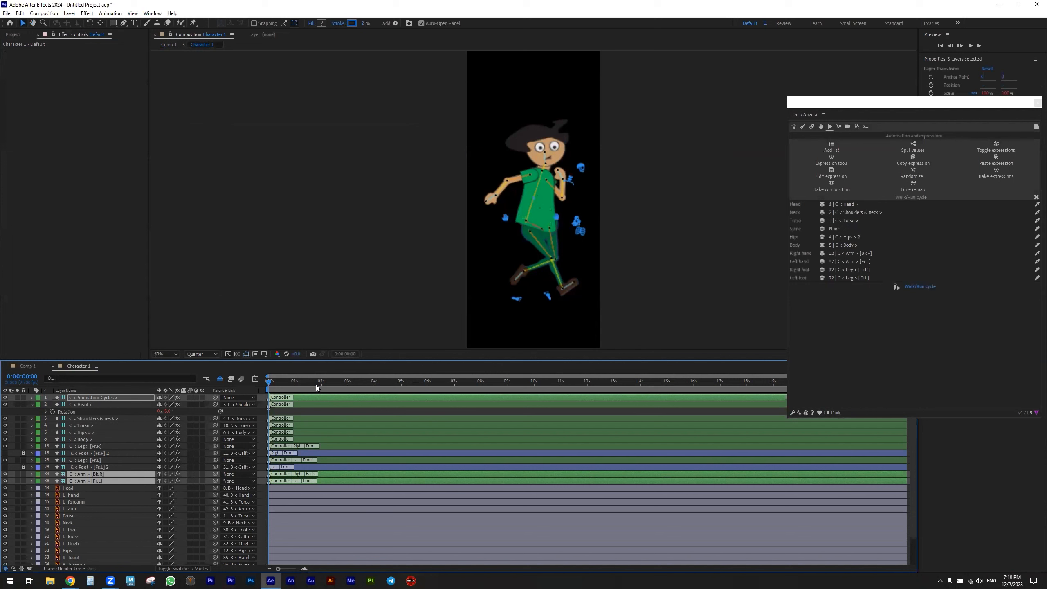
Play back the run in Character 1 and in Comp 1 to check how the character fits the enlarged frame.
key(space)
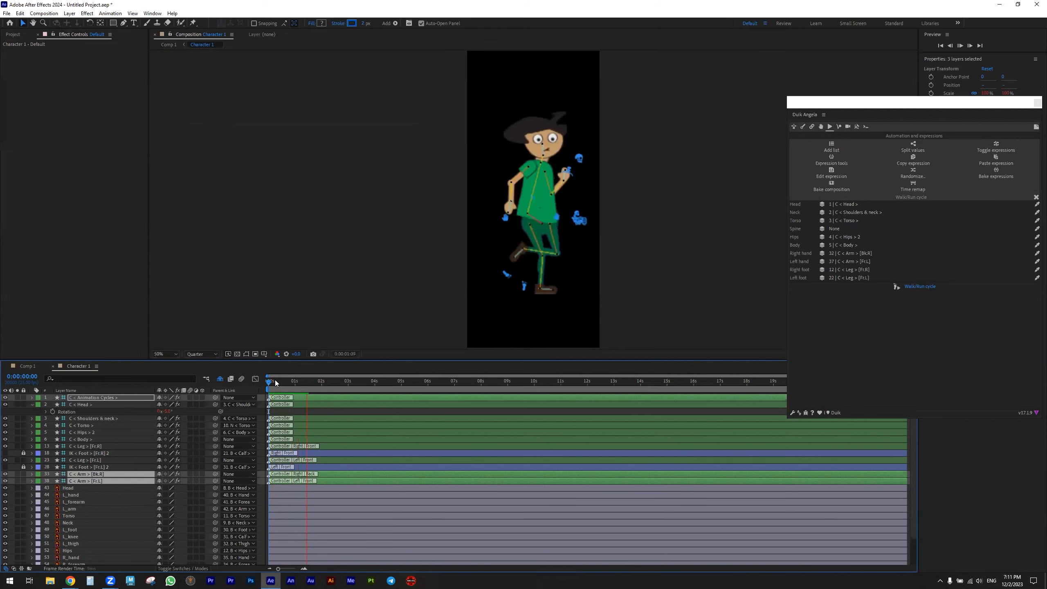
click(275, 382)
click(27, 366)
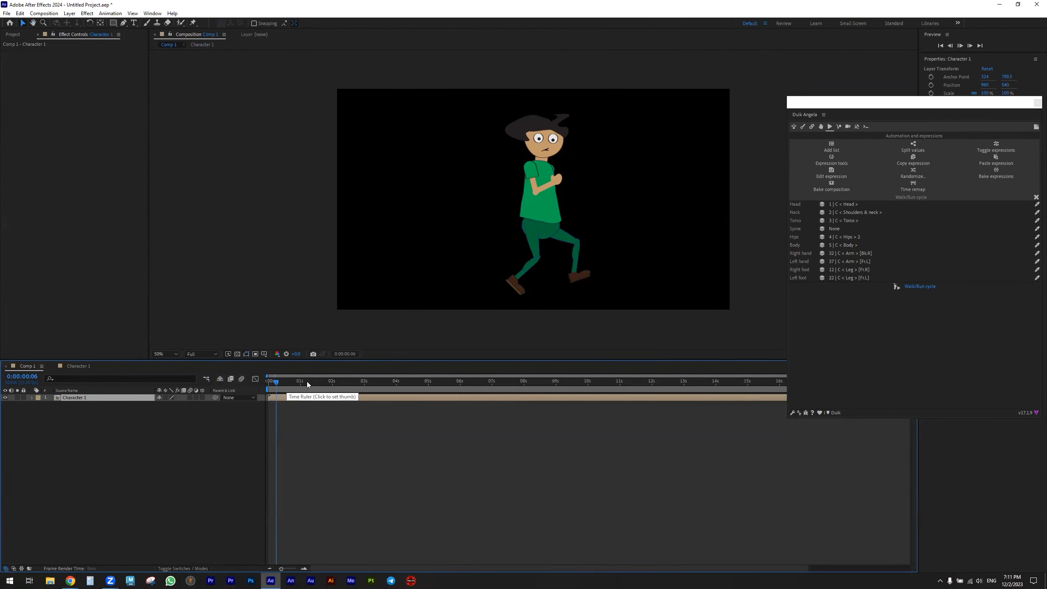
key(space)
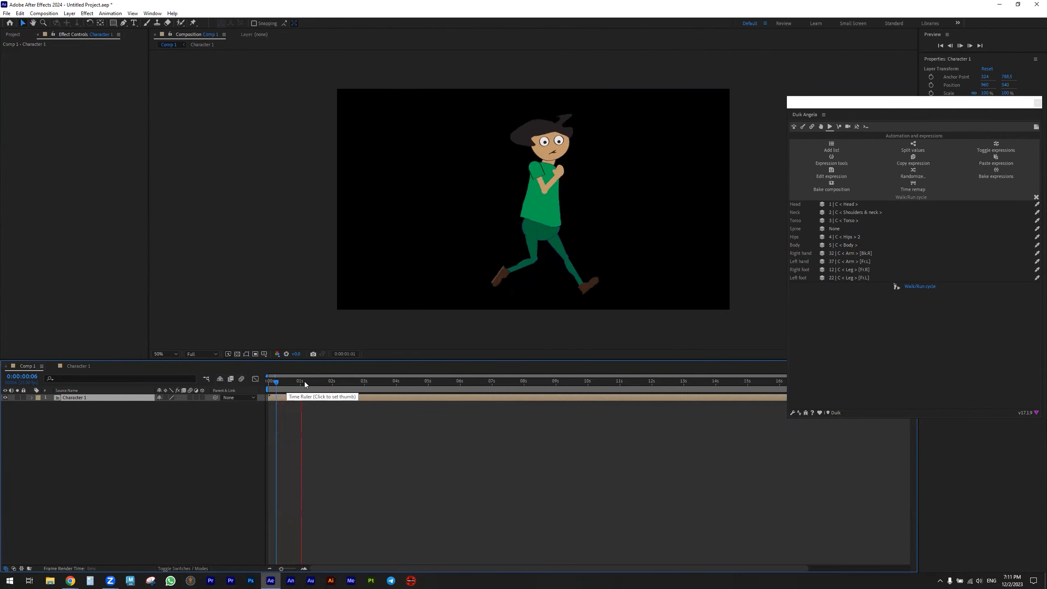
click(269, 382)
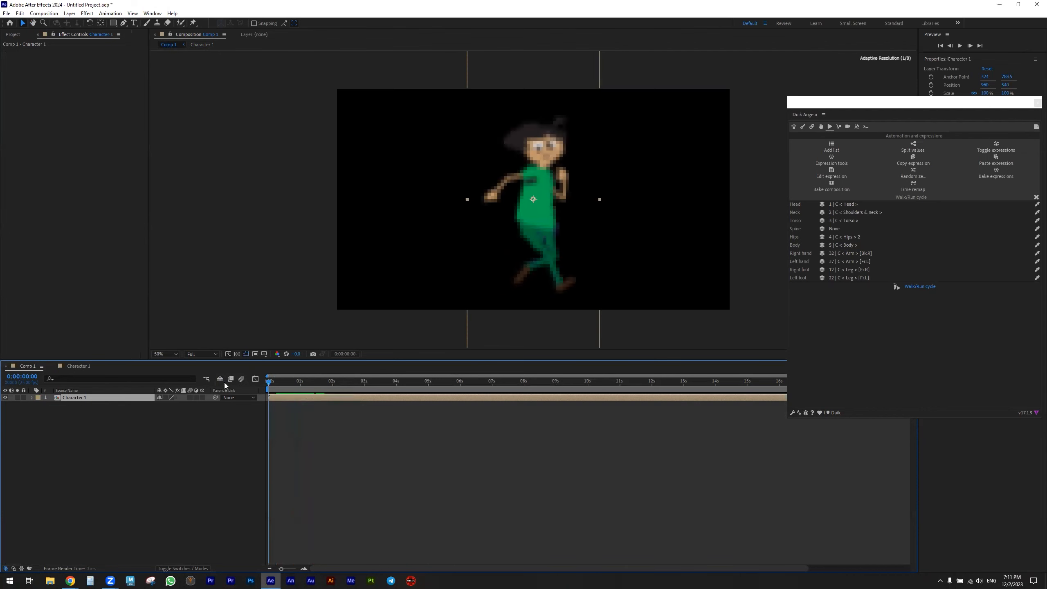
In Character 1, set the Walk Cycle type of the Animation Cycles controller to Dancing.
click(74, 365)
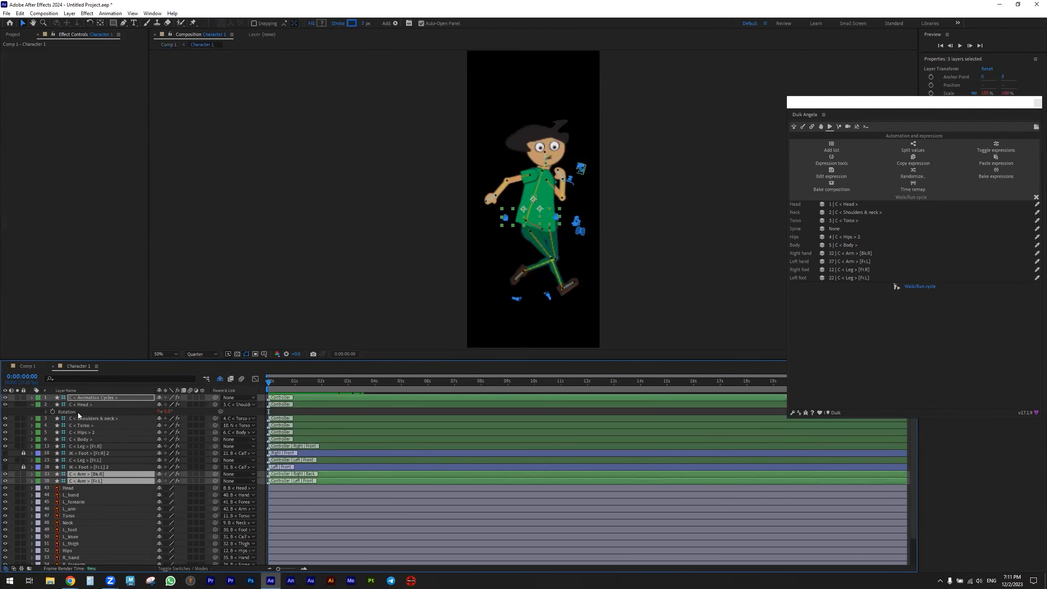
click(91, 462)
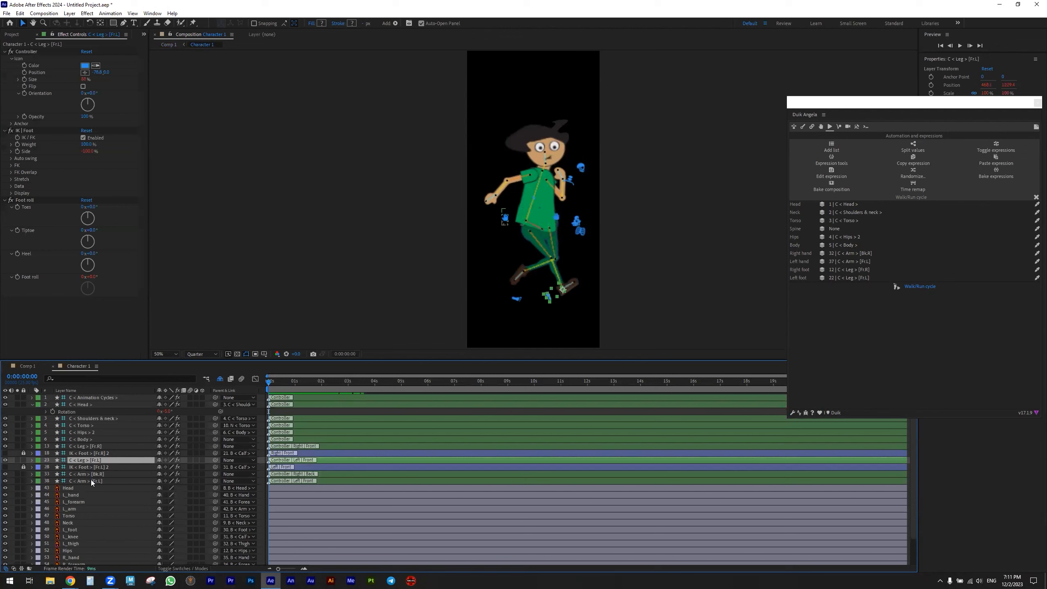
click(90, 480)
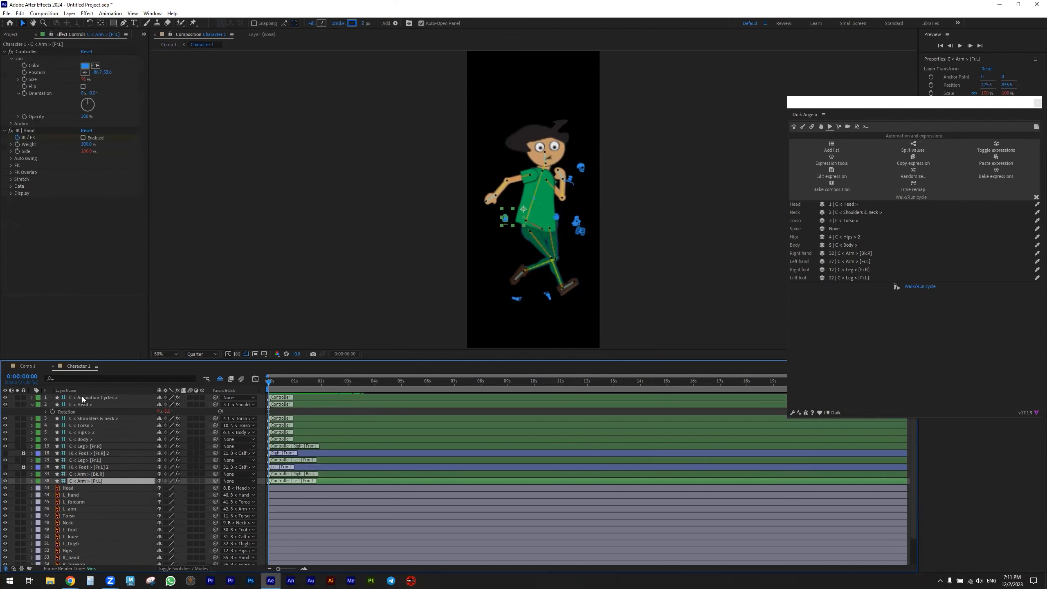
click(78, 397)
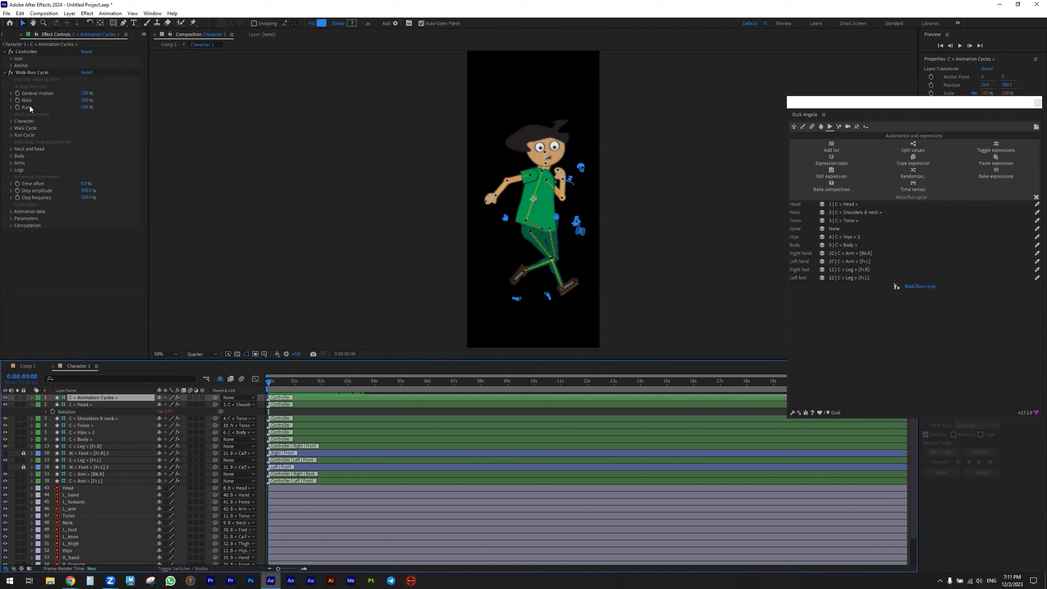
click(11, 128)
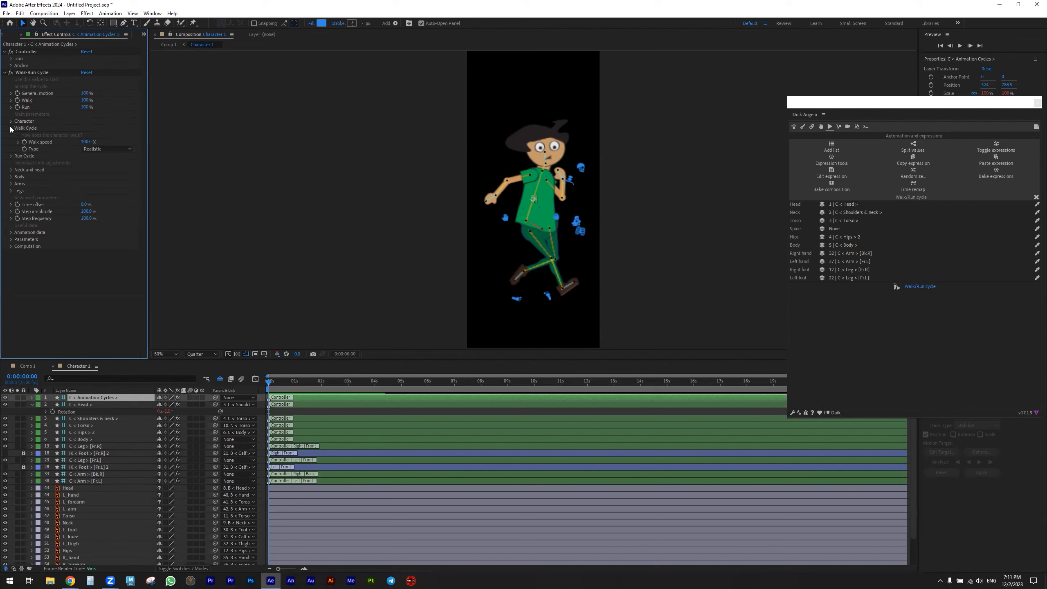
click(121, 149)
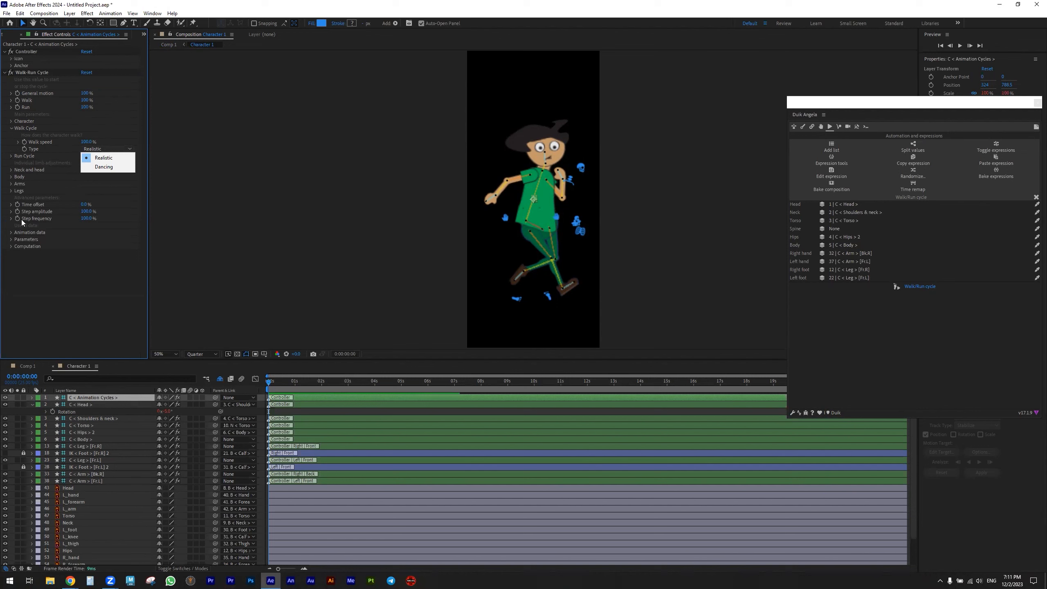
click(106, 166)
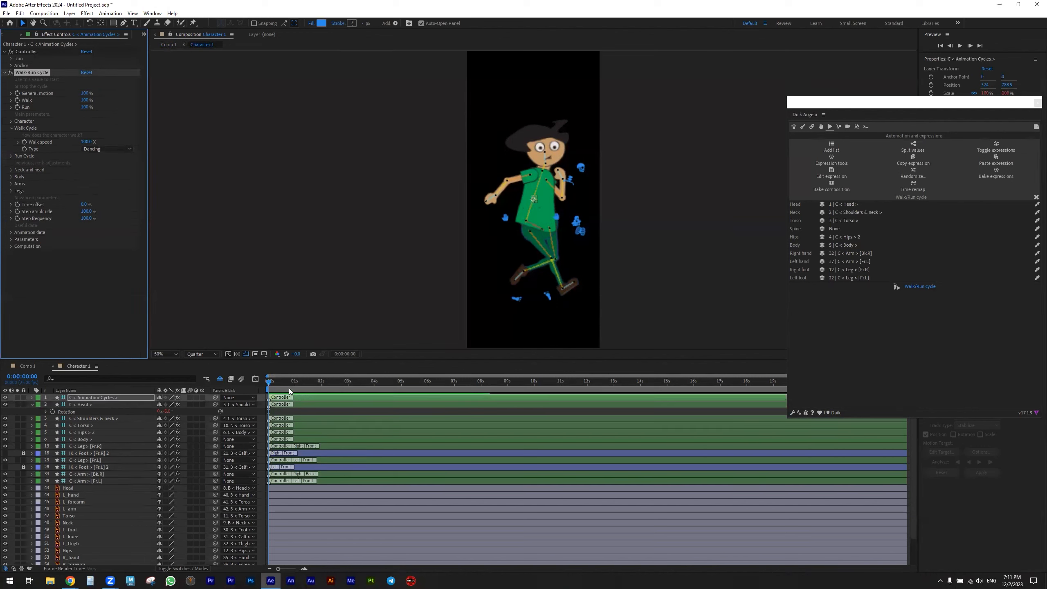
Set the Walk-Run Cycle's Run amount to 0% and play back the dancing walk from the start.
click(271, 385)
drag(271, 386, 268, 386)
click(30, 108)
drag(30, 109, 25, 109)
key(space)
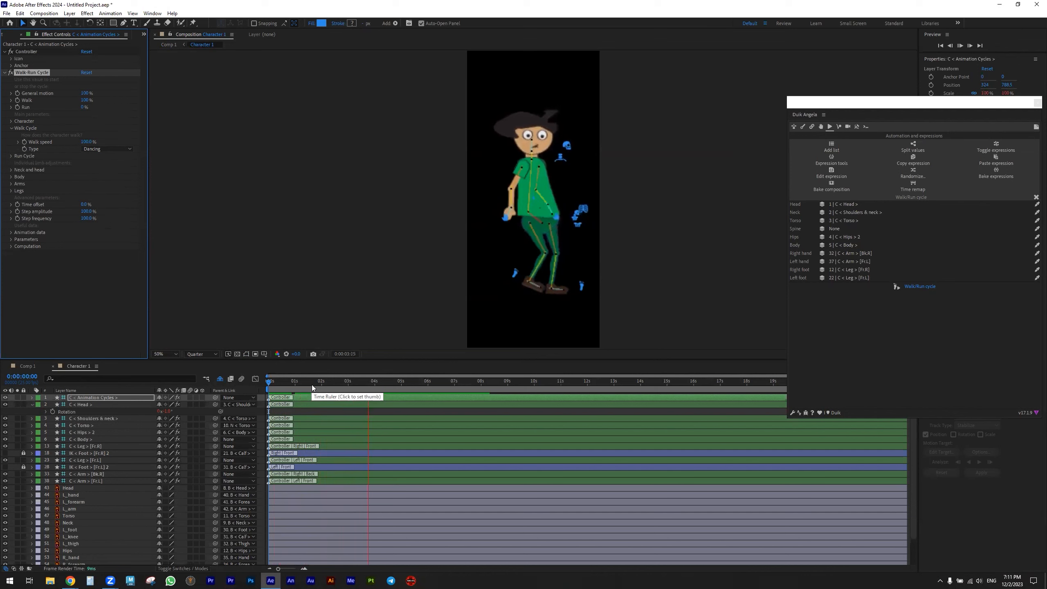
Replay the dancing walk cycle several times from the start to review the motion, and return to the first frame.
drag(302, 384, 241, 382)
key(space)
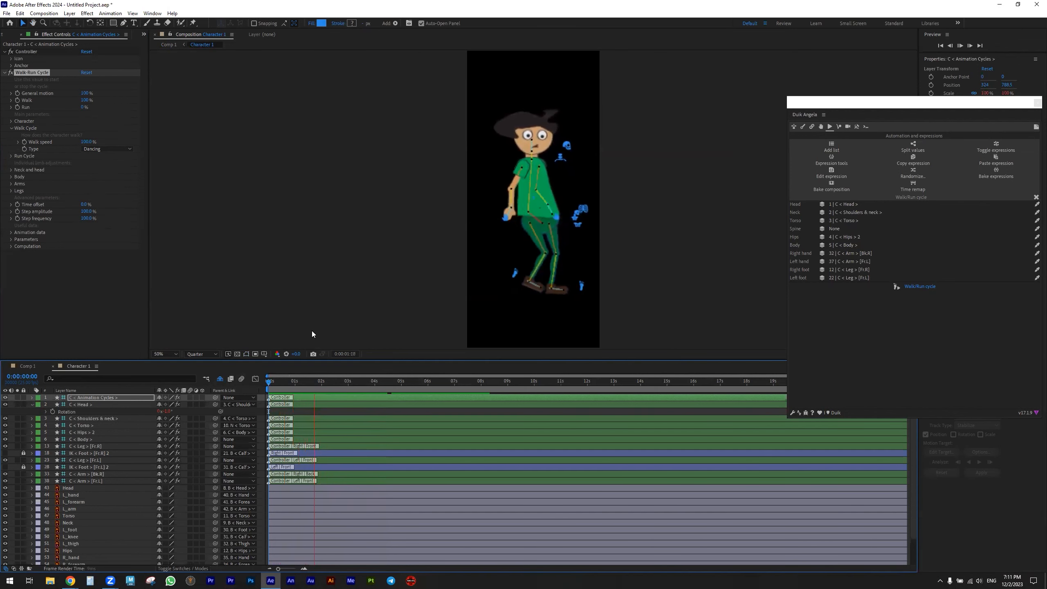
click(294, 380)
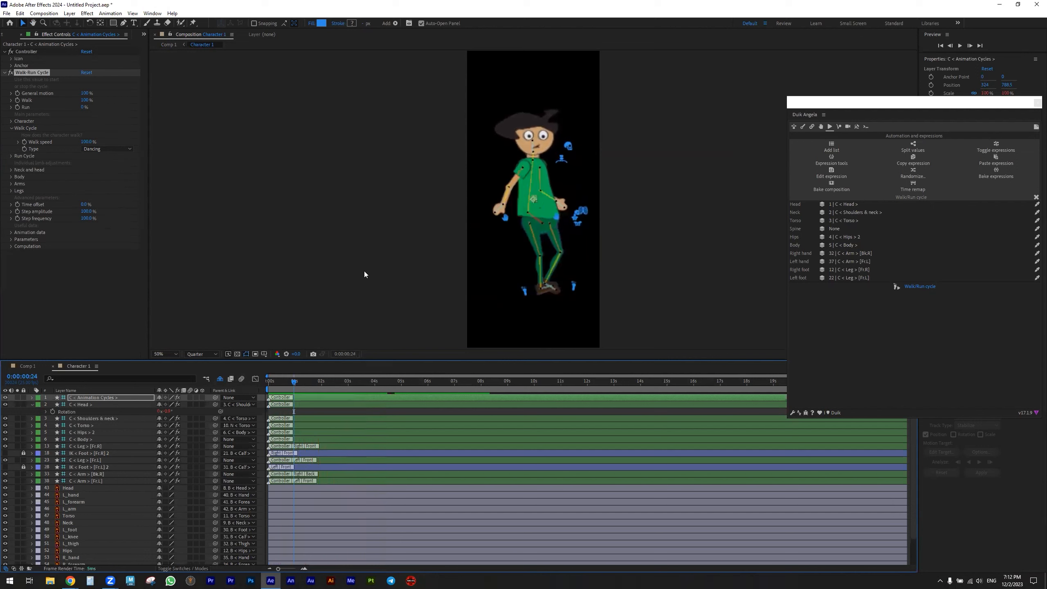
drag(295, 381, 270, 381)
key(space)
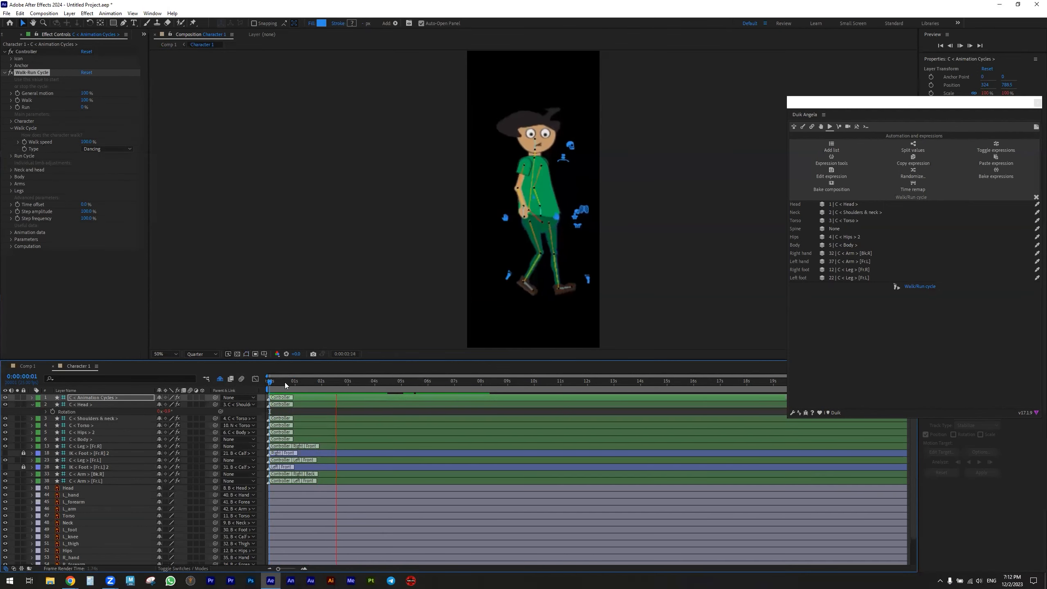
key(space)
drag(276, 383, 261, 381)
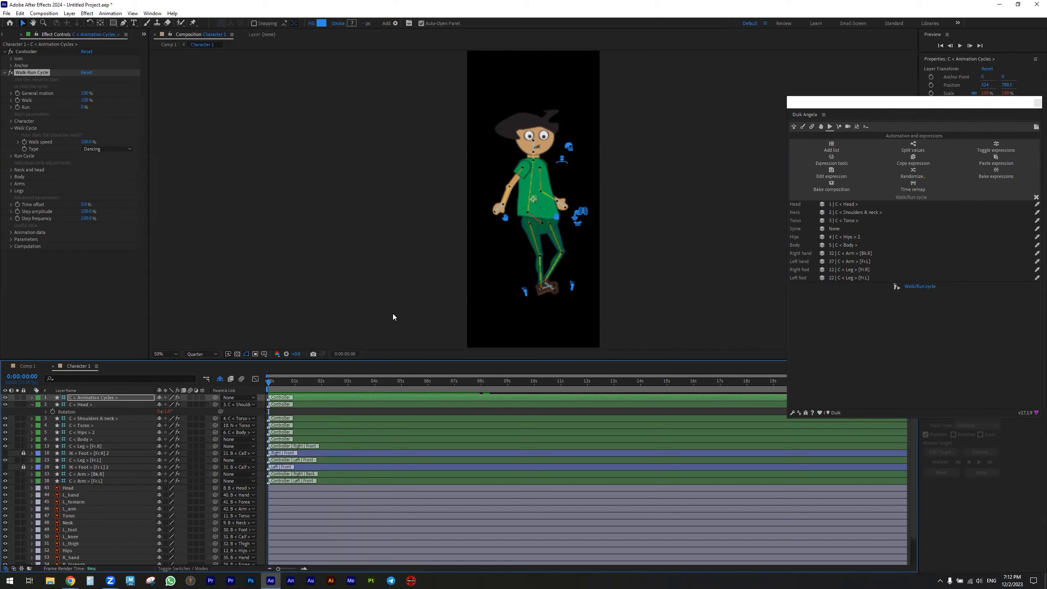
click(830, 127)
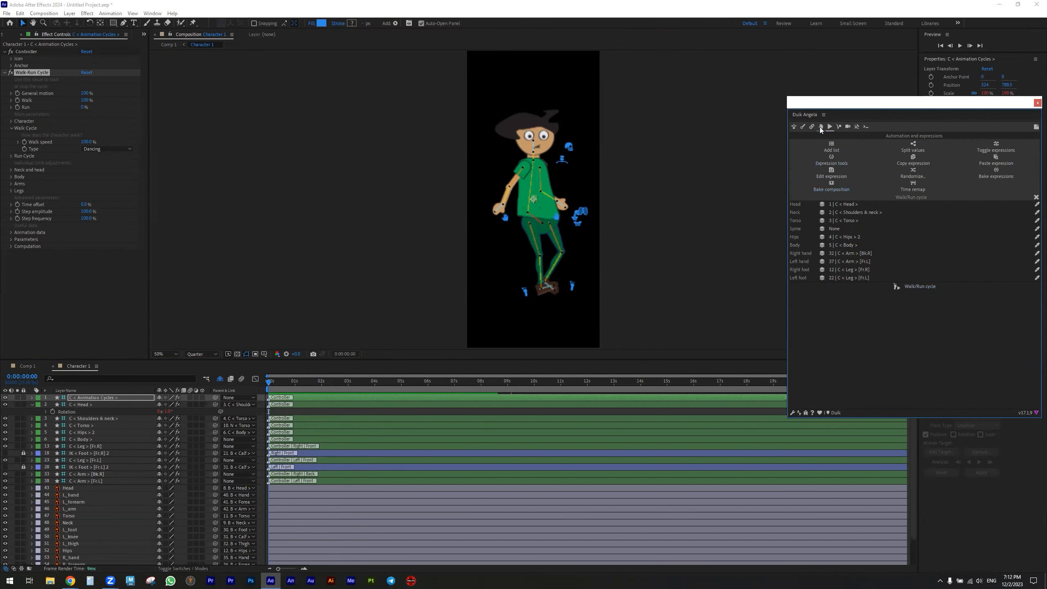
click(821, 126)
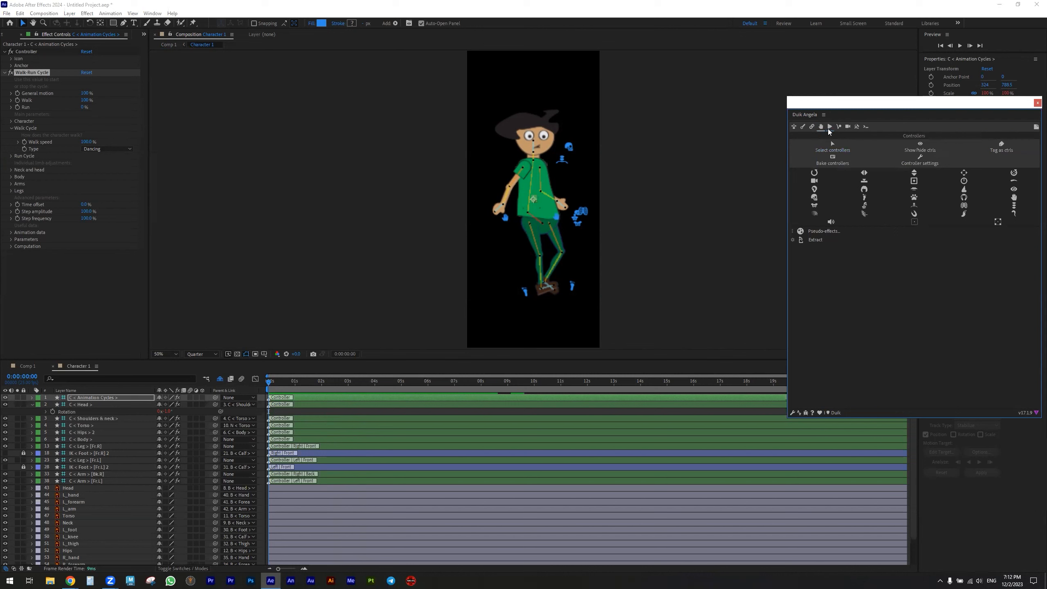
click(830, 128)
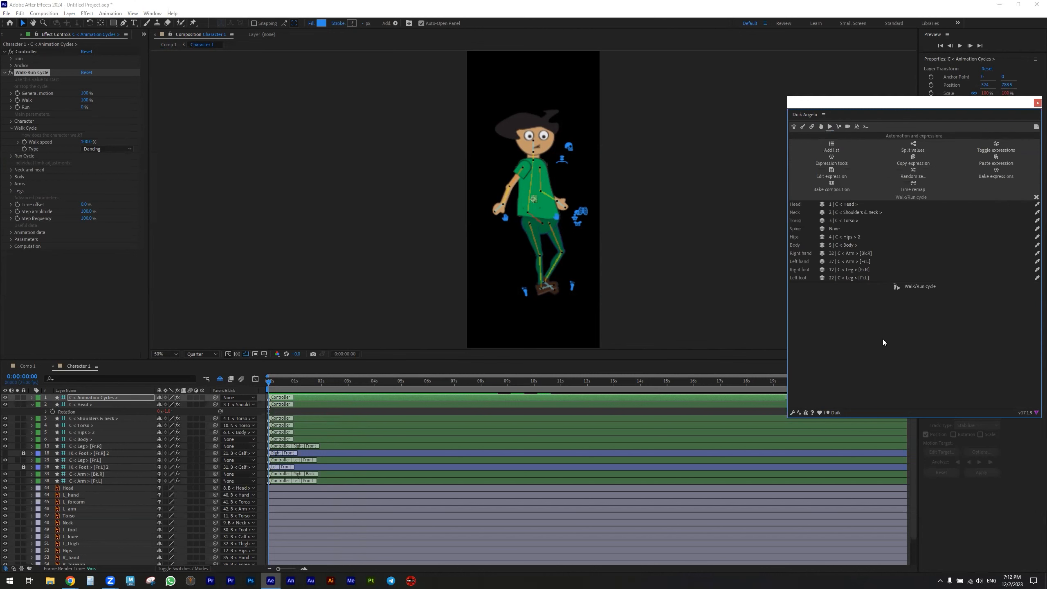